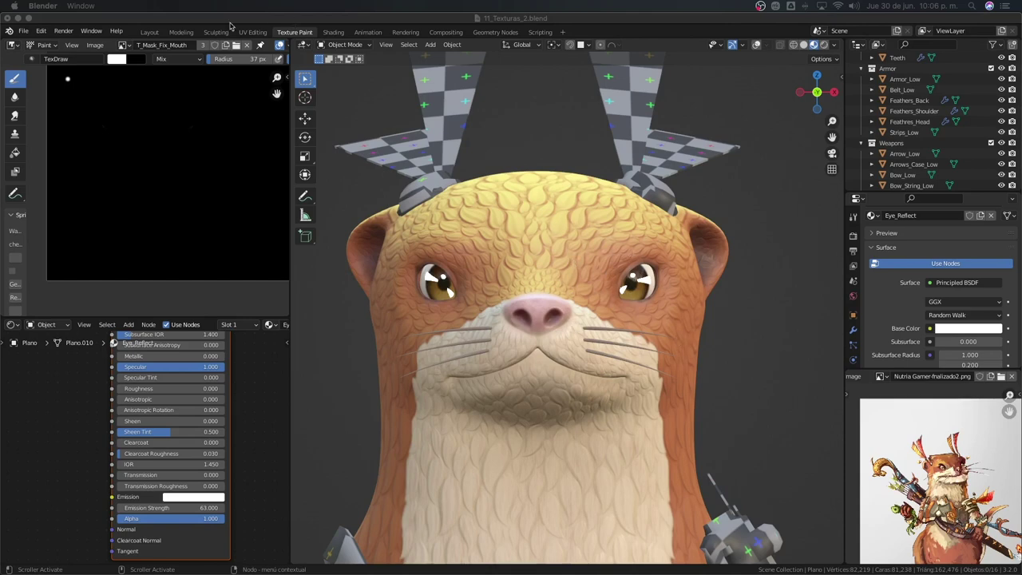
Reopen 11_Texturas.blend from the File menu's recent files list.
click(23, 30)
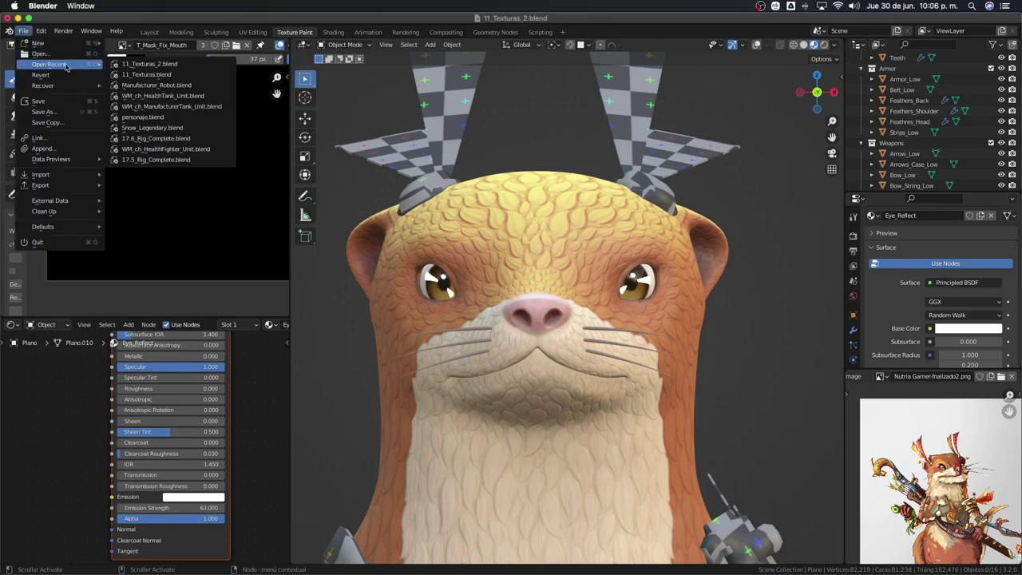
click(159, 74)
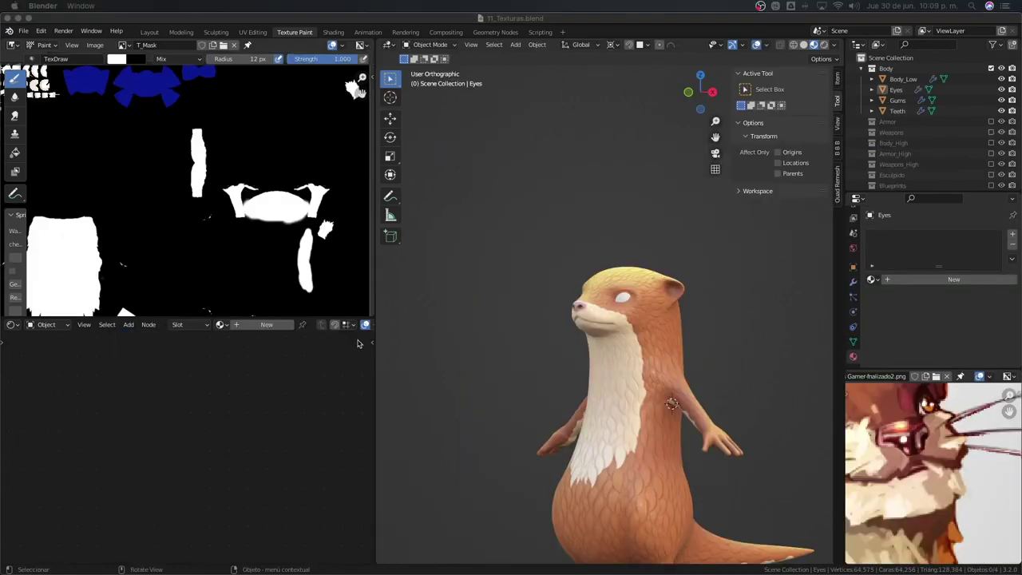
Add a Bezier curve to the scene beside the otter's head.
key(KP_1)
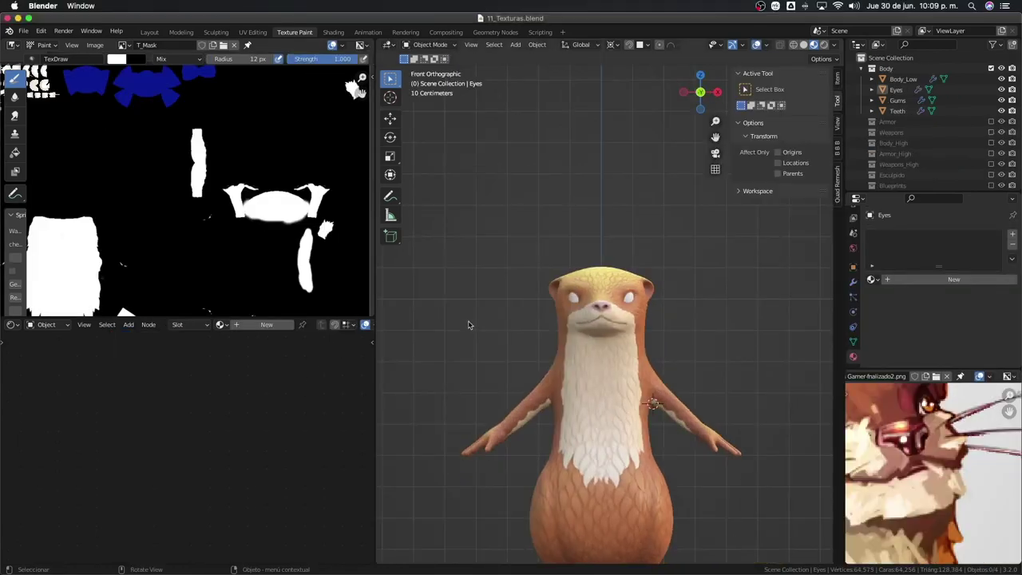
scroll(529, 319, up, 5)
scroll(539, 322, up, 2)
middle_drag(542, 323, 564, 303)
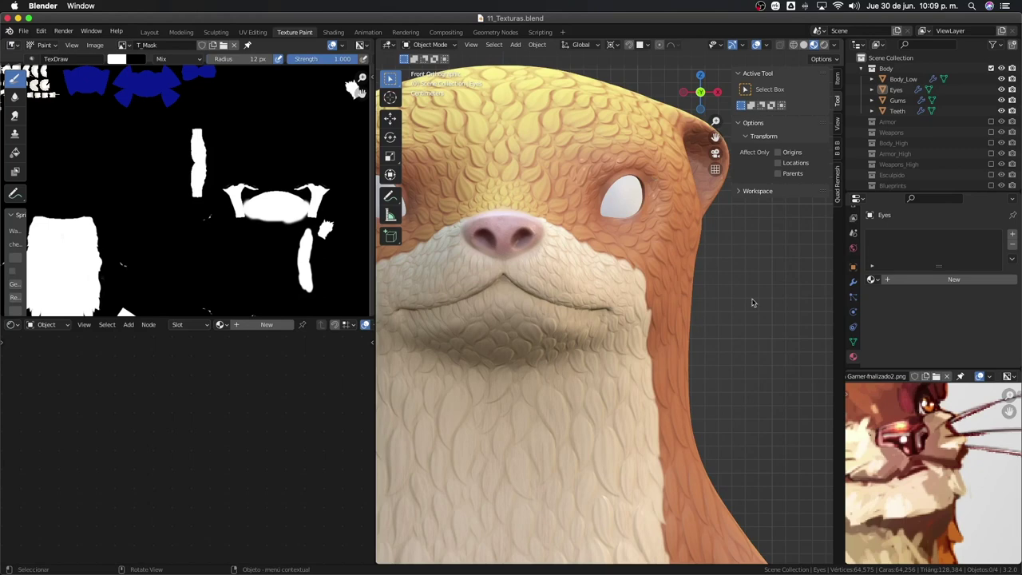
key(shift+a)
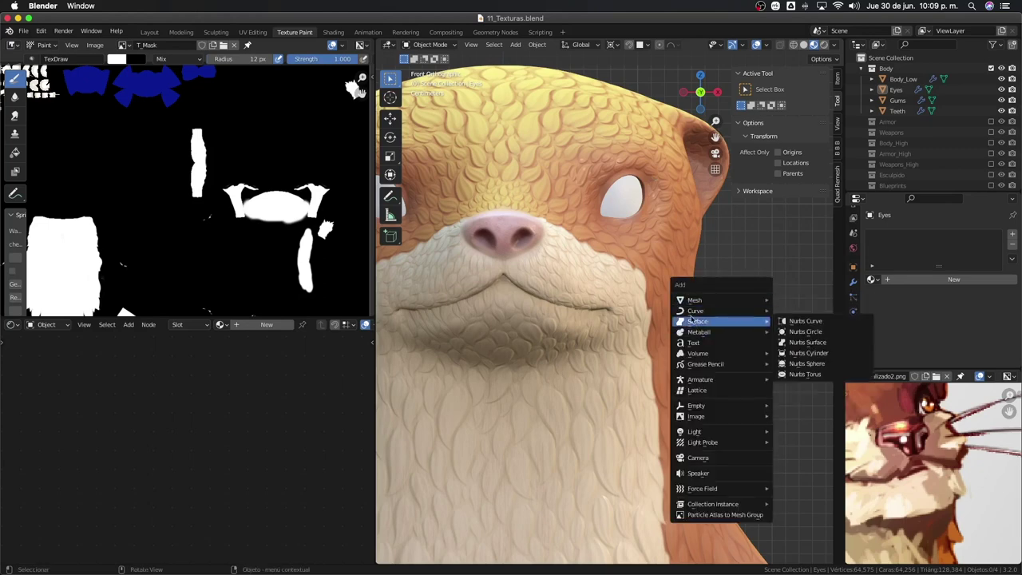
mouse_move(695, 311)
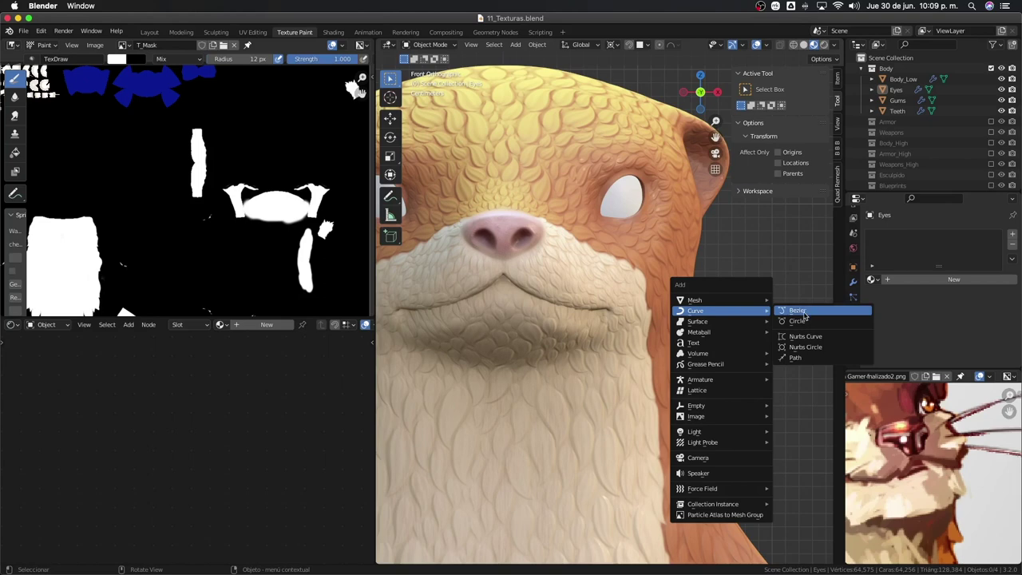
key(Return)
Switch to top view and enter Edit Mode on the Bezier curve.
scroll(707, 315, down, 5)
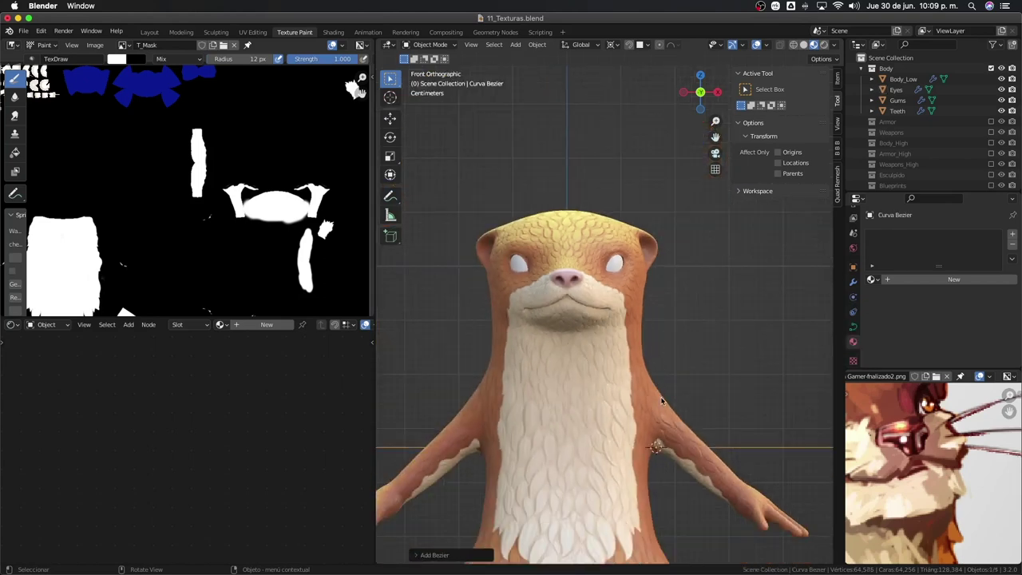
scroll(662, 402, down, 5)
mouse_move(662, 404)
middle_down()
mouse_move(652, 408)
mouse_move(659, 412)
mouse_move(596, 375)
middle_up()
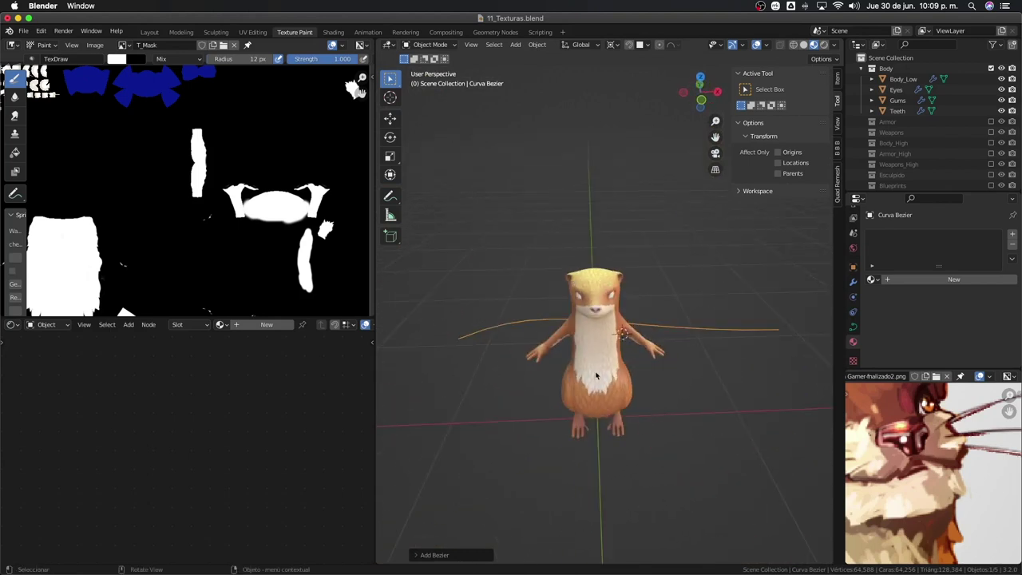
key(KP_7)
key(Tab)
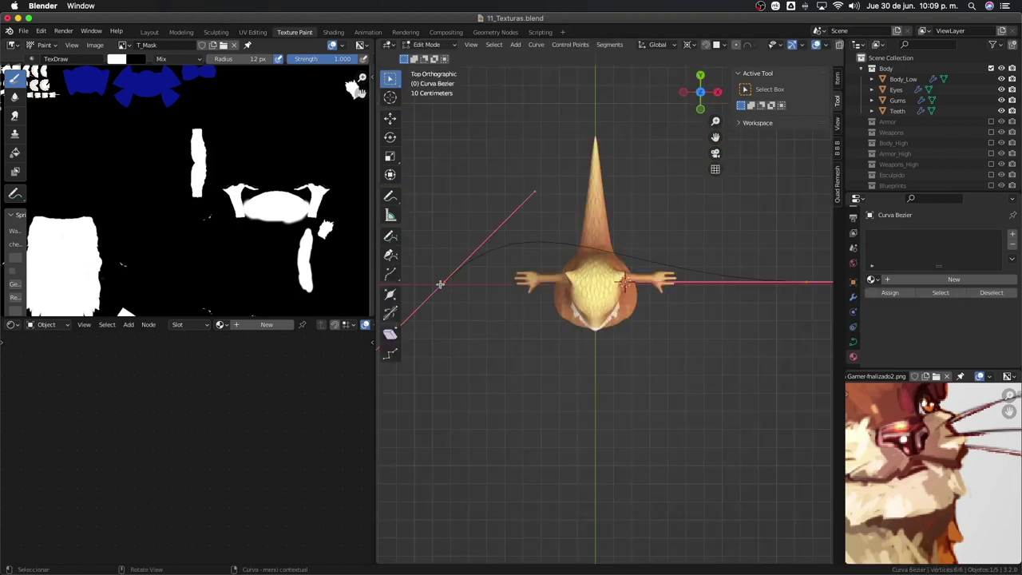
Set the pivot to Bounding Box Center and rotate the left point's handle -45° to horizontal.
click(441, 283)
key(g)
key(Escape)
click(690, 45)
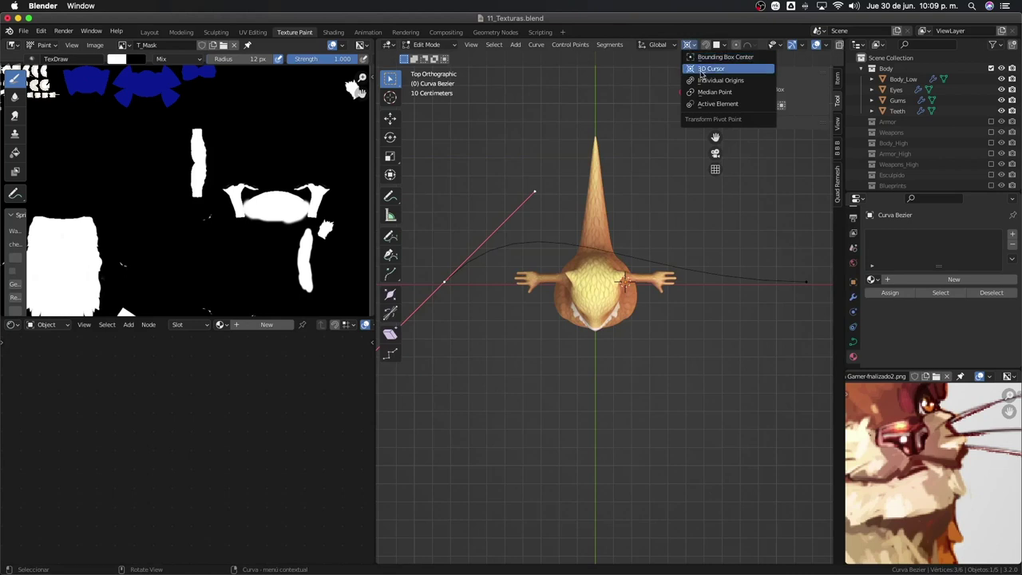
click(719, 57)
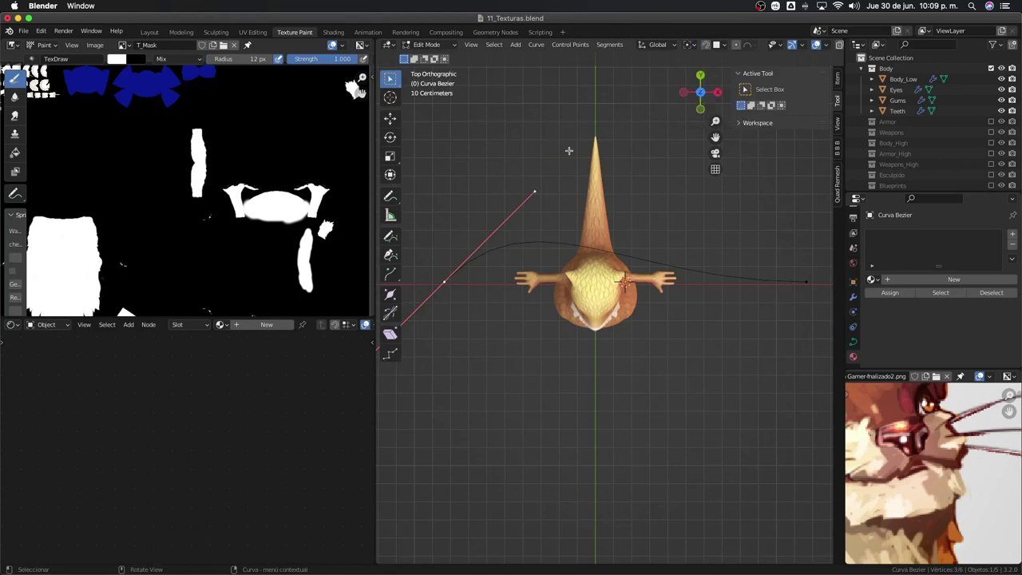
text(r-45)
key(Return)
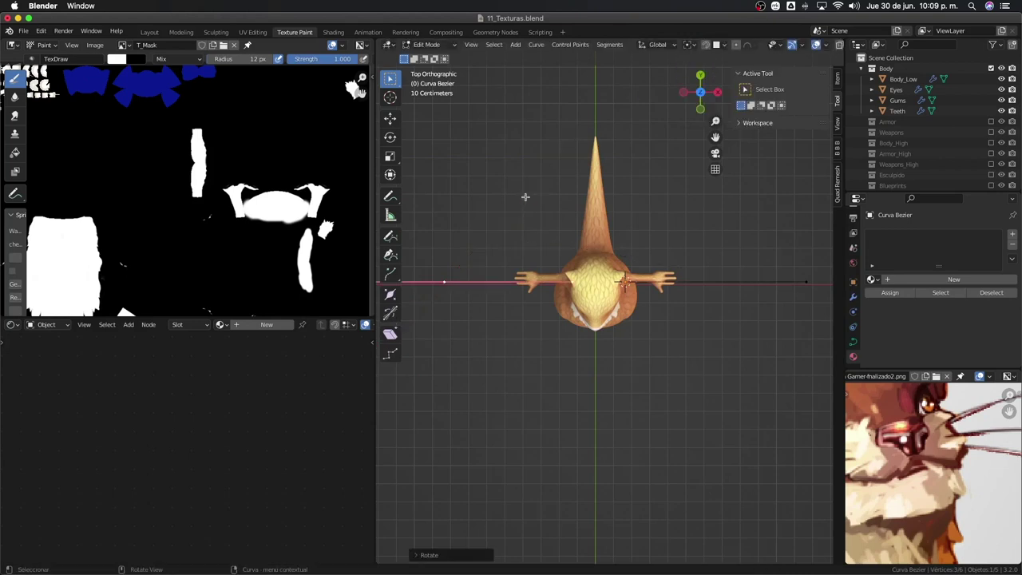
In front view, shorten the handle, move the point up to the cheek and slant it downward.
key(KP_1)
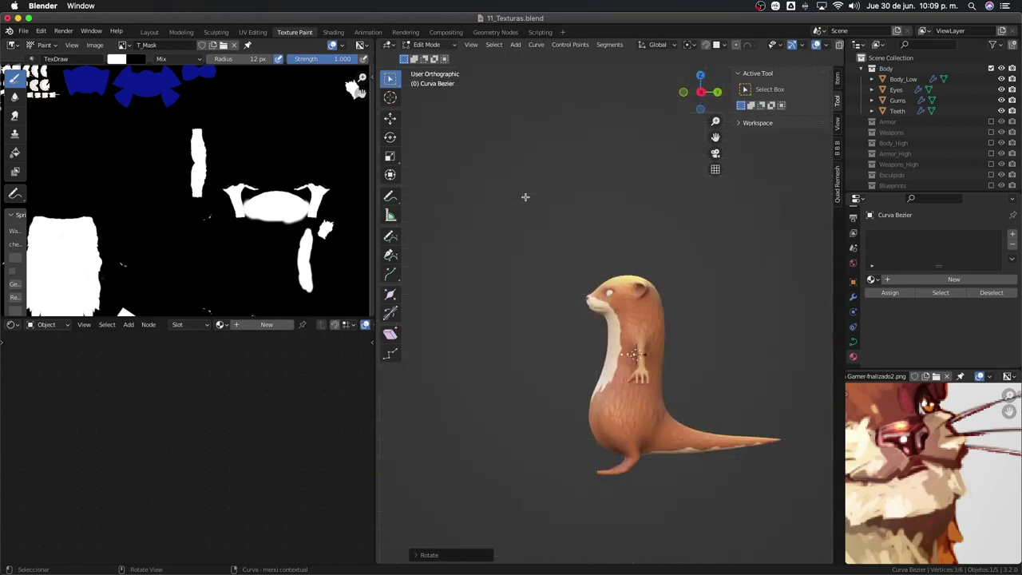
key(s)
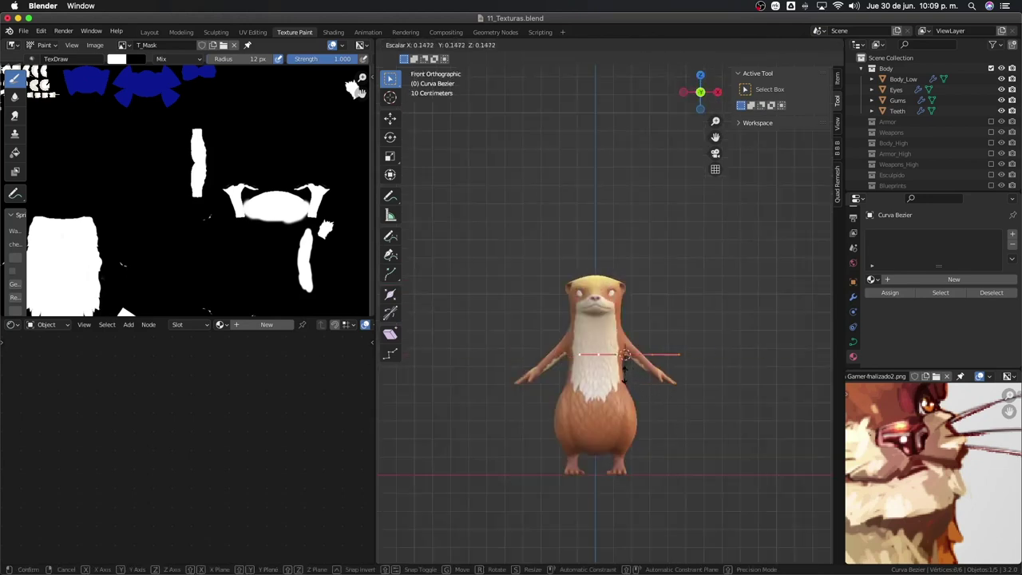
click(662, 361)
key(g)
click(682, 333)
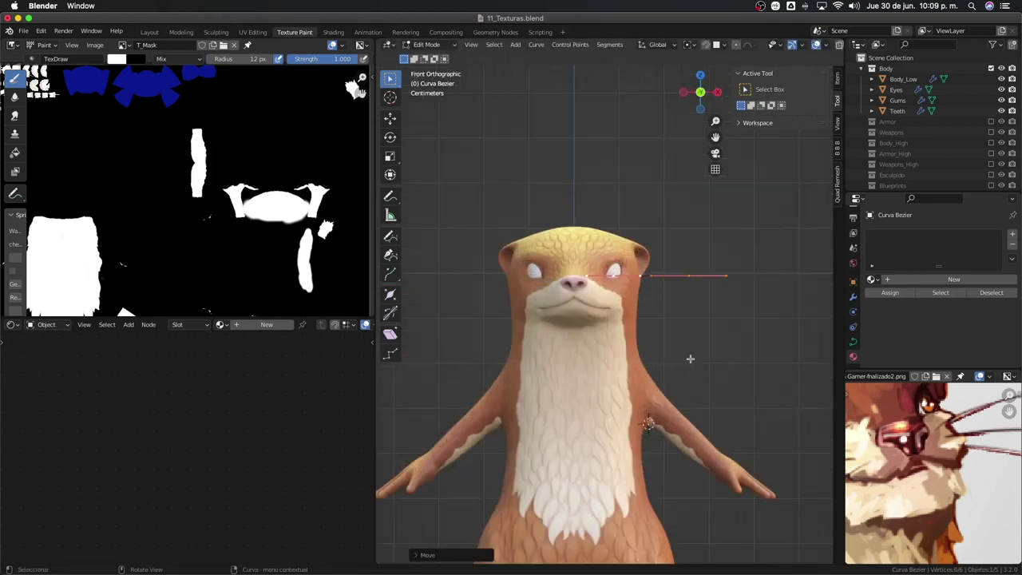
scroll(683, 343, up, 5)
key(s)
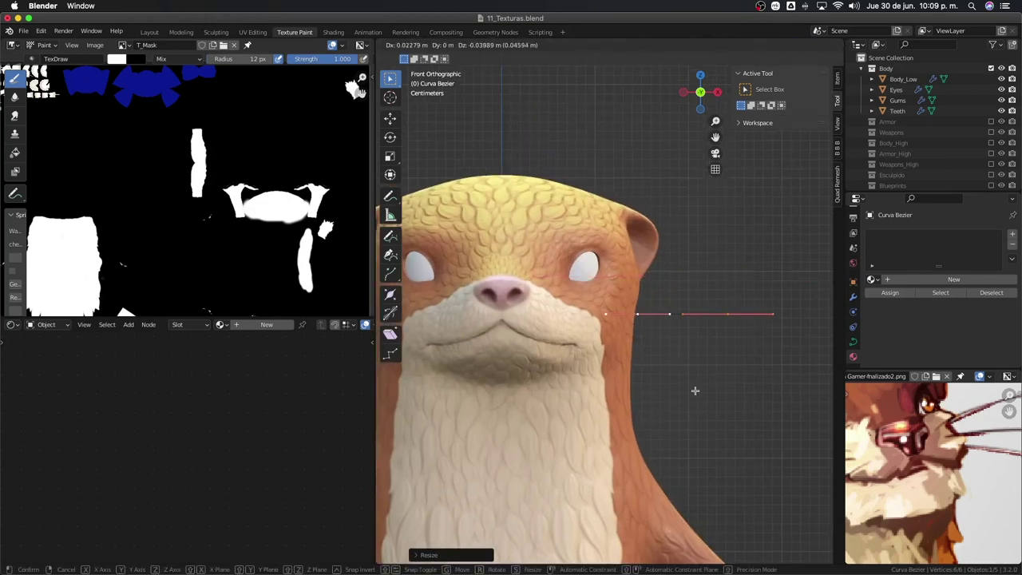
click(692, 370)
shift+middle_drag(692, 370, 609, 349)
key(r)
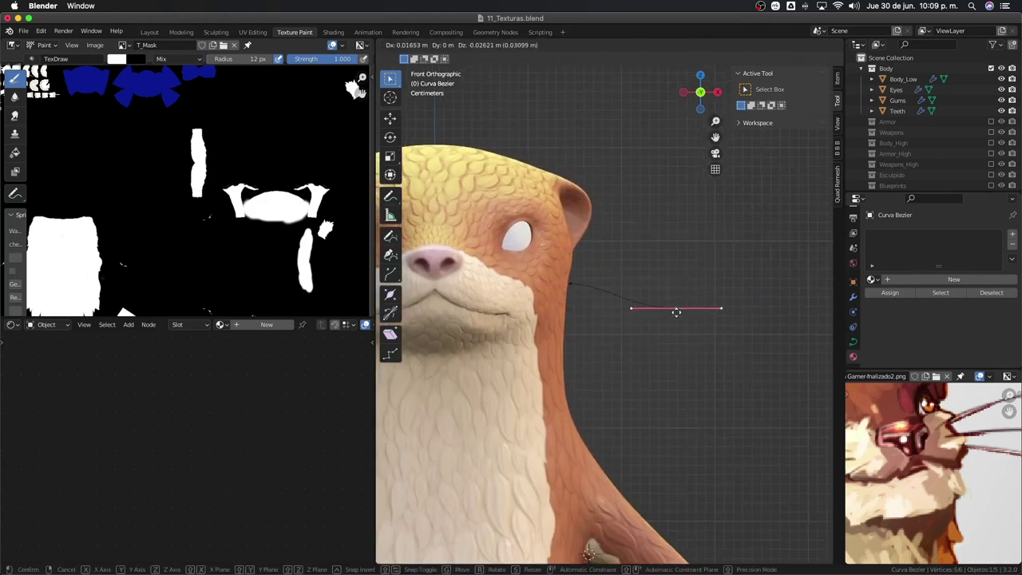
click(674, 336)
Slightly rotate the other control point's handle and show the curve's Object Data properties.
click(563, 294)
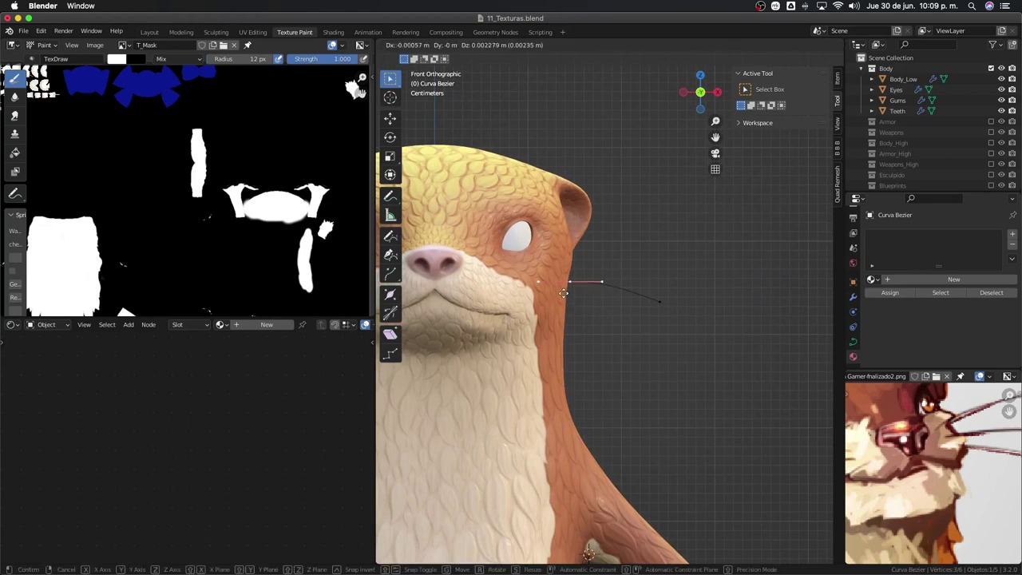
key(r)
click(602, 313)
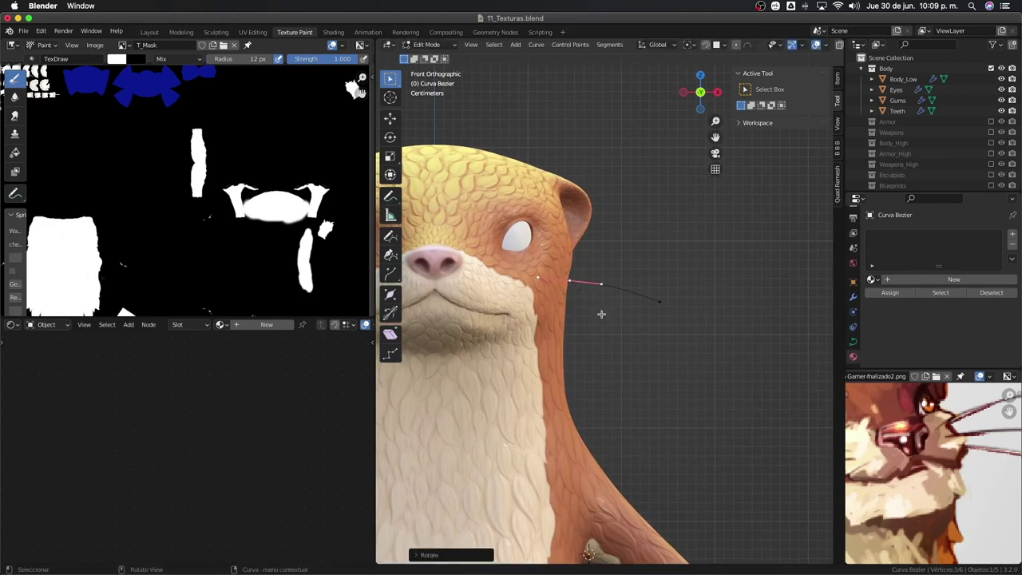
scroll(623, 283, up, 3)
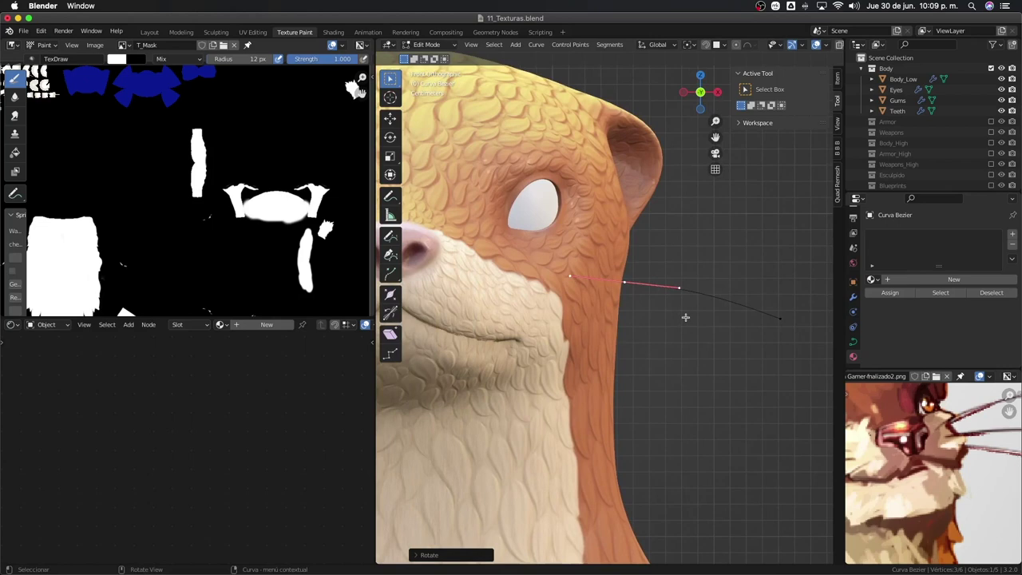
click(852, 342)
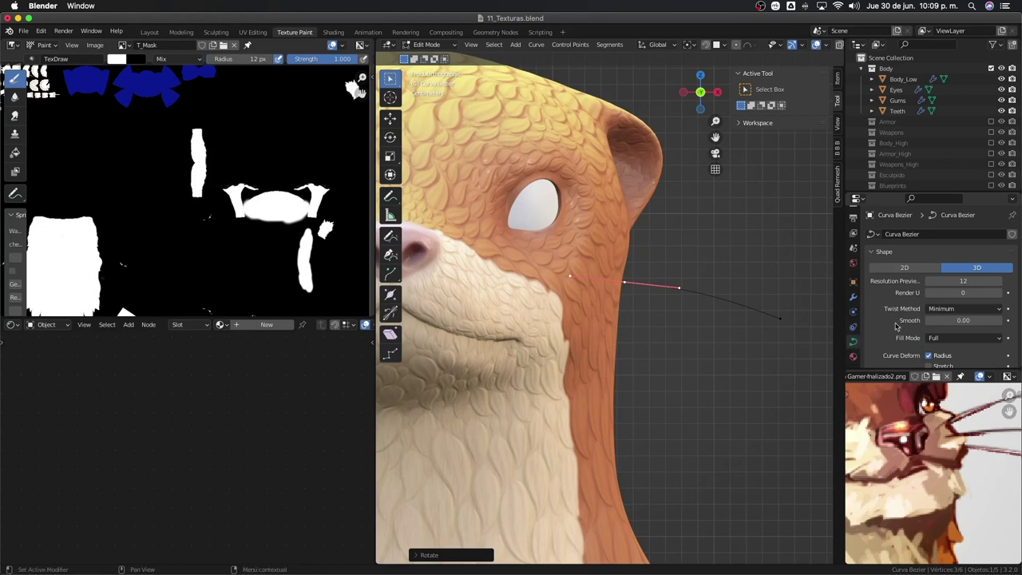
Expand Geometry > Bevel and set the whisker curve's round bevel depth to 0.003 m.
scroll(896, 323, down, 3)
scroll(895, 323, down, 2)
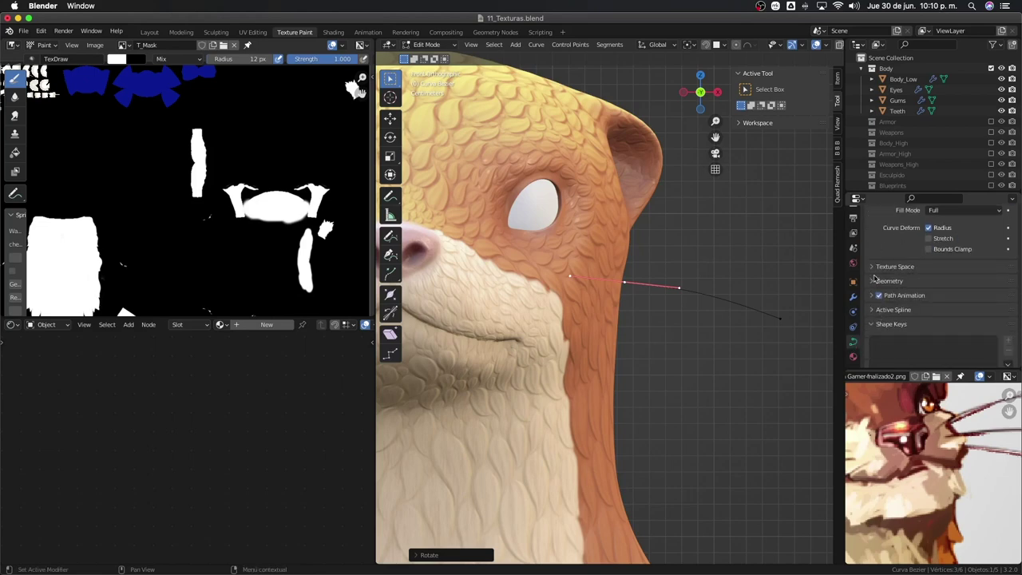
click(874, 280)
scroll(876, 284, down, 2)
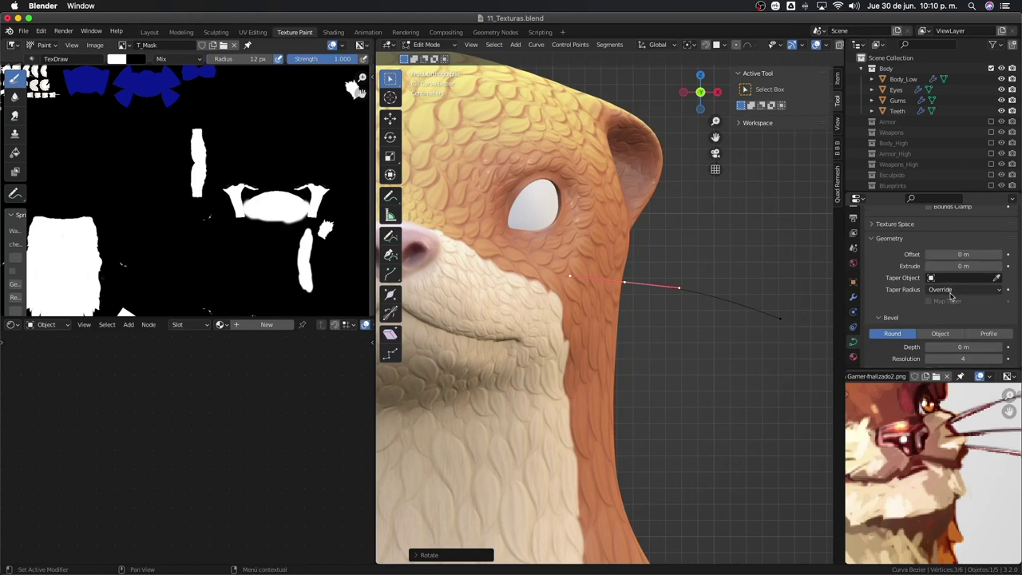
scroll(950, 303, down, 1)
mouse_move(958, 325)
mouse_down()
mouse_move(974, 325)
mouse_move(942, 325)
mouse_up()
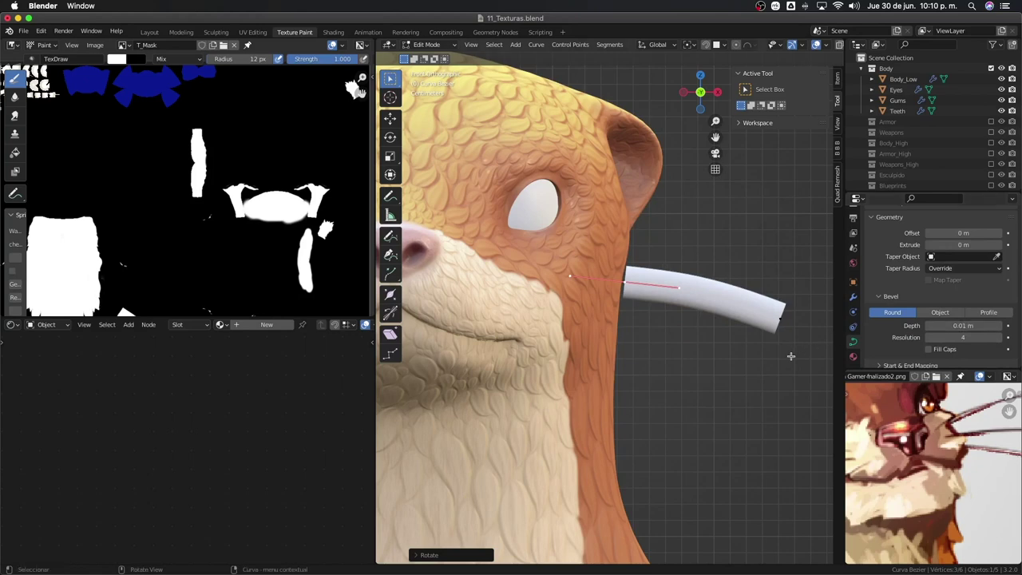
mouse_move(780, 359)
middle_down()
mouse_move(758, 360)
mouse_move(774, 357)
middle_up()
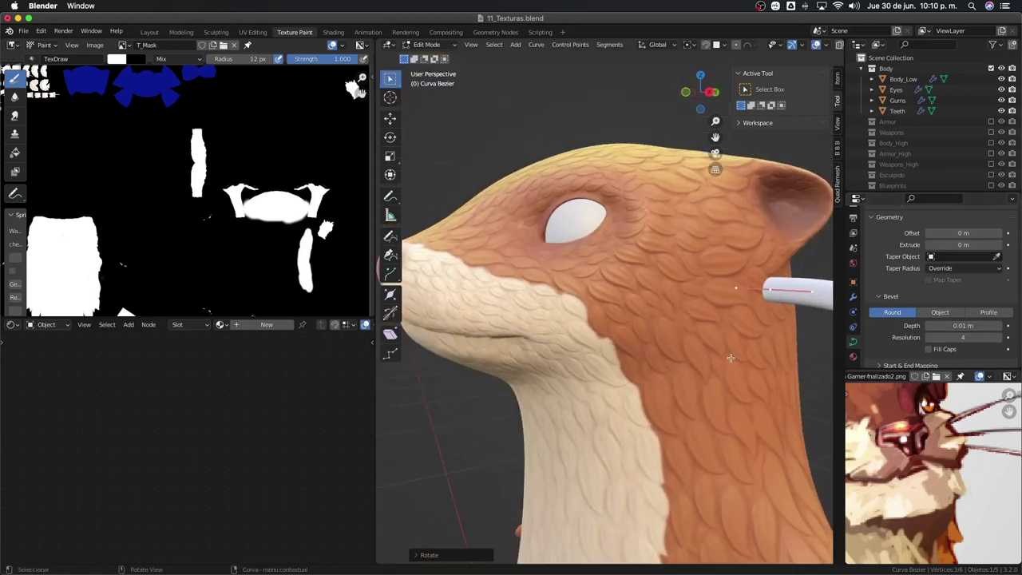
key(KP_Decimal)
scroll(734, 356, down, 4)
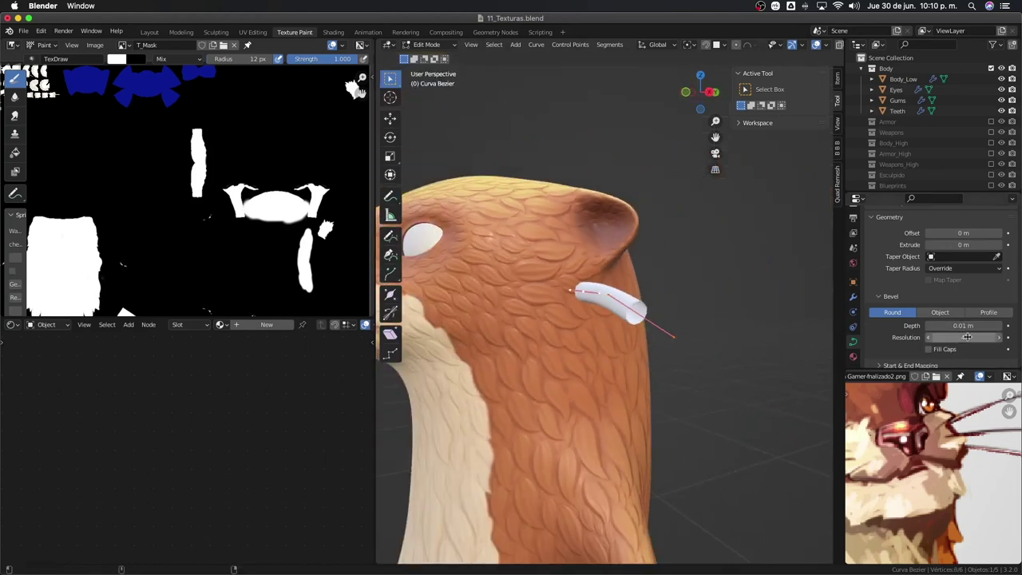
drag(963, 325, 938, 325)
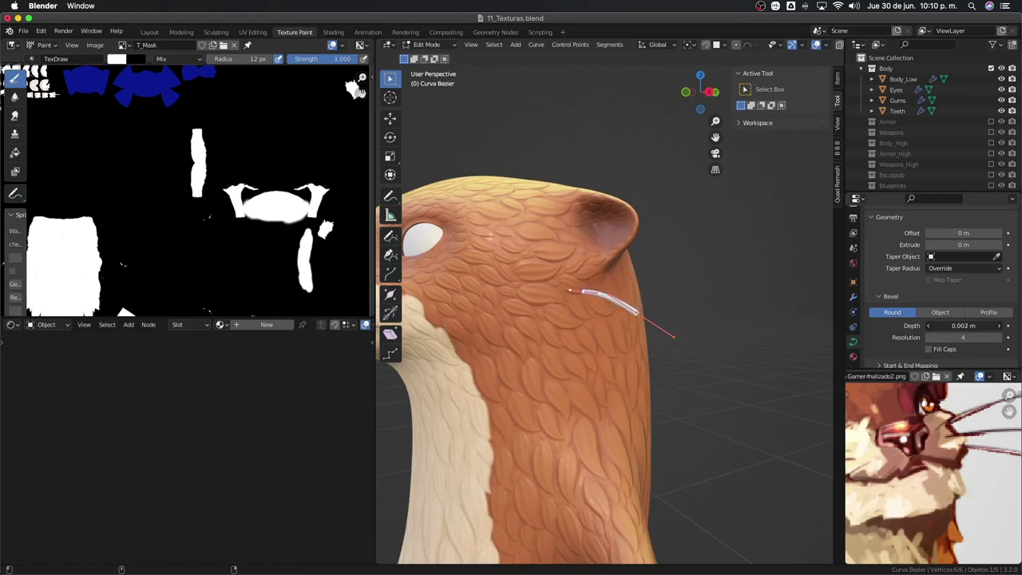
drag(963, 325, 967, 324)
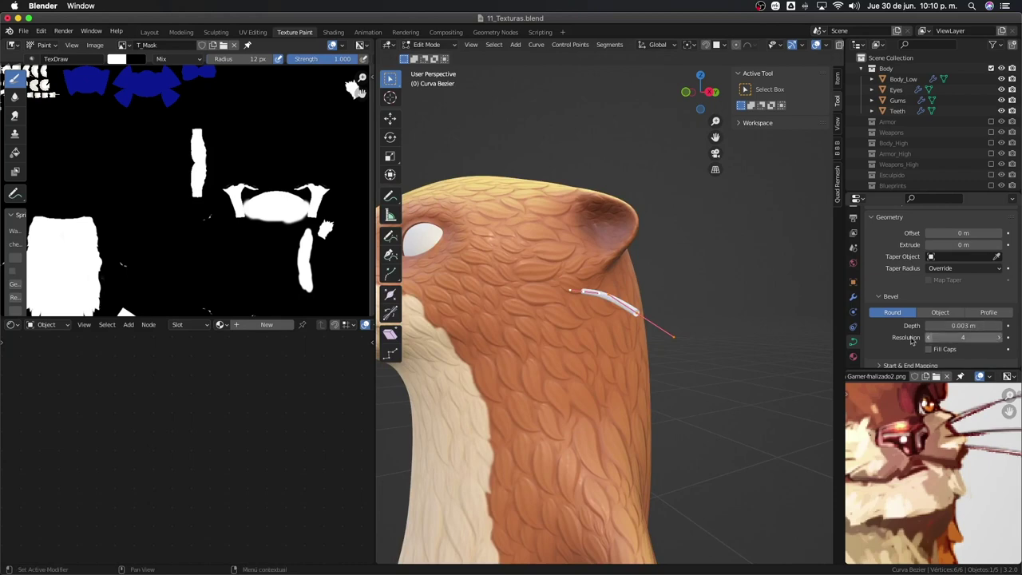
mouse_move(669, 295)
mouse_down()
mouse_move(634, 321)
mouse_move(651, 322)
mouse_up()
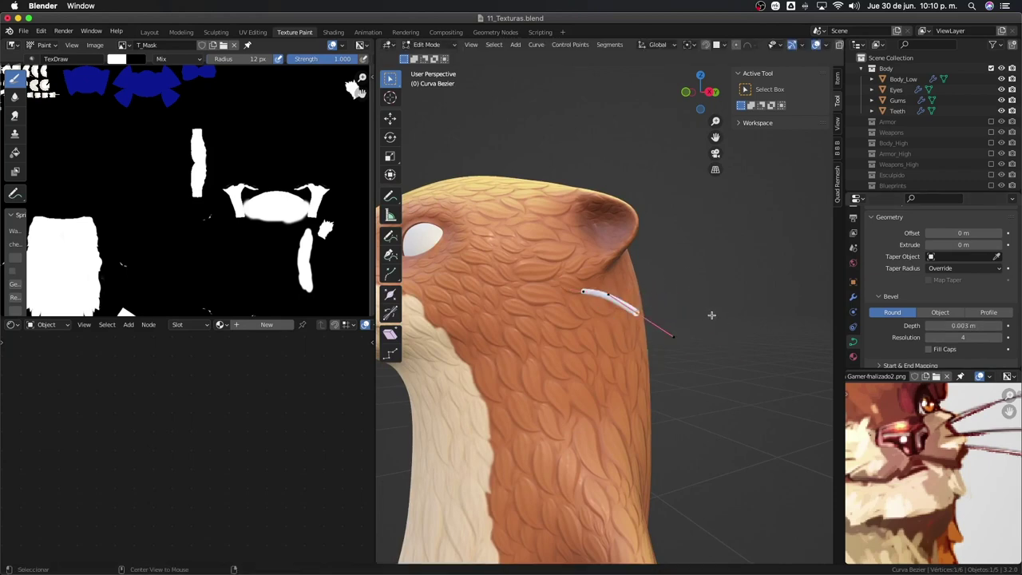
Shrink the whisker's end-point radius to 0 with Alt+S so it tapers to a point.
key(alt+s)
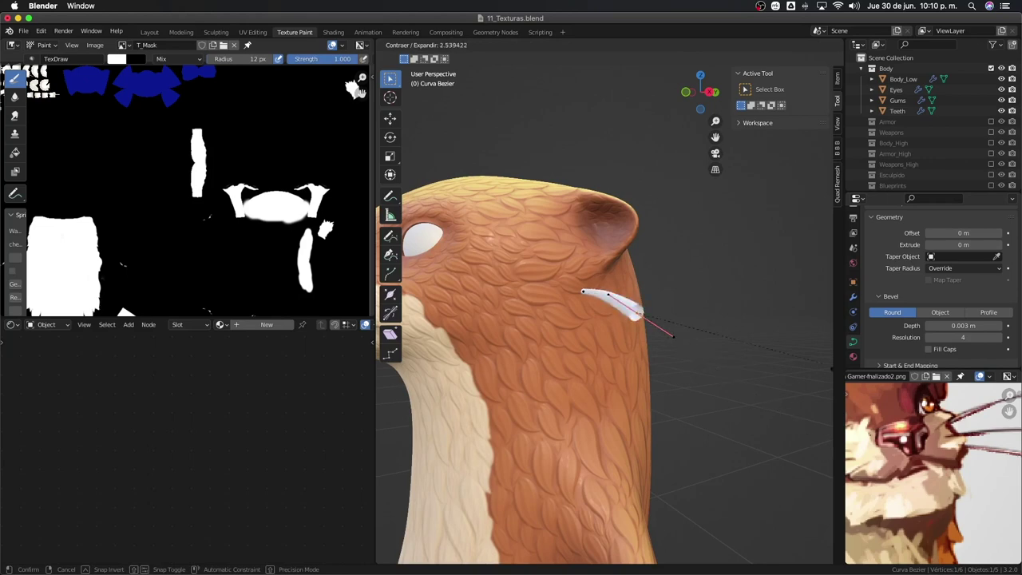
click(390, 369)
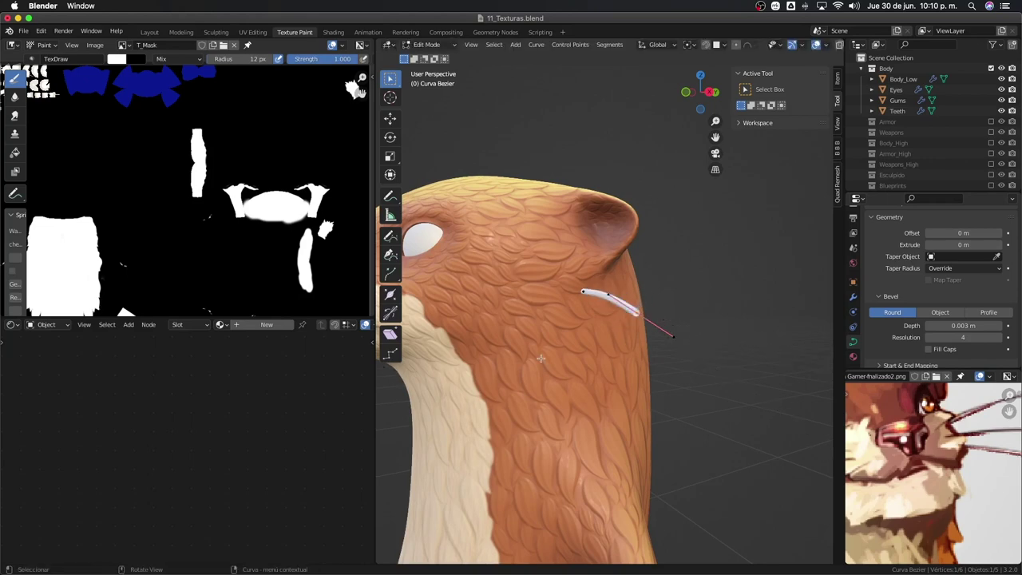
key(alt+s)
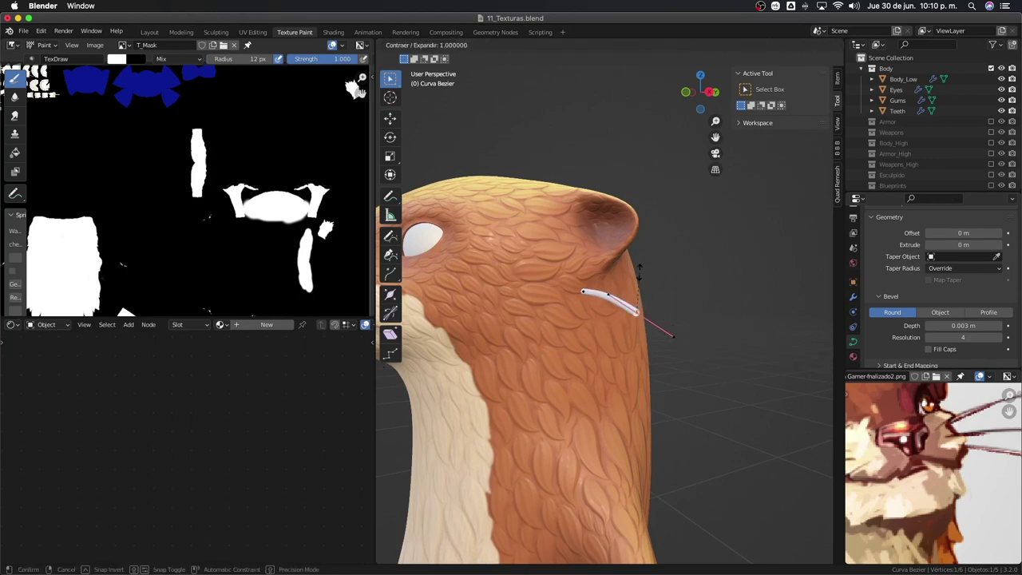
text(0)
key(Return)
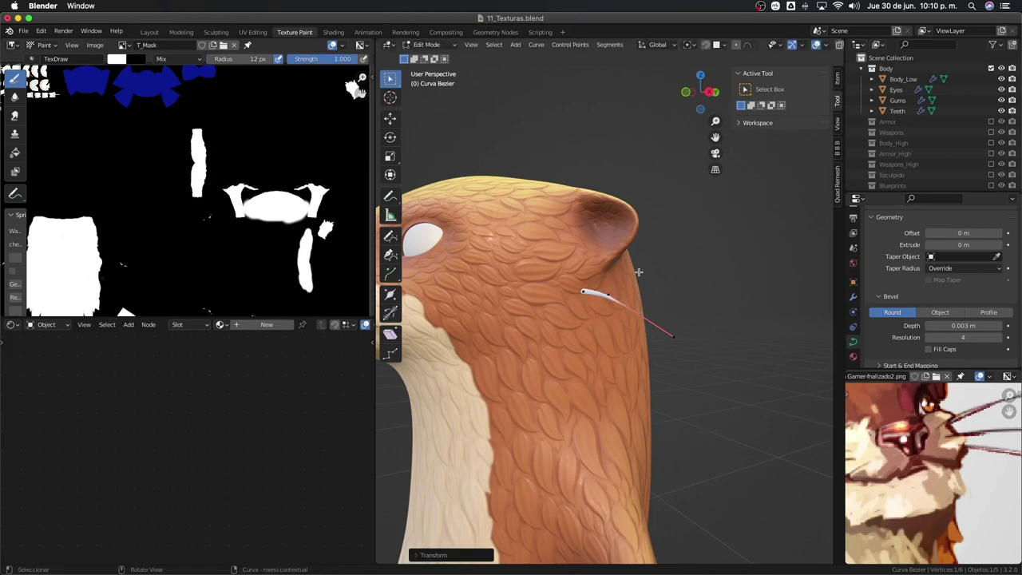
Duplicate the whisker's points into extra whiskers on the cheek and return to Object Mode.
mouse_move(639, 272)
middle_down()
mouse_move(650, 341)
mouse_move(668, 341)
middle_up()
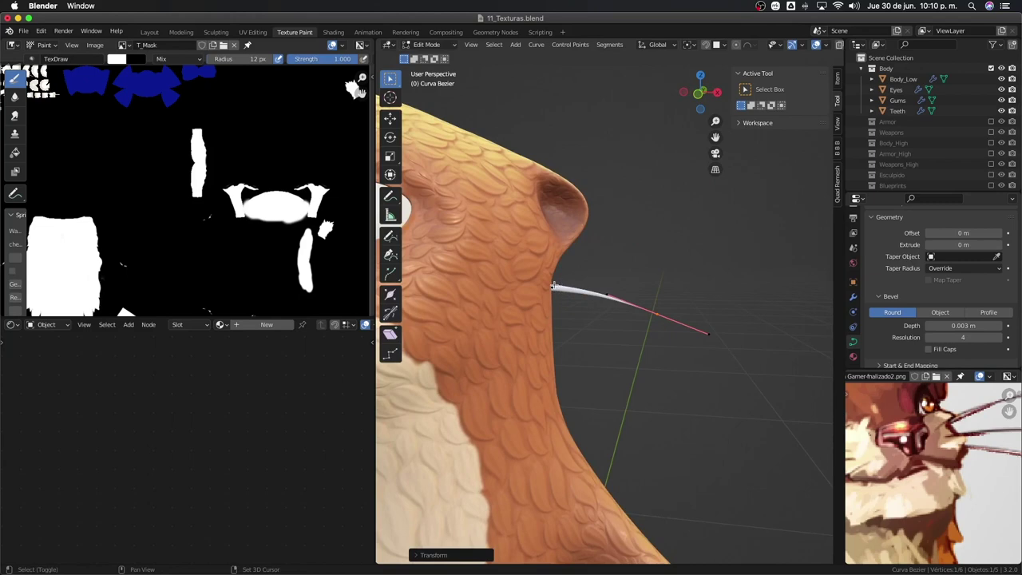
middle_drag(553, 286, 557, 437)
key(g)
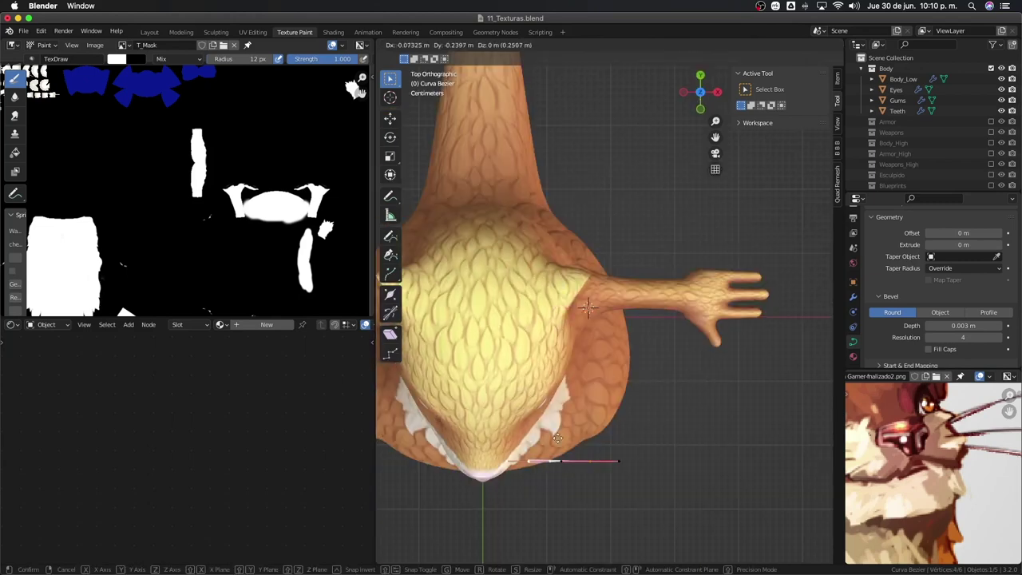
click(557, 437)
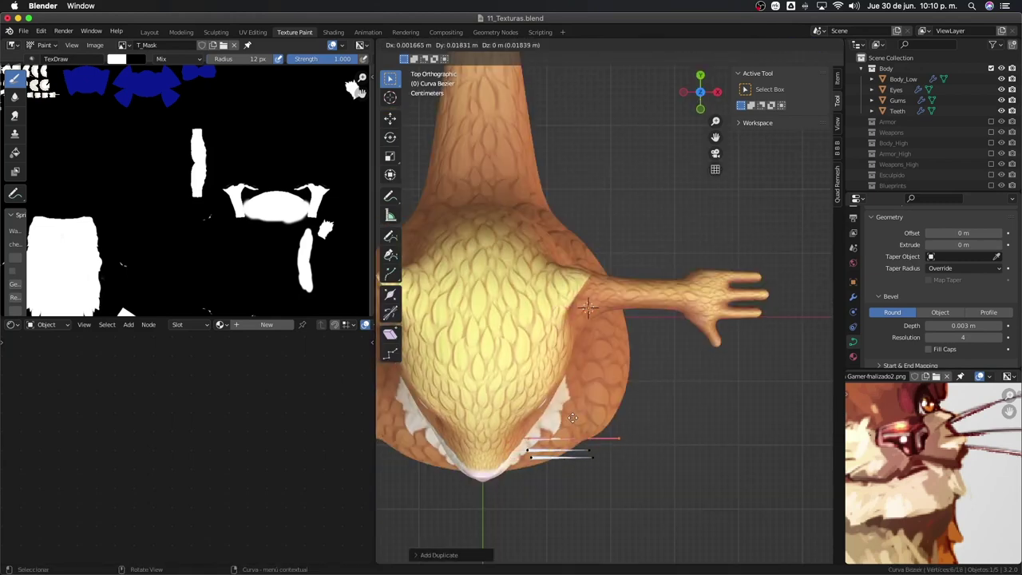
mouse_move(572, 417)
middle_down()
mouse_move(659, 361)
mouse_move(602, 346)
mouse_move(623, 365)
middle_up()
scroll(590, 351, up, 3)
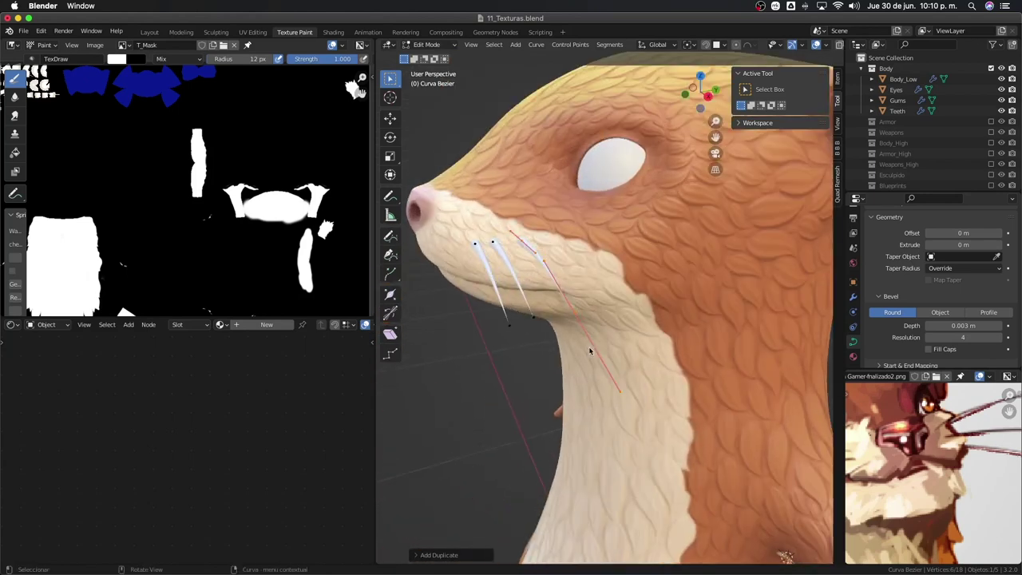
key(Tab)
middle_drag(609, 276, 599, 303)
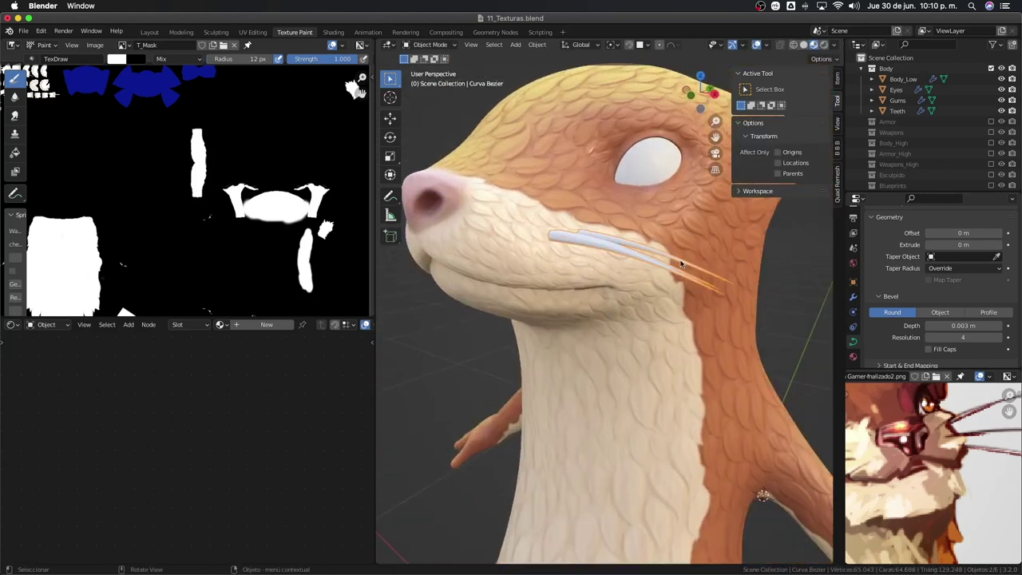
Delete the whisker curve from the scene.
right_click(585, 251)
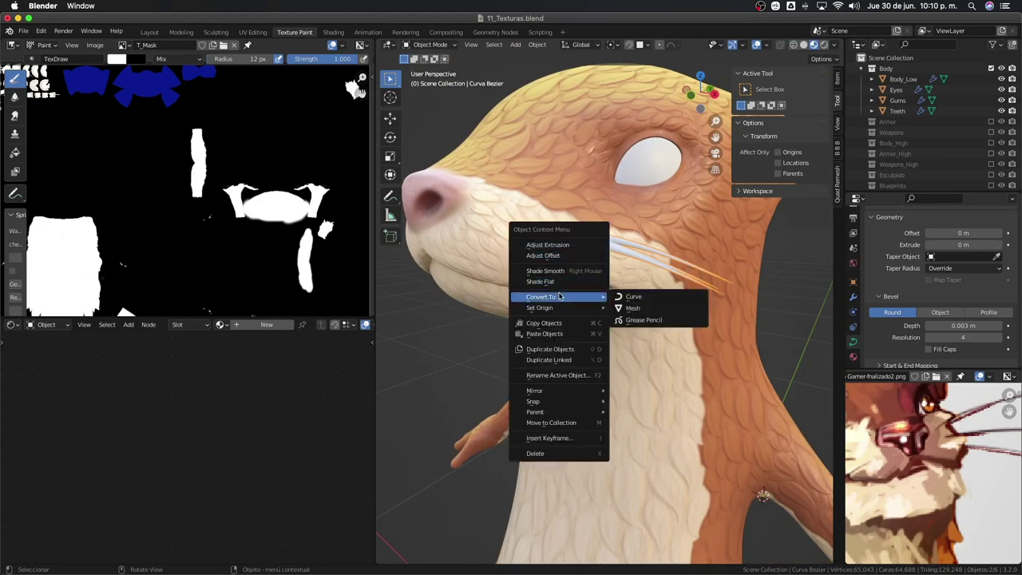
mouse_move(540, 297)
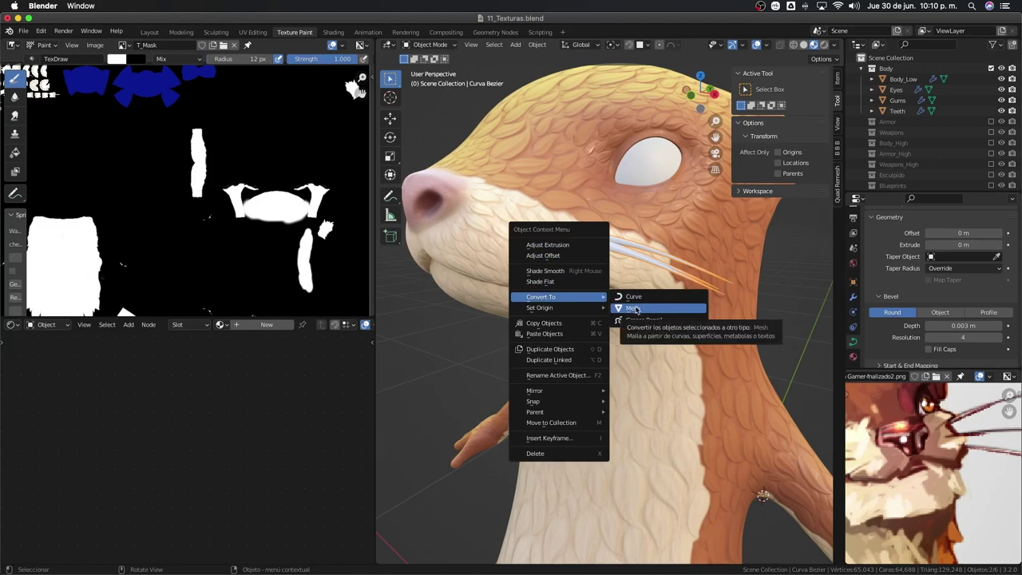
key(Escape)
key(x)
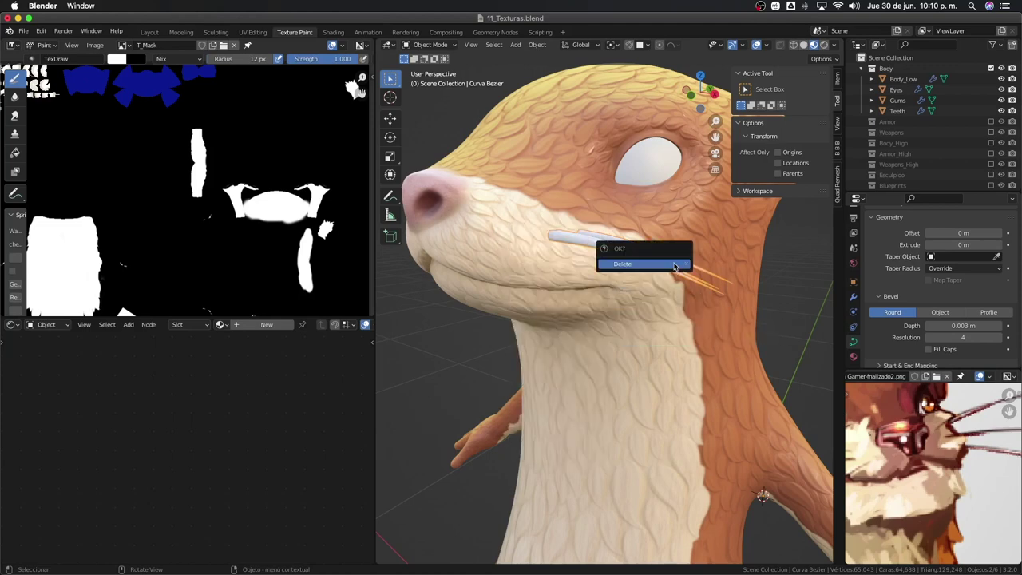
click(674, 264)
Return to a front view of the otter's head and select the Eyes object.
key(KP_1)
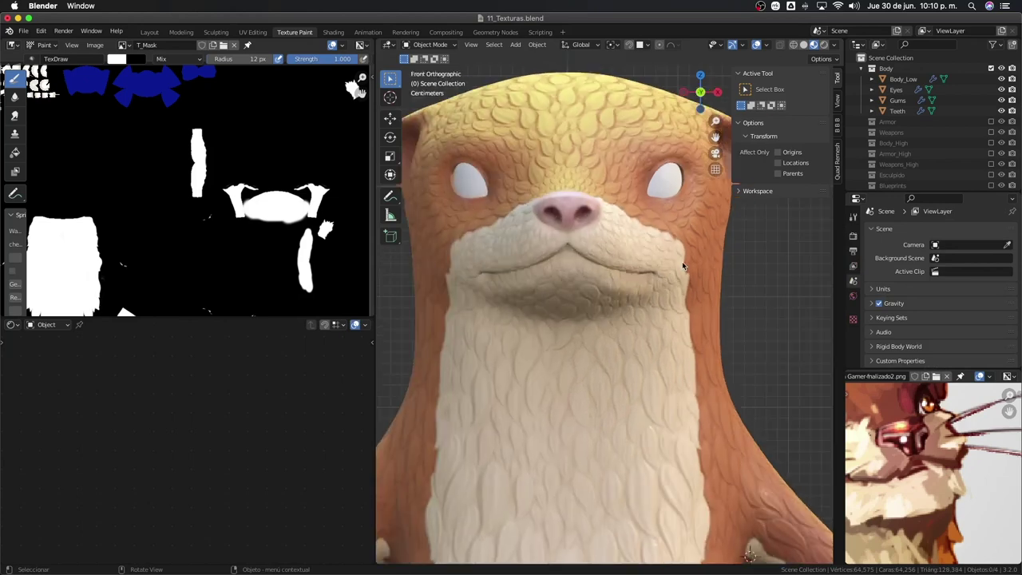
key(r)
click(546, 301)
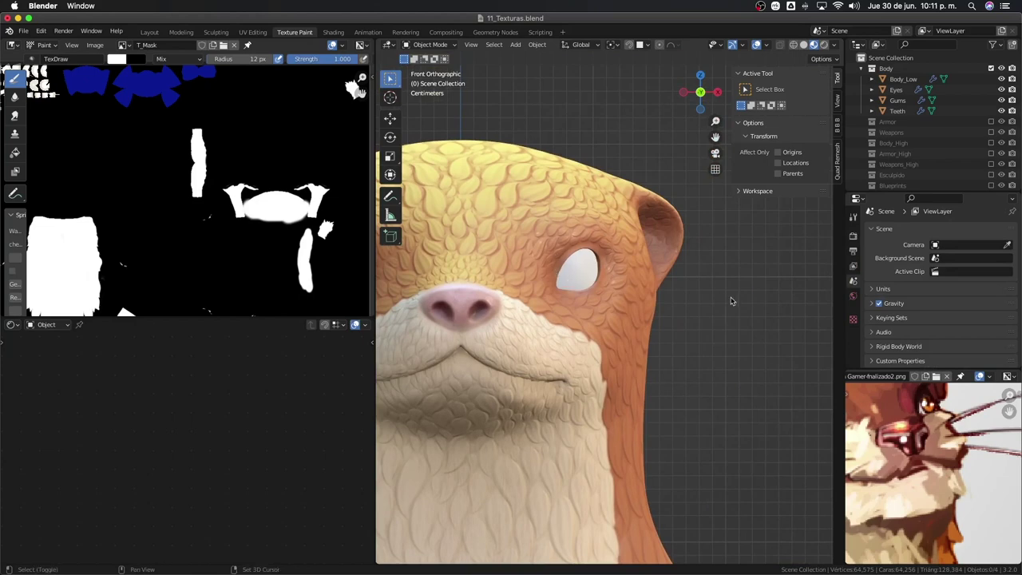
key(shift+a)
key(Escape)
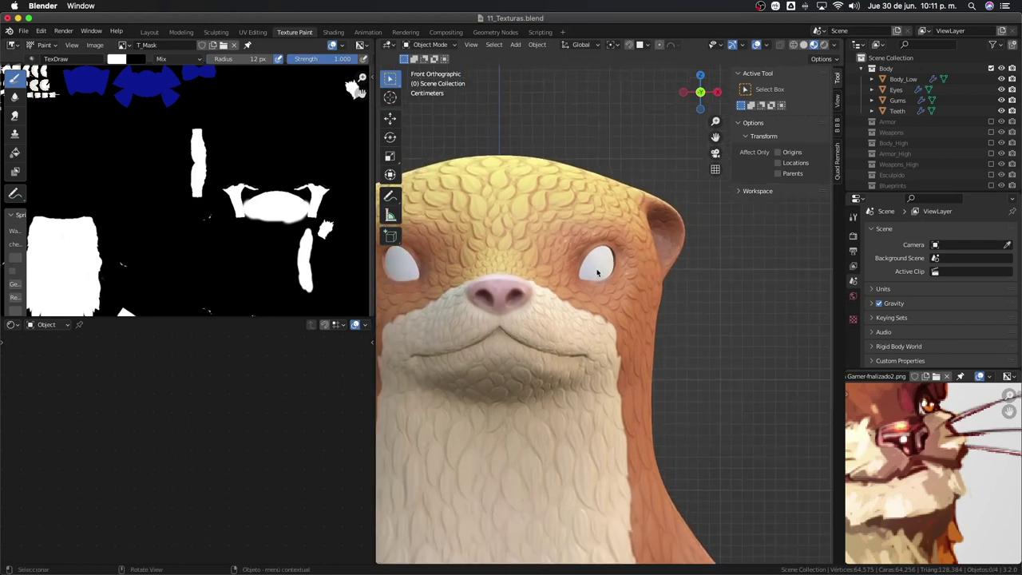
click(597, 273)
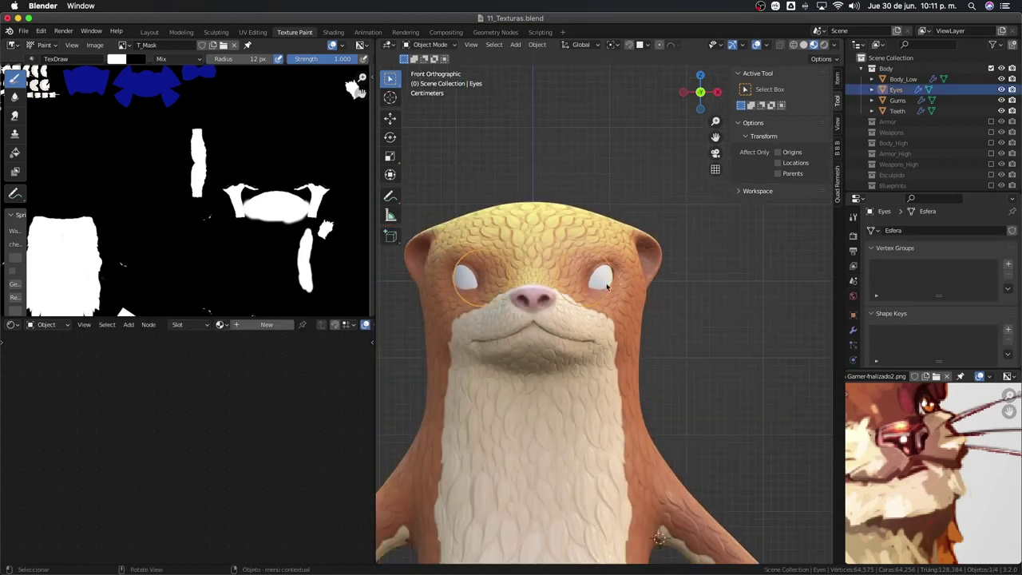
scroll(607, 288, up, 2)
click(539, 377)
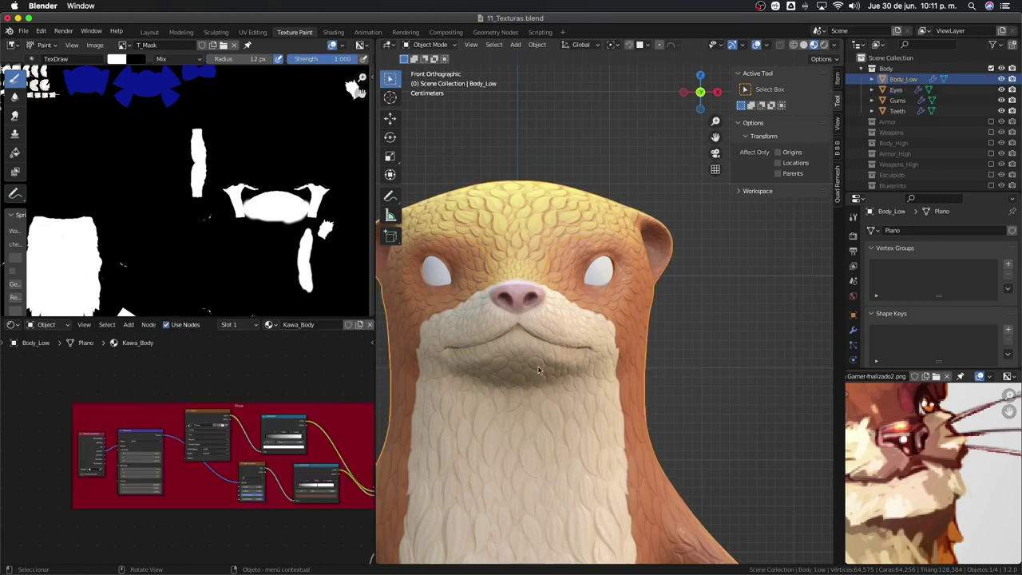
middle_drag(213, 402, 239, 440)
scroll(237, 441, down, 3)
scroll(240, 440, up, 2)
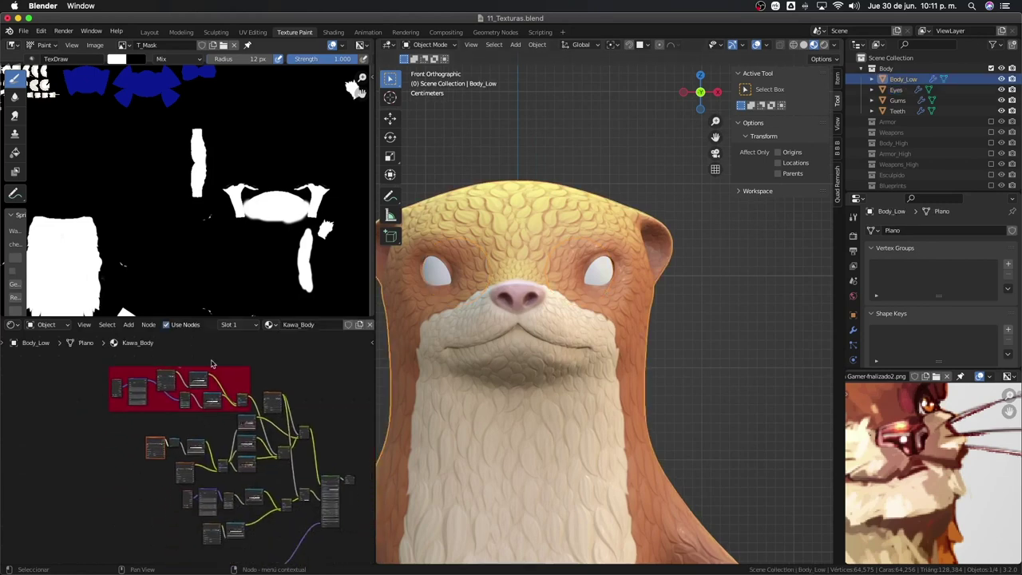
scroll(255, 443, up, 2)
scroll(287, 479, up, 2)
middle_drag(310, 507, 335, 419)
scroll(335, 419, up, 2)
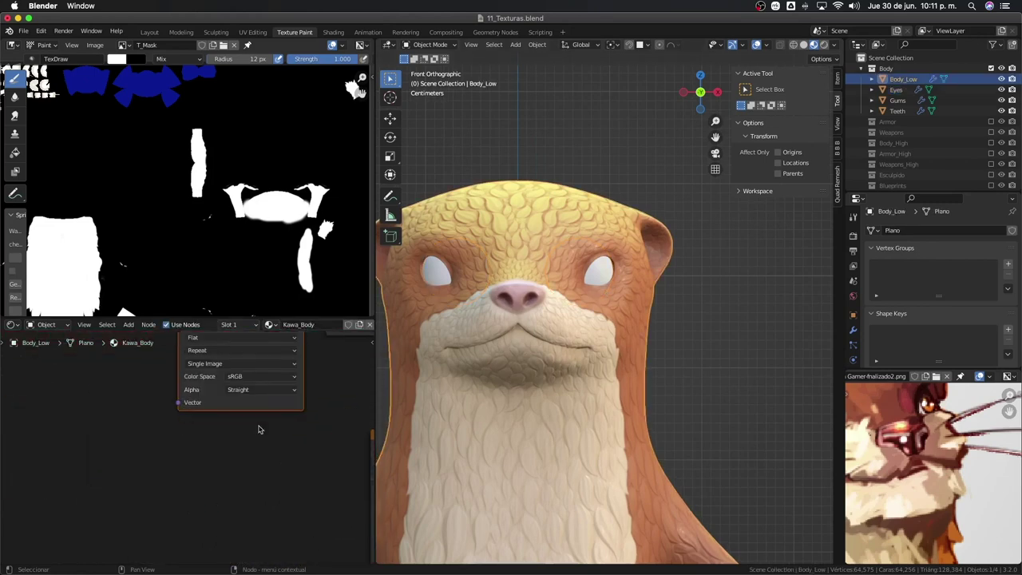
middle_drag(258, 424, 207, 447)
scroll(176, 383, up, 1)
drag(163, 375, 153, 387)
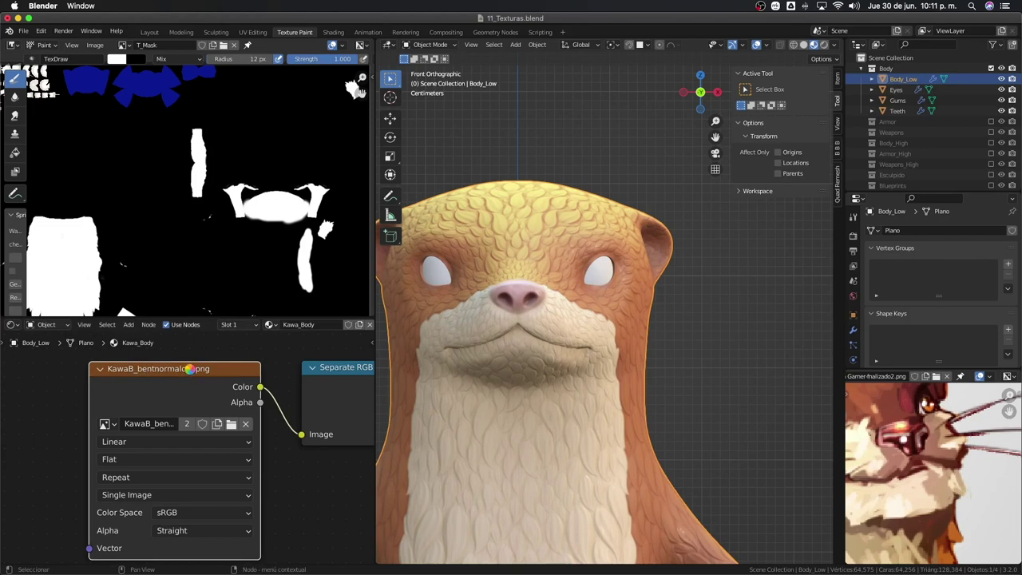
drag(190, 368, 192, 372)
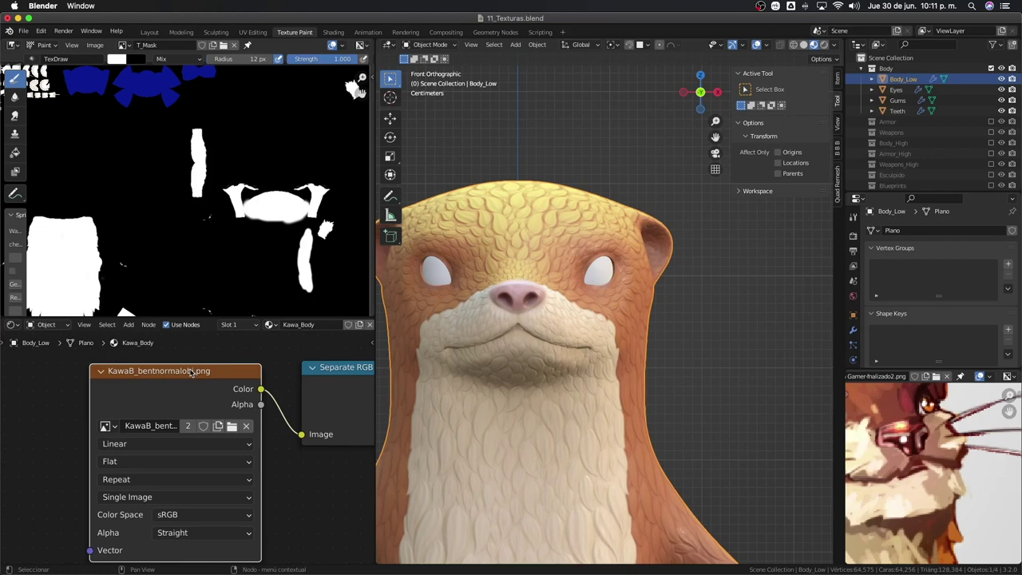
click(602, 273)
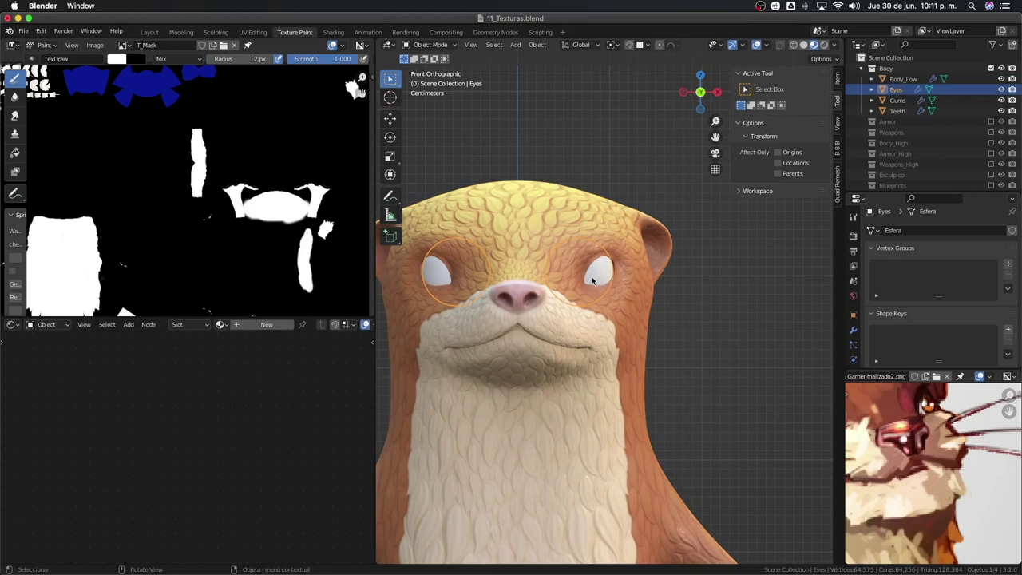
Create a new material for the Eyes object in Material Properties.
scroll(591, 276, down, 3)
scroll(591, 277, down, 2)
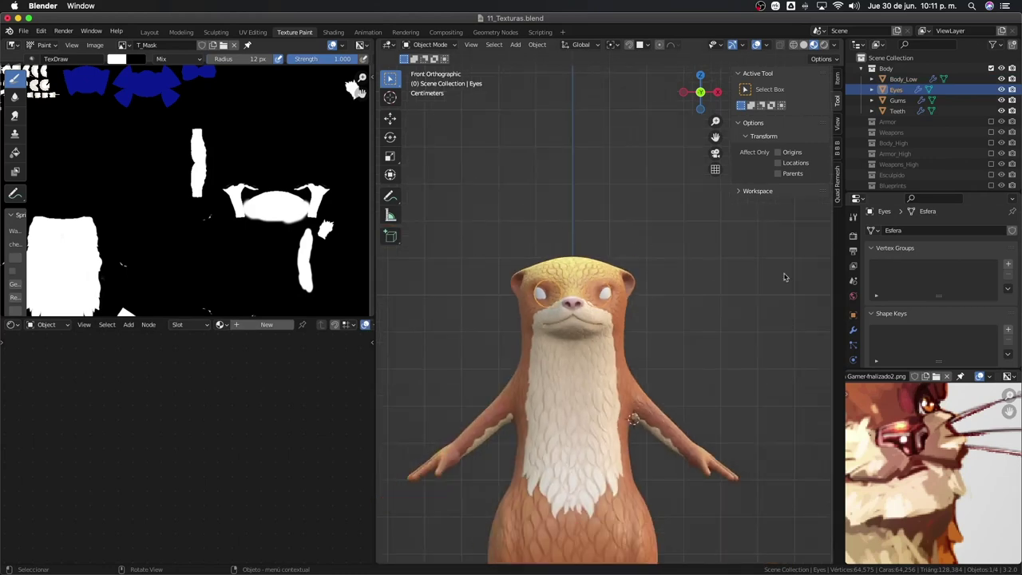
scroll(856, 343, down, 2)
scroll(856, 344, down, 2)
click(854, 338)
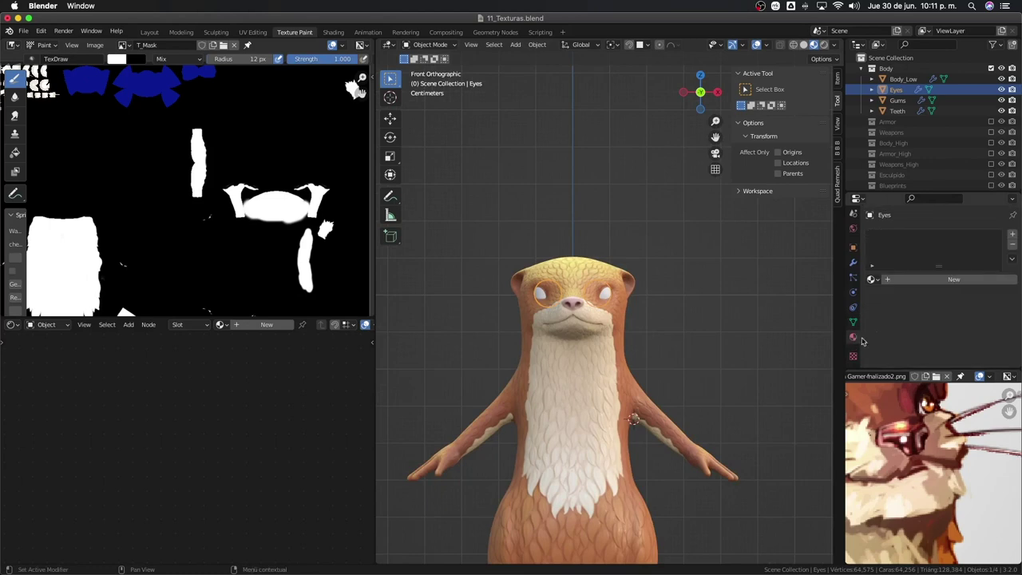
click(962, 288)
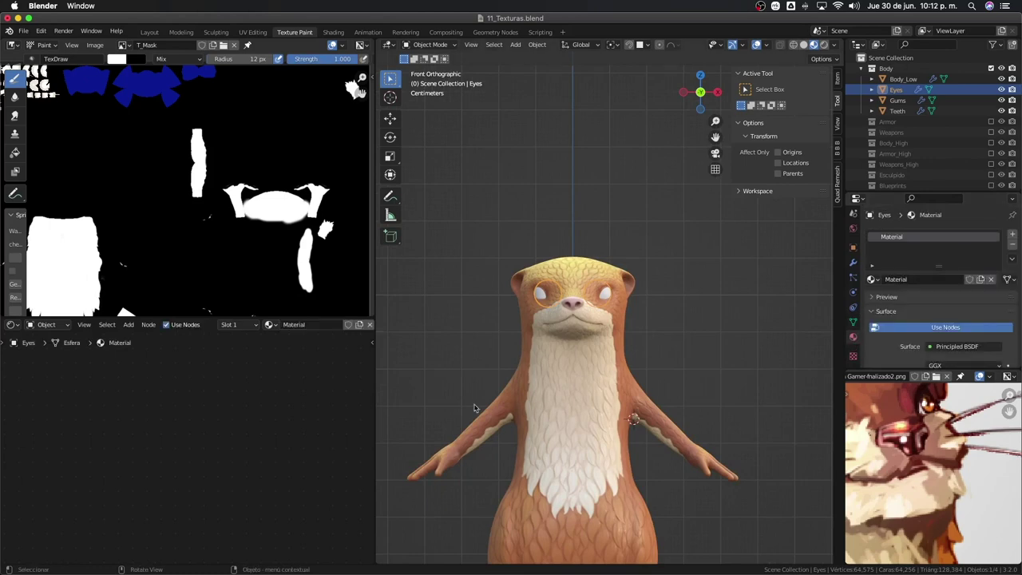
Rename the new material to M_eye and frame its nodes in the node editor.
double_click(295, 324)
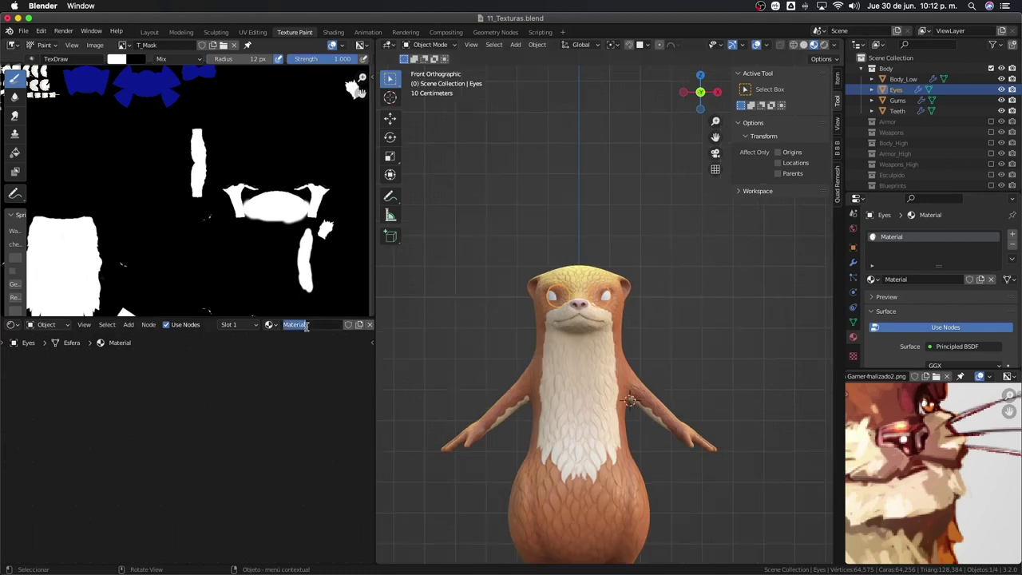
text(T)
text(M_eye)
key(Return)
key(Home)
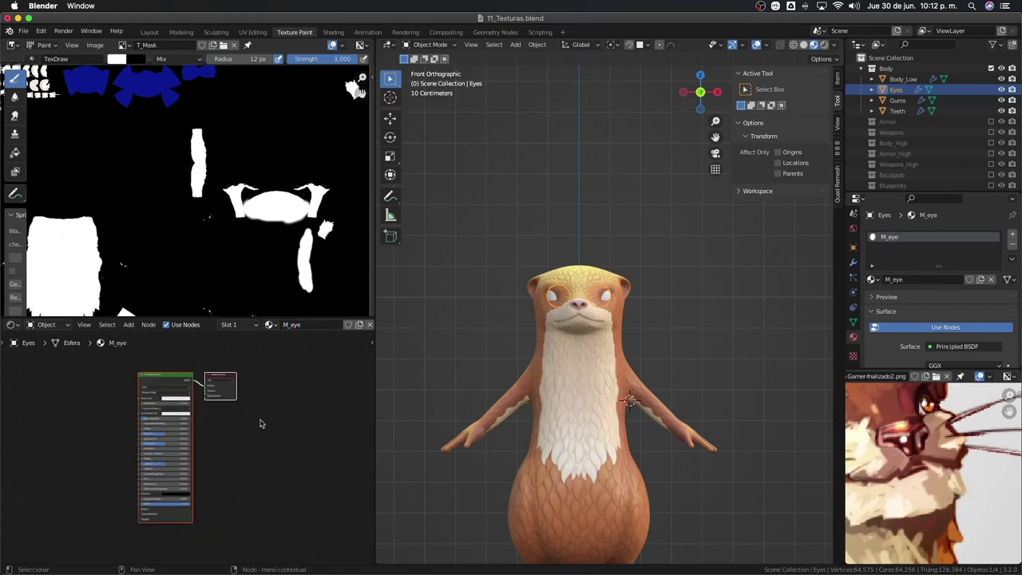
scroll(232, 402, up, 1)
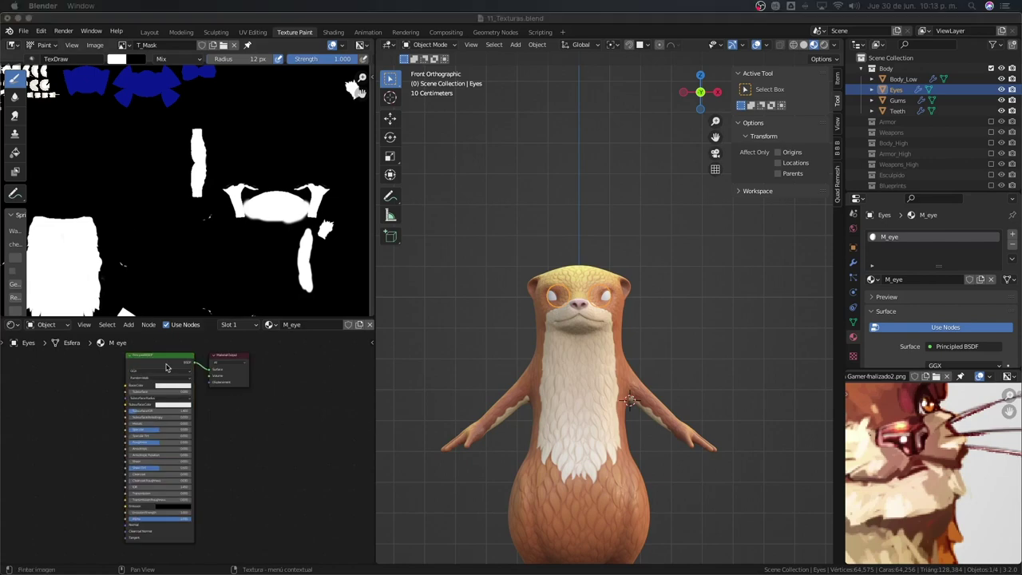
scroll(166, 366, up, 1)
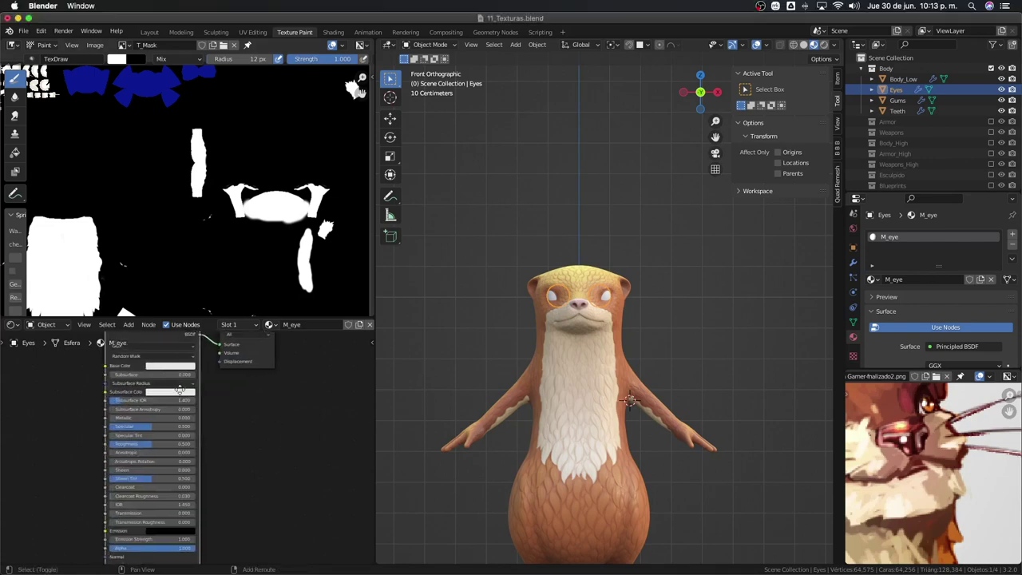
scroll(224, 423, up, 1)
scroll(229, 429, up, 2)
scroll(229, 430, up, 1)
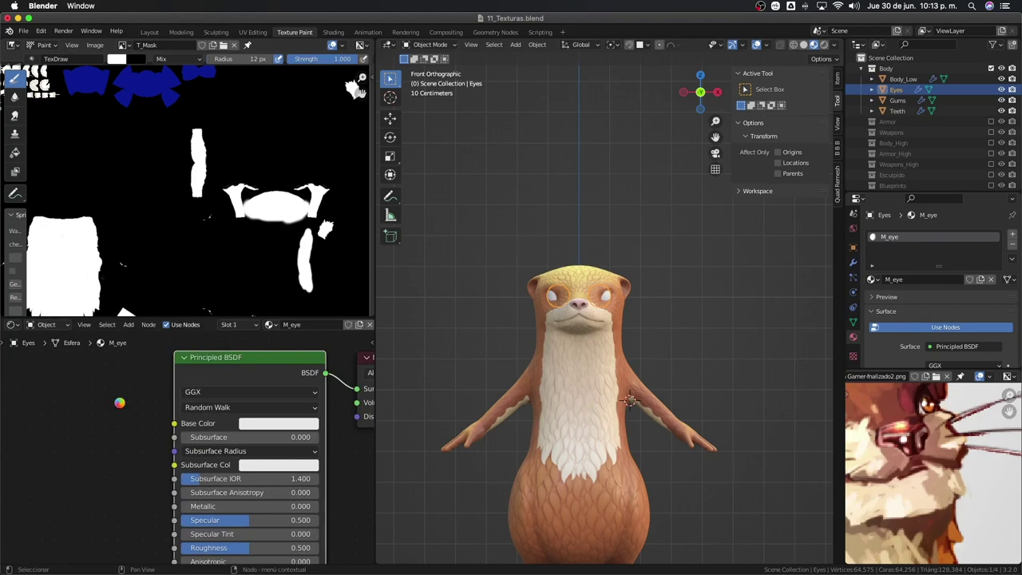
Add a Gradient Texture node and connect its Color to the Principled BSDF Base Color.
scroll(119, 403, down, 1)
key(shift+a)
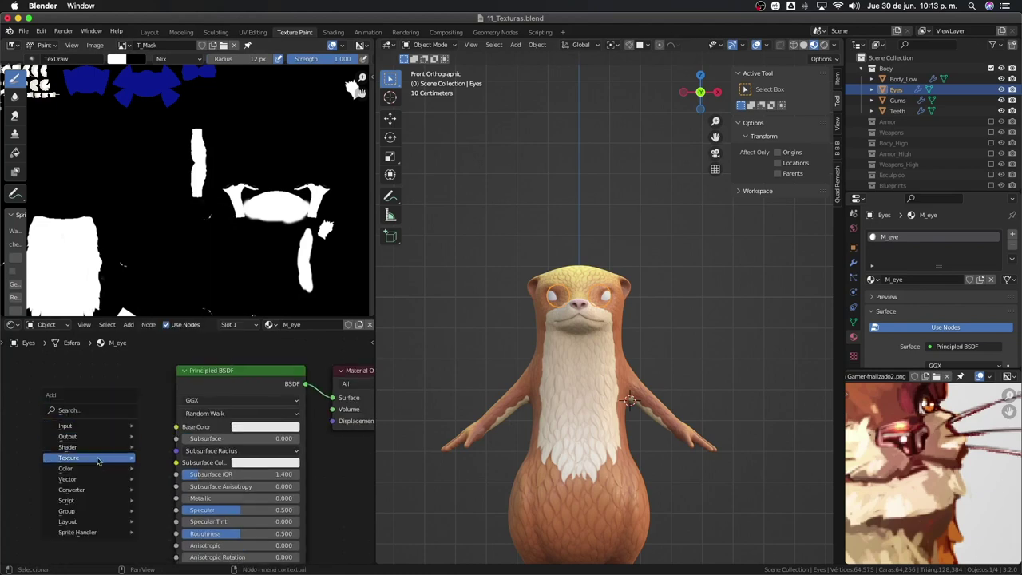
mouse_move(69, 457)
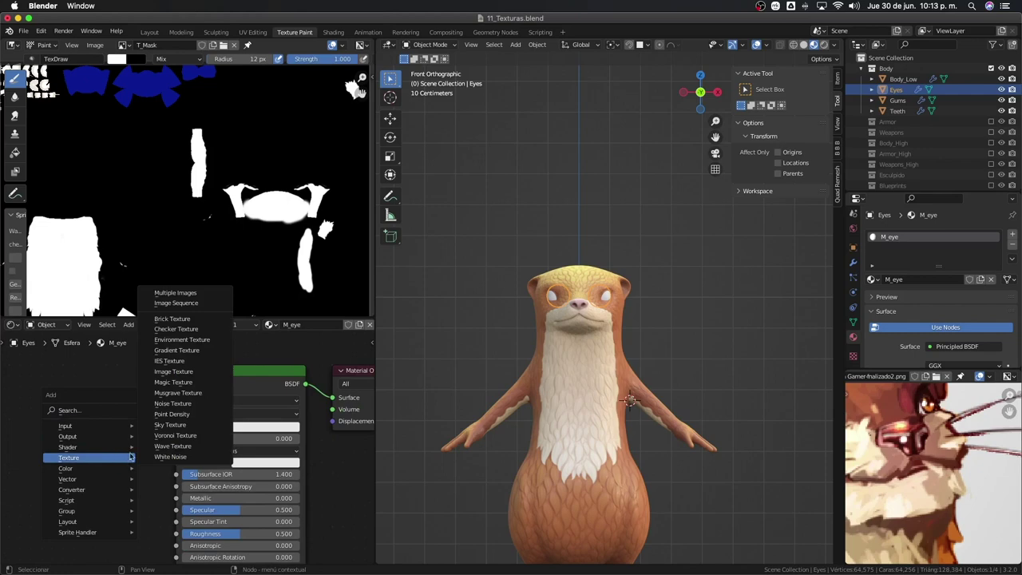
click(176, 350)
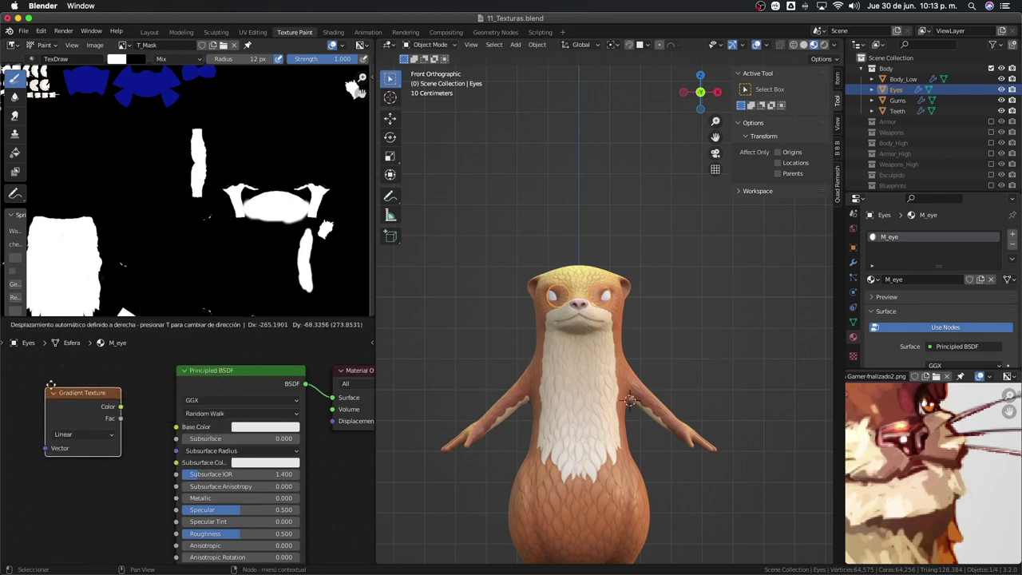
click(76, 372)
drag(147, 393, 177, 428)
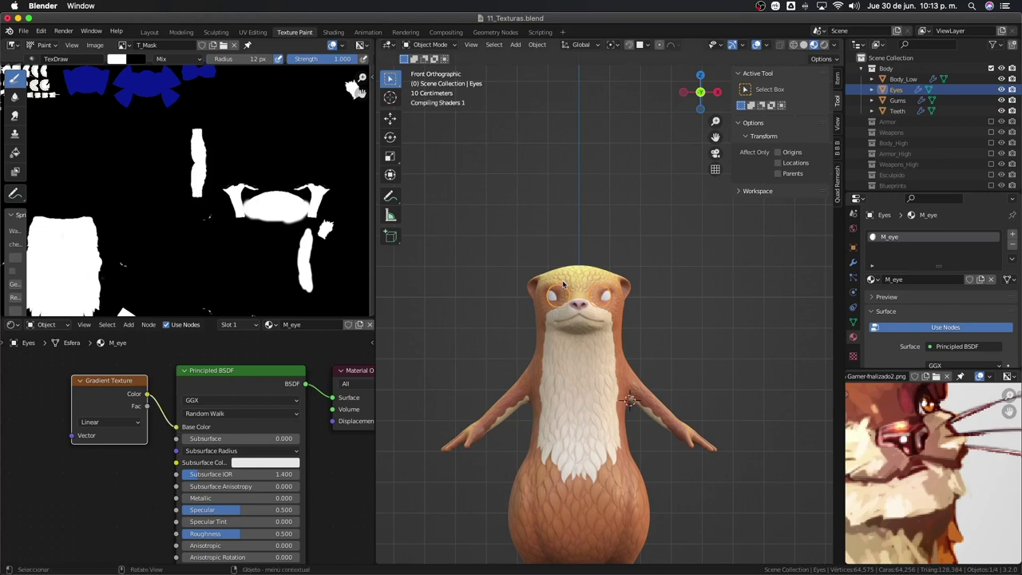
Add Texture Coordinate and Mapping nodes to the Gradient Texture with Ctrl+T.
scroll(562, 284, up, 3)
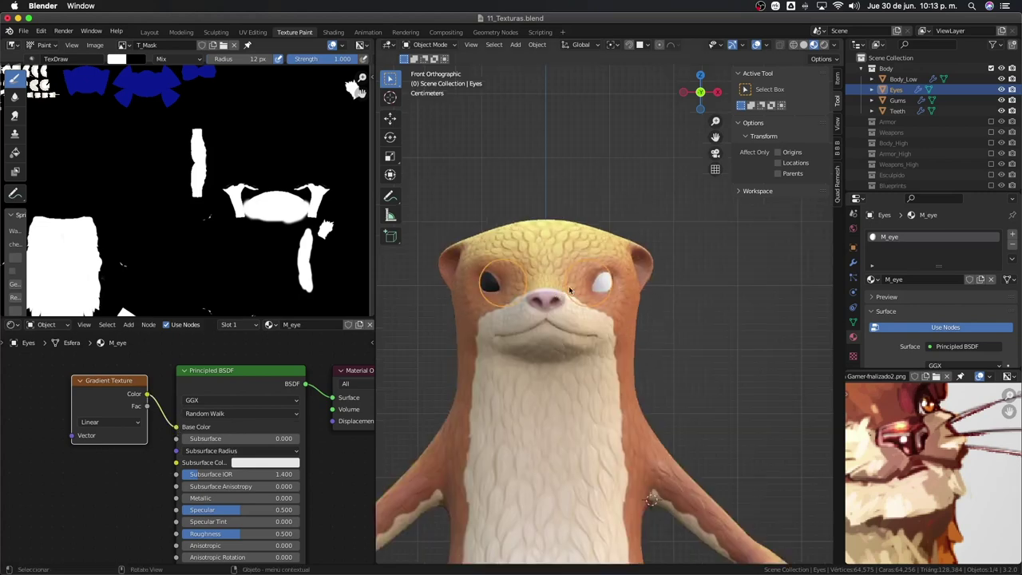
scroll(569, 290, up, 2)
shift+middle_drag(570, 290, 615, 297)
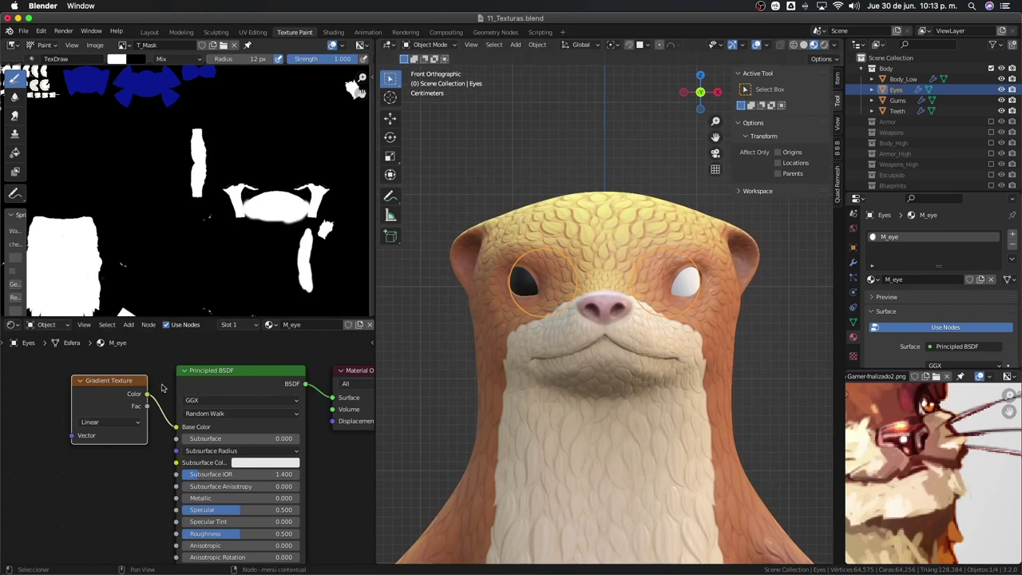
drag(125, 389, 125, 377)
key(ctrl+t)
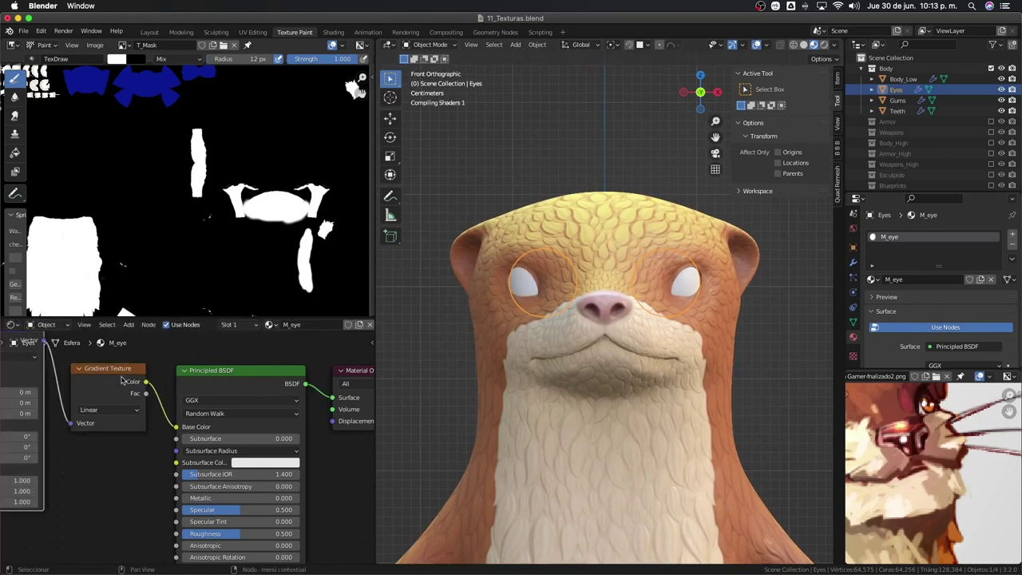
scroll(132, 416, down, 2)
scroll(95, 411, down, 1)
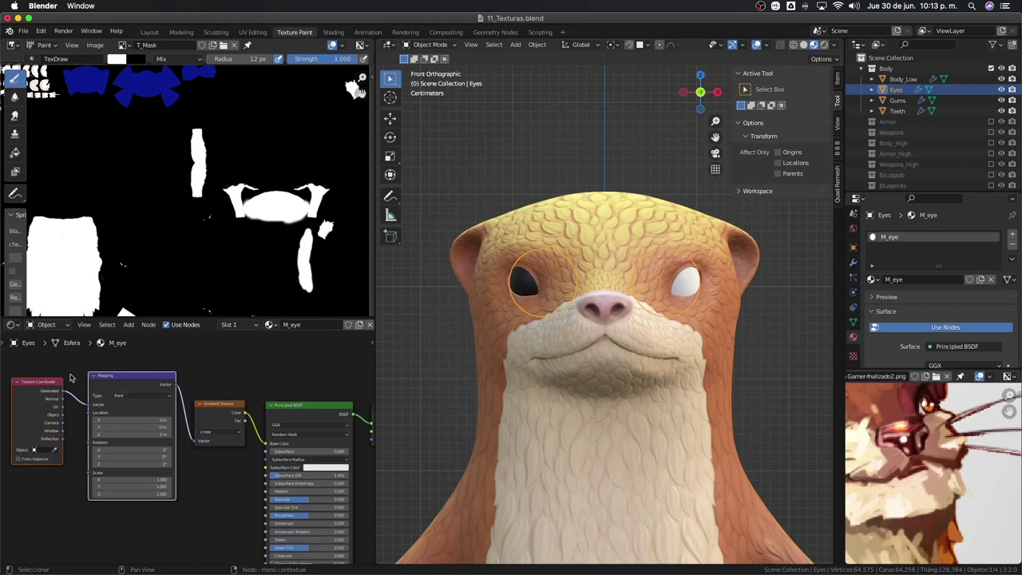
scroll(100, 392, up, 2)
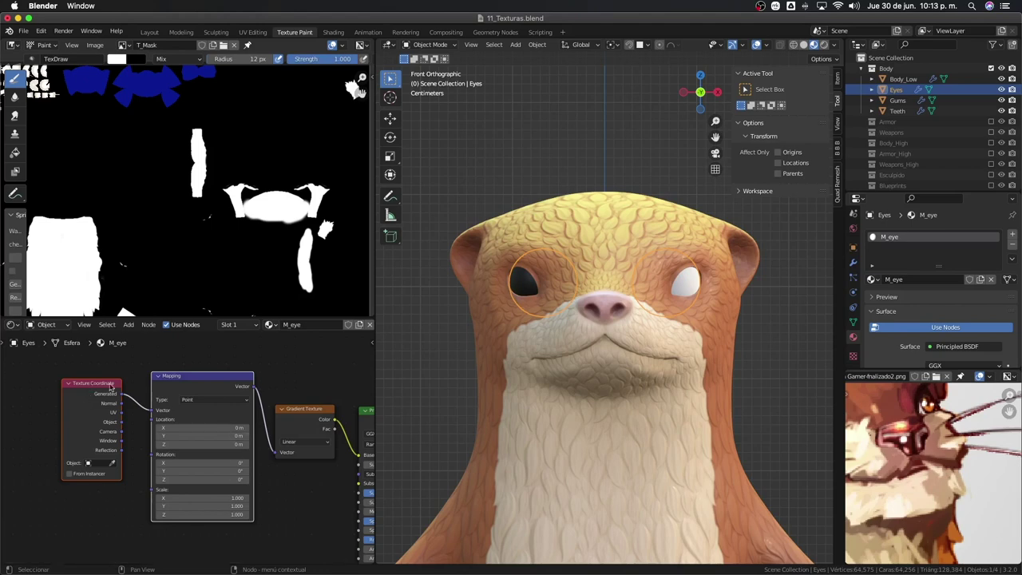
Move the Texture Coordinate, Mapping and Gradient Texture nodes further left.
mouse_move(26, 366)
mouse_down()
mouse_move(282, 433)
mouse_move(232, 447)
mouse_up()
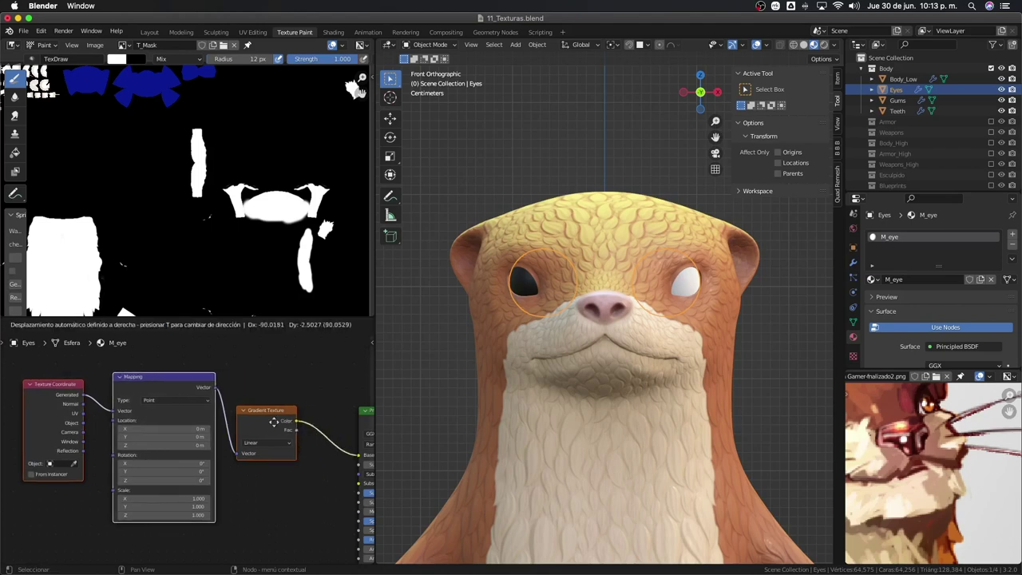
scroll(279, 461, left, 2)
scroll(279, 460, left, 2)
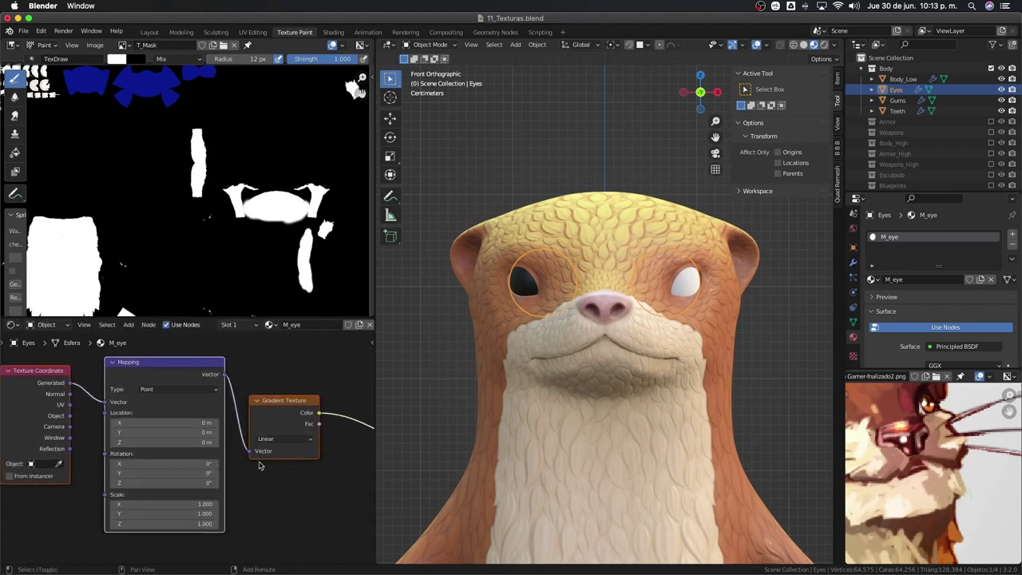
scroll(264, 463, down, 2)
key(g)
click(204, 472)
key(shift+a)
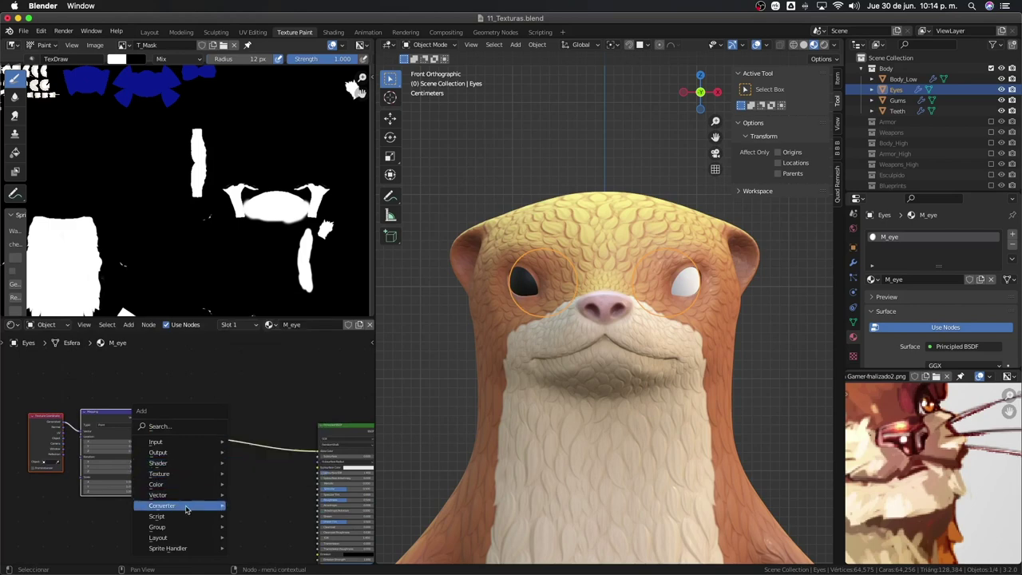
Insert a ColorRamp node on the link between the Gradient Texture and Principled BSDF.
mouse_move(162, 505)
click(290, 366)
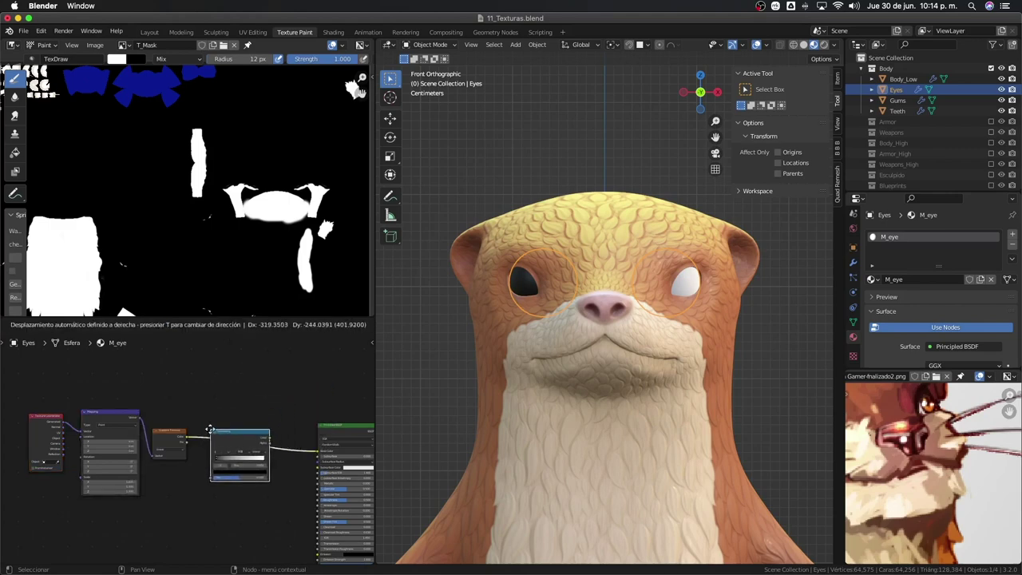
click(235, 438)
scroll(225, 402, down, 2)
scroll(225, 402, left, 2)
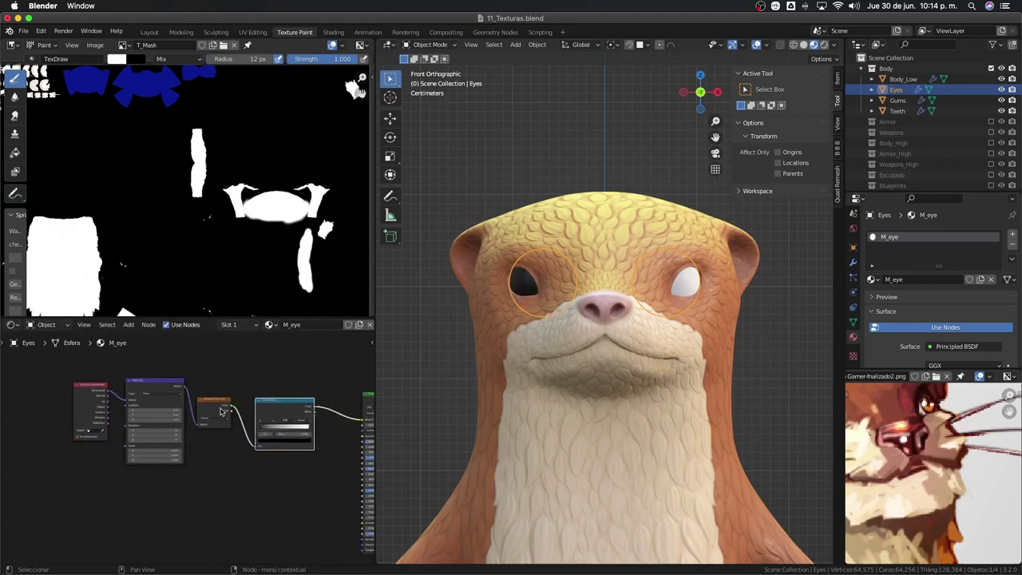
scroll(222, 419, up, 2)
scroll(220, 424, up, 1)
scroll(216, 456, up, 1)
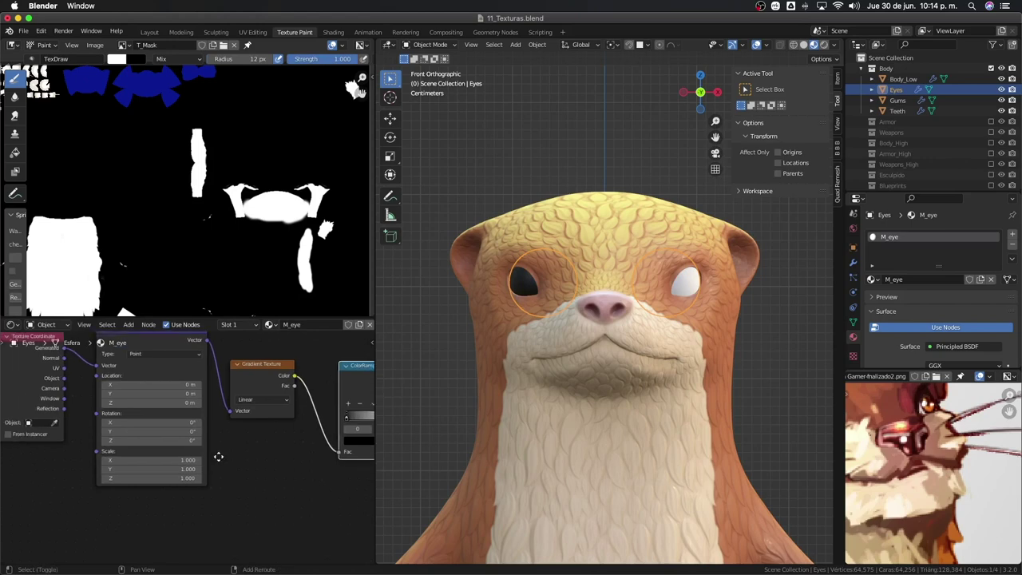
scroll(219, 455, up, 1)
scroll(212, 474, up, 1)
scroll(212, 473, down, 1)
scroll(211, 471, down, 1)
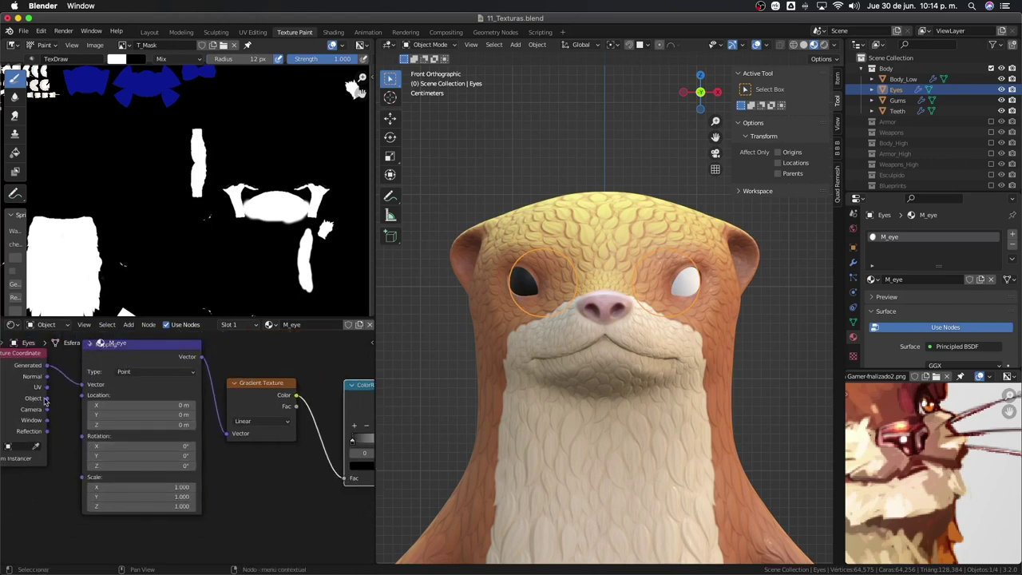
Connect the Texture Coordinate Object output to the Mapping Vector input instead of Generated.
drag(47, 399, 83, 385)
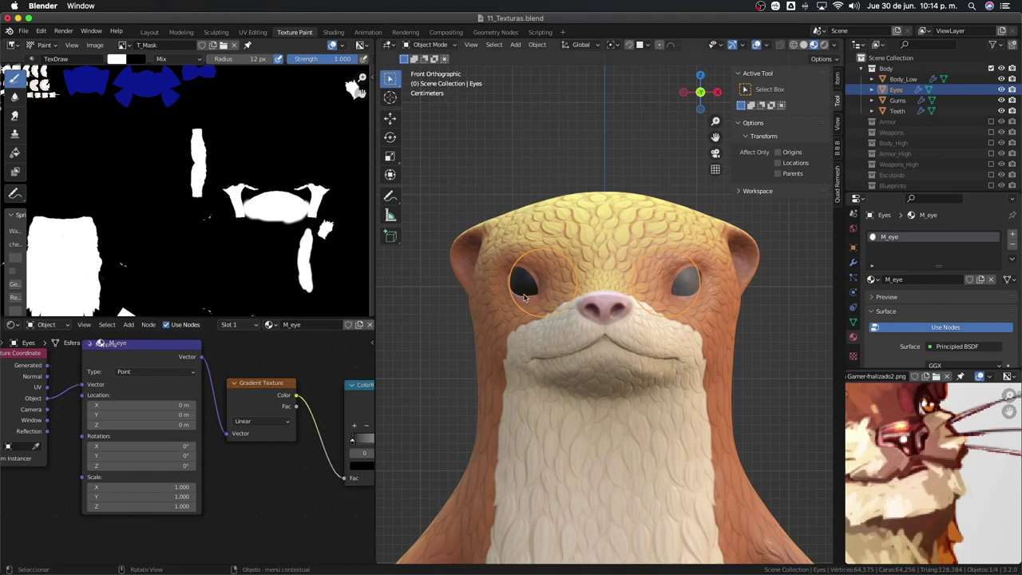
scroll(228, 474, down, 3)
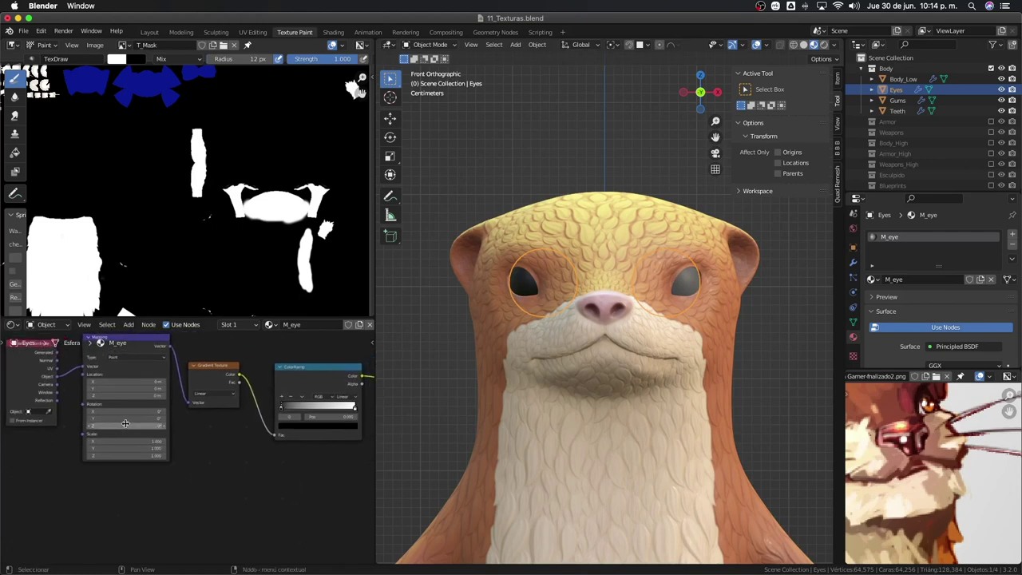
scroll(127, 416, up, 1)
scroll(127, 415, up, 1)
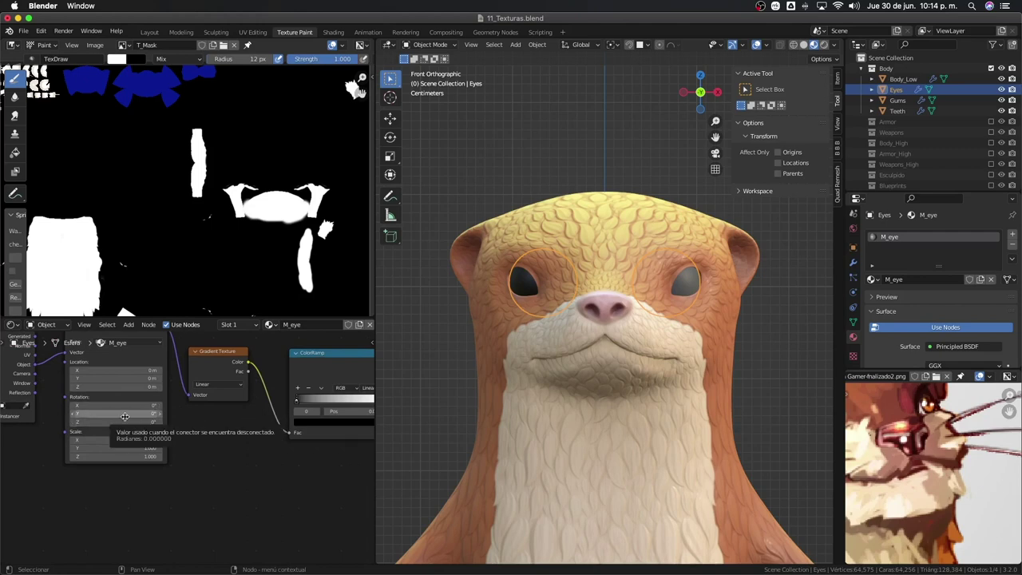
Set the Mapping Y rotation to 90° and slide the ColorRamp stops toward its right end.
click(125, 414)
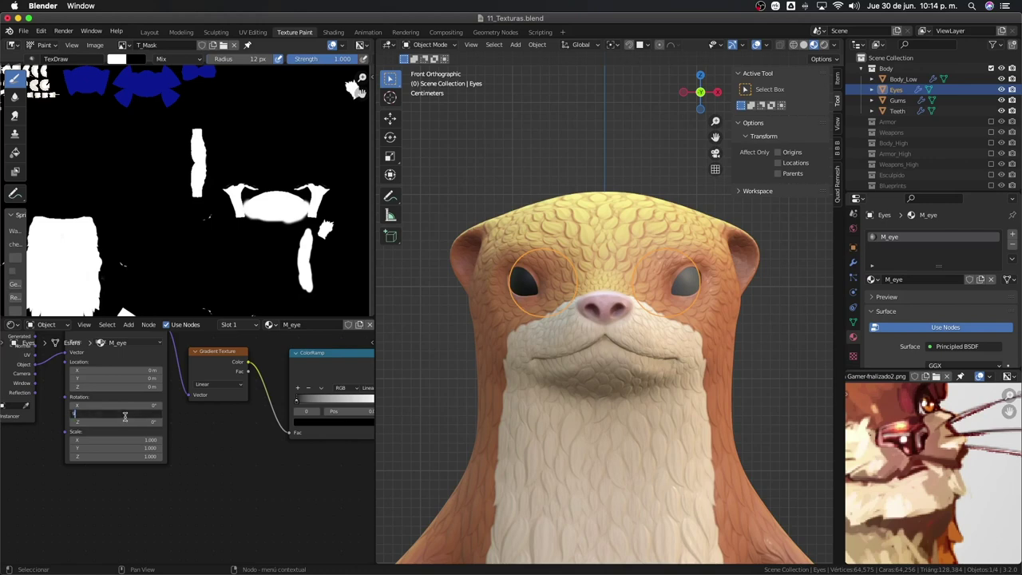
text(0)
key(Return)
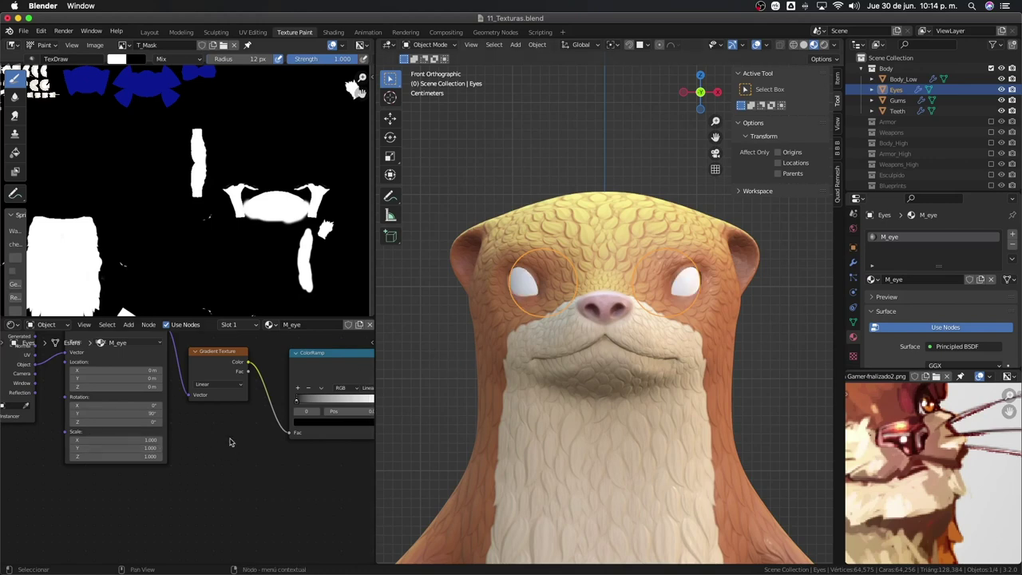
scroll(194, 456, down, 2)
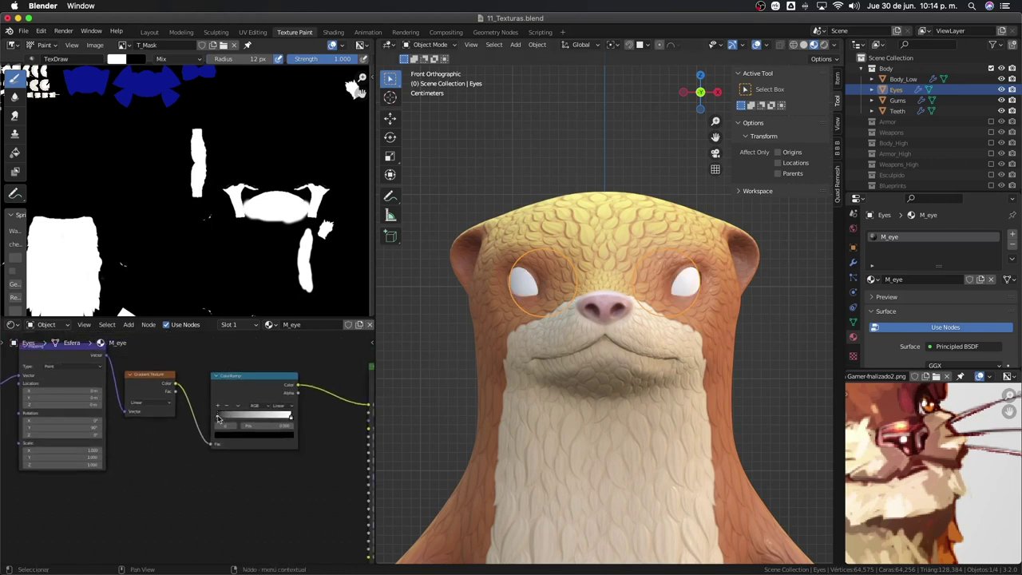
drag(233, 416, 307, 418)
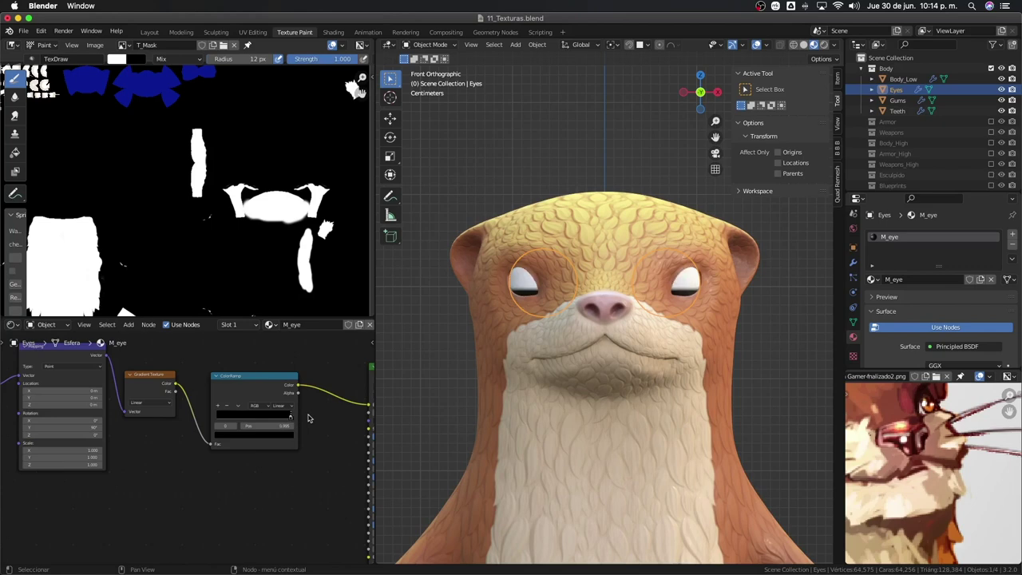
drag(306, 418, 310, 420)
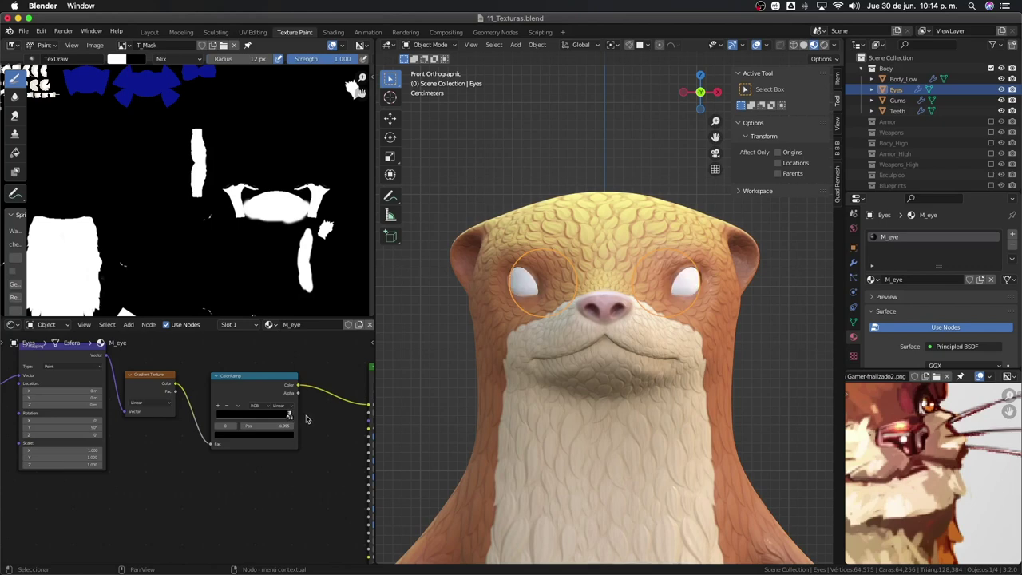
mouse_move(310, 420)
mouse_down()
mouse_move(289, 418)
mouse_move(311, 420)
mouse_up()
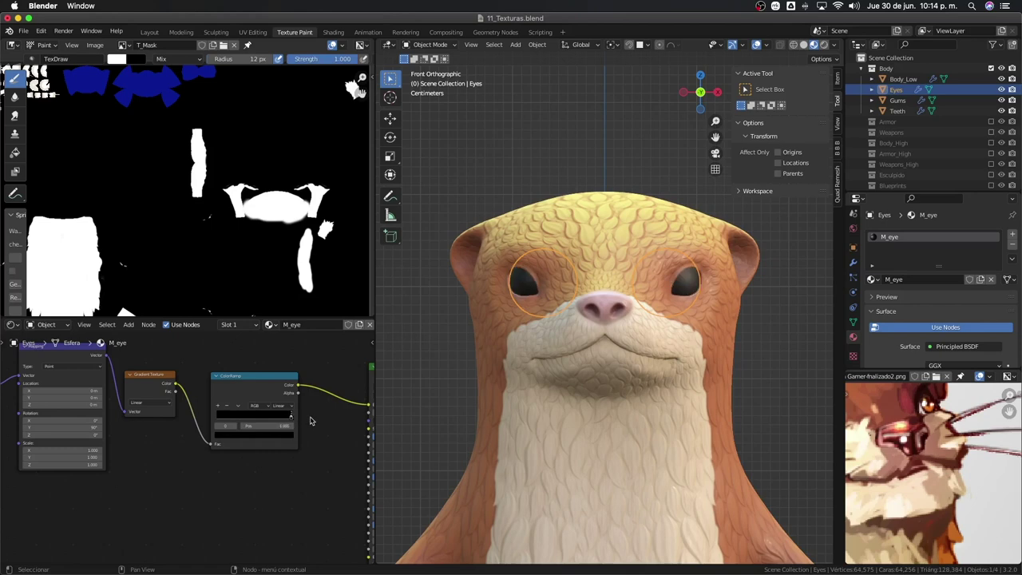
scroll(200, 431, up, 8)
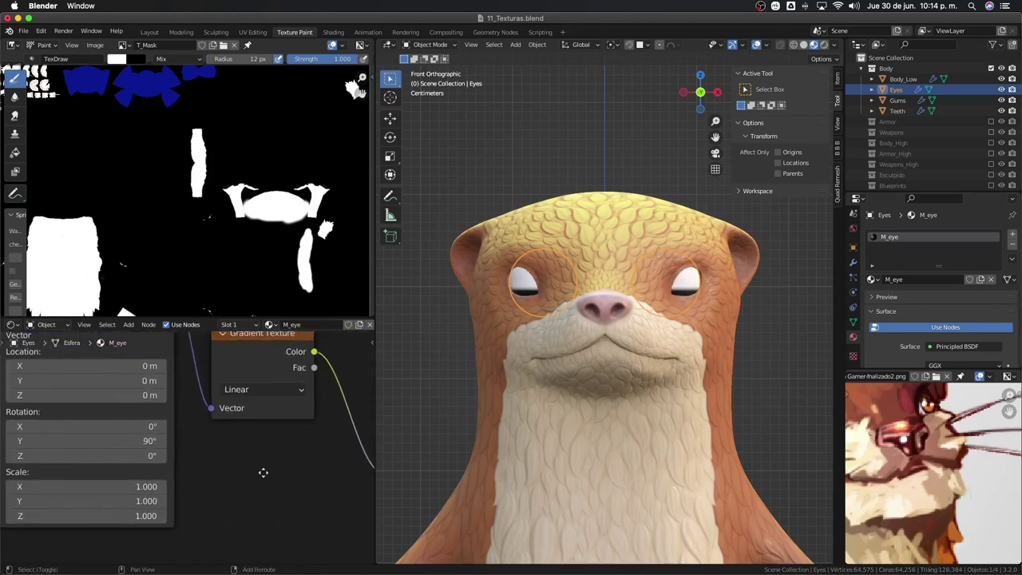
Shift M_eye's Mapping location to X -0.03 m, Y -1.3 m and Z -9.9 m.
mouse_move(138, 378)
mouse_down()
mouse_move(148, 377)
mouse_move(130, 382)
mouse_up()
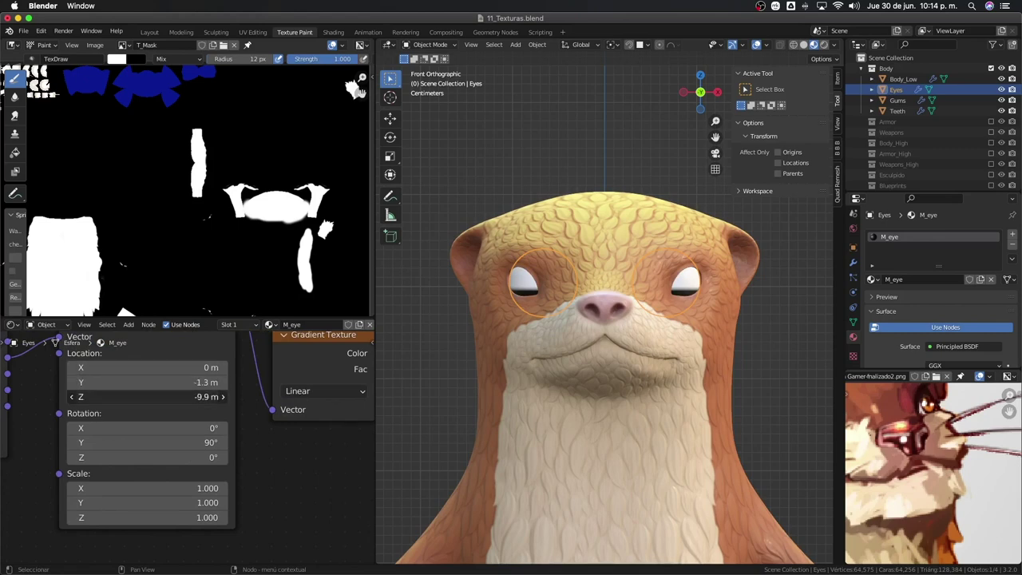
mouse_move(140, 367)
mouse_down()
mouse_move(149, 367)
mouse_move(136, 367)
mouse_up()
scroll(181, 393, down, 1)
scroll(180, 392, down, 2)
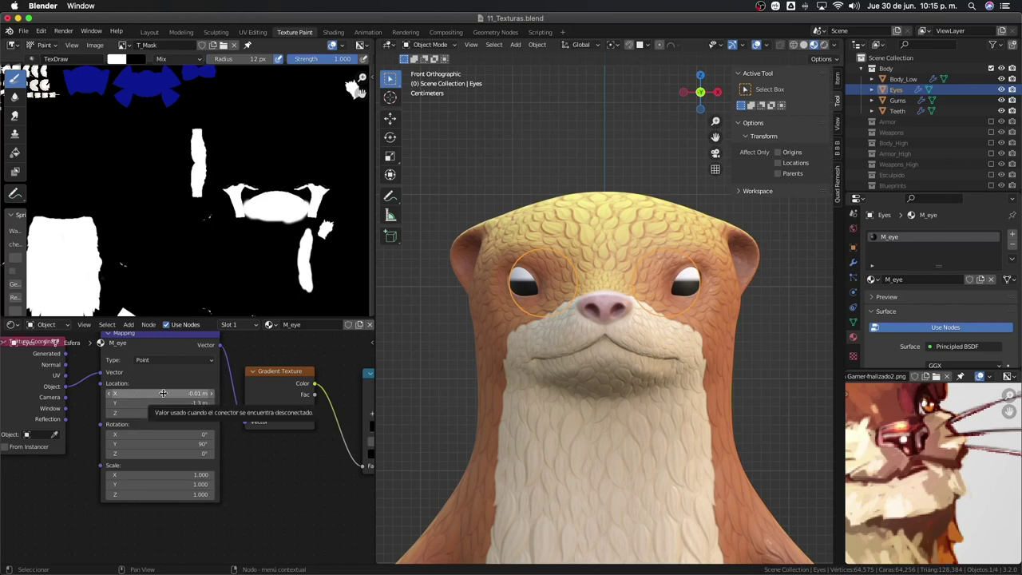
scroll(163, 393, up, 1)
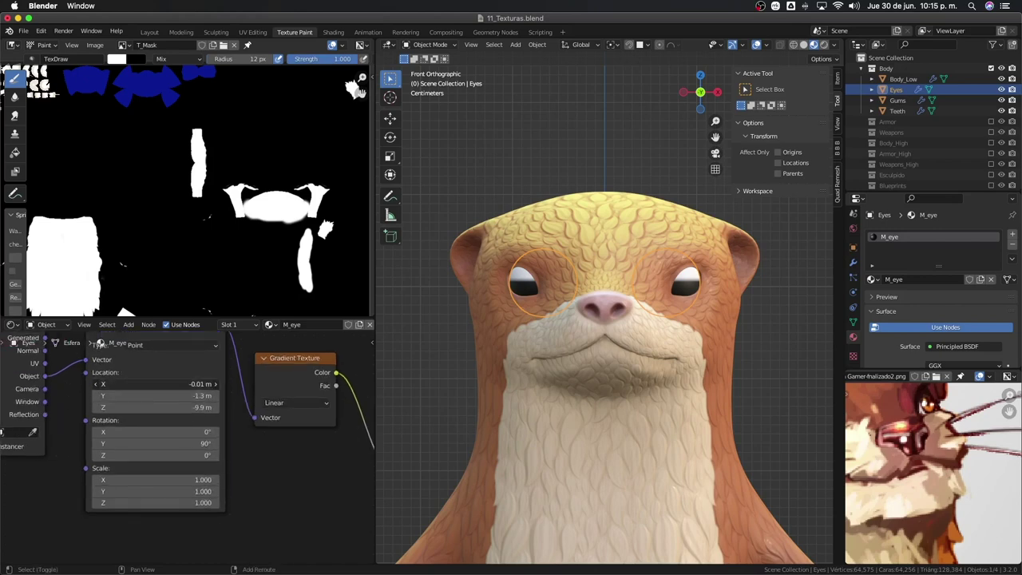
drag(163, 384, 159, 384)
scroll(183, 447, down, 2)
Nudge the Mapping X location slightly back and zoom in on the ColorRamp node.
middle_drag(239, 454, 71, 453)
scroll(237, 456, up, 2)
scroll(237, 456, up, 2)
scroll(237, 456, up, 2)
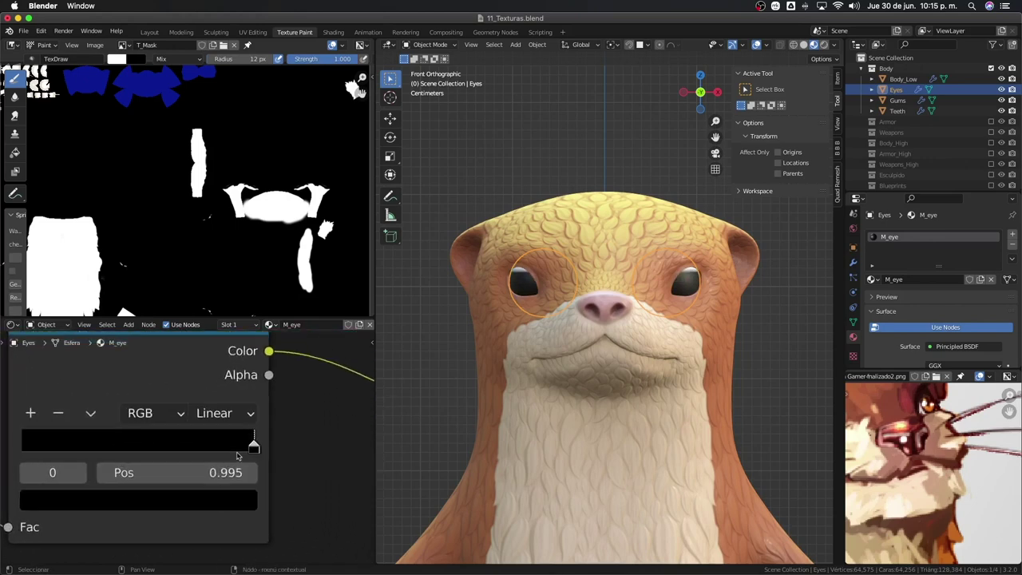
scroll(237, 455, up, 1)
Move the ColorRamp's black stop to position 0.968 so the eyes turn nearly white.
click(263, 447)
drag(263, 447, 254, 444)
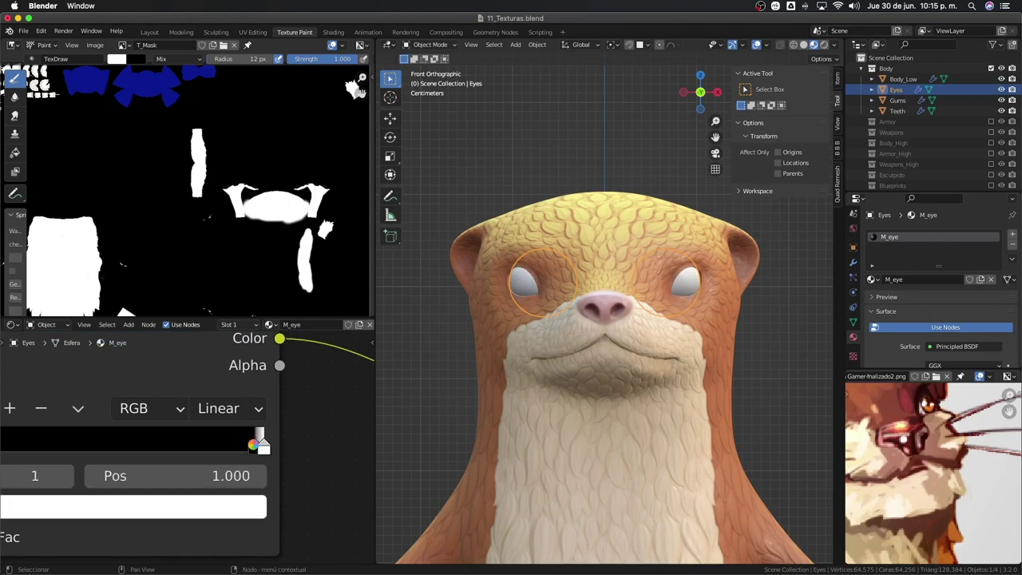
drag(254, 445, 255, 448)
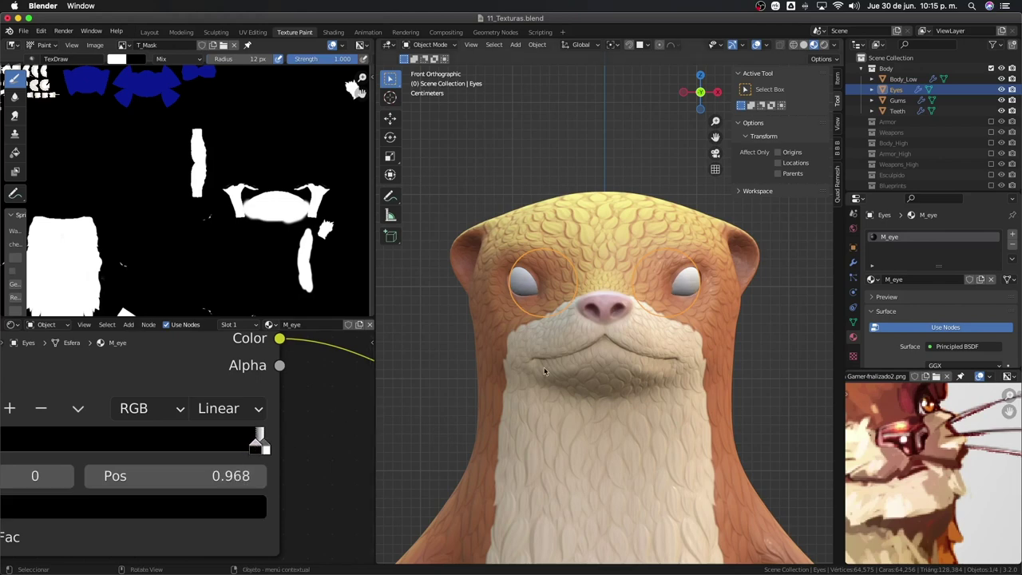
scroll(464, 346, down, 1)
scroll(507, 319, down, 1)
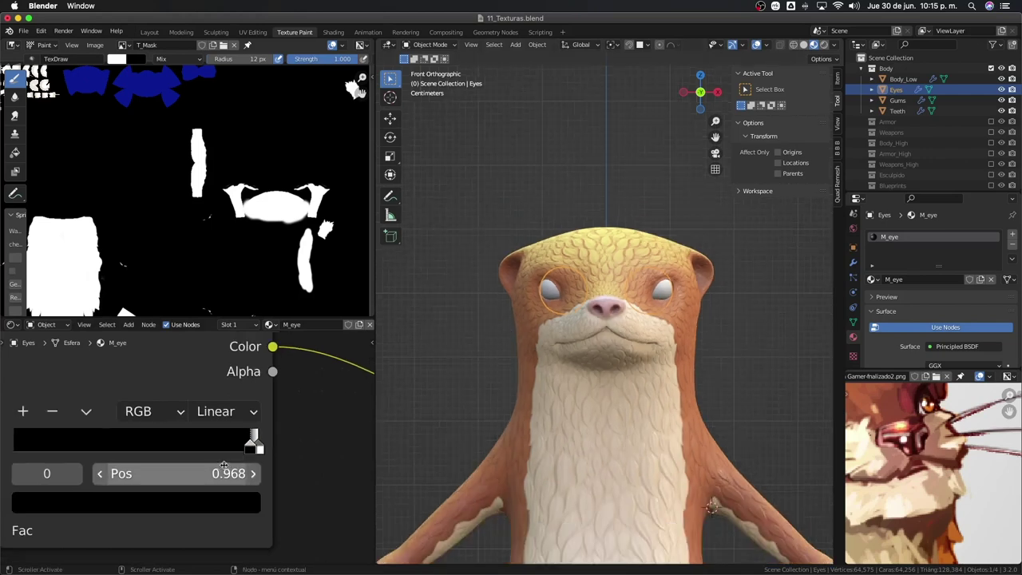
scroll(889, 431, down, 2)
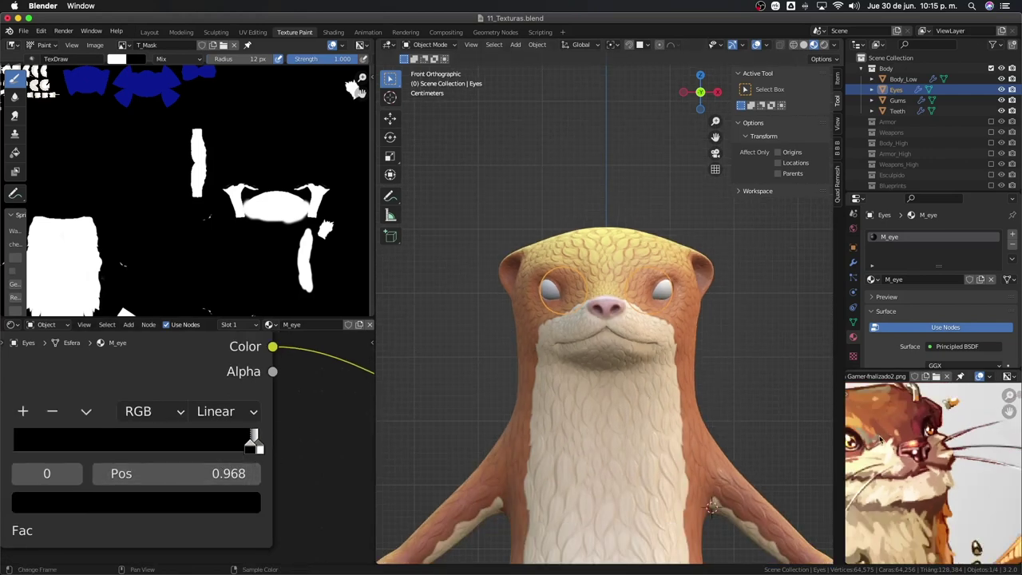
scroll(890, 438, down, 1)
scroll(648, 316, up, 2)
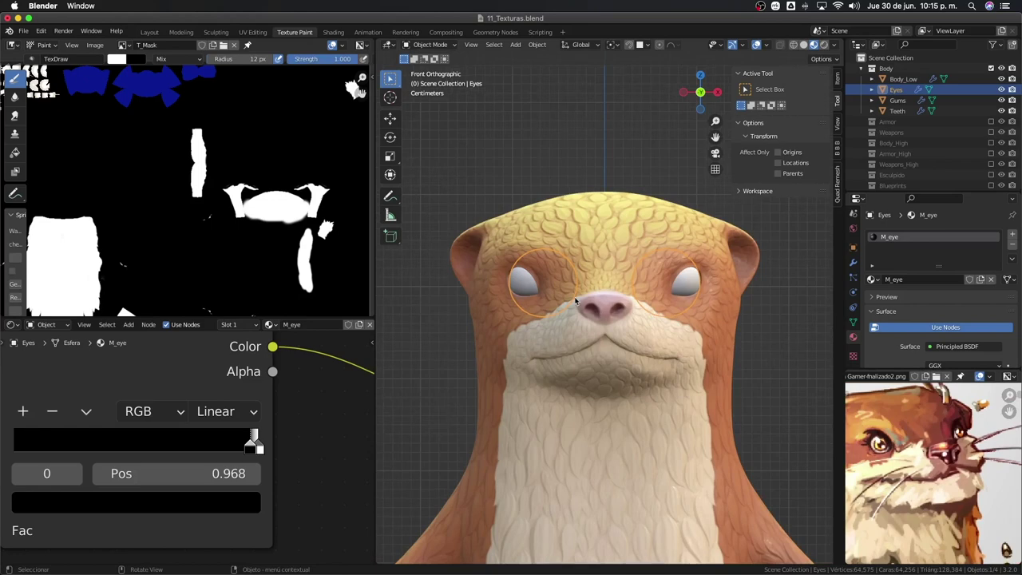
scroll(575, 301, up, 3)
scroll(475, 355, up, 1)
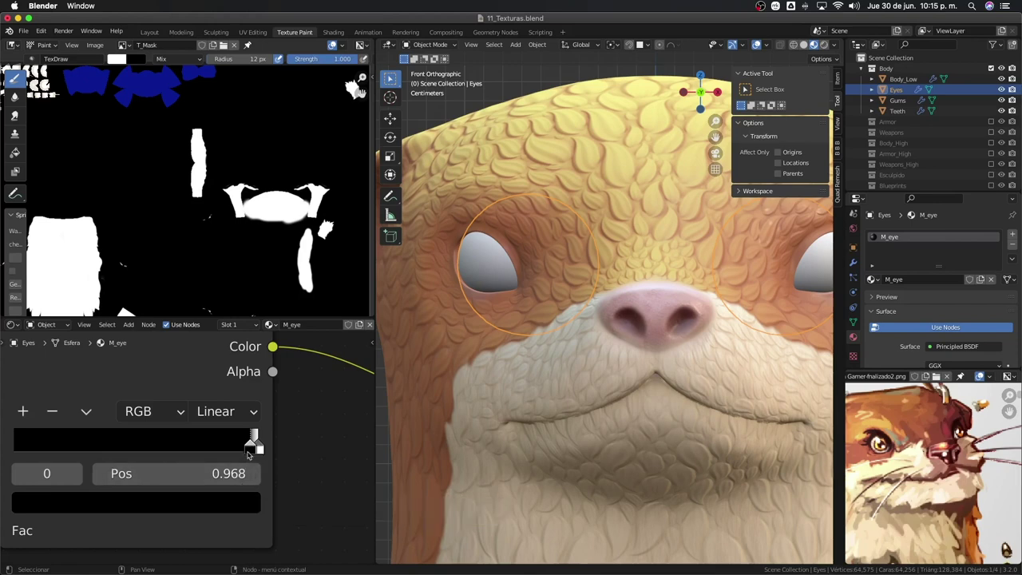
Colour the ColorRamp's first stop a reddish tan.
click(228, 512)
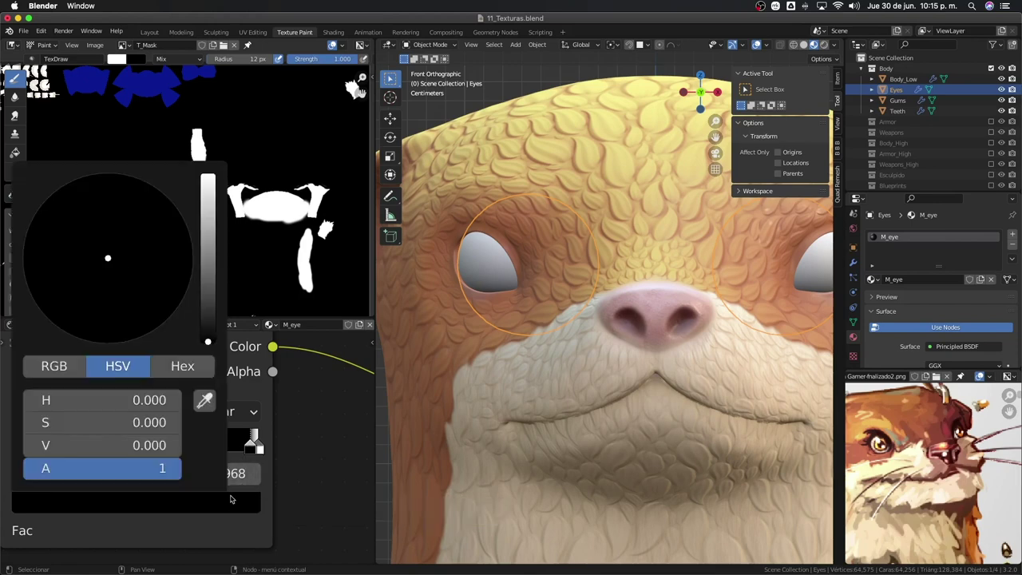
drag(216, 319, 207, 232)
click(98, 282)
drag(97, 282, 94, 303)
drag(95, 298, 100, 294)
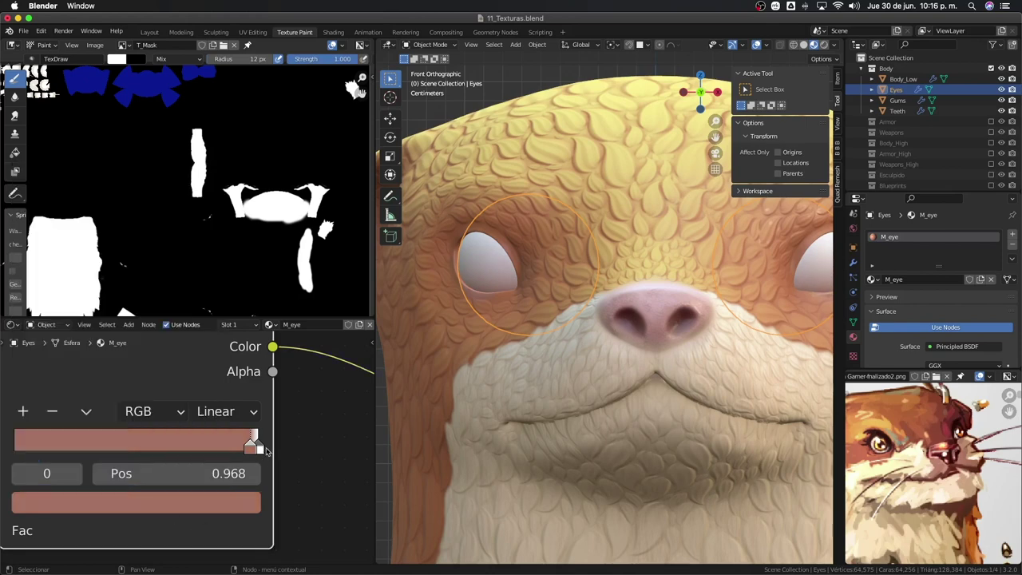
Tint the ColorRamp's second stop a pale pinkish white.
click(260, 447)
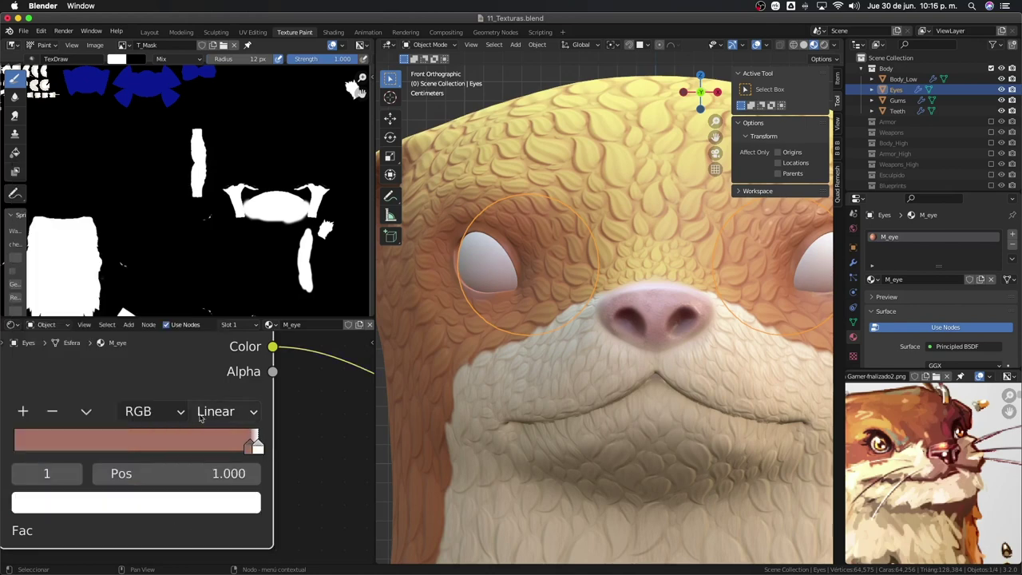
click(192, 514)
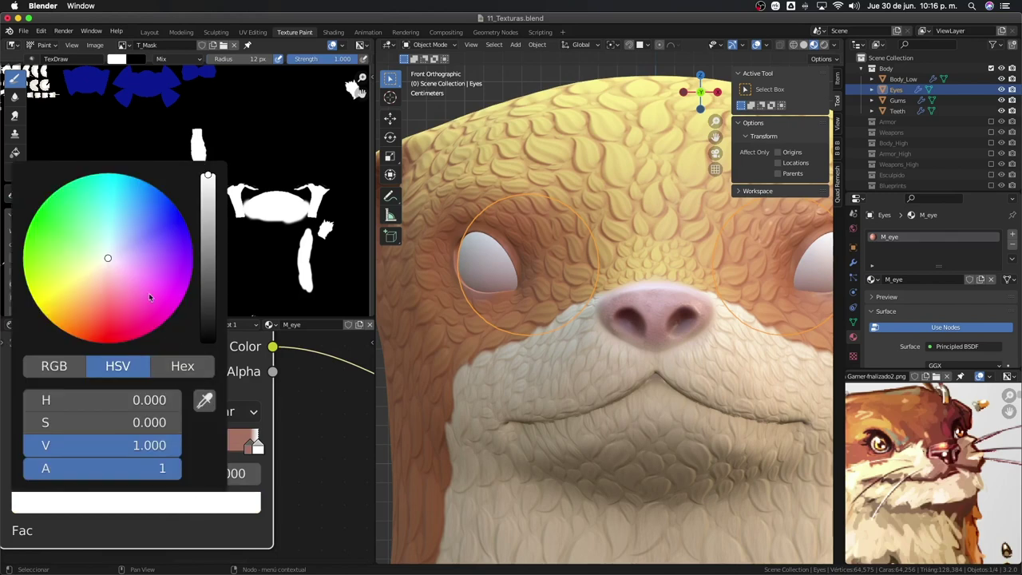
drag(104, 264, 106, 262)
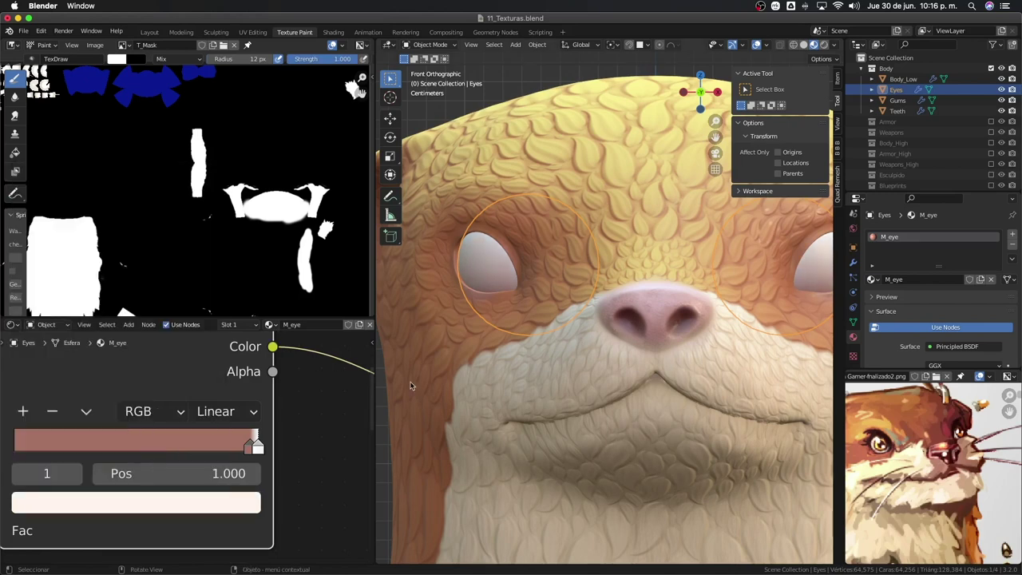
scroll(296, 450, down, 4)
scroll(296, 449, down, 3)
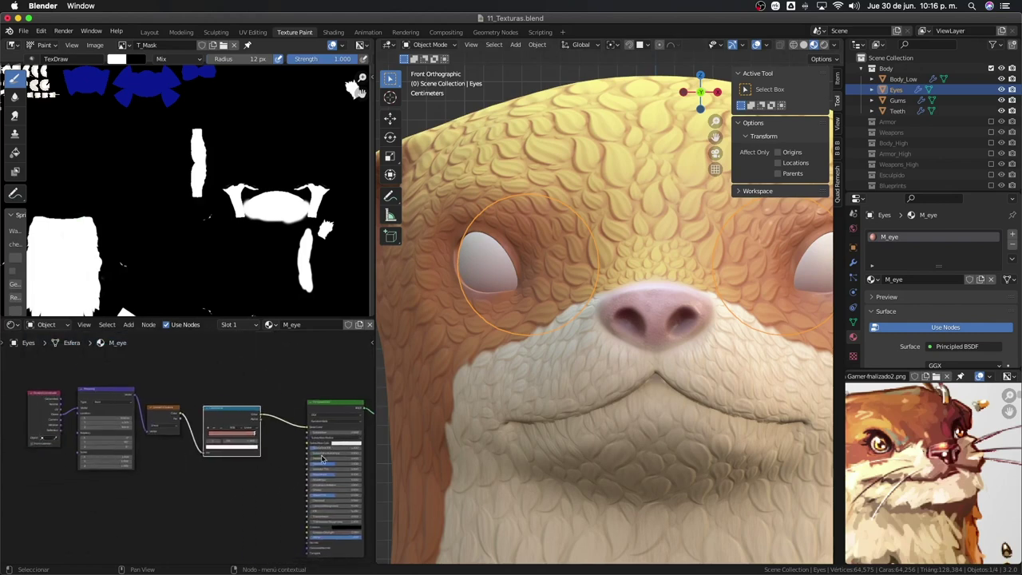
Select the existing M_eye node chain and move it left to free space.
middle_drag(24, 399, 110, 407)
drag(110, 407, 303, 459)
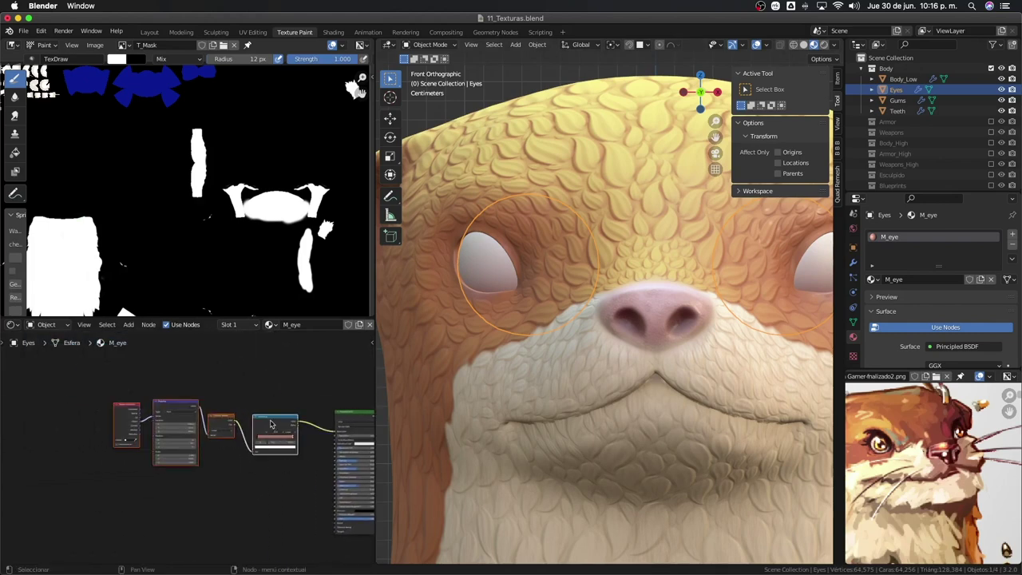
drag(265, 420, 158, 429)
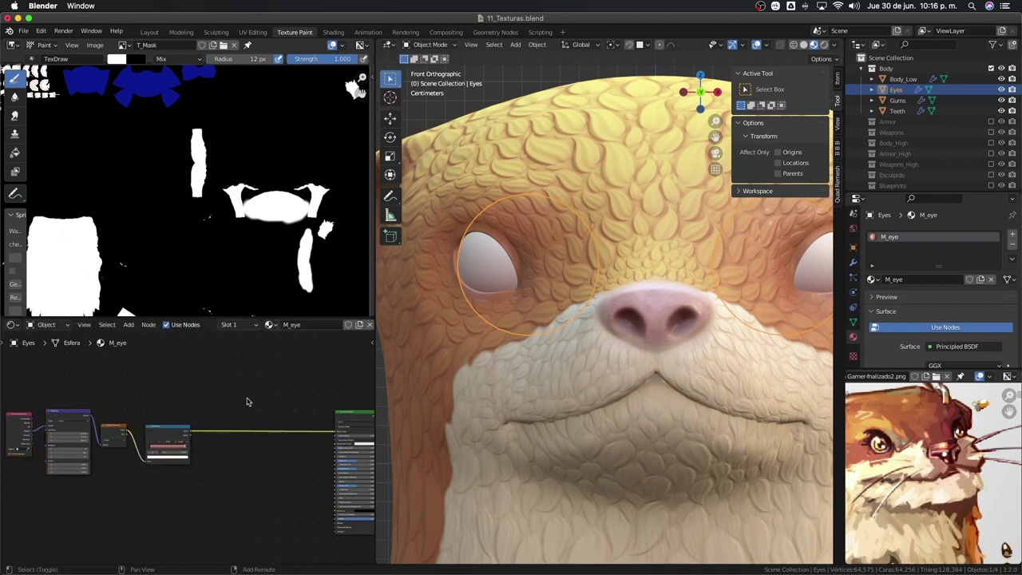
Add an empty Image Texture node ahead of the node chain.
key(shift+a)
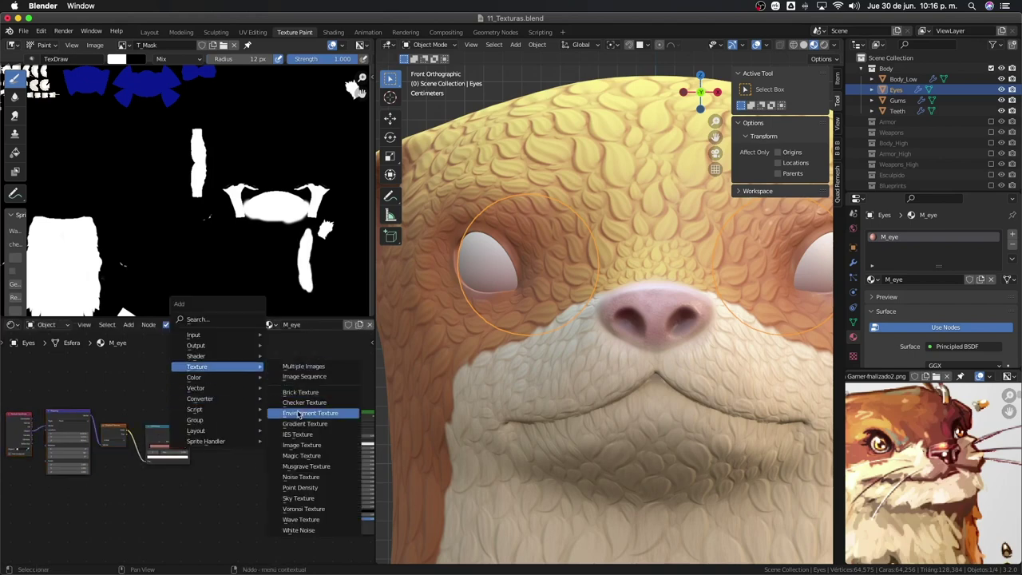
click(303, 452)
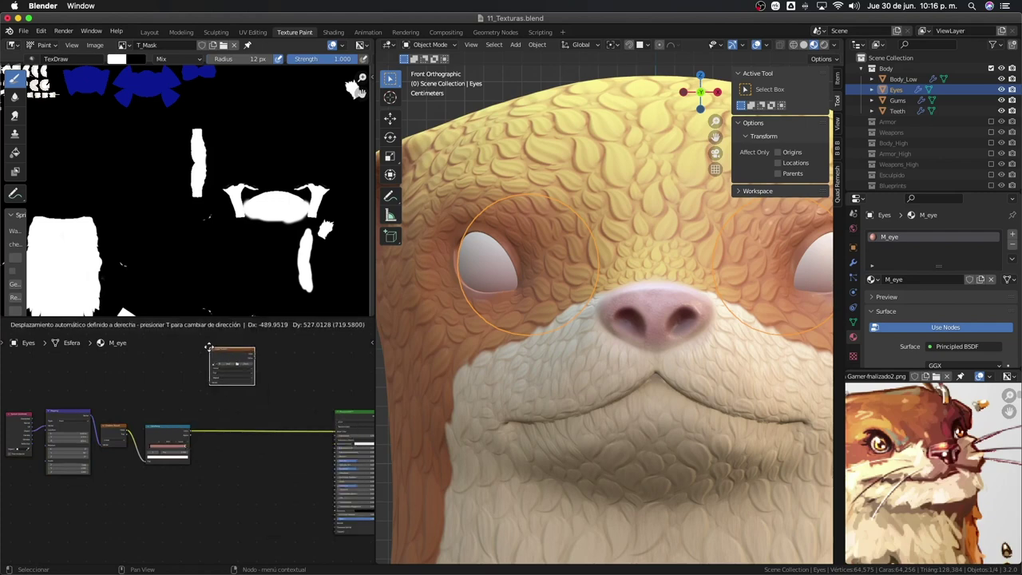
click(231, 375)
scroll(208, 447, up, 2)
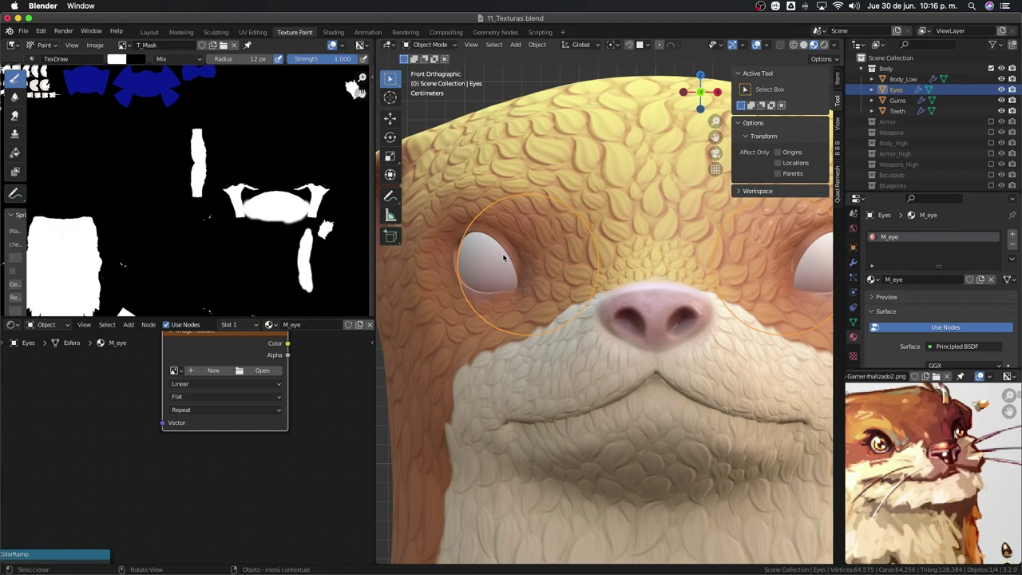
scroll(518, 105, down, 2)
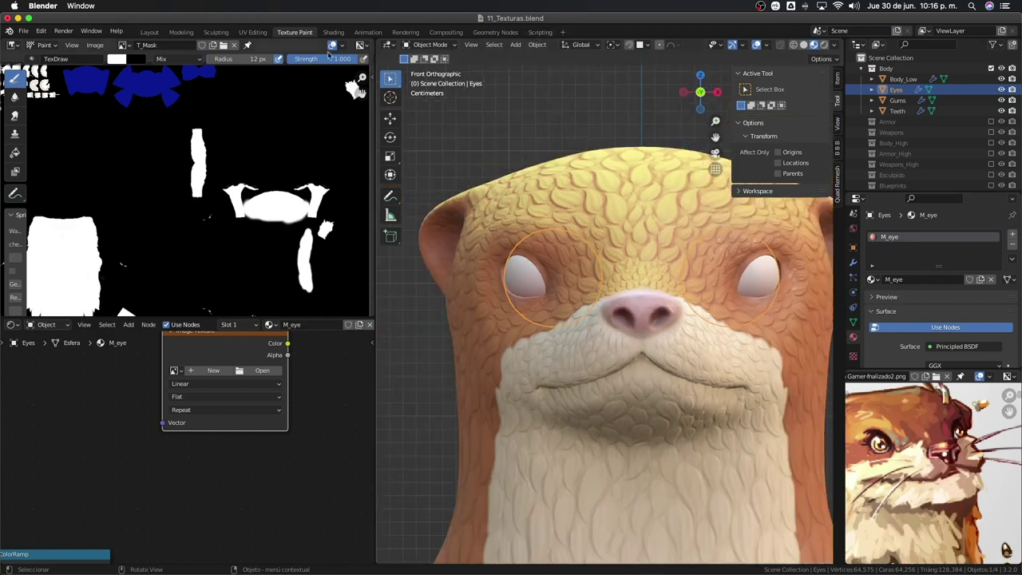
Switch to the UV Editing workspace.
click(261, 32)
scroll(420, 160, down, 2)
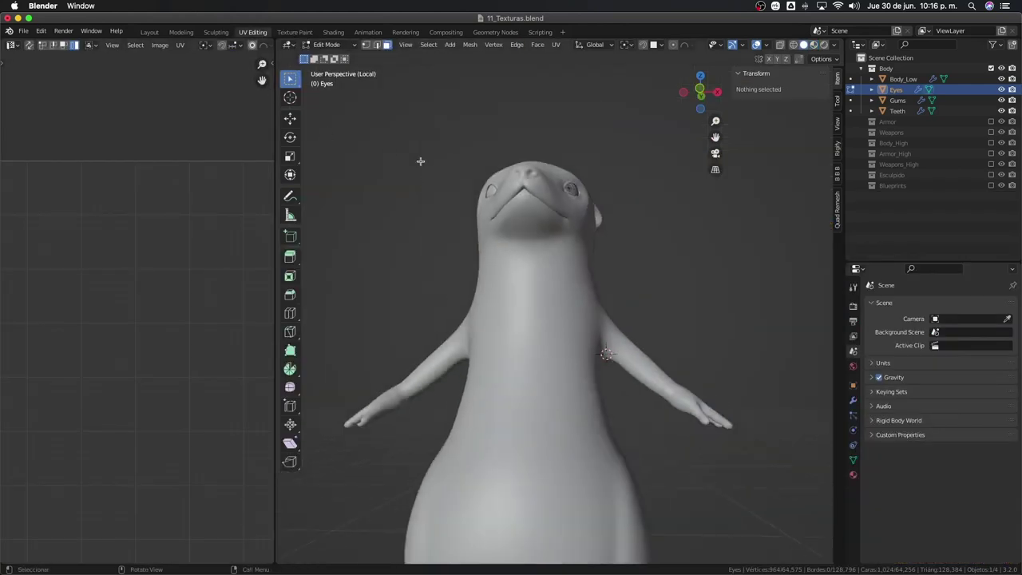
scroll(550, 276, down, 2)
middle_drag(550, 275, 527, 289)
Edit the body and eye meshes together and select everything to inspect their UV layouts.
key(a)
key(alt+q)
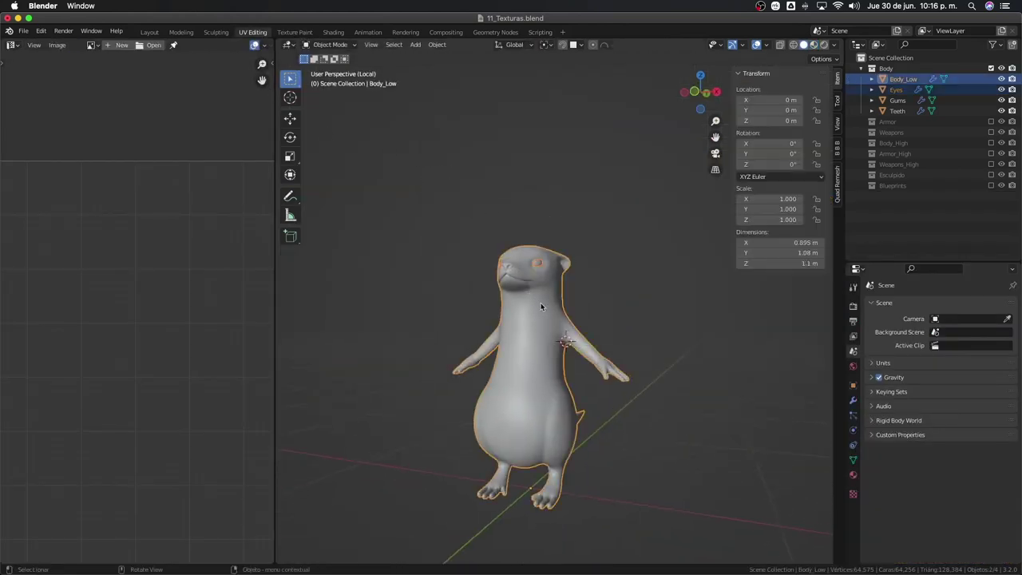
key(a)
scroll(171, 298, down, 2)
scroll(171, 298, up, 2)
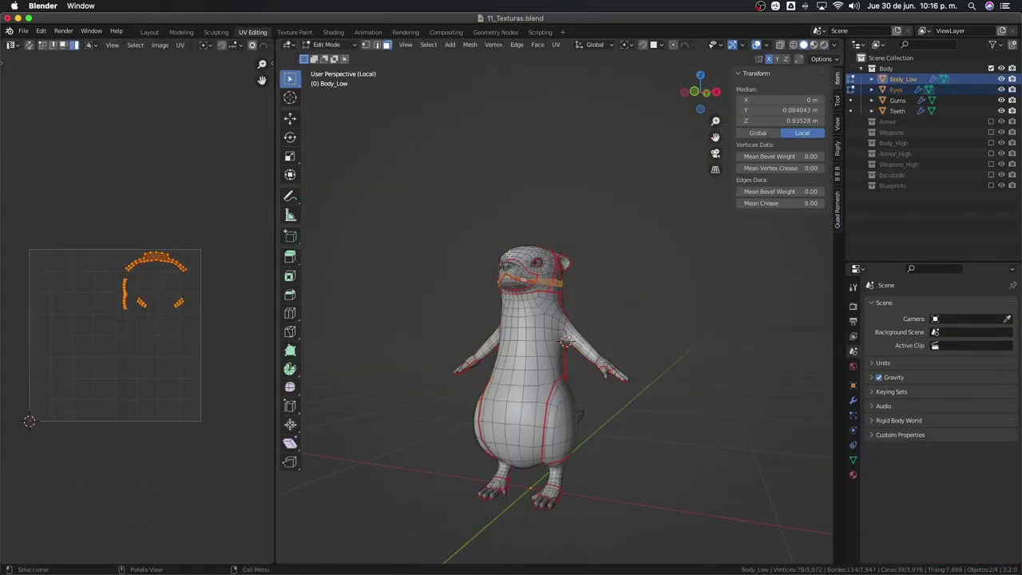
key(a)
scroll(558, 283, up, 2)
scroll(115, 312, up, 3)
key(a)
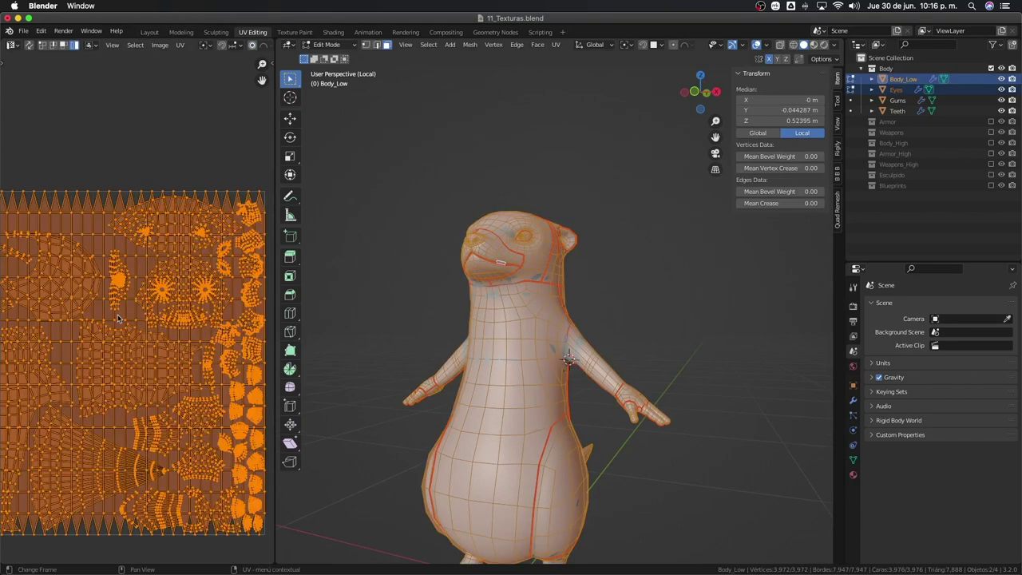
middle_drag(383, 322, 397, 331)
scroll(201, 341, down, 3)
scroll(201, 341, left, 3)
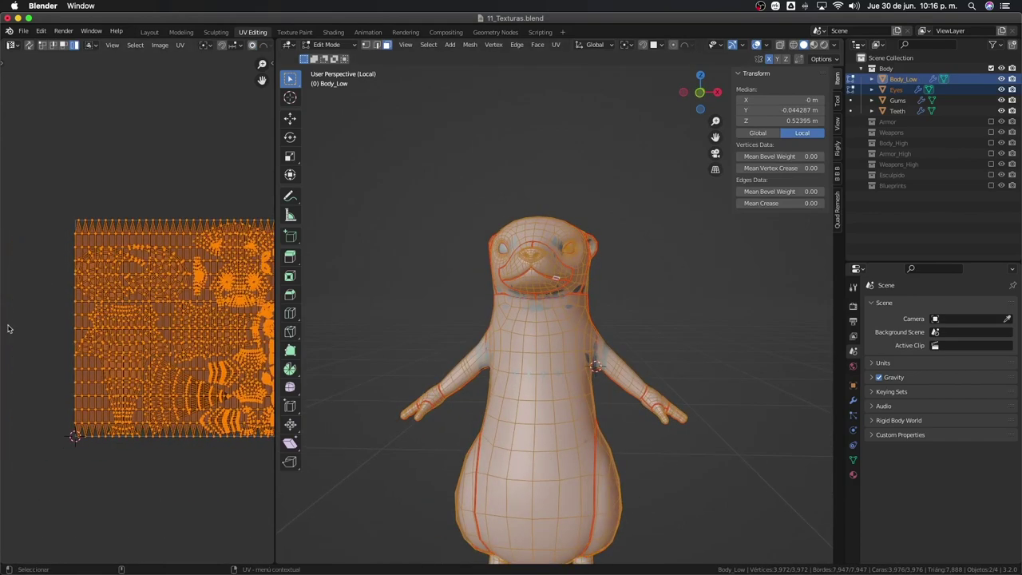
Select the eye geometry bounded by seams and unwrap it.
click(570, 250)
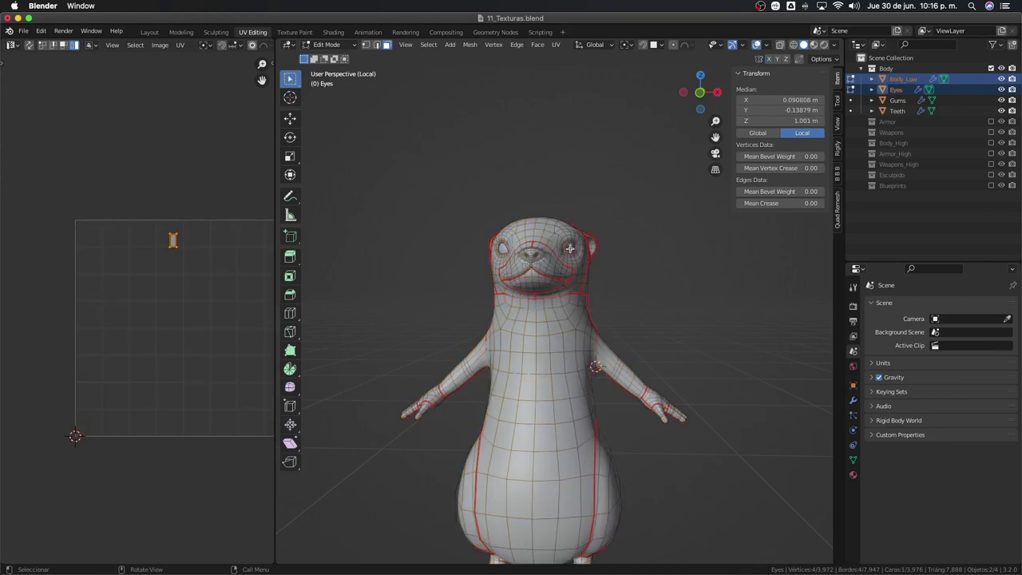
key(l)
scroll(570, 254, up, 4)
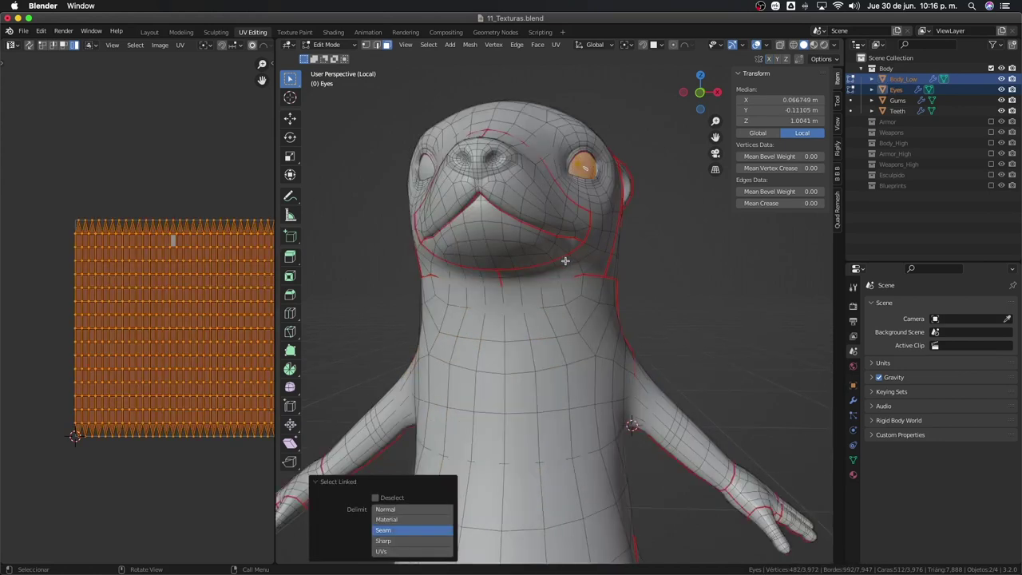
middle_drag(570, 254, 534, 287)
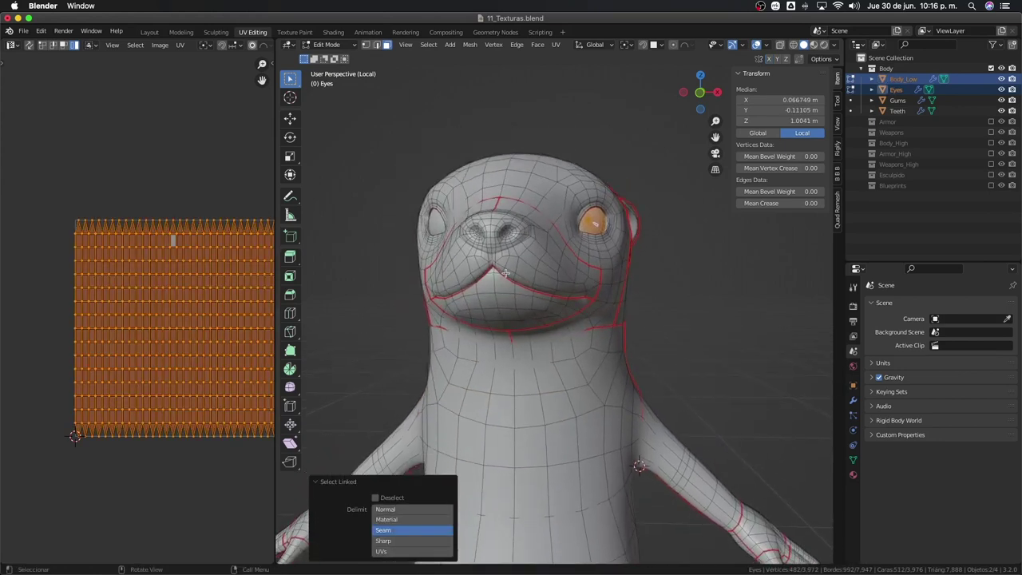
key(u)
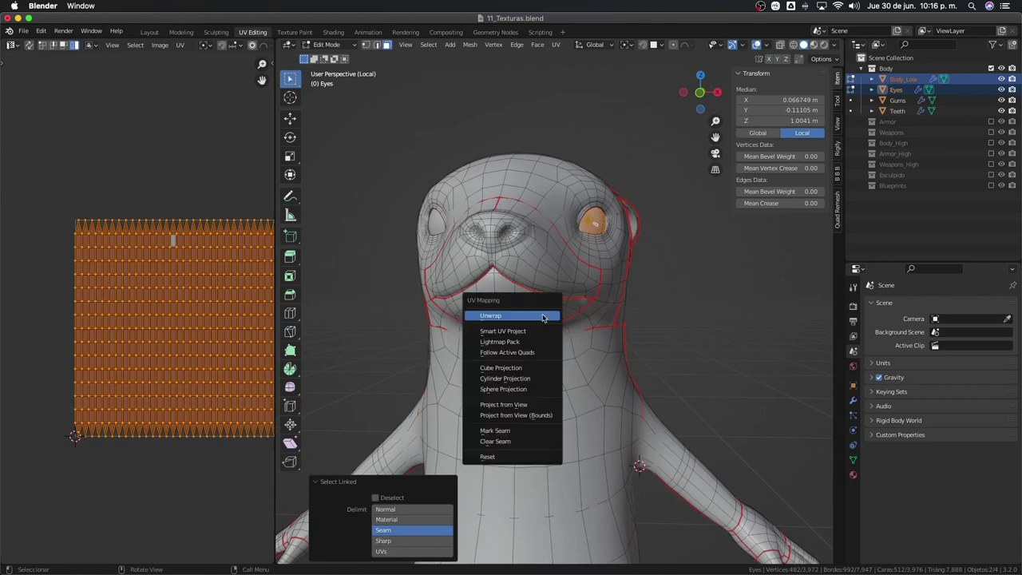
click(543, 318)
Deselect the eye, select Body_Low and return to Object Mode.
middle_drag(559, 289, 523, 287)
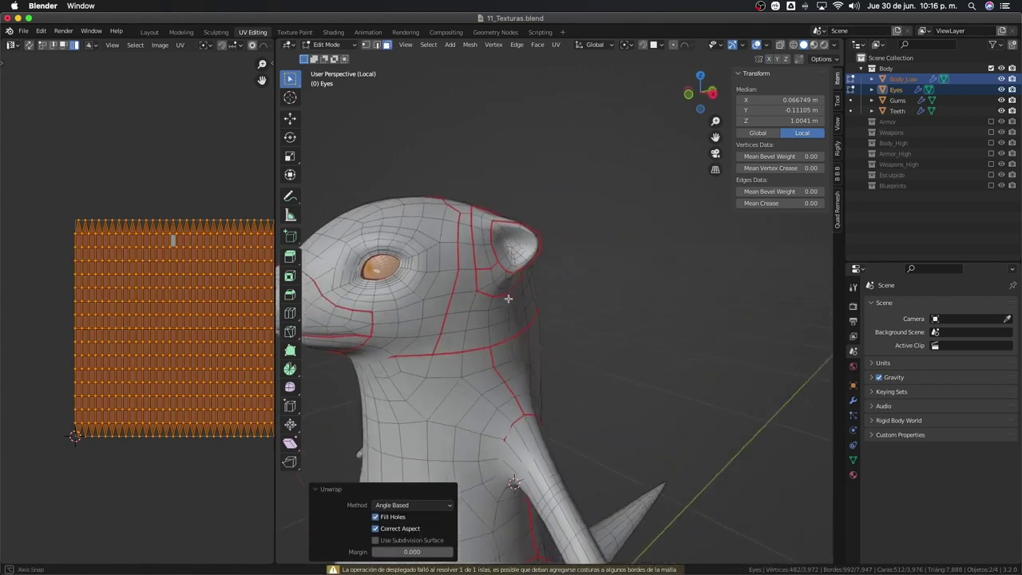
scroll(523, 288, up, 5)
scroll(495, 240, down, 2)
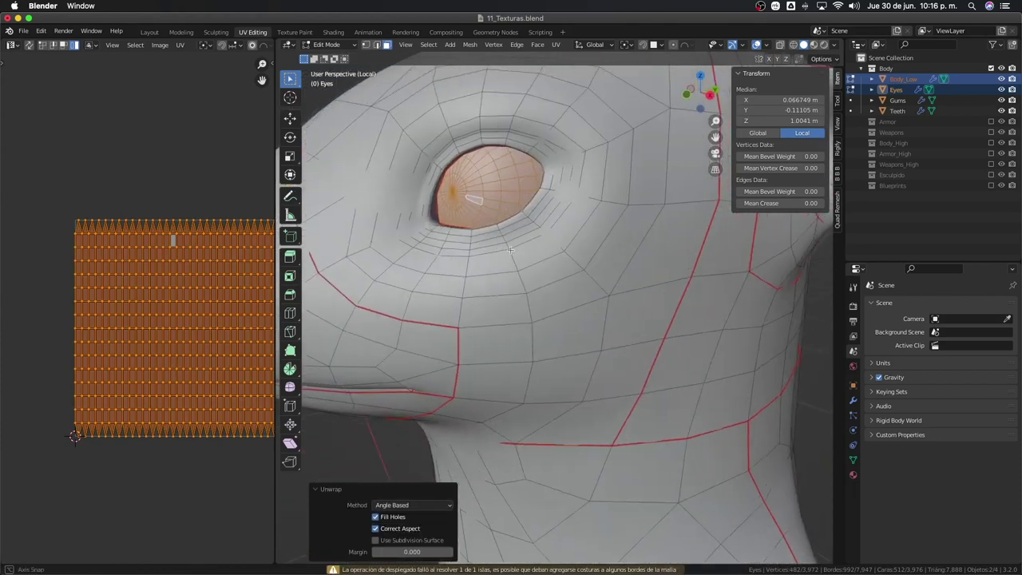
scroll(472, 207, up, 1)
click(463, 194)
scroll(463, 194, down, 5)
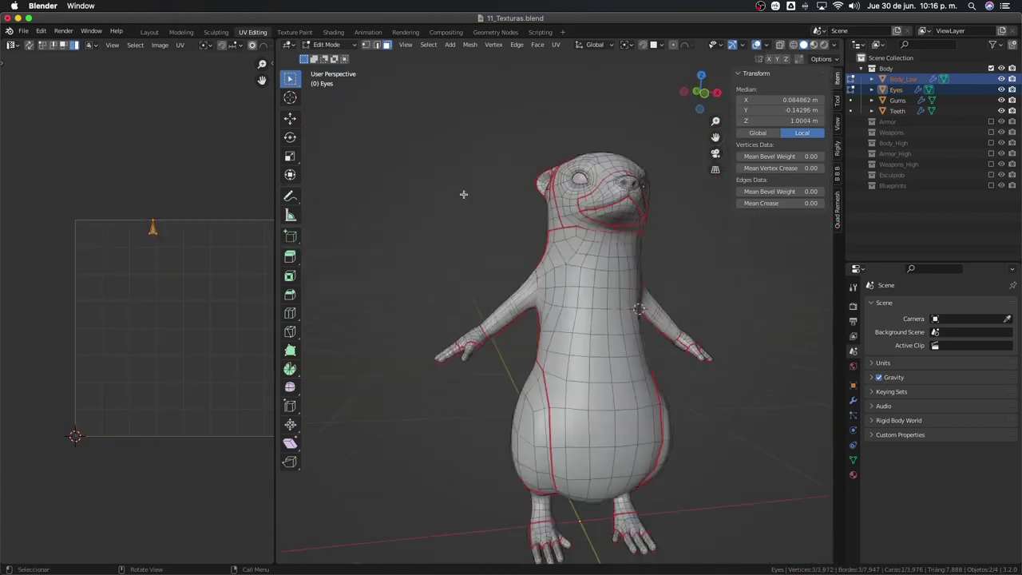
middle_drag(463, 194, 463, 194)
scroll(463, 194, up, 2)
click(655, 288)
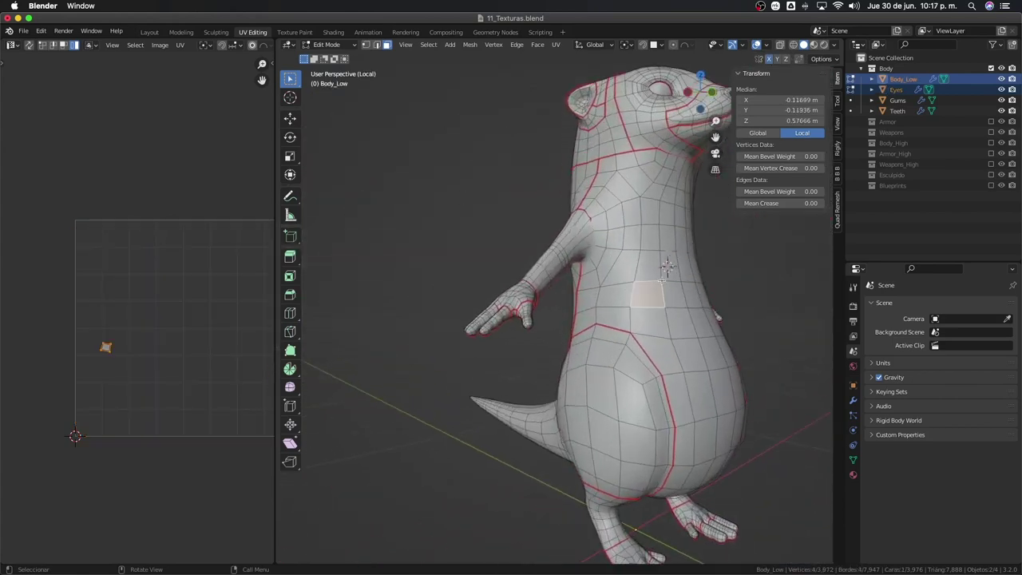
middle_drag(655, 287, 569, 235)
key(Tab)
Select the Eyes object, enter Edit Mode and isolate it in local view.
shift+click(551, 204)
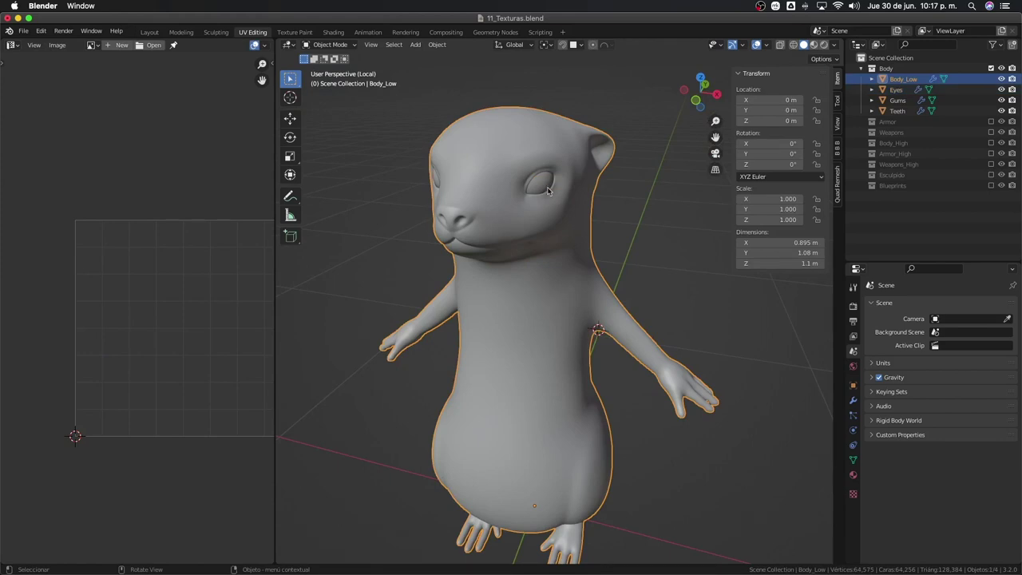
click(548, 192)
key(Tab)
mouse_move(548, 191)
middle_down()
mouse_move(447, 327)
mouse_move(573, 332)
middle_up()
key(KP_Divide)
key(Tab)
key(Tab)
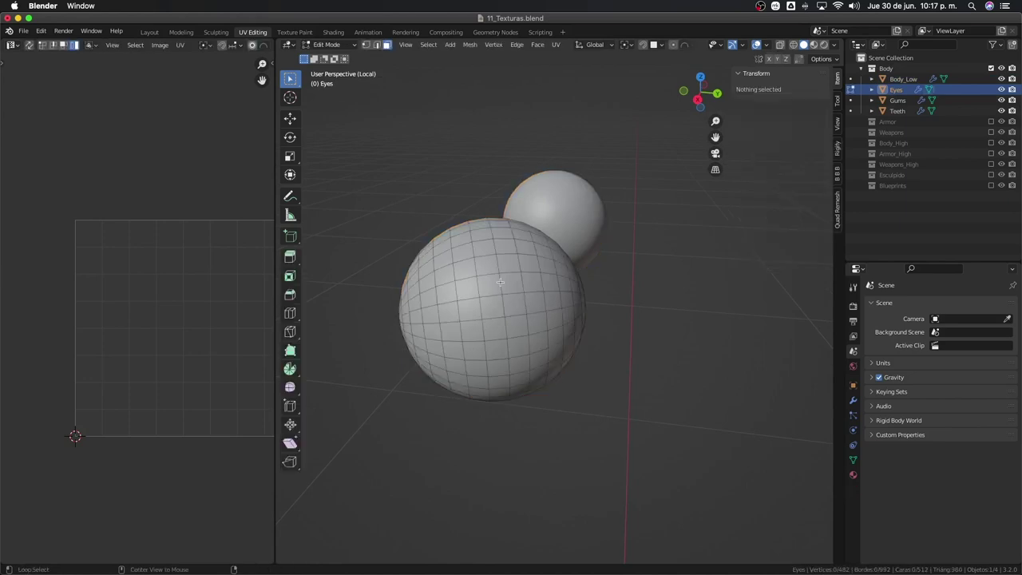
Select a vertical edge loop around the front eye sphere.
alt+click(499, 282)
key(2)
alt+click(509, 286)
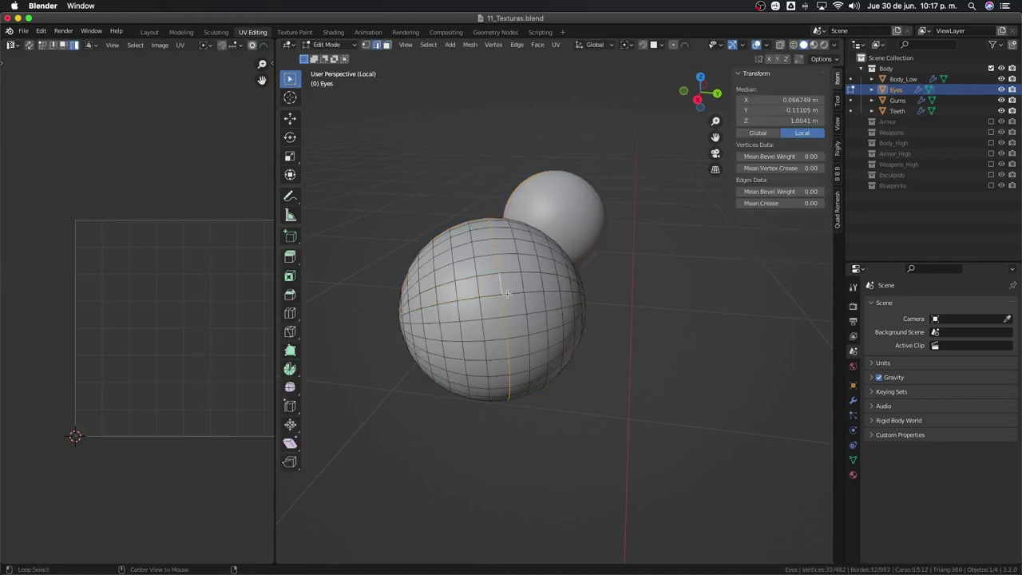
middle_drag(505, 293, 499, 303)
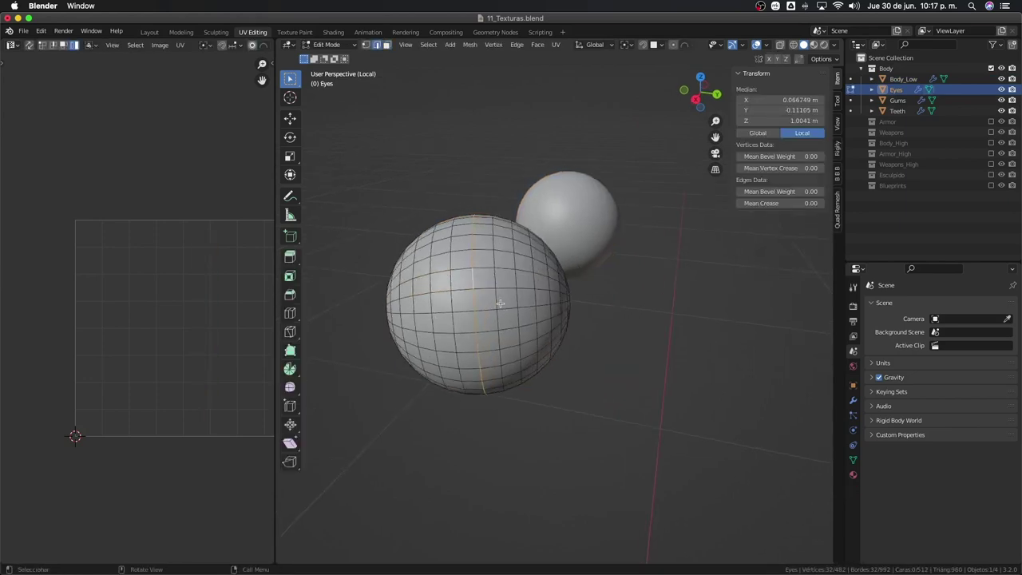
key(h)
key(alt+h)
key(1)
Hide the loop, delete one half of the sphere's vertices, then unhide everything.
key(h)
key(l)
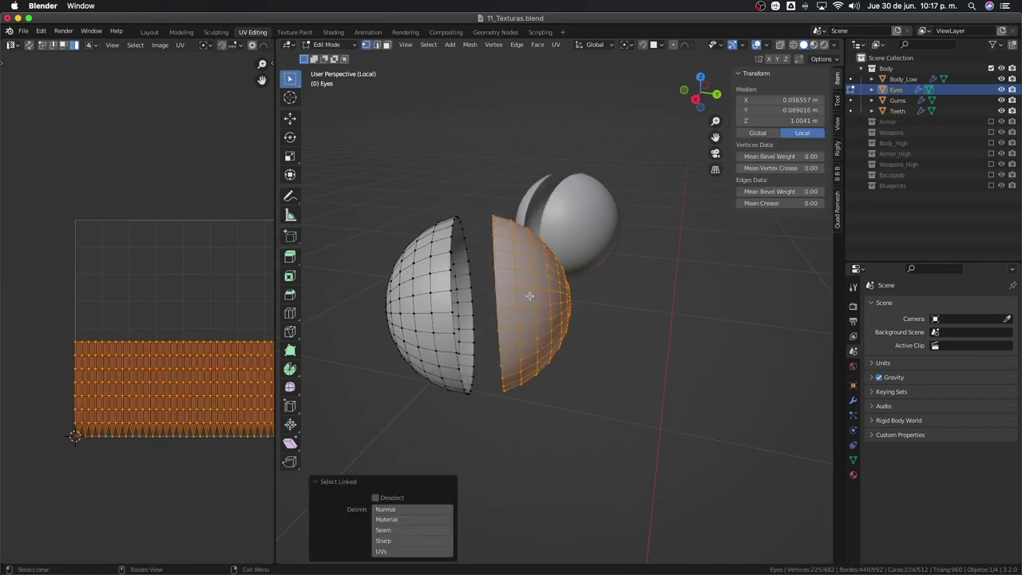
key(x)
click(532, 303)
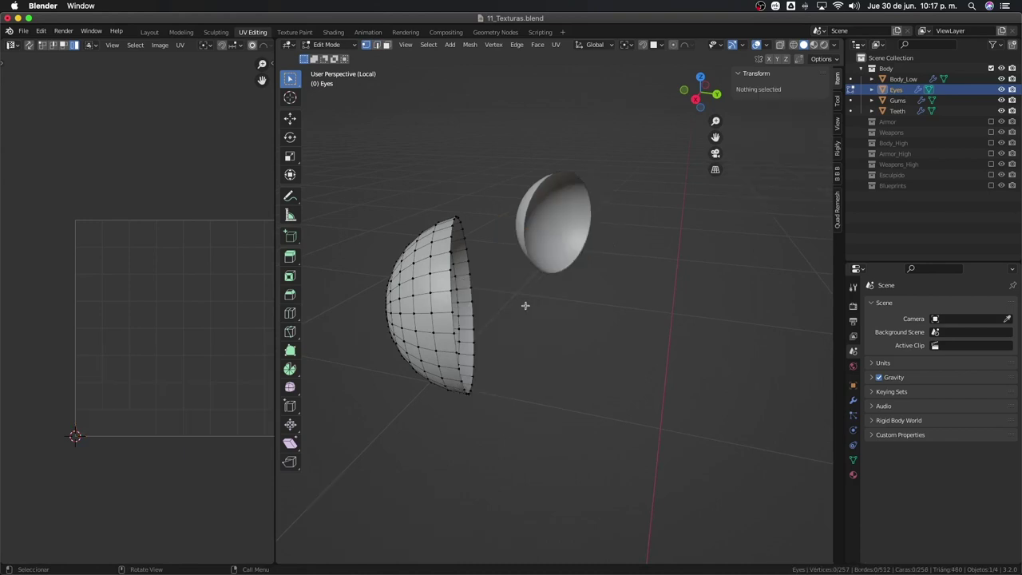
key(alt+h)
Snap the 3D cursor to the selected eye half.
key(KP_1)
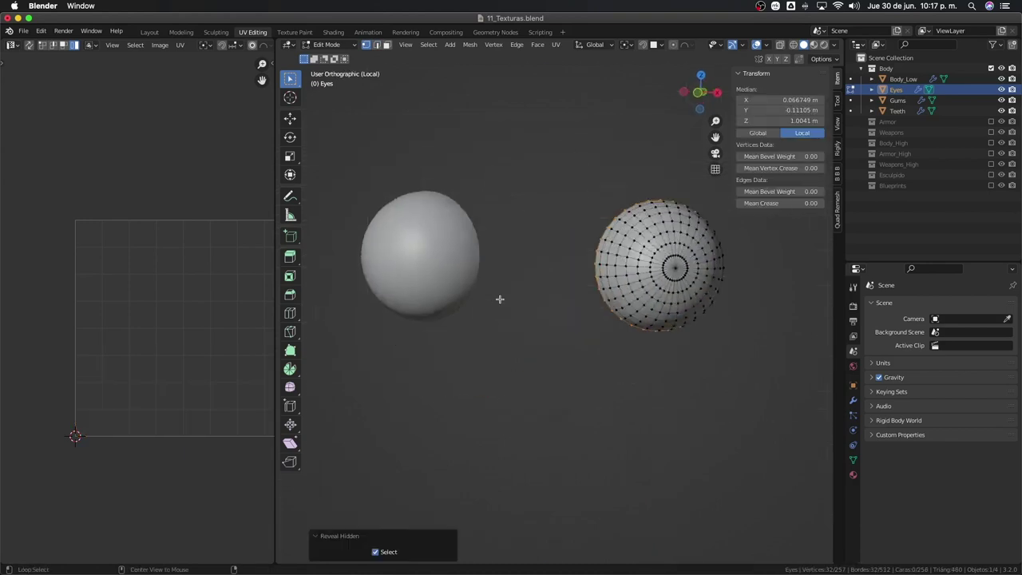
middle_drag(510, 302, 606, 294)
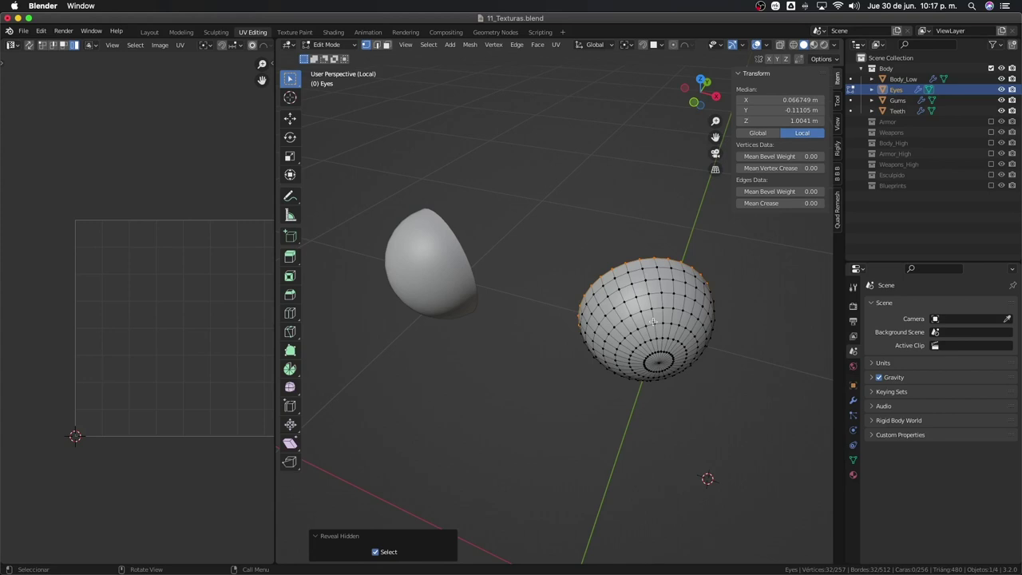
middle_drag(724, 407, 726, 410)
right_click(727, 411)
mouse_move(474, 351)
middle_down()
mouse_move(594, 337)
mouse_move(590, 324)
middle_up()
key(shift+s)
key(shift+s)
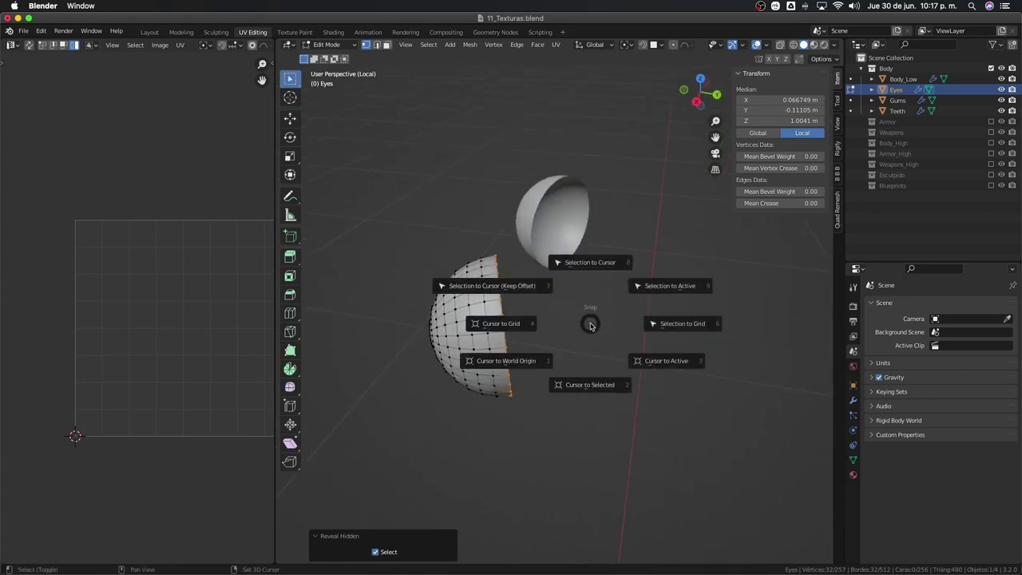
click(591, 372)
In Object Mode, set the Transform Pivot Point to 3D Cursor and test a rotation.
mouse_move(593, 375)
middle_down()
mouse_move(543, 380)
mouse_move(532, 367)
mouse_move(508, 295)
mouse_move(499, 159)
middle_up()
key(Tab)
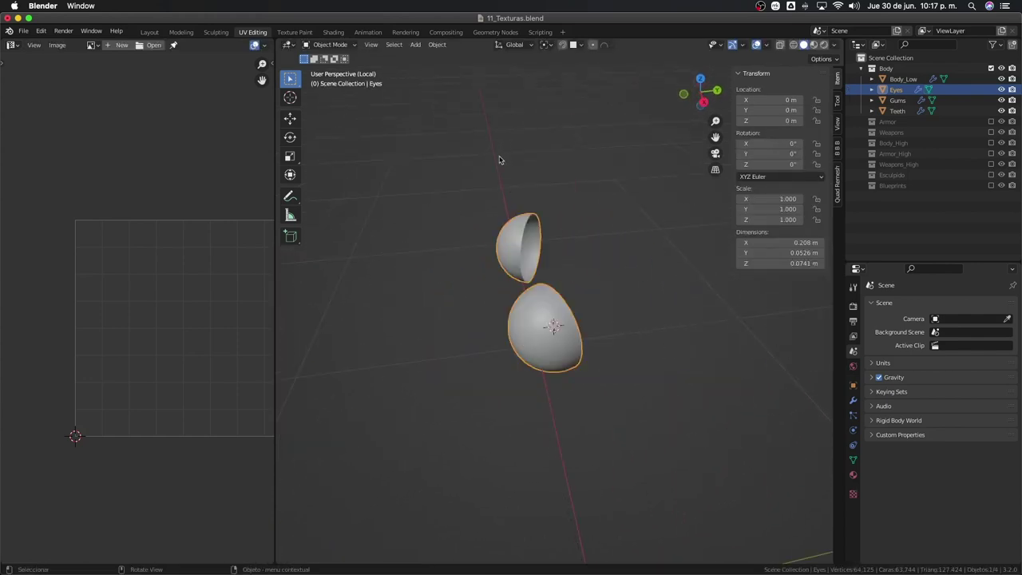
click(546, 50)
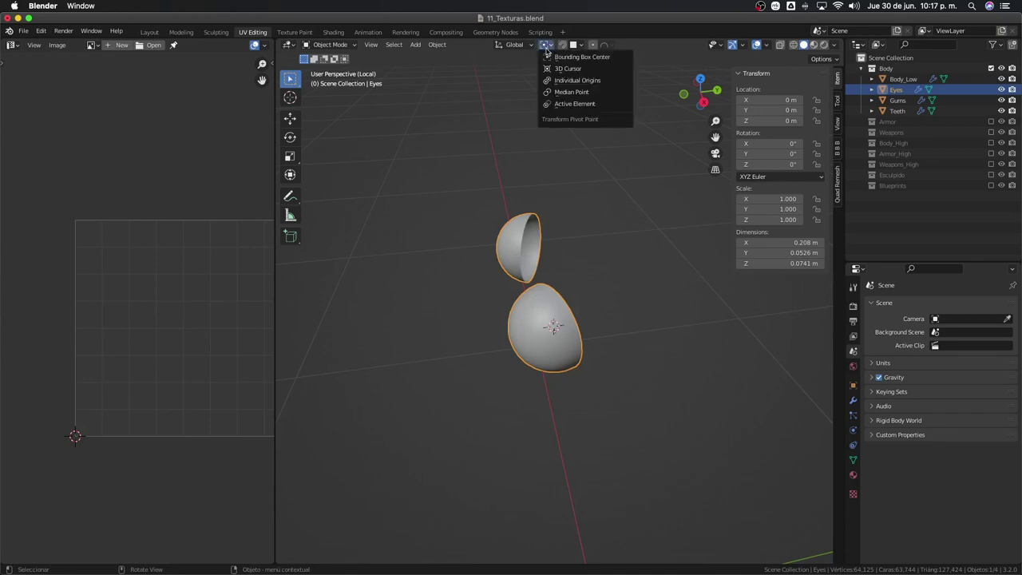
click(559, 69)
key(r)
key(r)
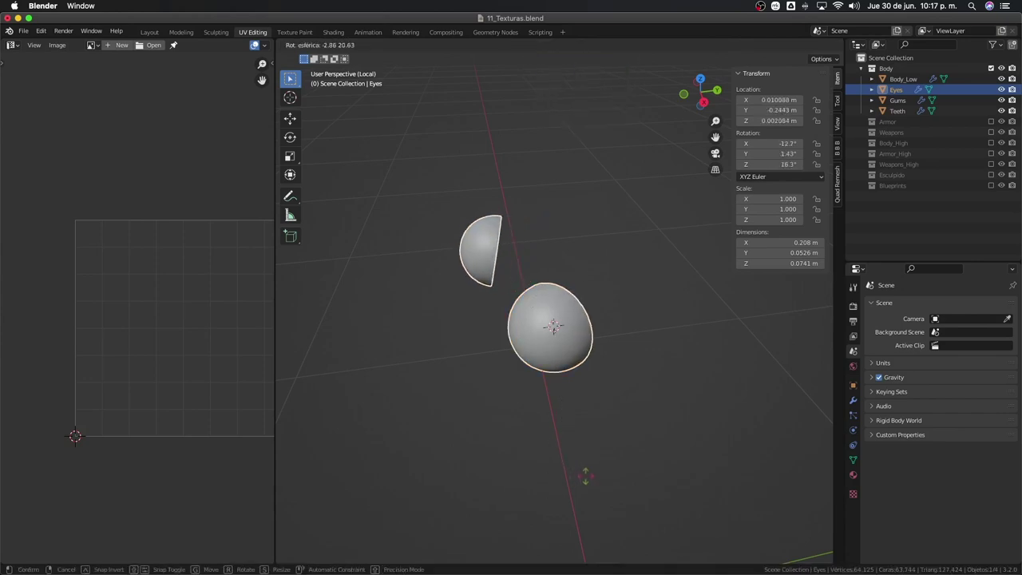
key(Escape)
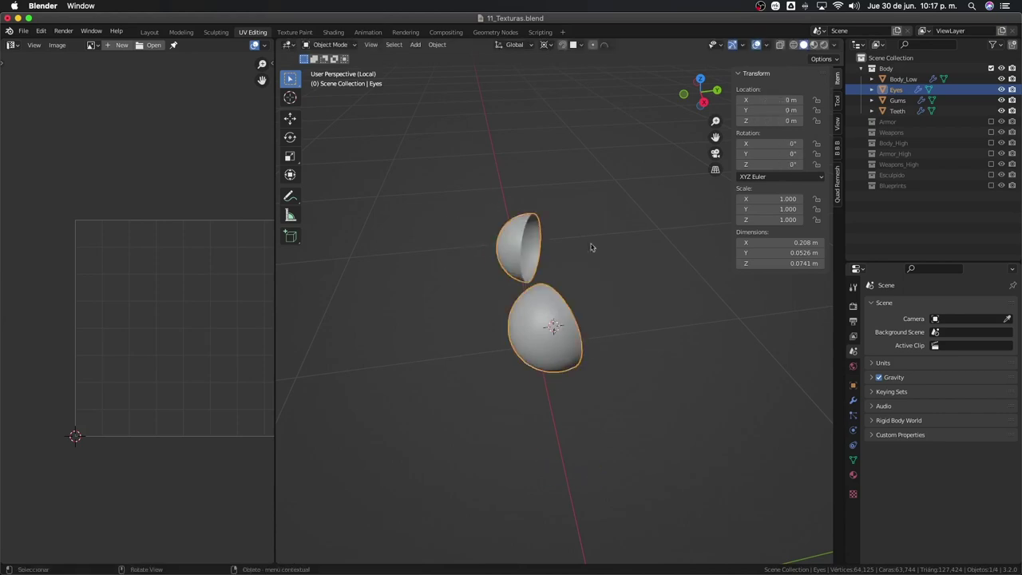
Exit local view to show the whole otter again.
key(KP_Divide)
mouse_move(625, 185)
middle_down()
mouse_move(551, 294)
mouse_move(600, 230)
mouse_move(612, 346)
mouse_move(597, 257)
middle_up()
scroll(551, 294, up, 5)
scroll(581, 261, down, 5)
scroll(600, 230, up, 5)
scroll(612, 345, down, 4)
Turn on the wireframe overlay and show the transform sidebar.
click(767, 46)
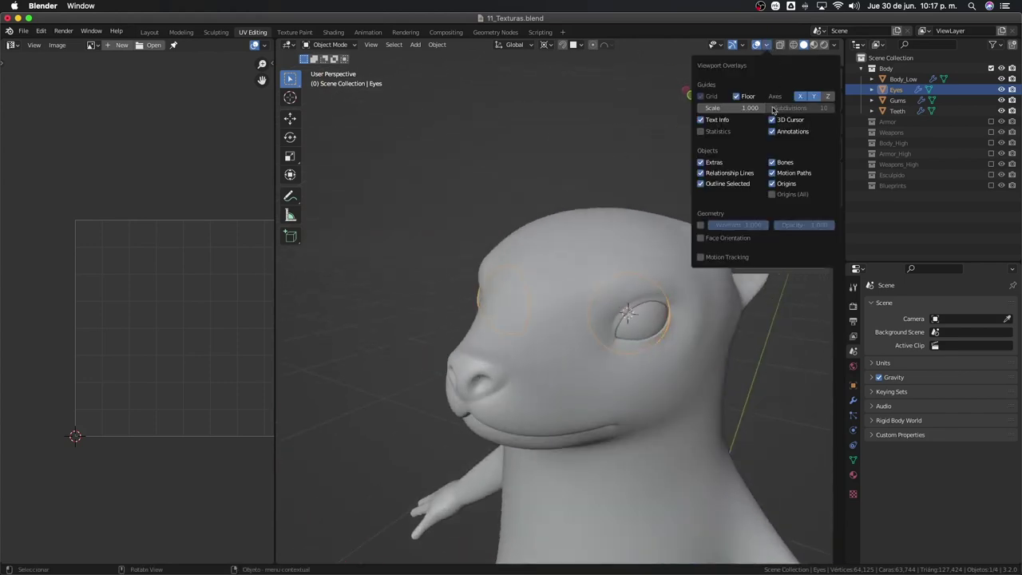
click(701, 225)
key(n)
middle_drag(607, 319, 638, 351)
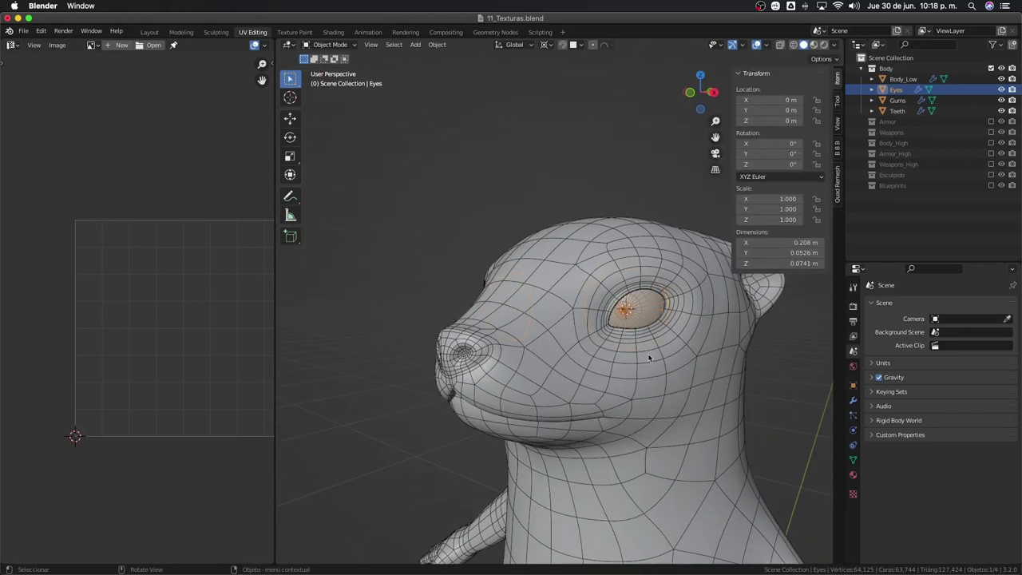
Test-rotate the Eyes around the 3D cursor, including trackball rotation, then cancel.
key(r)
key(r)
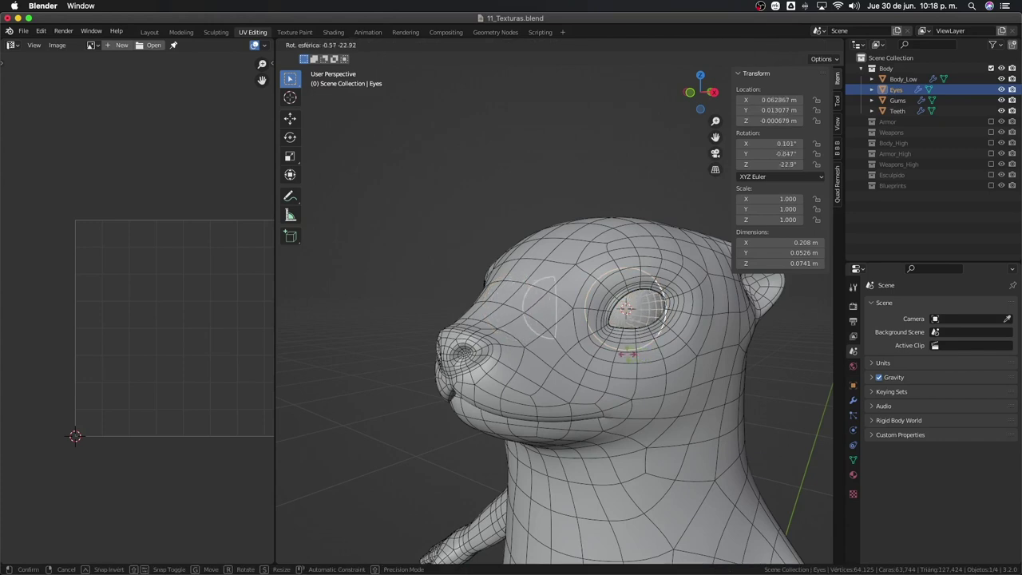
click(625, 358)
mouse_move(630, 355)
middle_down()
mouse_move(591, 329)
mouse_move(603, 318)
middle_up()
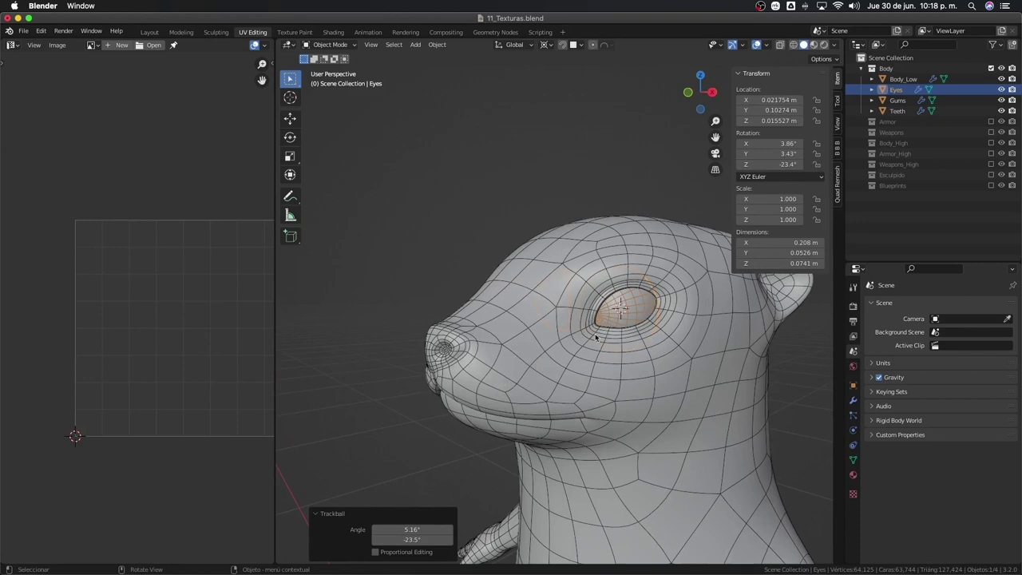
key(alt+z)
key(alt+z)
key(r)
key(r)
click(642, 321)
key(r)
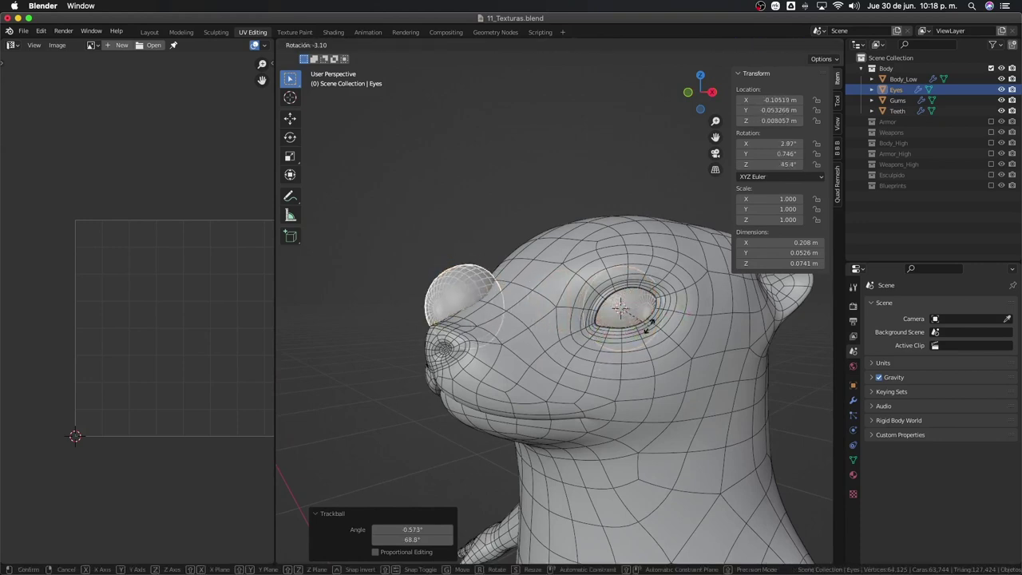
key(r)
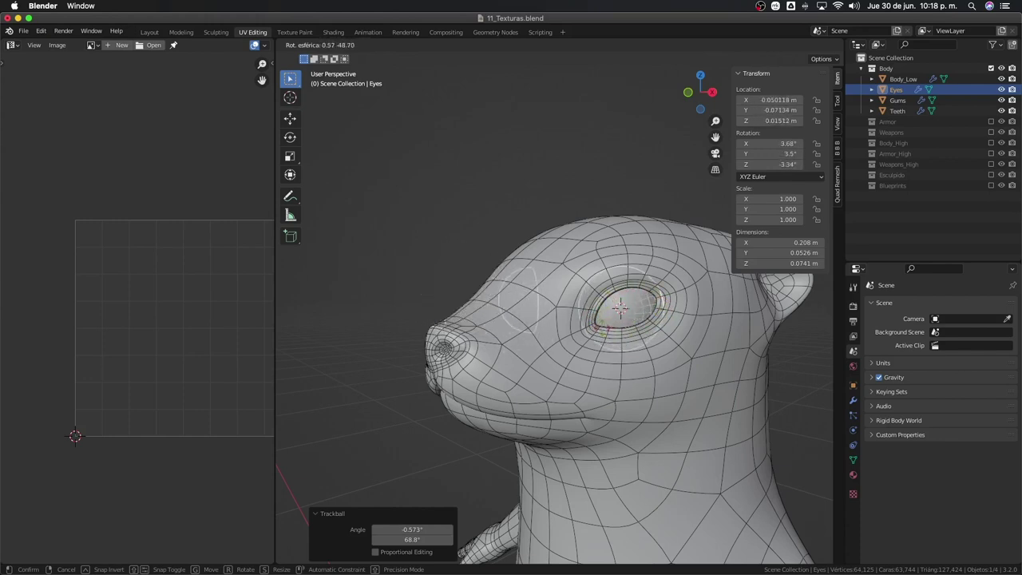
right_click(655, 316)
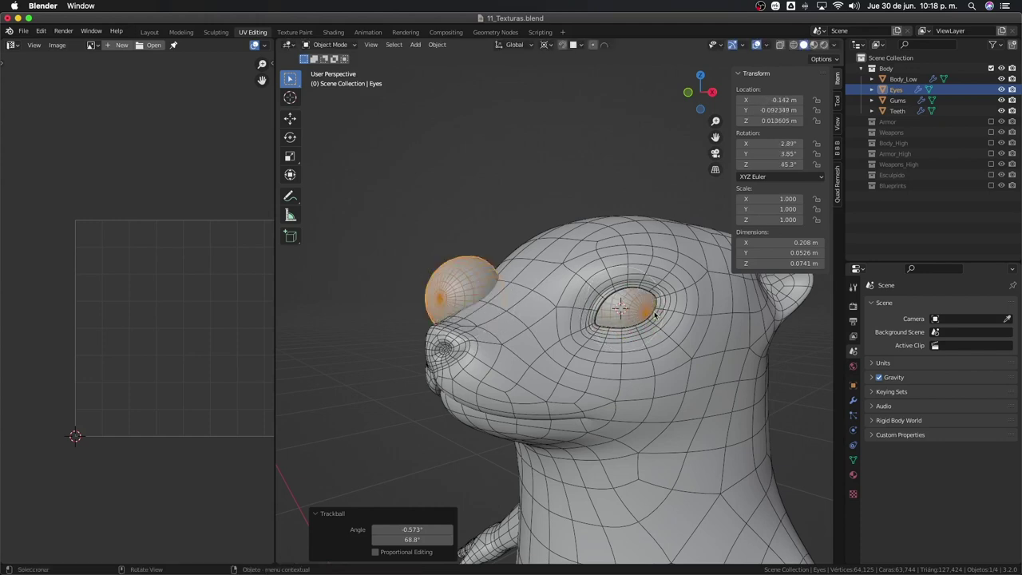
Clear the Eyes' rotation and location back to zero.
key(alt+r)
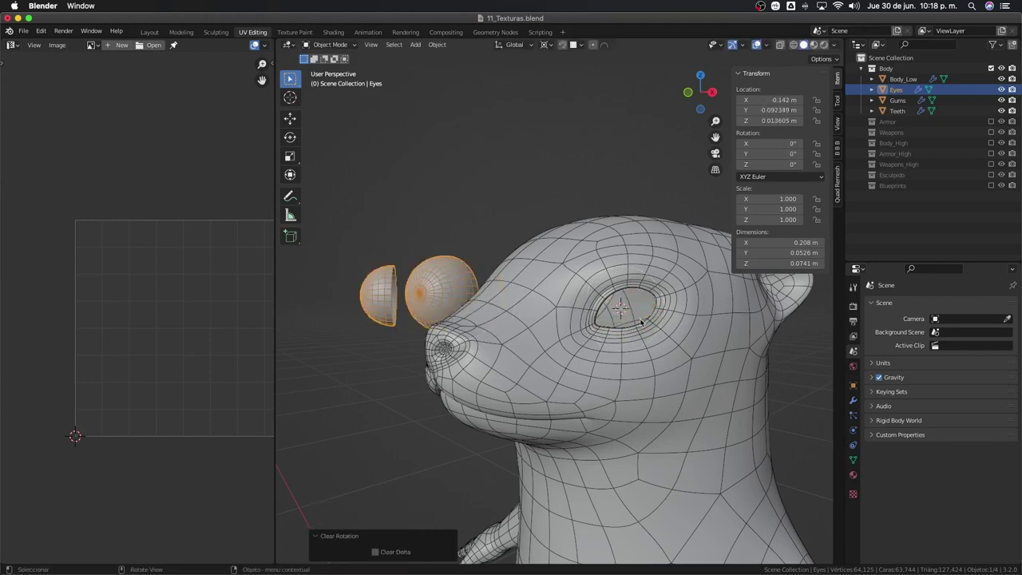
key(alt+g)
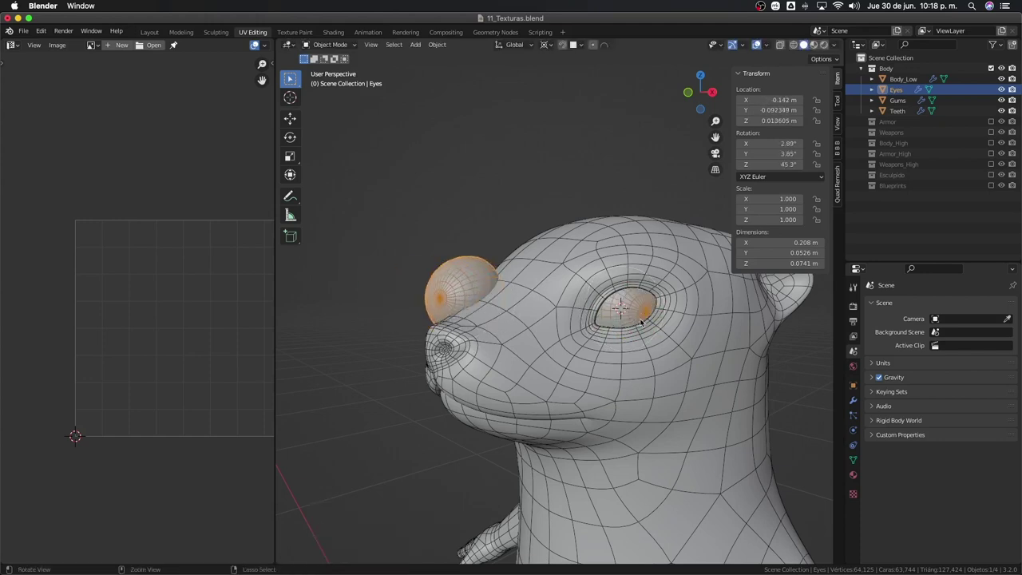
mouse_move(641, 322)
middle_down()
mouse_move(679, 326)
mouse_move(617, 311)
middle_up()
Select the whole eye mesh in Edit Mode and unwrap it.
key(Tab)
key(a)
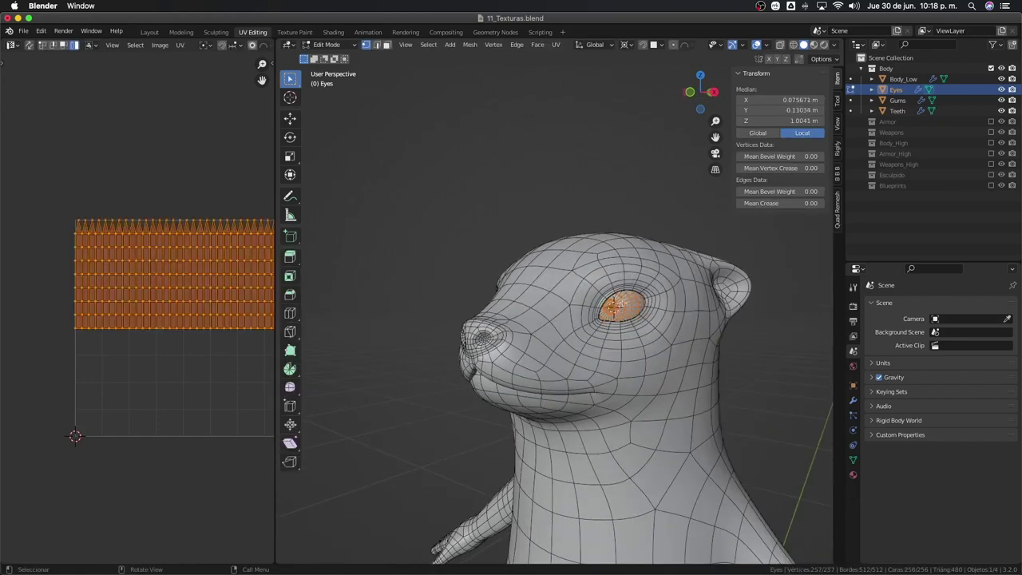
key(u)
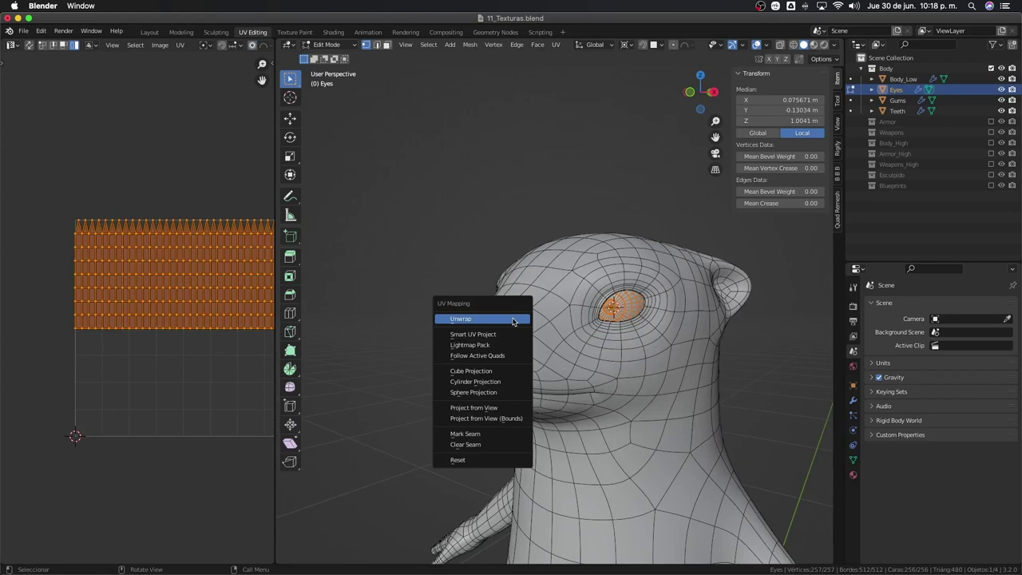
click(513, 319)
Reselect the eye faces by picking a loop and growing it with Ctrl+L.
scroll(185, 336, up, 3)
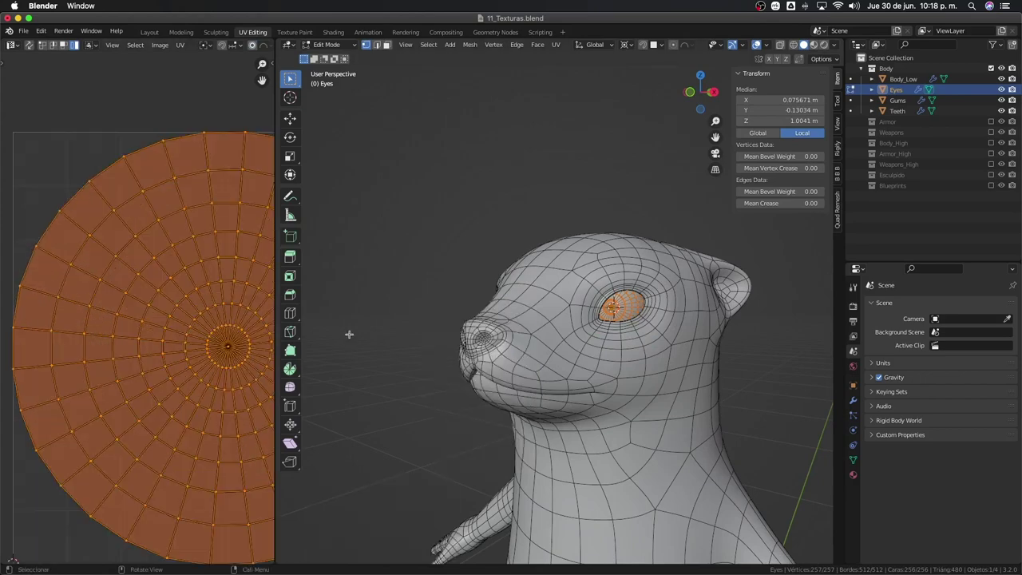
click(639, 311)
scroll(639, 311, up, 4)
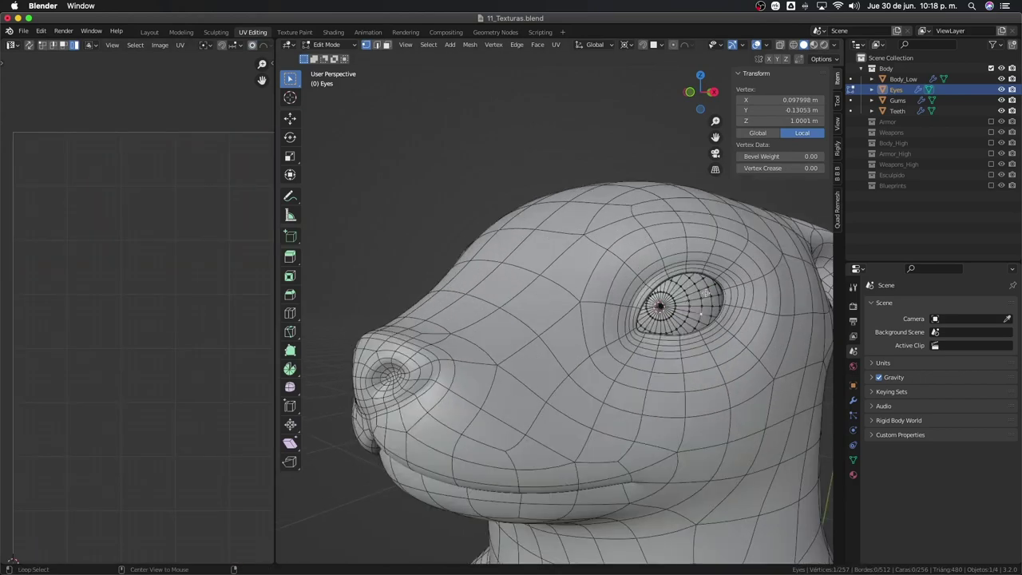
alt+click(701, 292)
middle_drag(696, 292, 661, 297)
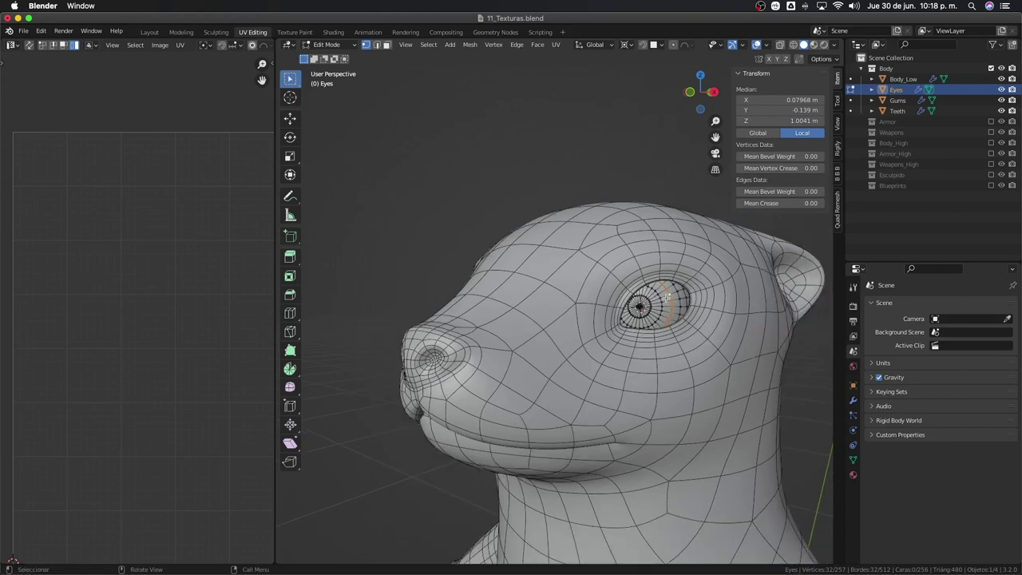
alt+shift+click(666, 297)
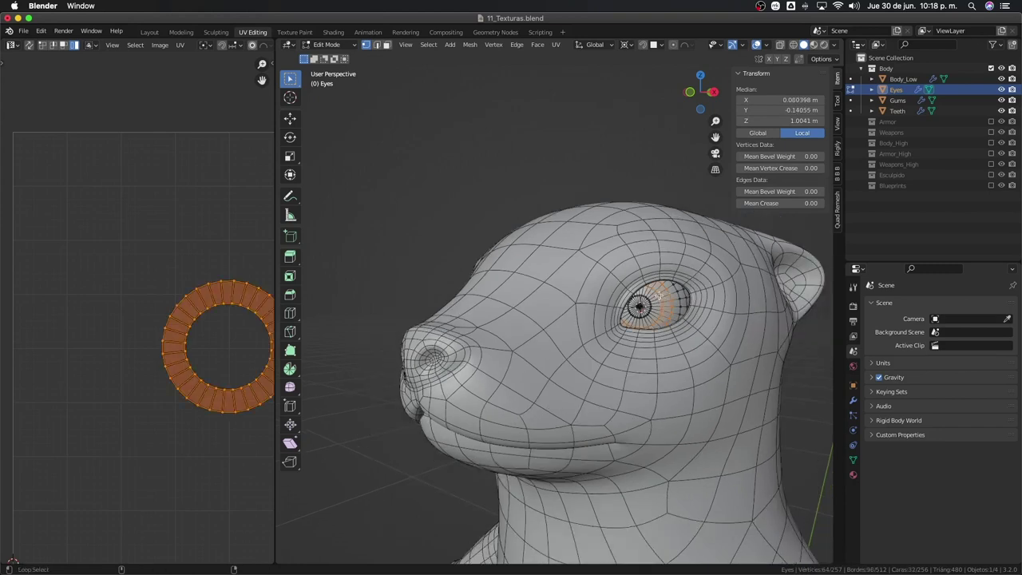
scroll(173, 365, down, 2)
scroll(176, 347, up, 2)
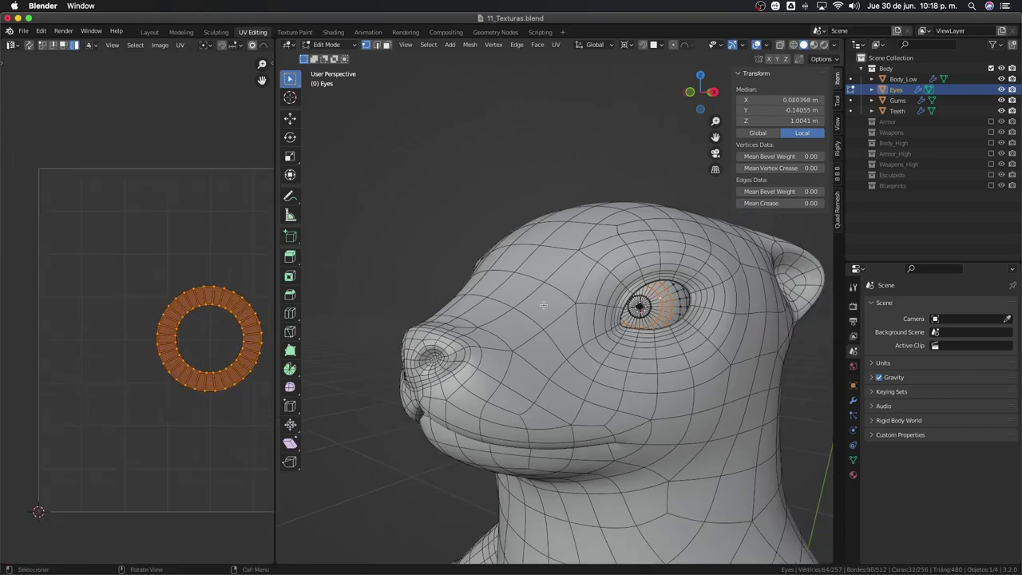
key(ctrl+l)
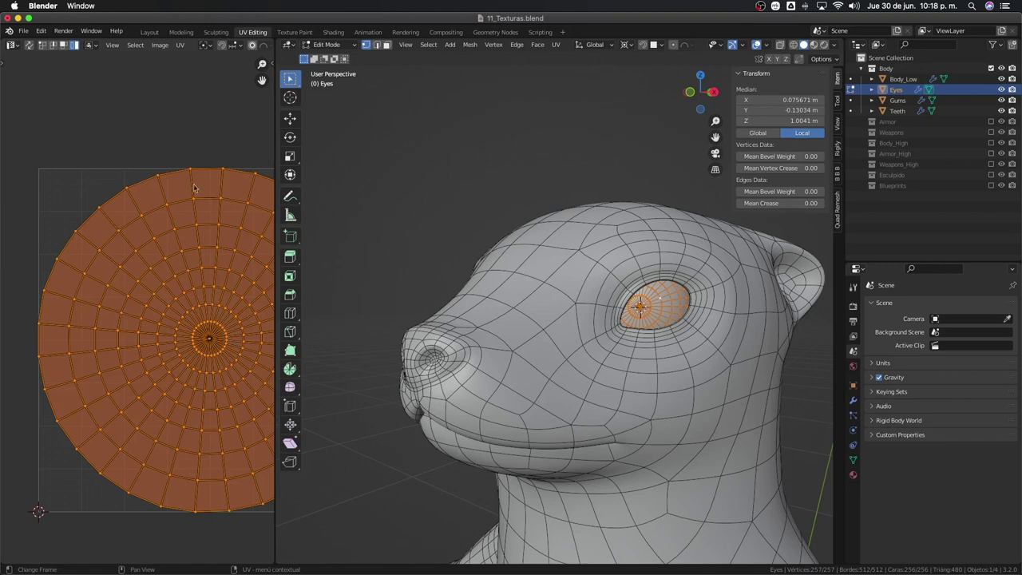
Turn on UV sync, clear the selection, and circle-select the central region of the eye's UV disc.
click(30, 46)
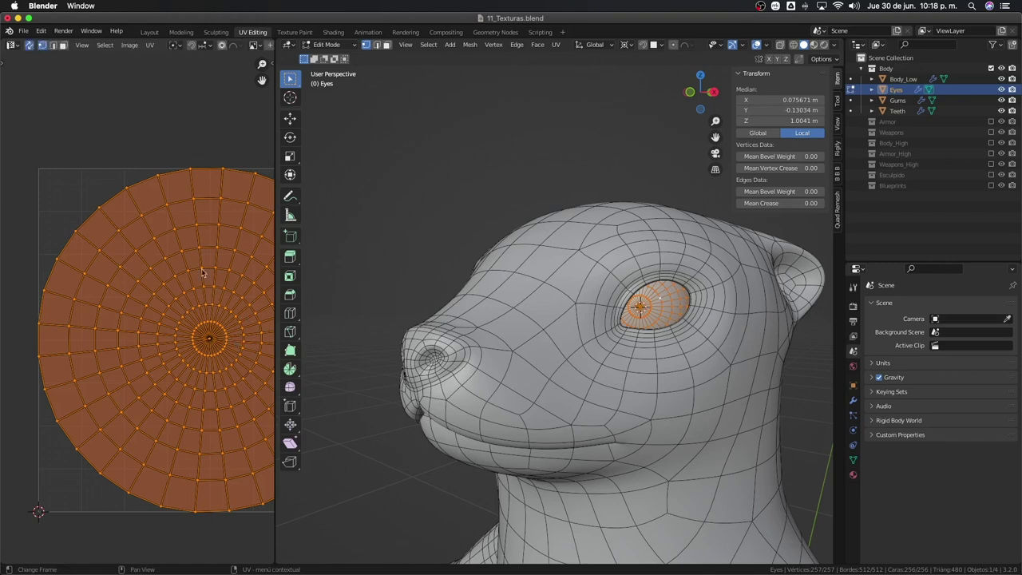
key(alt+a)
key(c)
mouse_move(214, 318)
mouse_down()
mouse_move(205, 328)
mouse_move(257, 375)
mouse_move(212, 331)
mouse_up()
key(Escape)
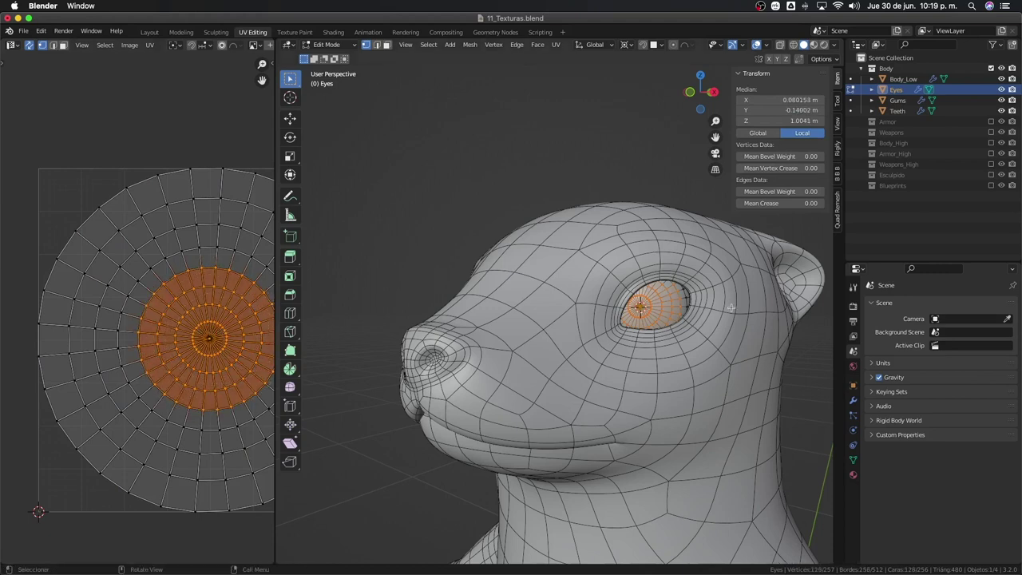
scroll(730, 307, up, 2)
scroll(167, 351, down, 1)
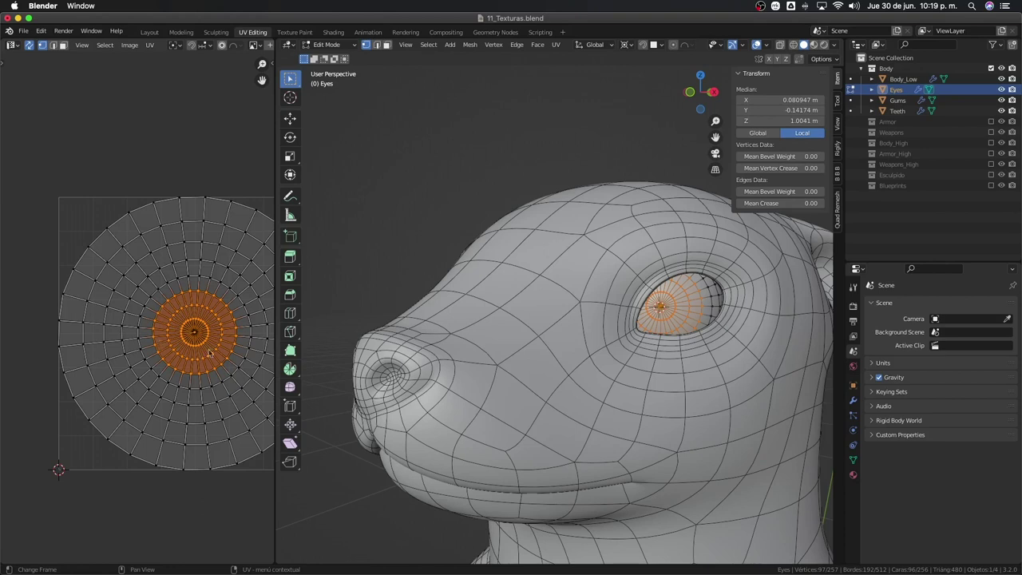
scroll(189, 305, down, 1)
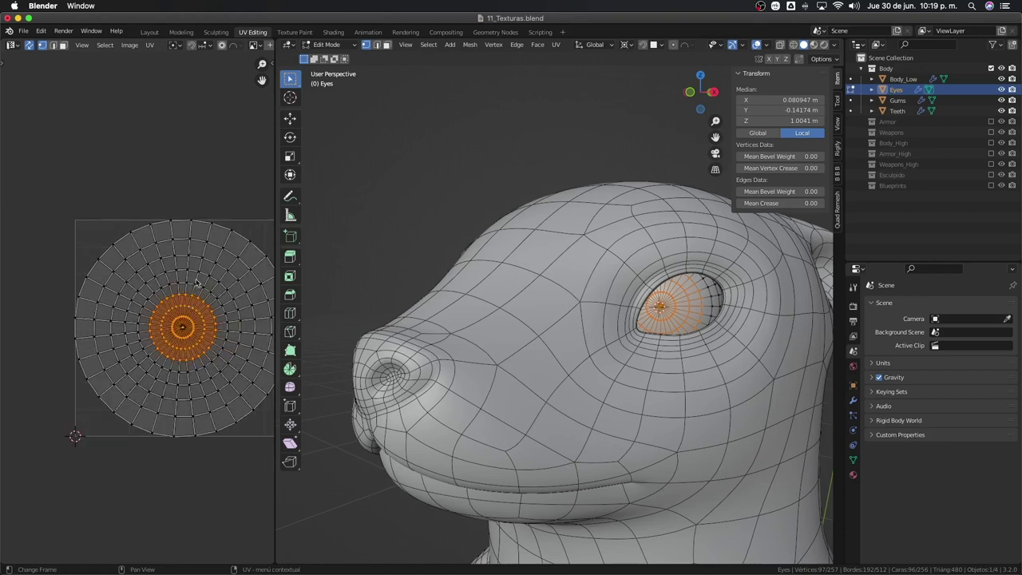
Turn on proportional UV editing and try scaling the centre, cancelling each attempt to keep its size.
click(222, 45)
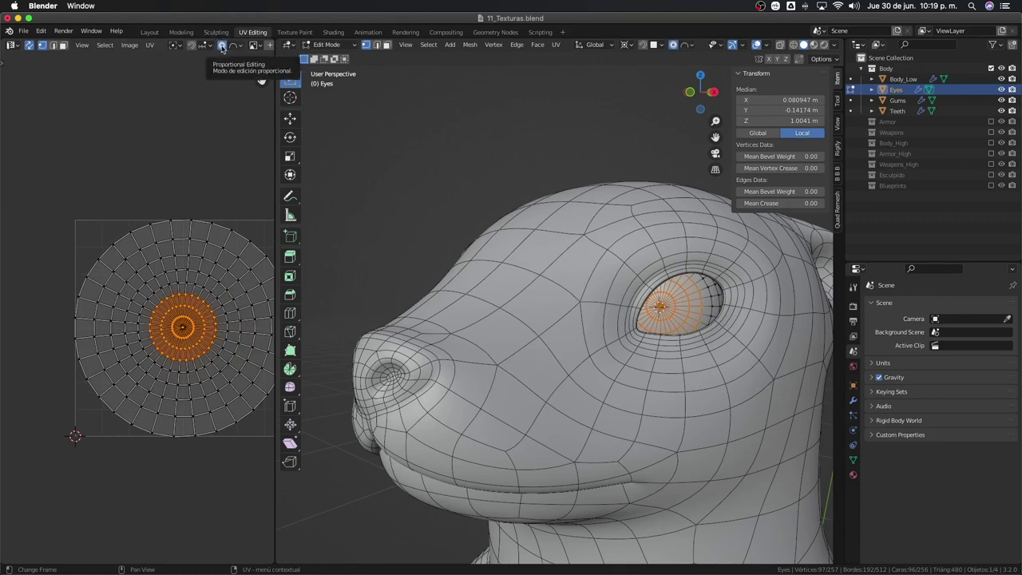
key(s)
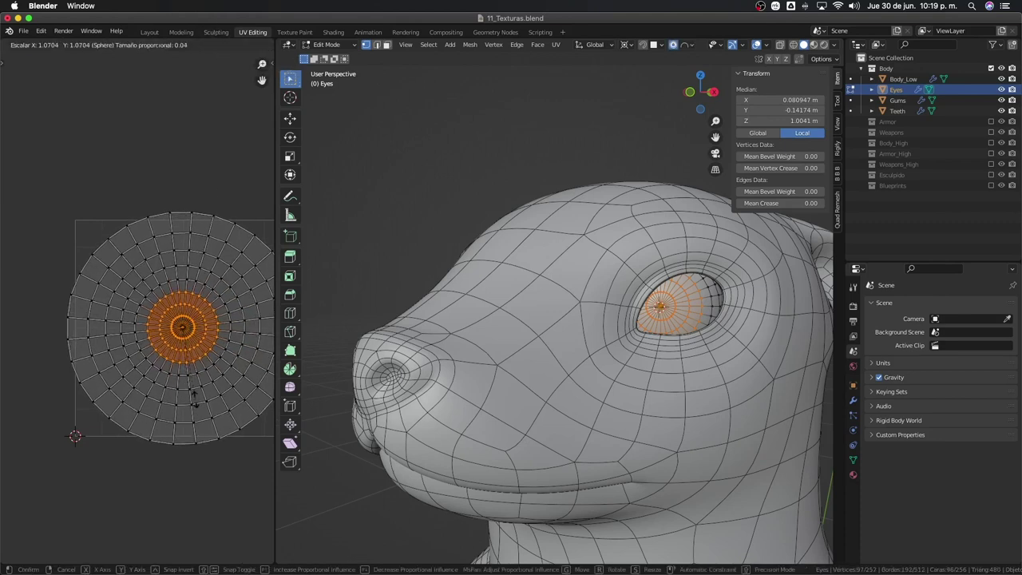
scroll(207, 395, down, 4)
scroll(221, 392, down, 6)
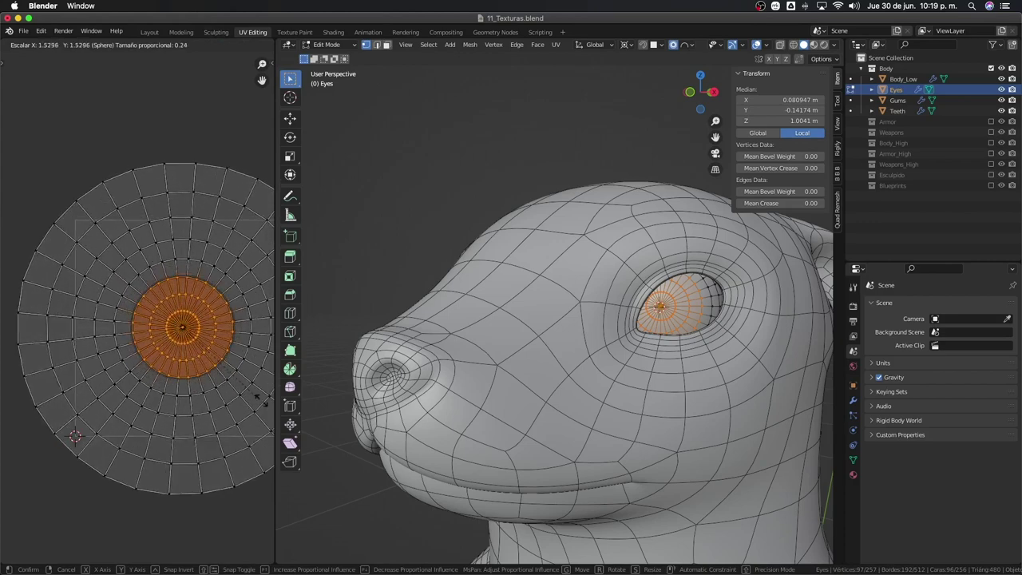
scroll(240, 404, down, 6)
right_click(234, 405)
key(s)
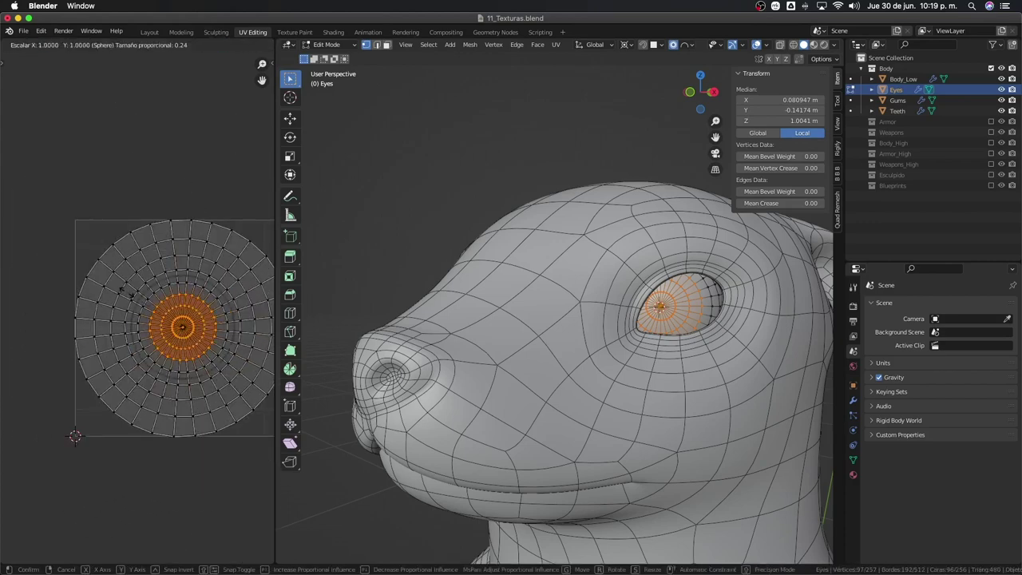
right_click(199, 355)
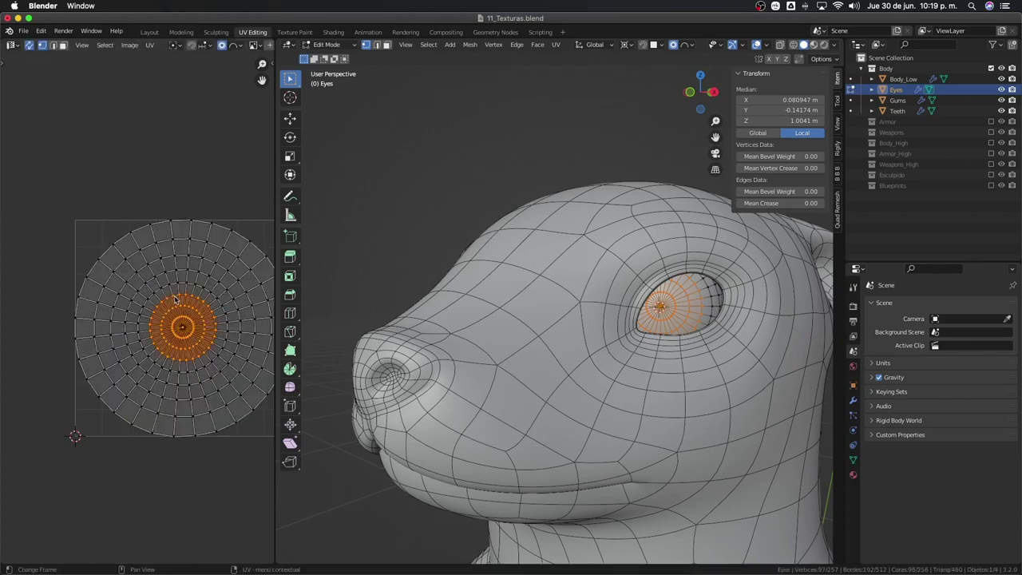
right_click(199, 351)
key(s)
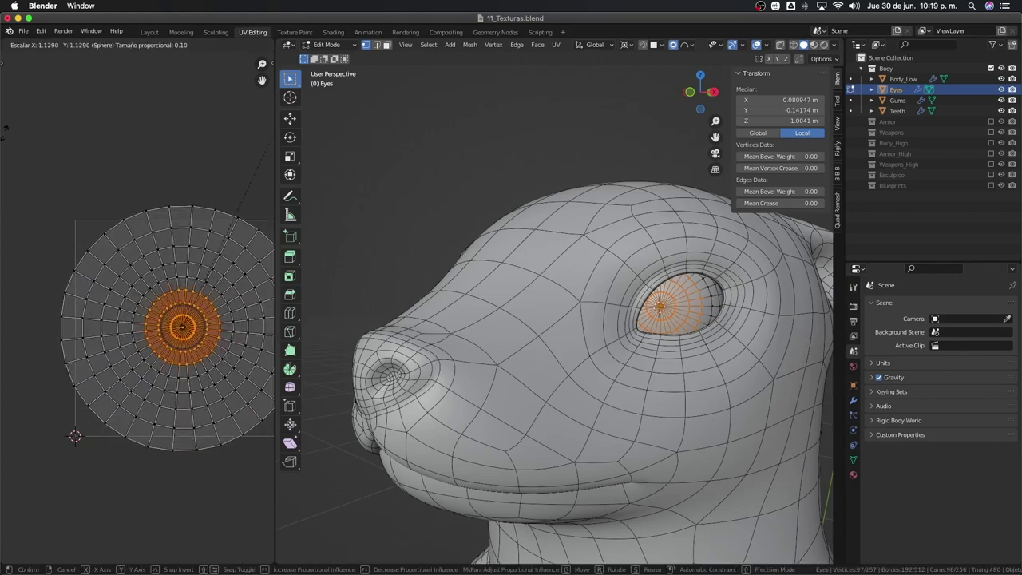
right_click(198, 193)
Turn off UV sync, switch to vertex select, and circle-select the UVs at the eye's centre.
click(31, 45)
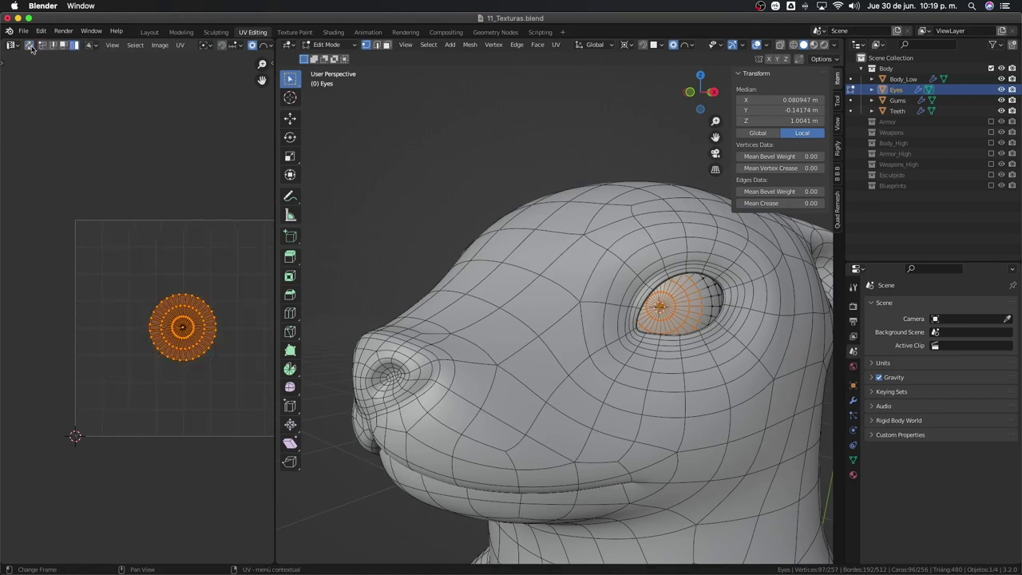
key(a)
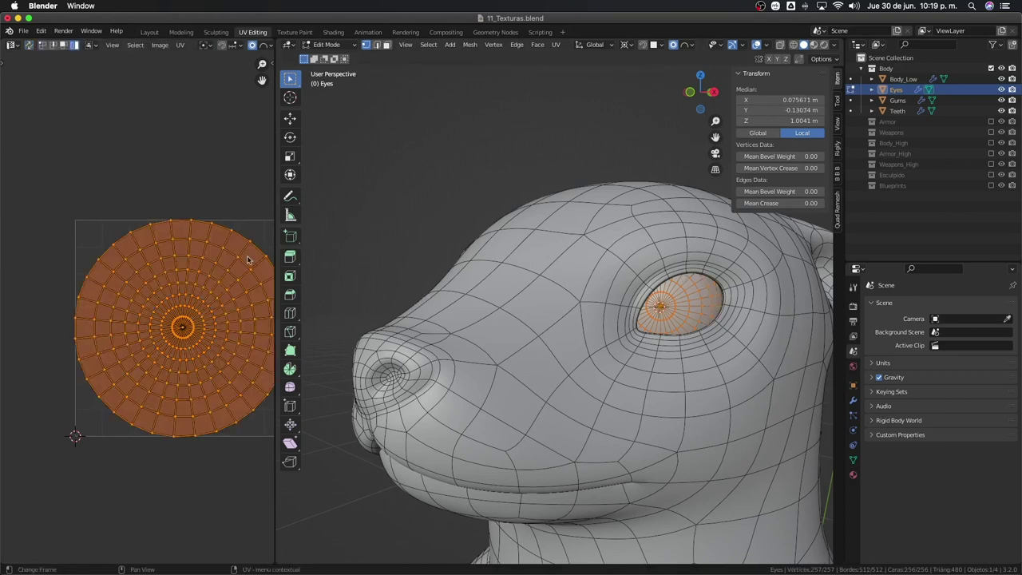
key(c)
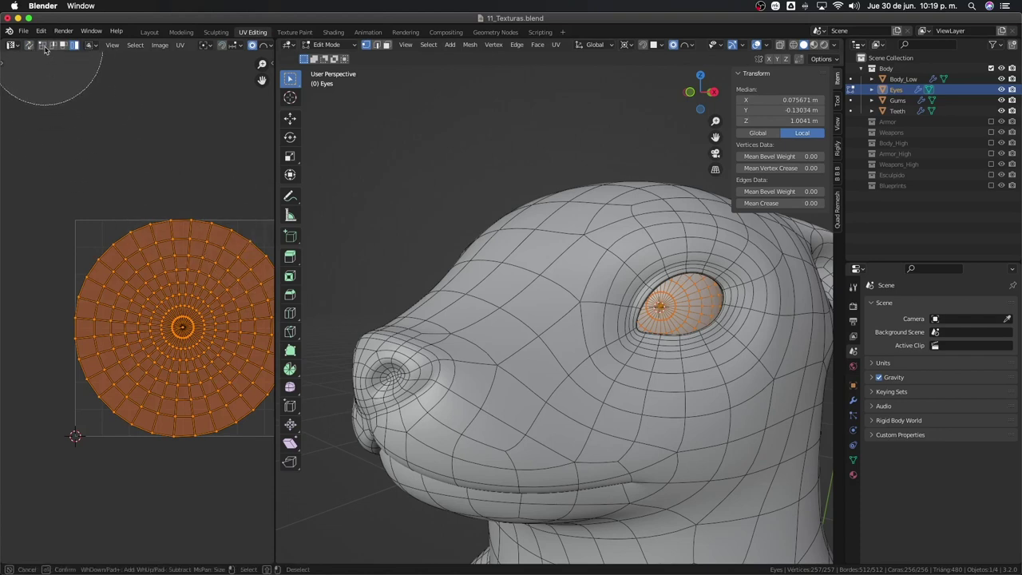
key(Escape)
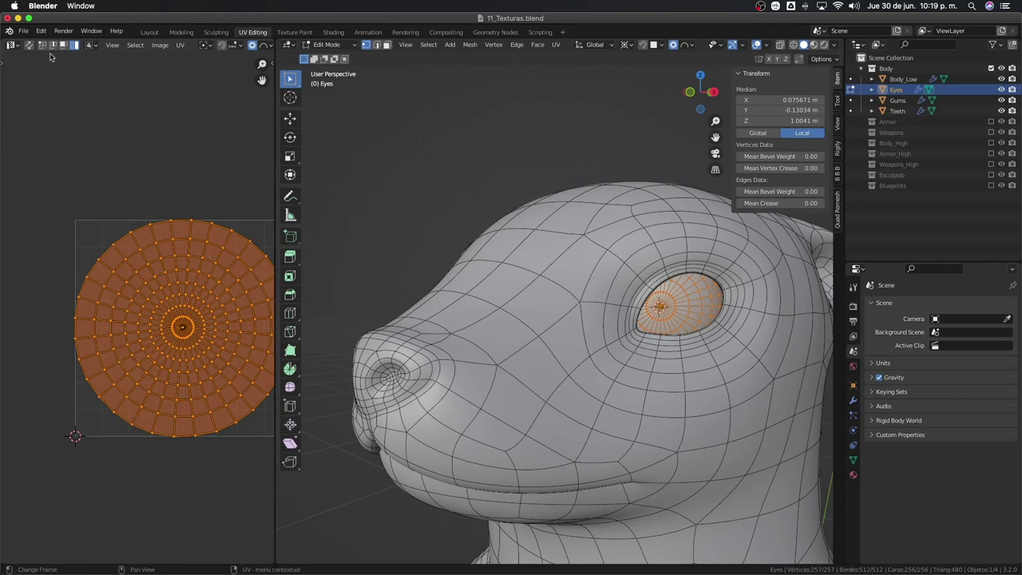
click(43, 46)
click(213, 177)
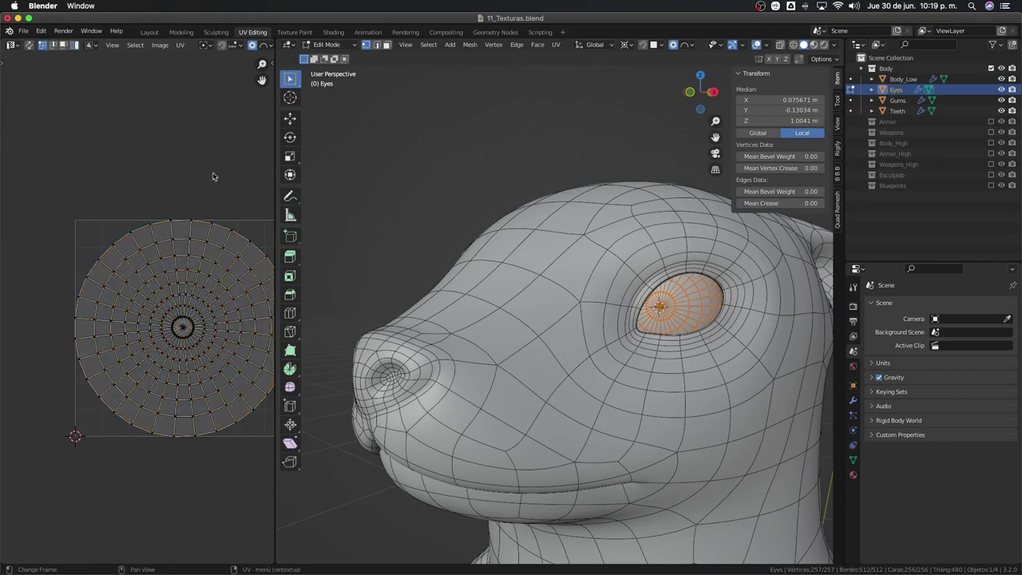
key(c)
click(184, 324)
scroll(184, 324, down, 3)
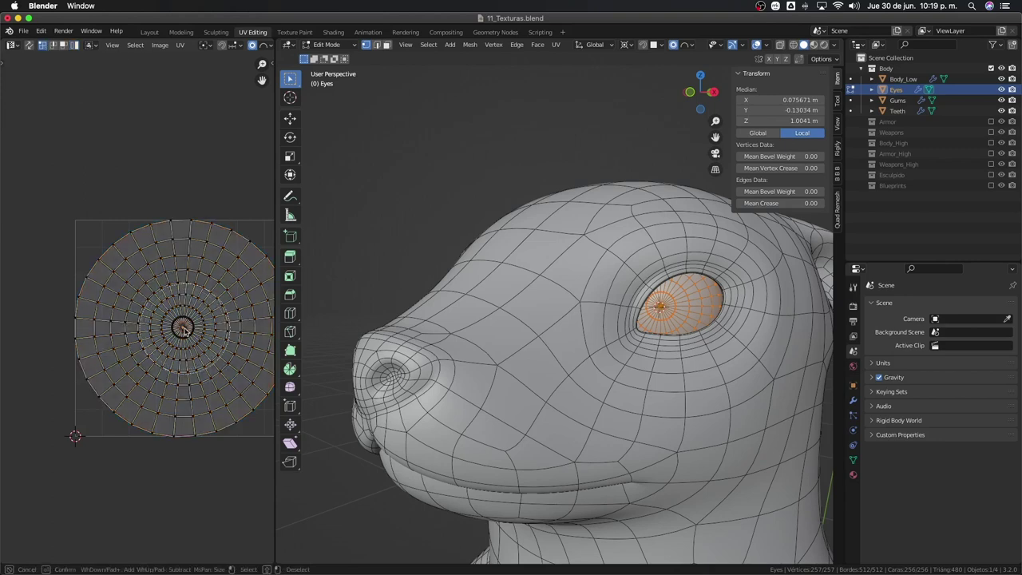
click(183, 324)
key(Escape)
Enlarge the centre iris UVs with a widened proportional falloff.
key(s)
scroll(219, 363, down, 2)
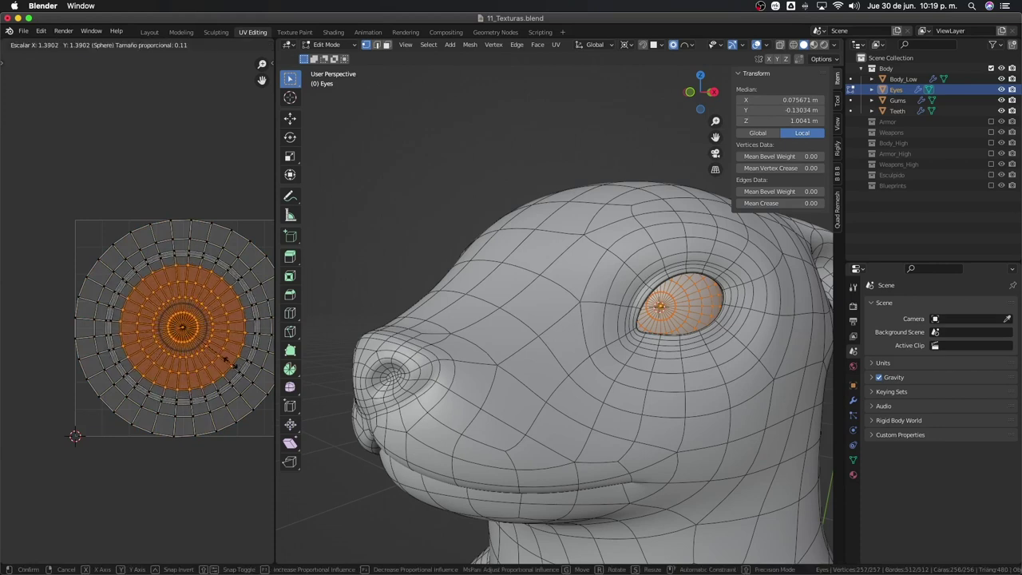
scroll(223, 362, down, 2)
scroll(228, 361, down, 1)
scroll(232, 361, down, 1)
scroll(233, 358, down, 1)
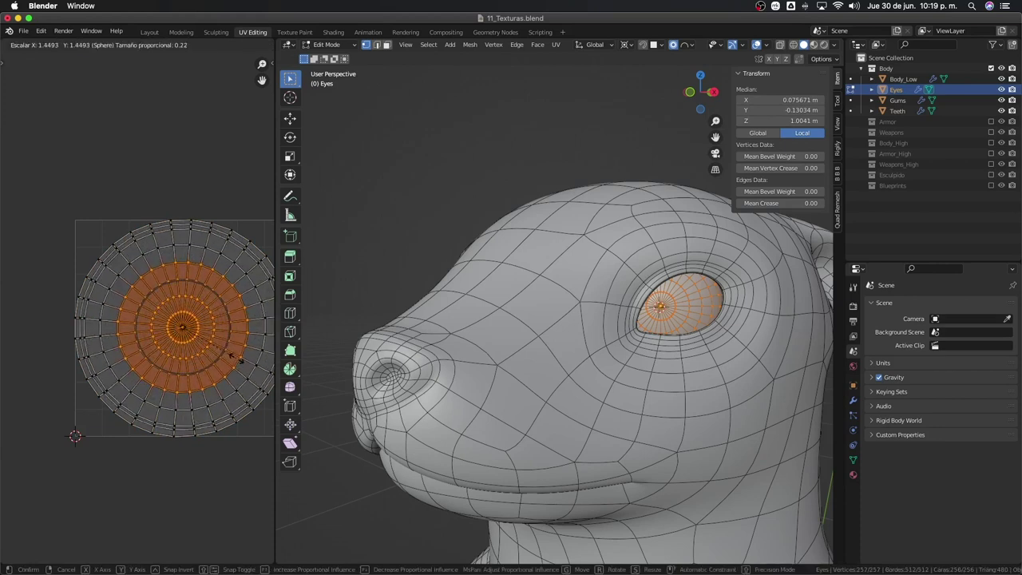
scroll(235, 359, down, 1)
click(237, 363)
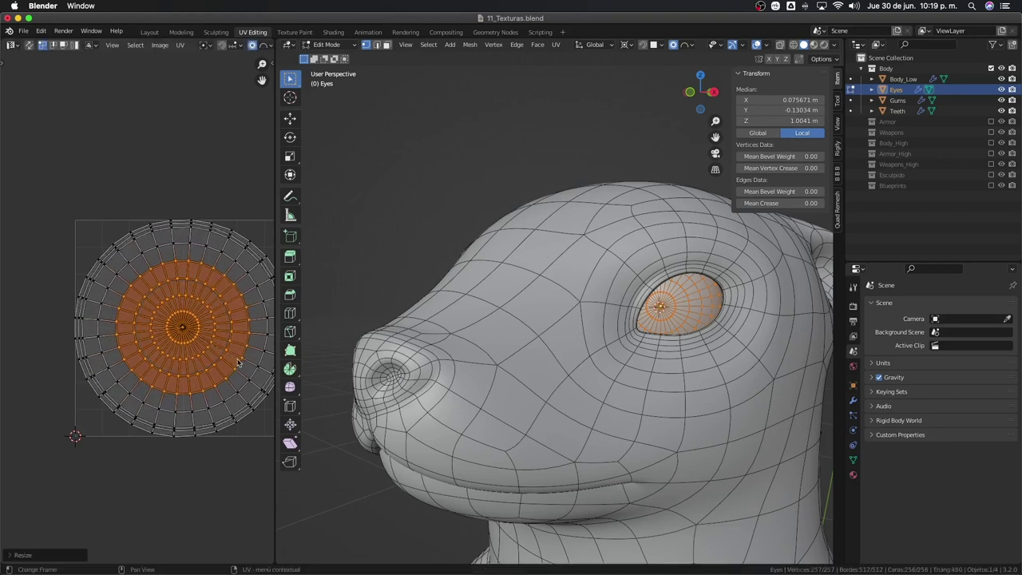
Give the centre UVs one more slight enlargement and return to Object Mode.
key(s)
scroll(247, 363, up, 3)
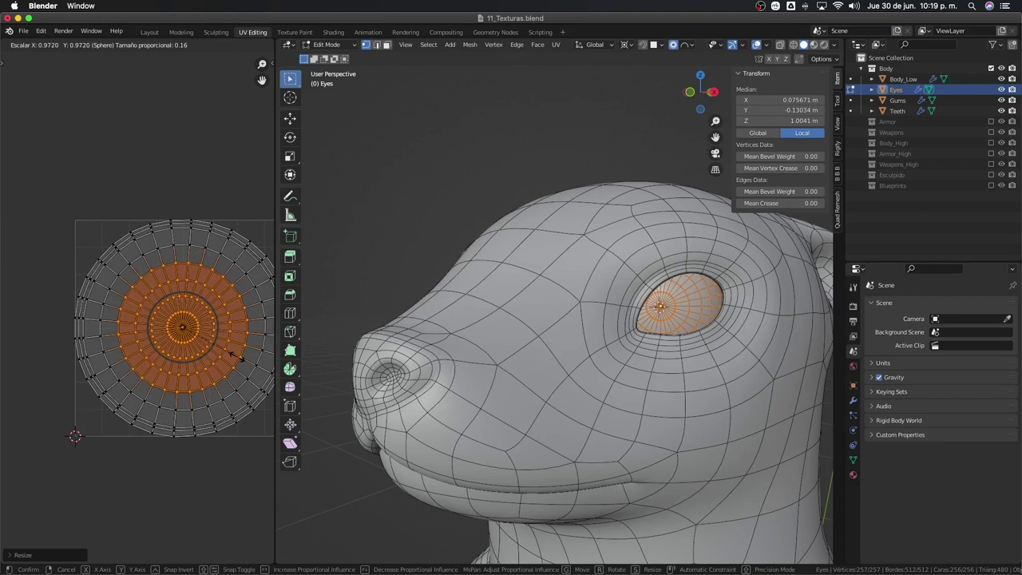
scroll(235, 356, down, 5)
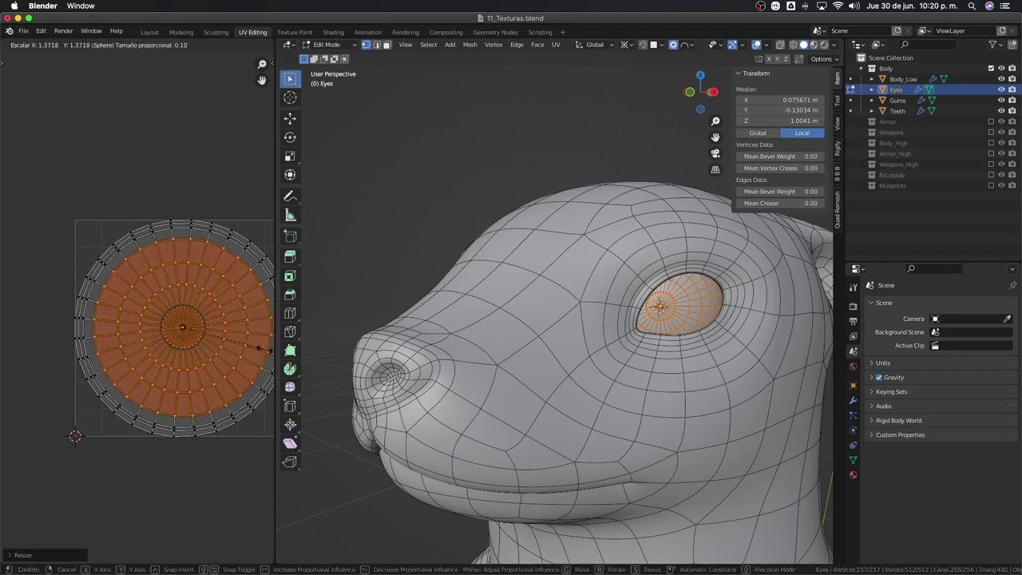
right_click(256, 348)
key(s)
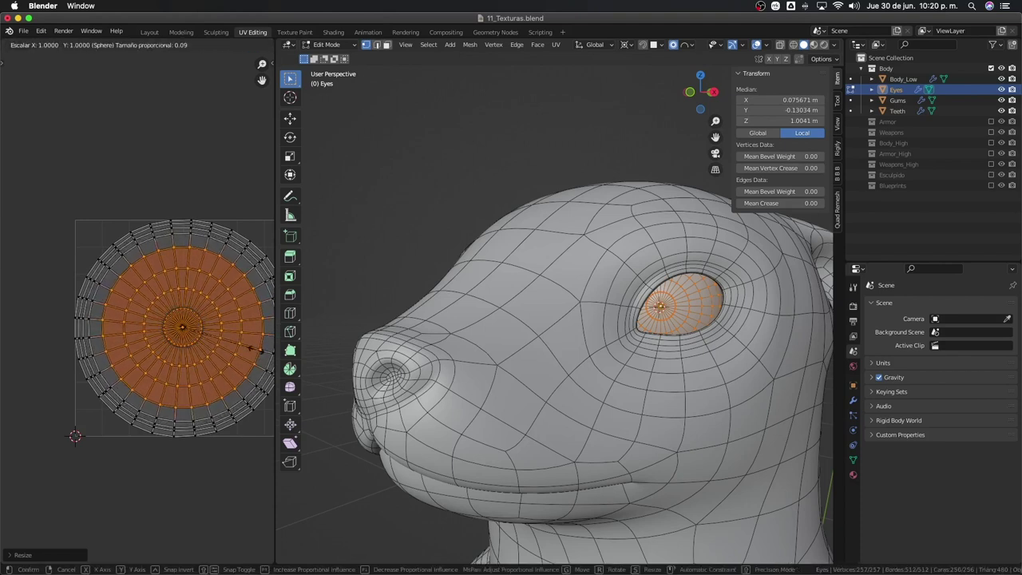
click(258, 357)
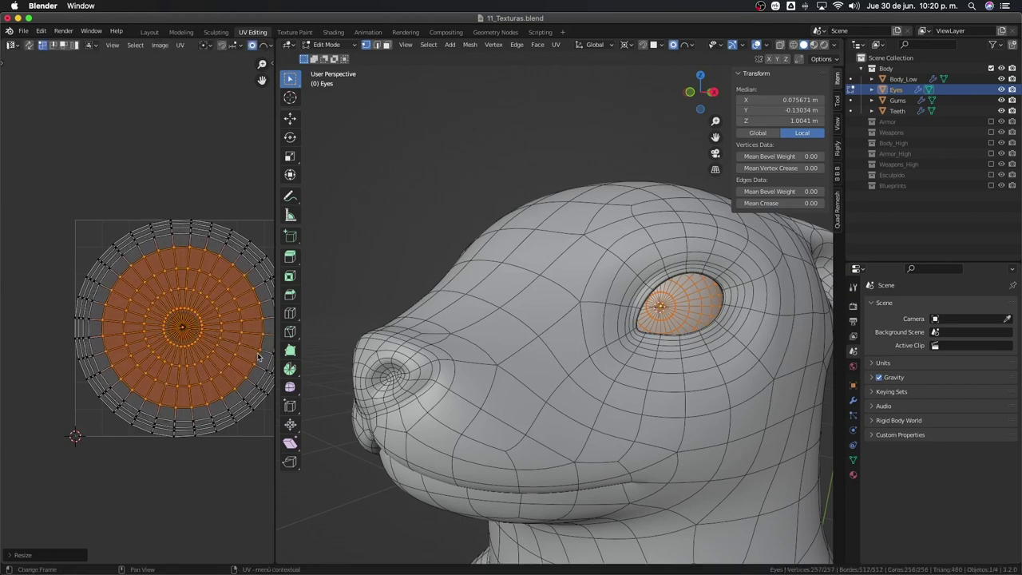
key(s)
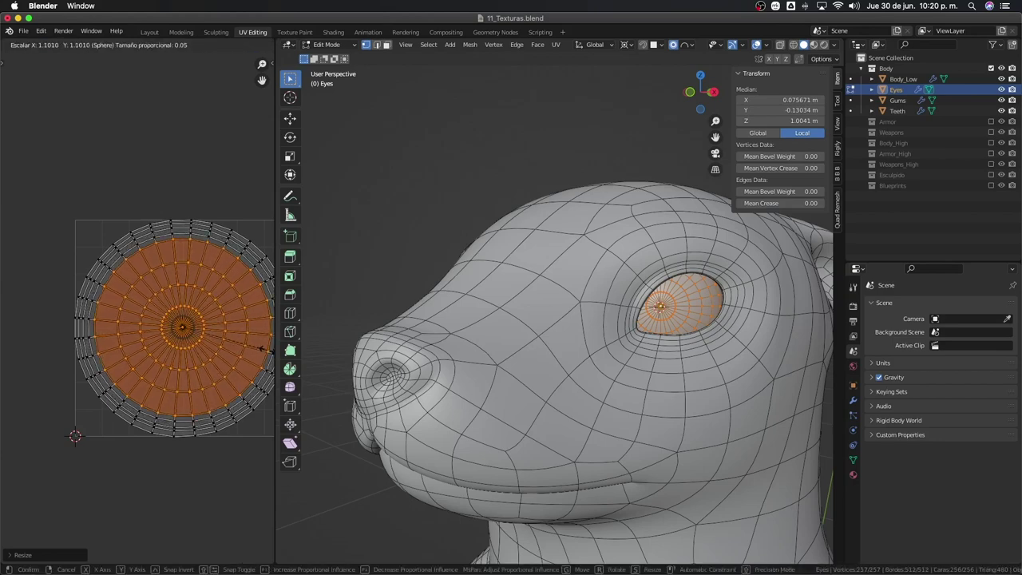
click(261, 348)
key(Tab)
Select the otter's body mesh, enter Edit Mode, and pick the whole eye UV island.
middle_drag(626, 329, 578, 360)
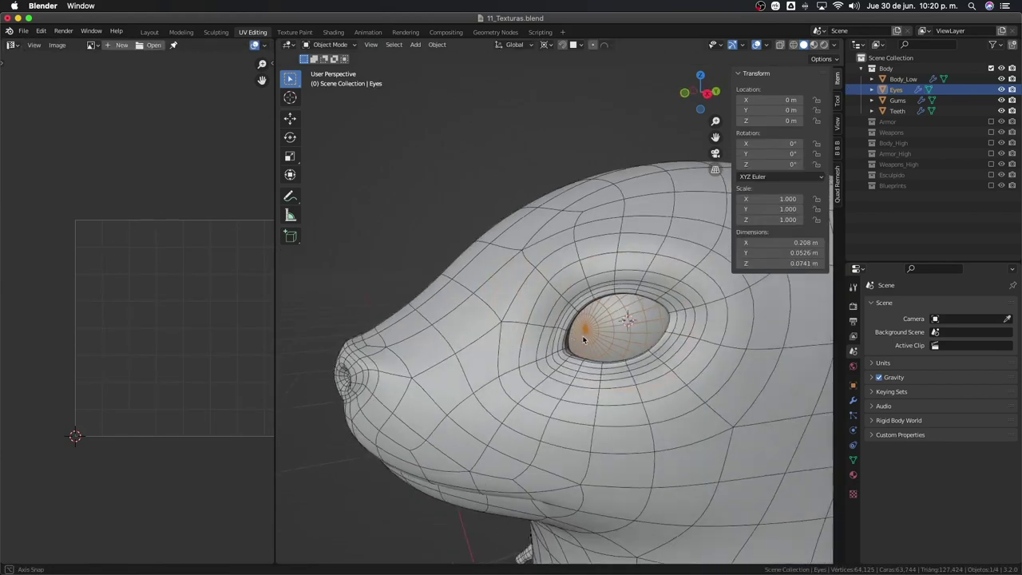
click(538, 391)
middle_drag(538, 392, 546, 389)
key(Tab)
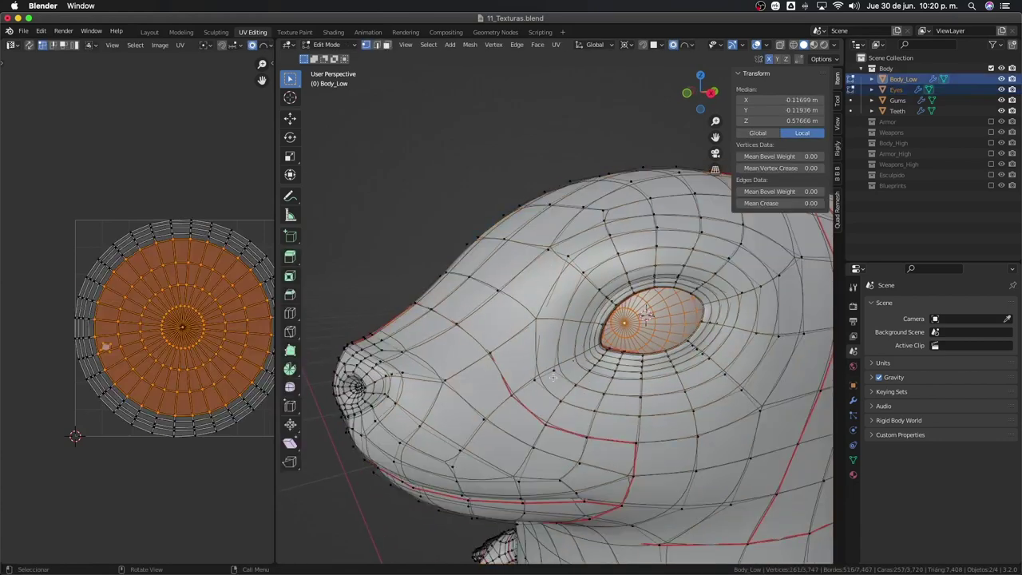
key(a)
click(94, 388)
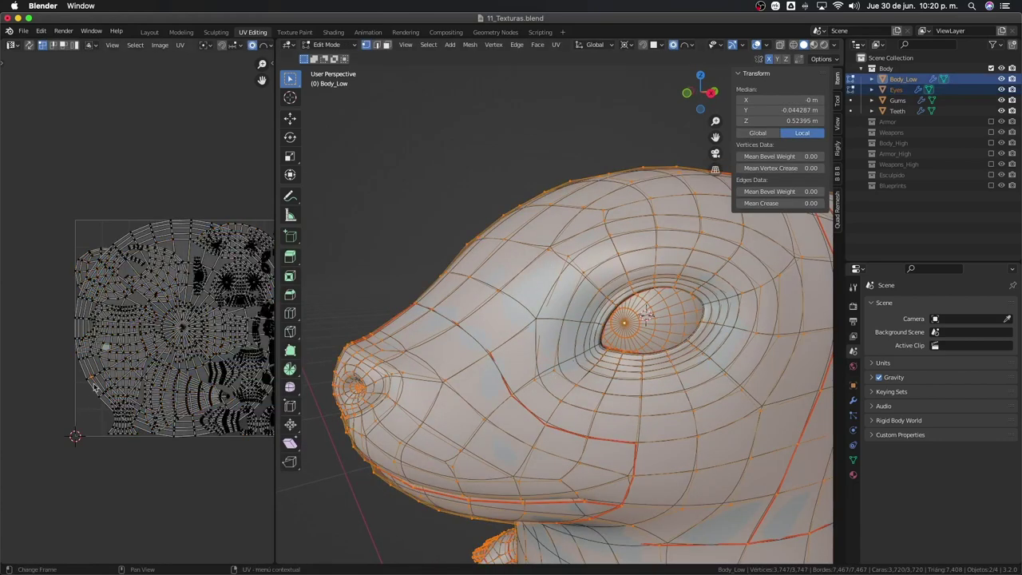
key(ctrl+l)
Shrink the eye UV island in a few passes.
key(s)
click(139, 400)
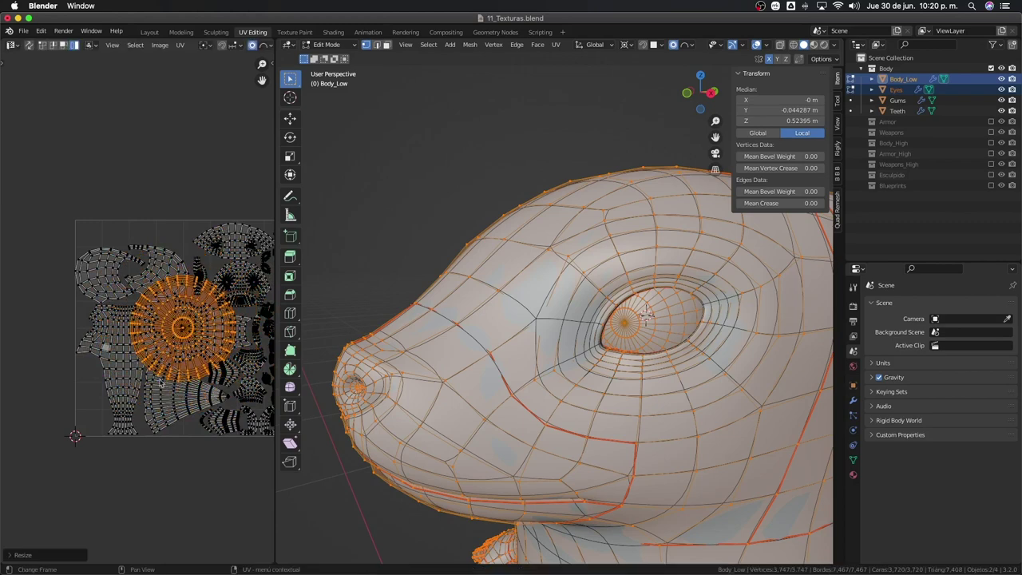
key(g)
key(s)
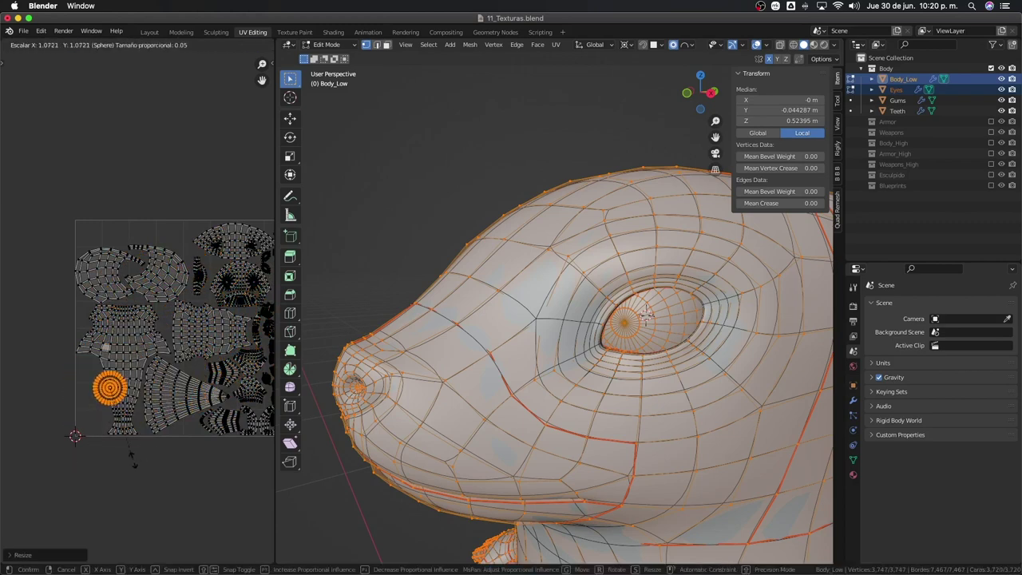
click(133, 476)
key(s)
click(120, 449)
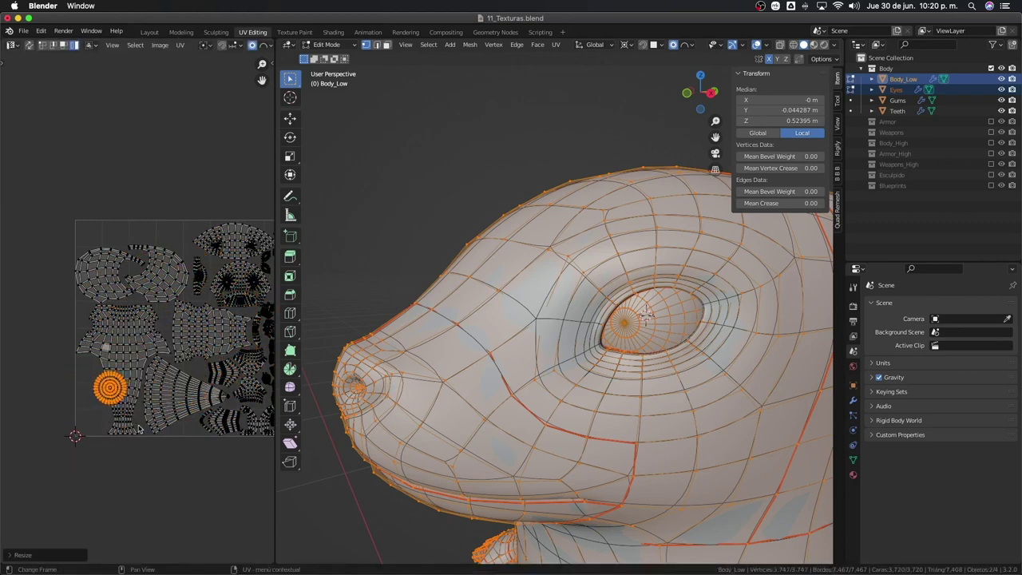
scroll(115, 447, up, 3)
scroll(114, 447, down, 2)
Move the eye island into the lower-left corner of the body layout and return to Object Mode.
key(g)
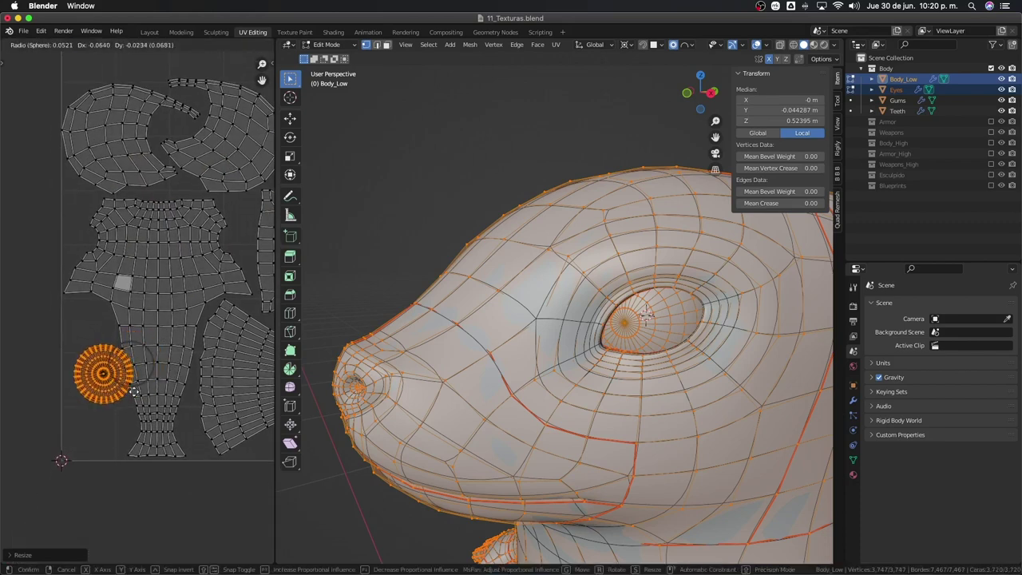
click(142, 441)
key(s)
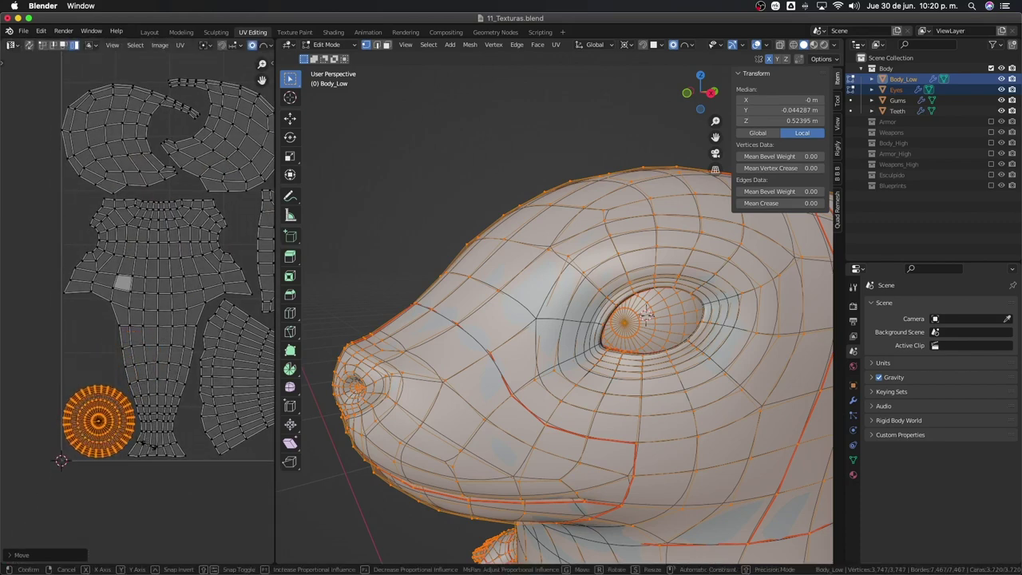
key(Escape)
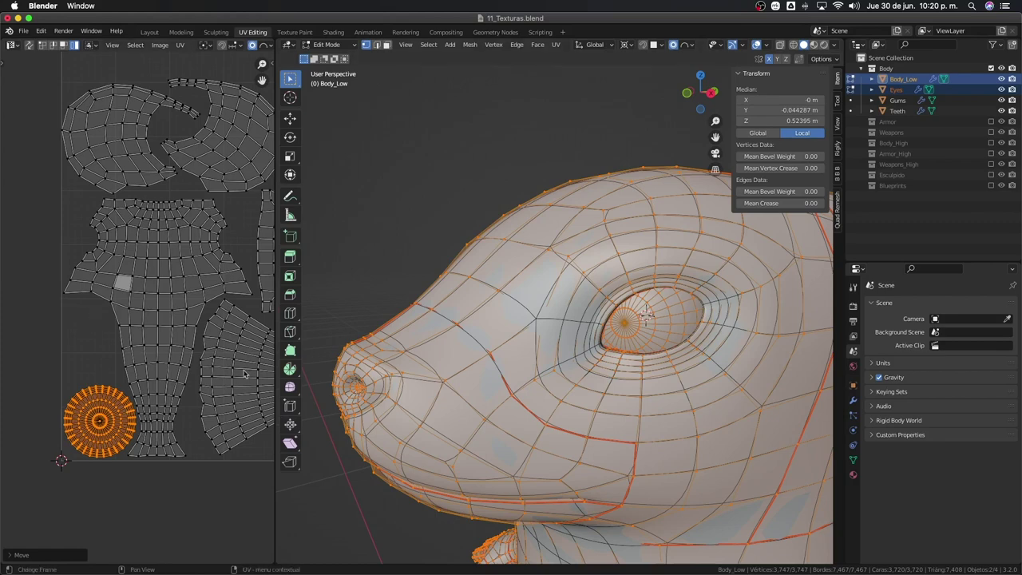
middle_drag(645, 317, 459, 224)
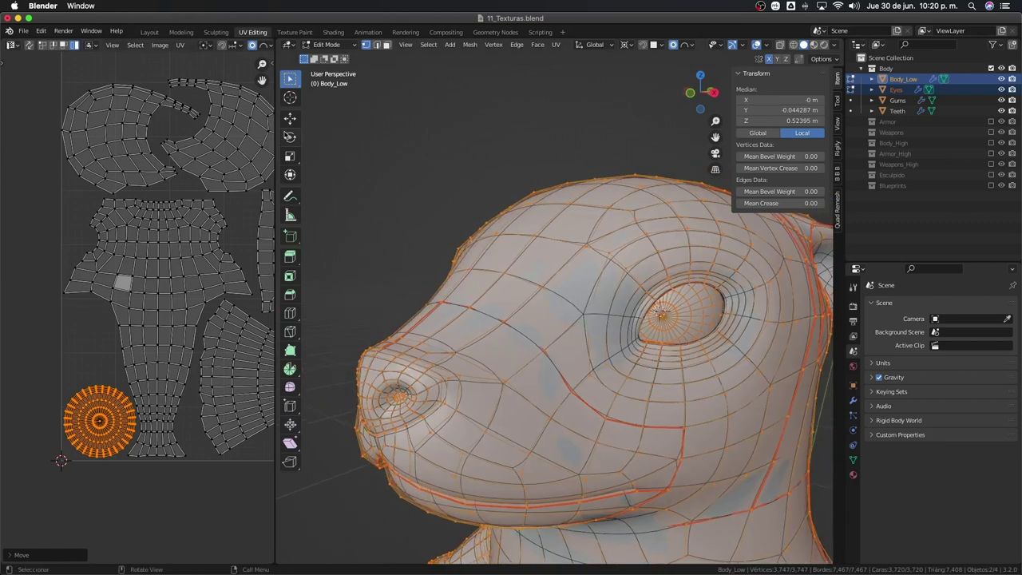
key(Tab)
Switch the body into Weight Paint mode and open the Texture Paint workspace.
key(ctrl+Tab)
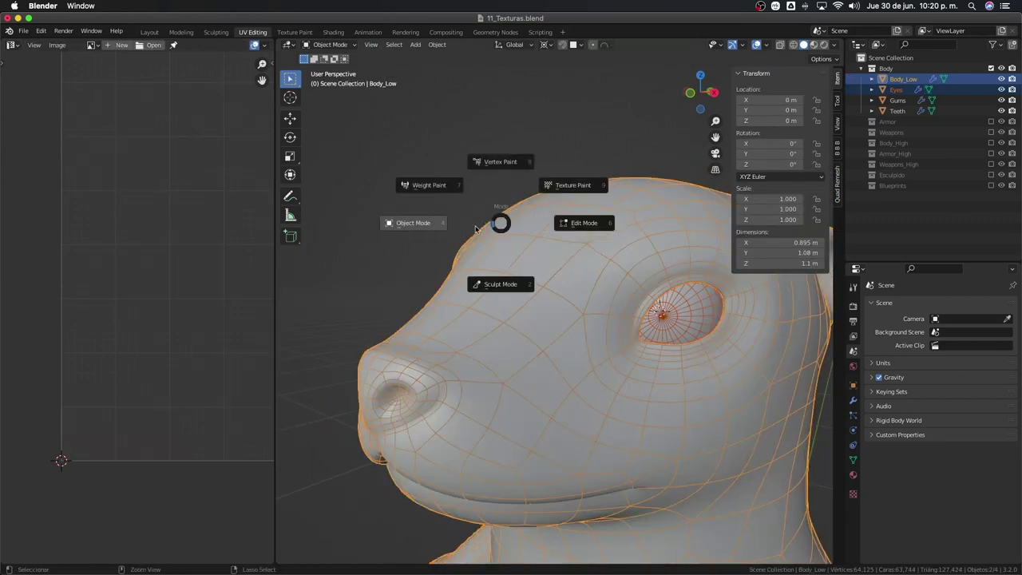
click(395, 134)
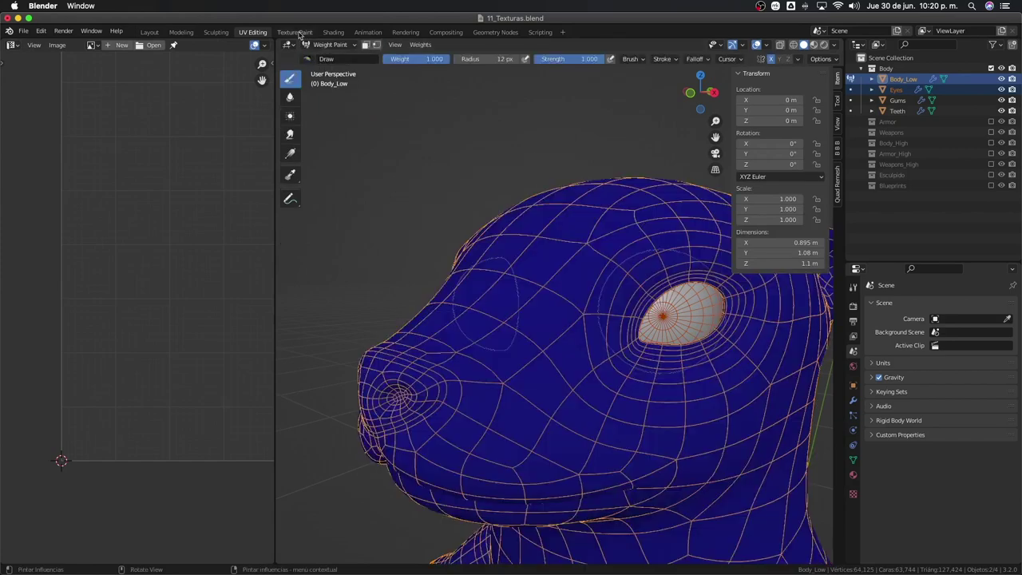
click(295, 32)
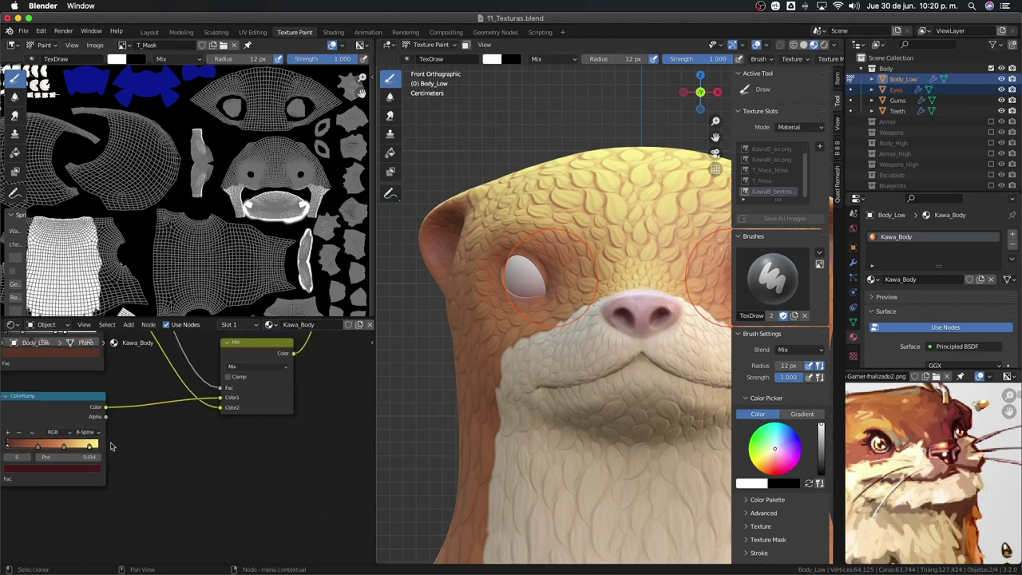
scroll(112, 449, down, 2)
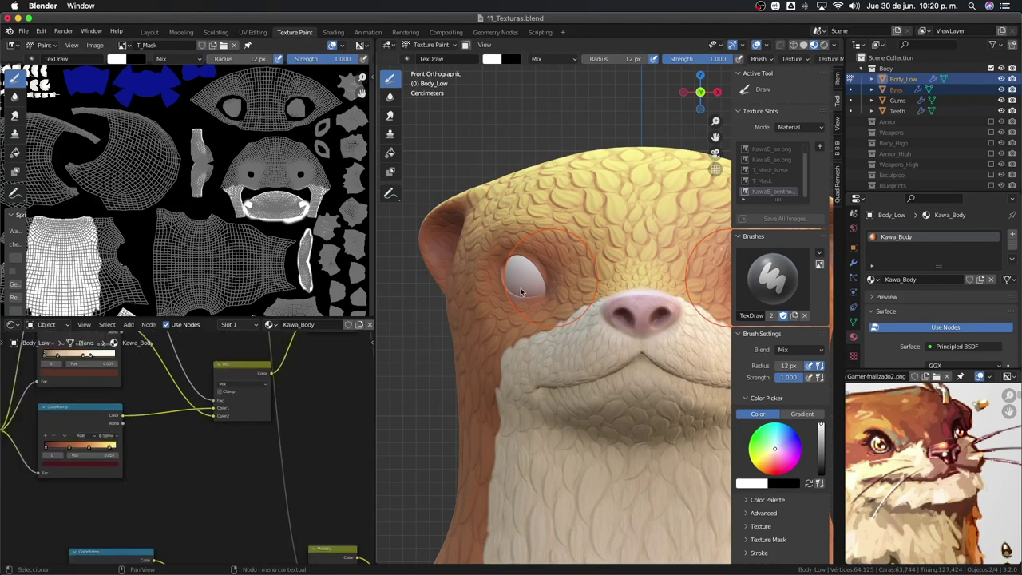
Return to Object Mode, select the Eyes object, and bring the M_eye nodes into view.
key(ctrl+Tab)
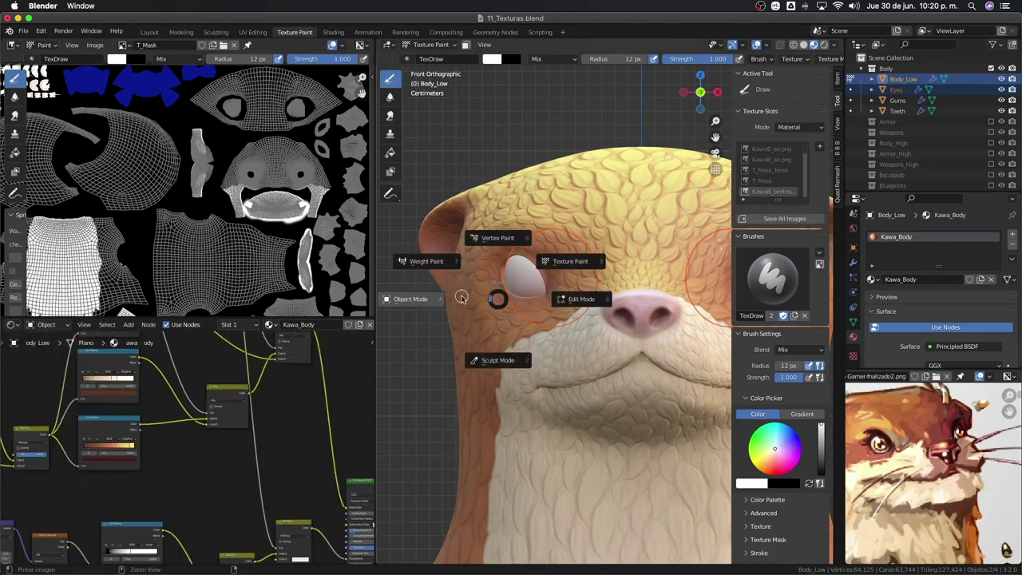
click(411, 298)
click(523, 277)
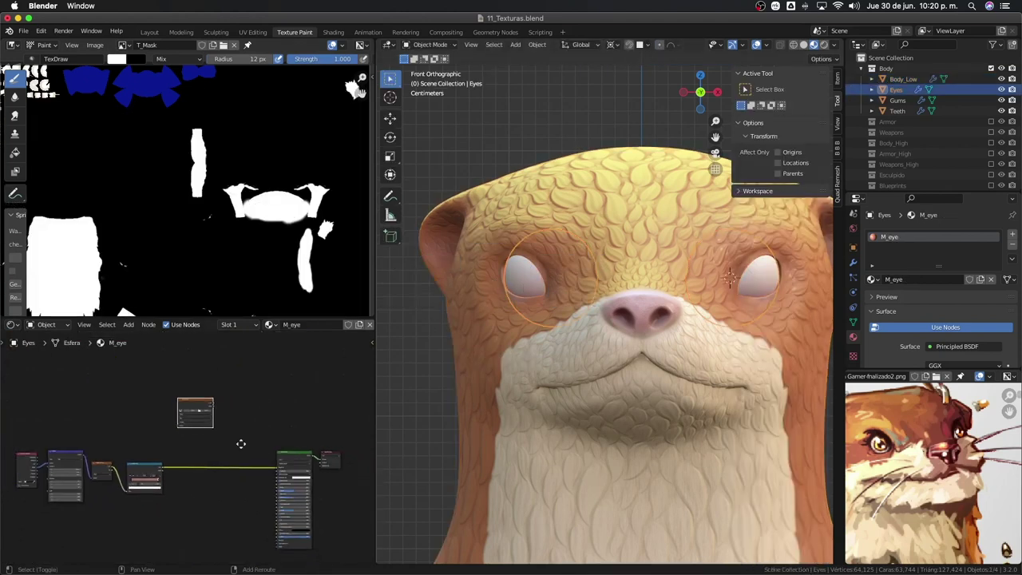
scroll(240, 455, up, 3)
middle_drag(214, 490, 181, 526)
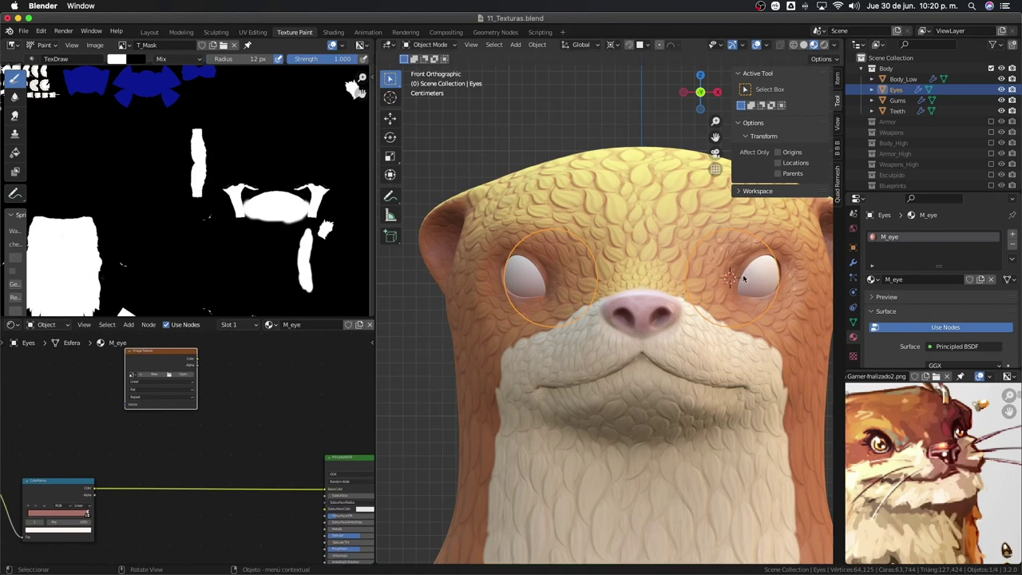
scroll(143, 198, down, 5)
scroll(142, 198, up, 4)
scroll(142, 198, up, 2)
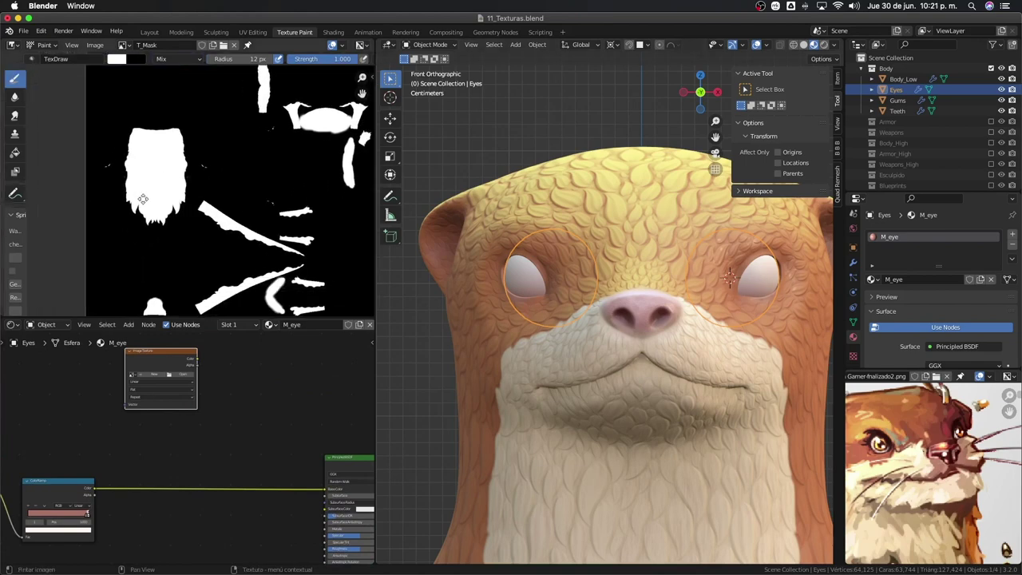
mouse_move(142, 198)
middle_down()
mouse_move(134, 178)
mouse_move(137, 186)
middle_up()
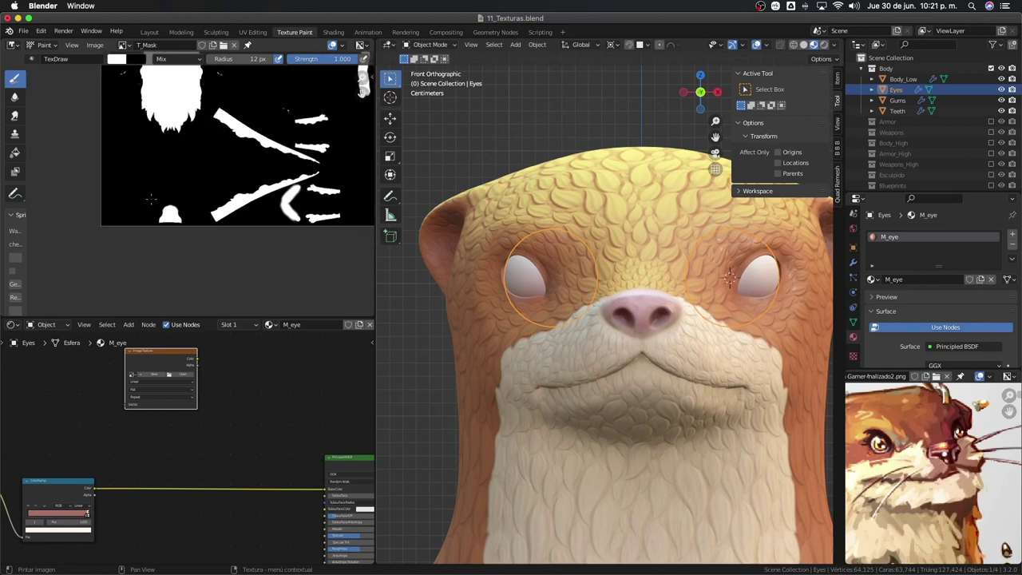
scroll(171, 440, up, 1)
scroll(194, 440, up, 1)
scroll(192, 444, up, 1)
Start a new image on the Image Texture node named T_Color_Kawa at 4096×4096.
scroll(193, 444, up, 1)
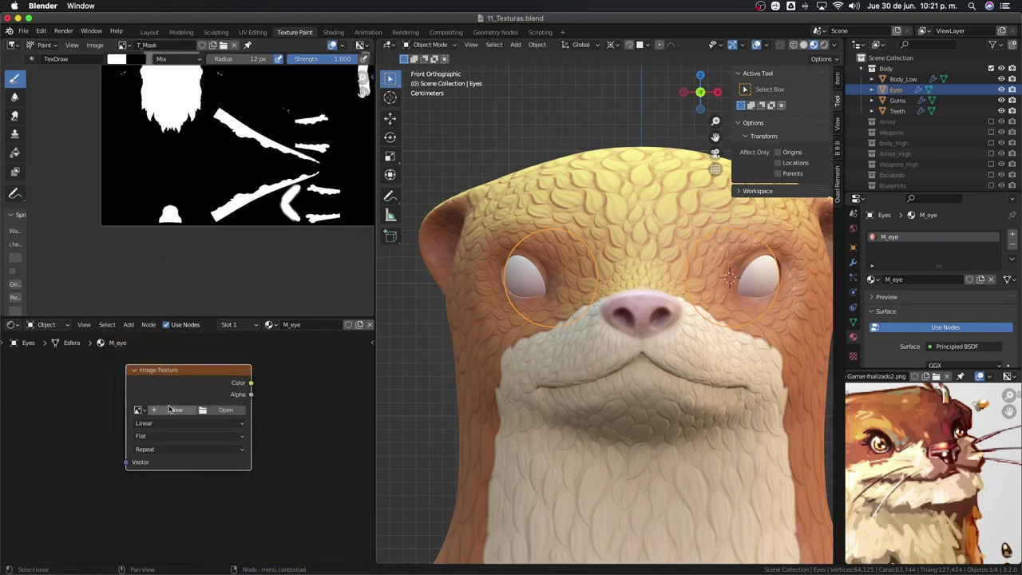
click(168, 408)
click(207, 427)
text(T)
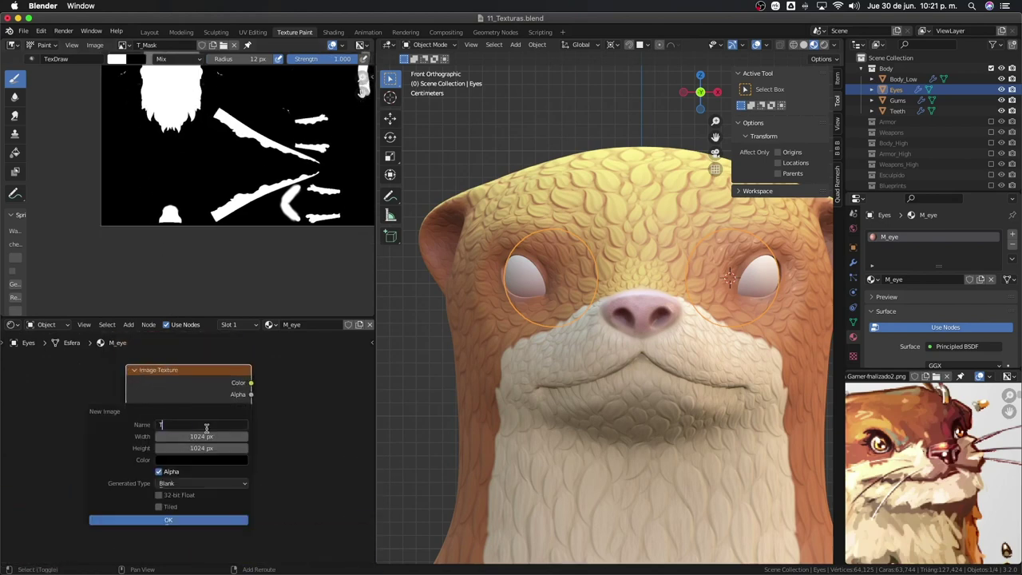
text(_Color_K)
text(awa)
key(Return)
click(204, 436)
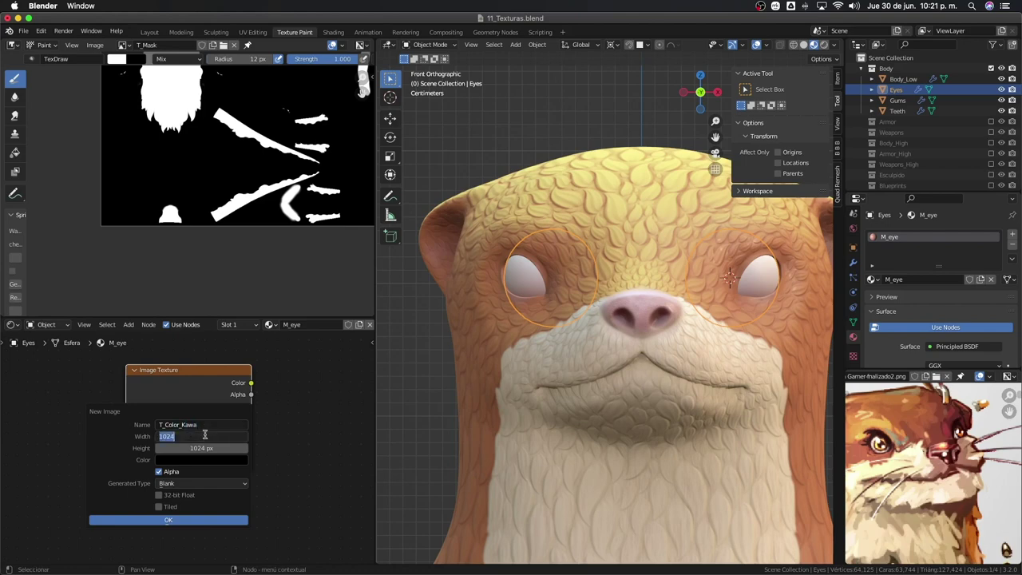
text(4096)
key(Tab)
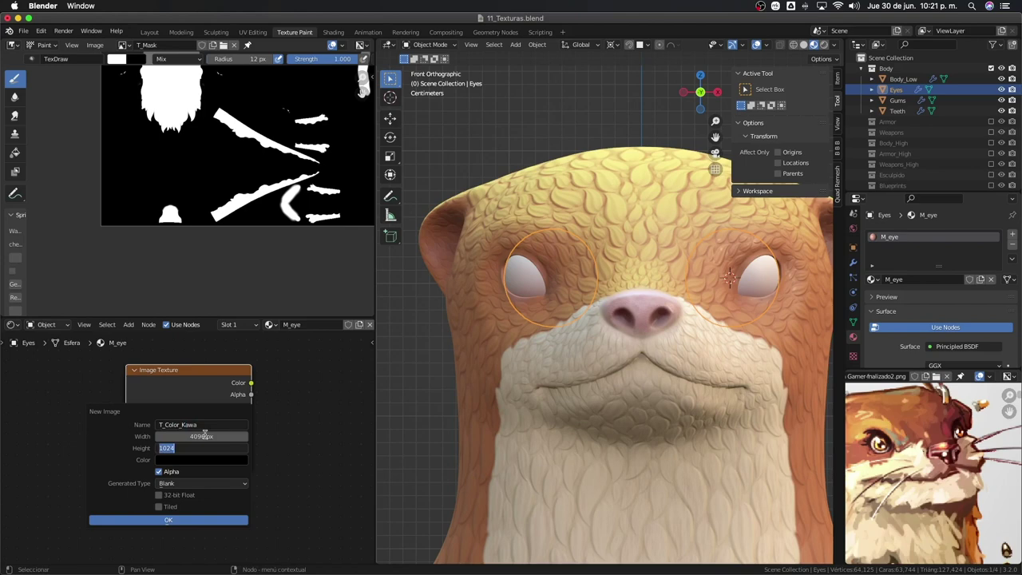
text(4096)
key(Tab)
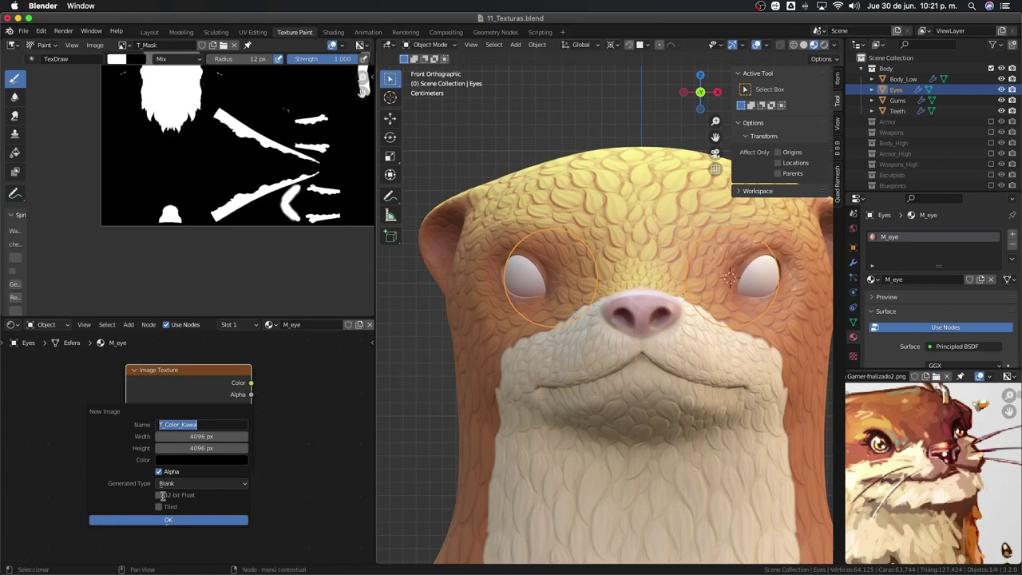
key(Return)
Set the image's fill colour alpha to 0 and create it.
click(168, 459)
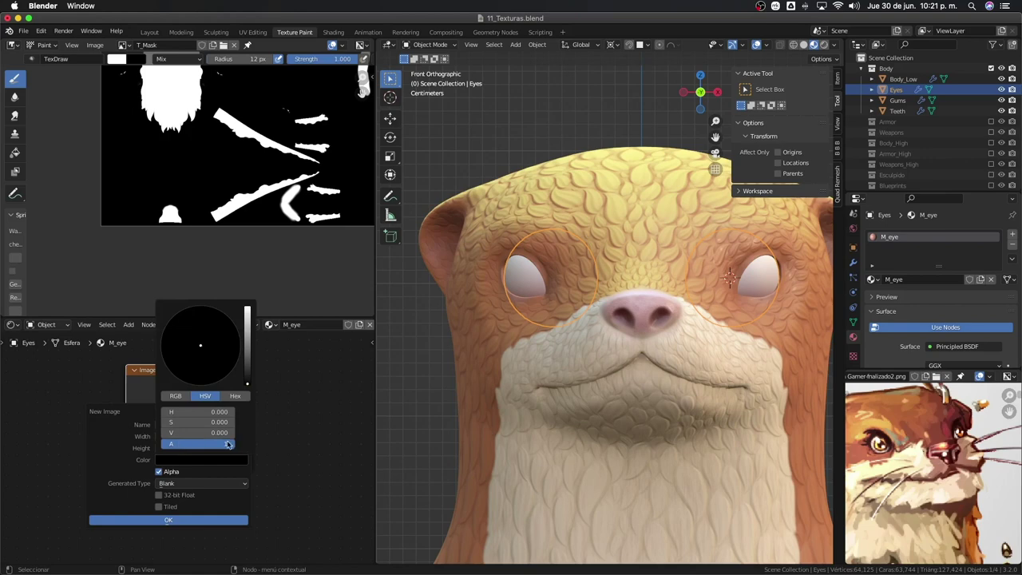
drag(228, 444, 164, 444)
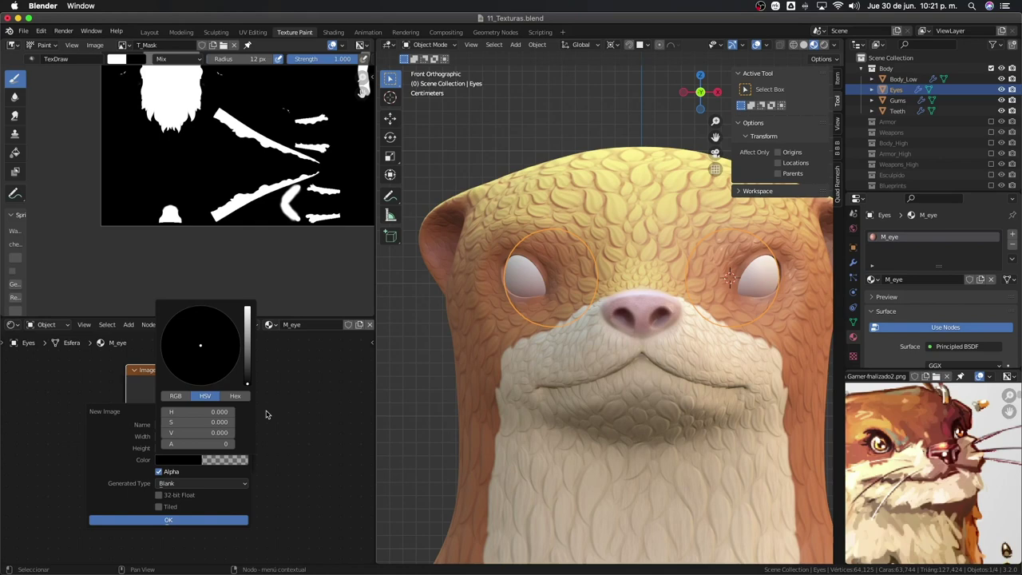
click(172, 520)
Add a Mix node after the ColorRamp with Ctrl+0 and expand it.
scroll(244, 471, down, 3)
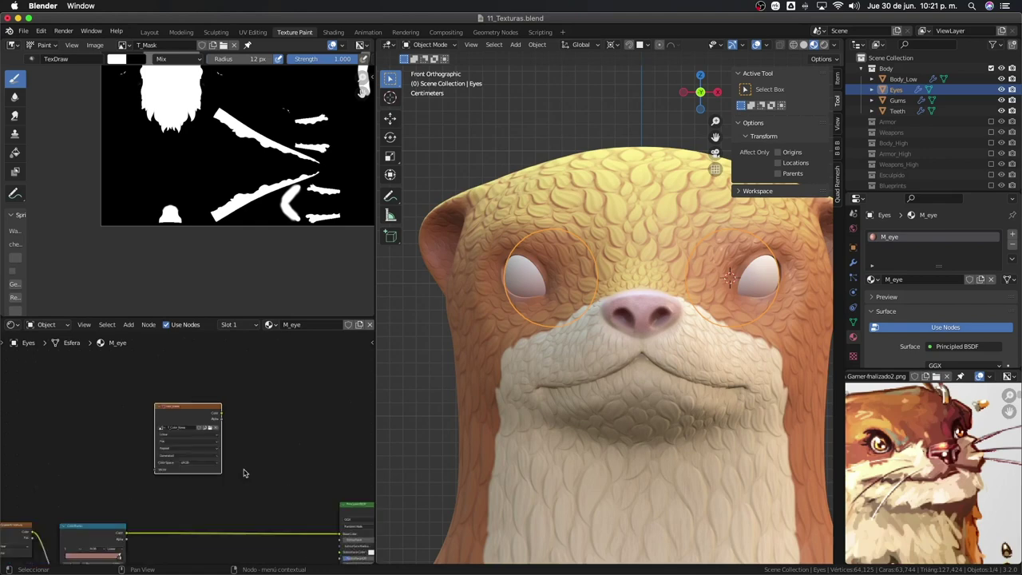
scroll(245, 472, down, 3)
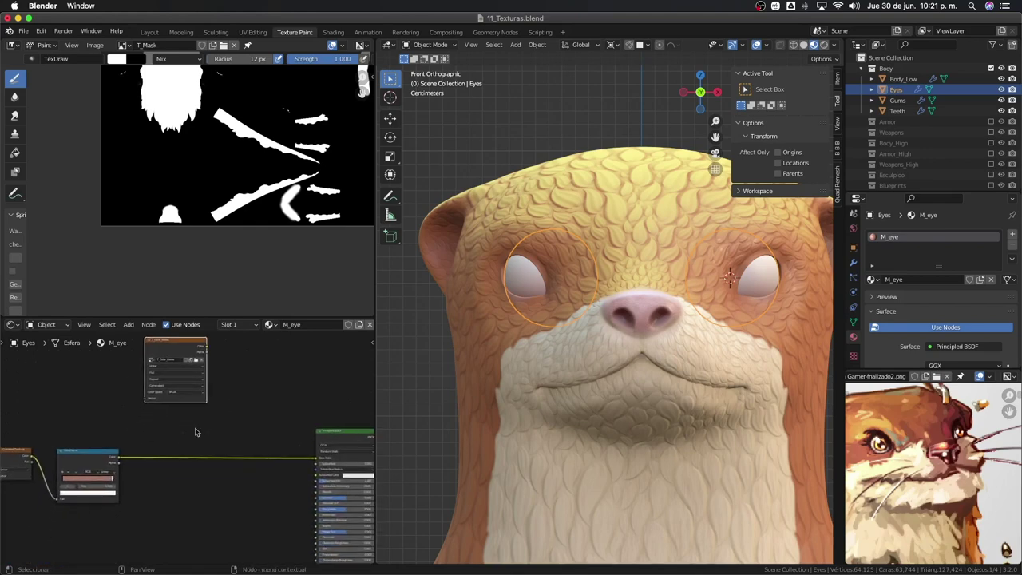
shift+click(96, 461)
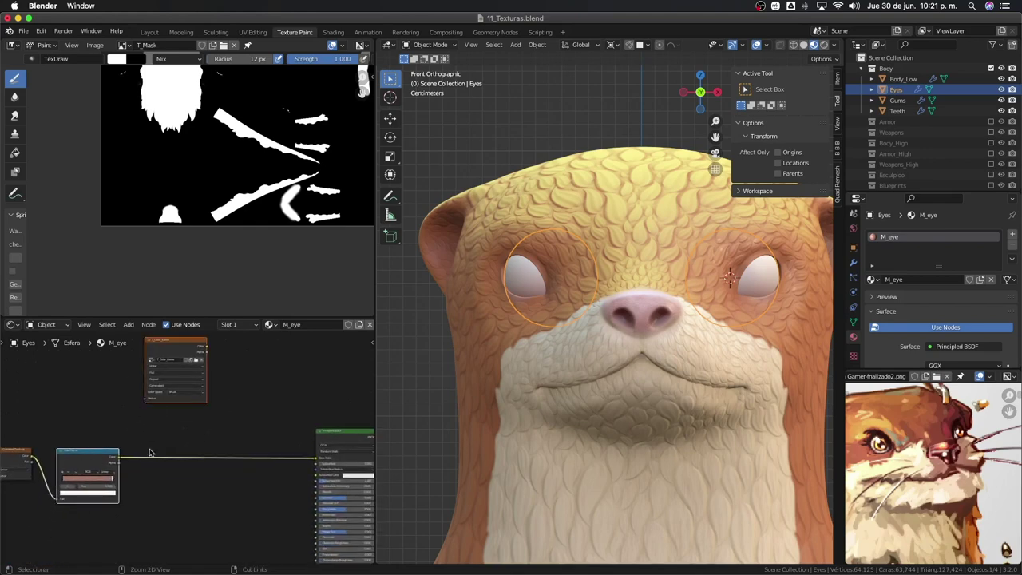
key(ctrl+0)
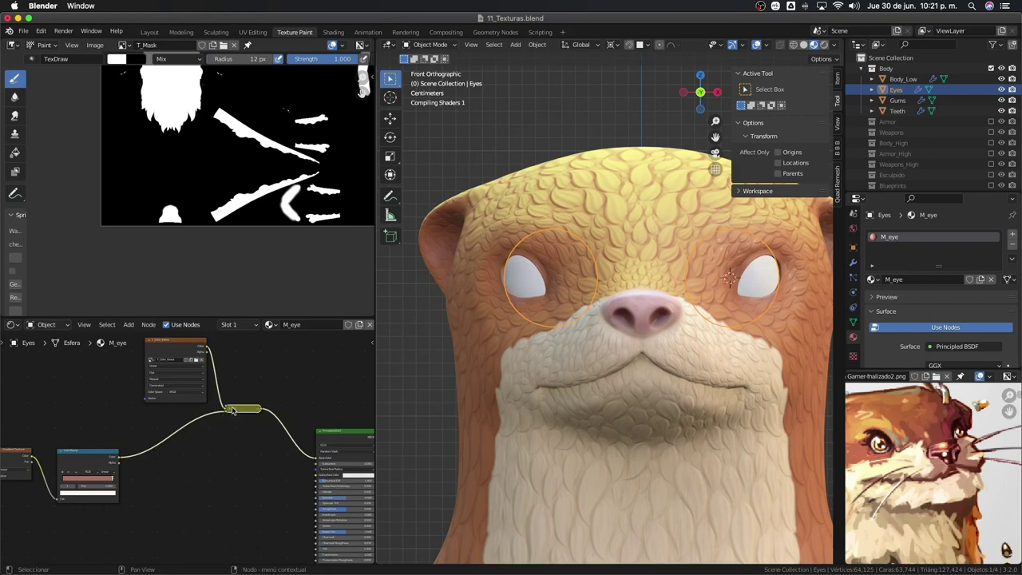
click(231, 409)
scroll(229, 472, up, 2)
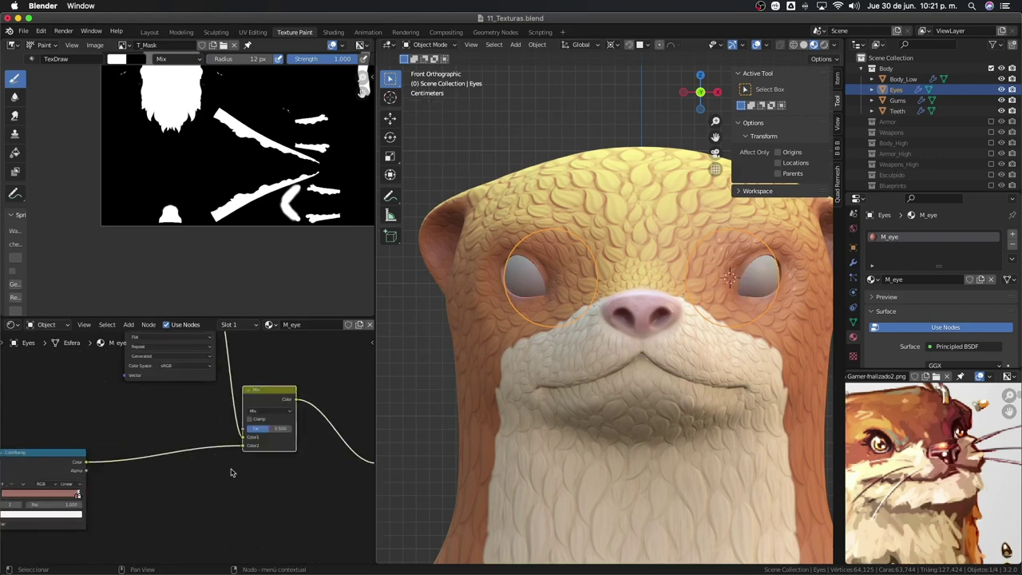
scroll(228, 473, up, 1)
scroll(187, 467, up, 2)
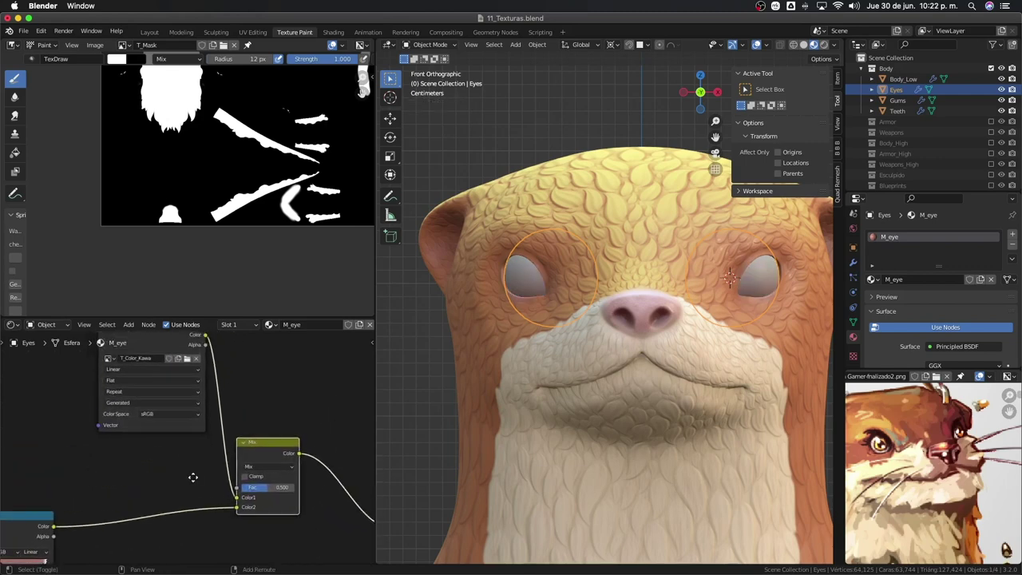
shift+scroll(188, 473, up, 1)
shift+scroll(192, 451, up, 1)
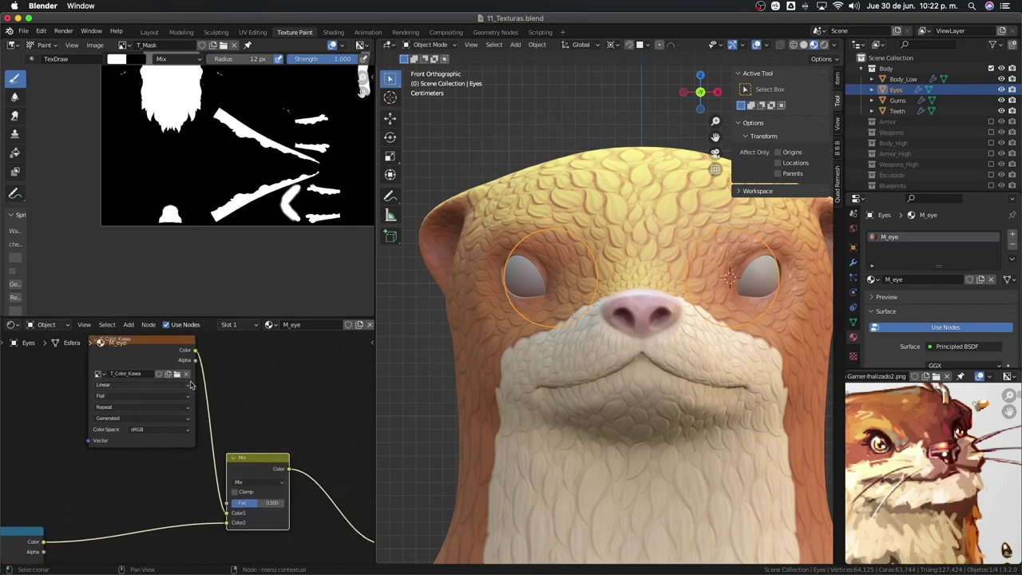
Link the image texture's Alpha to the Mix factor and its Color into Color2.
drag(194, 361, 223, 511)
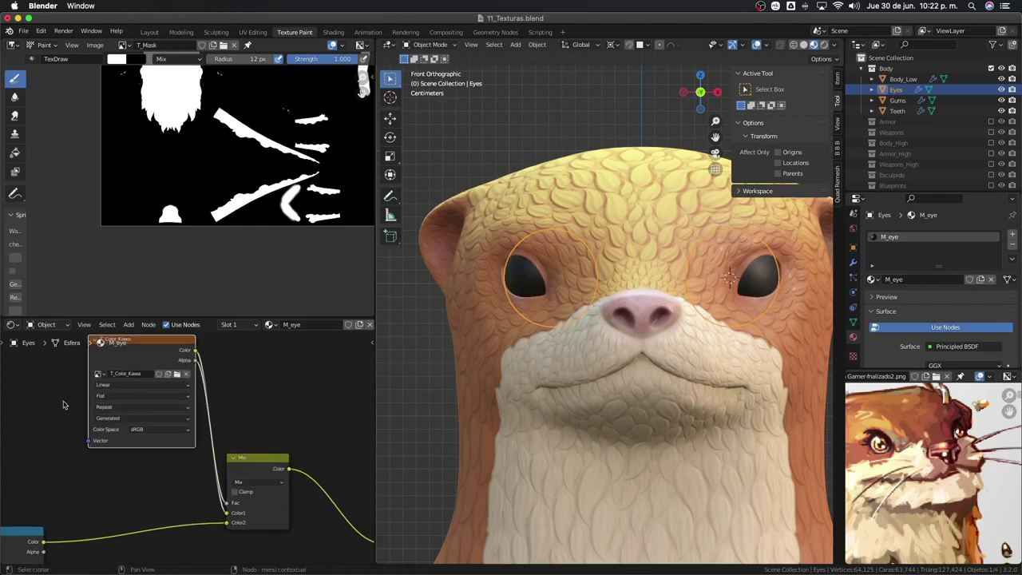
drag(226, 522, 224, 522)
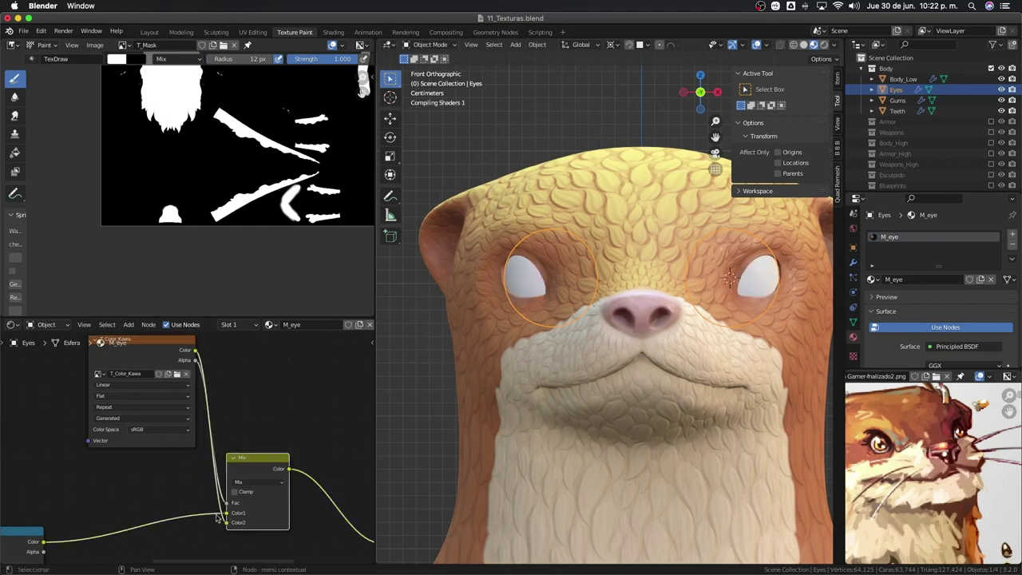
scroll(233, 423, up, 1)
scroll(184, 415, up, 1)
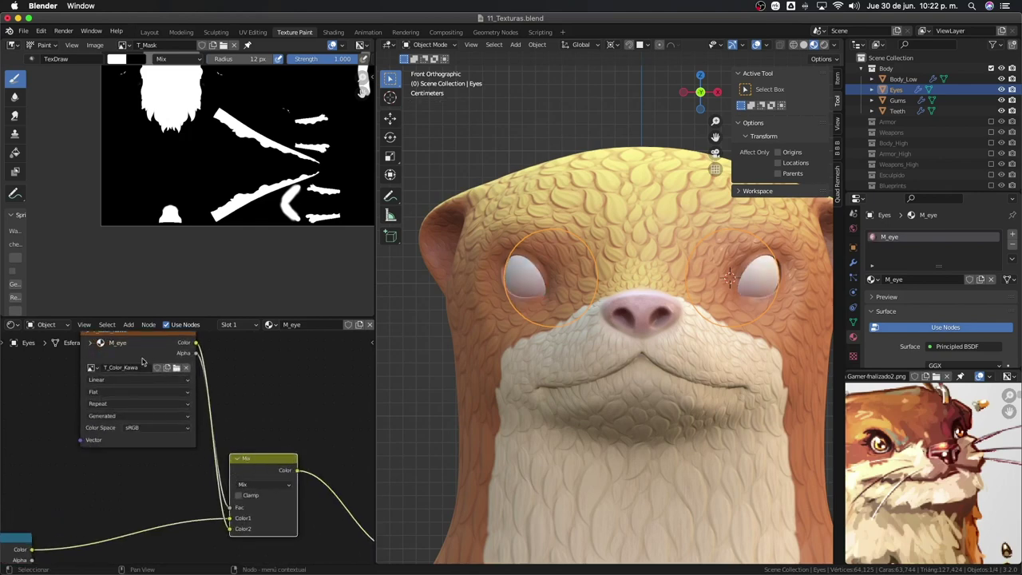
scroll(142, 362, down, 2)
middle_drag(272, 527, 224, 470)
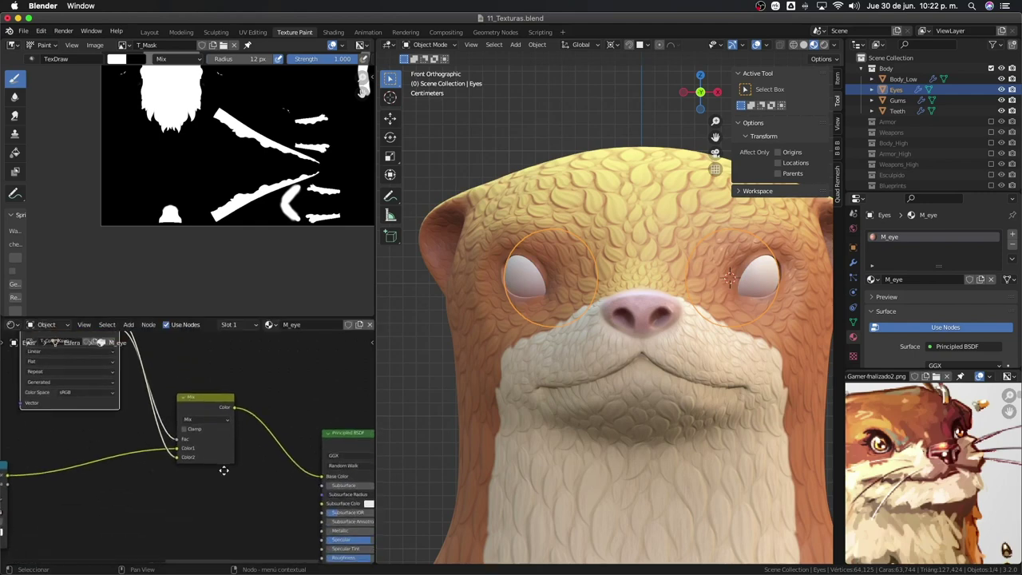
scroll(232, 475, down, 2)
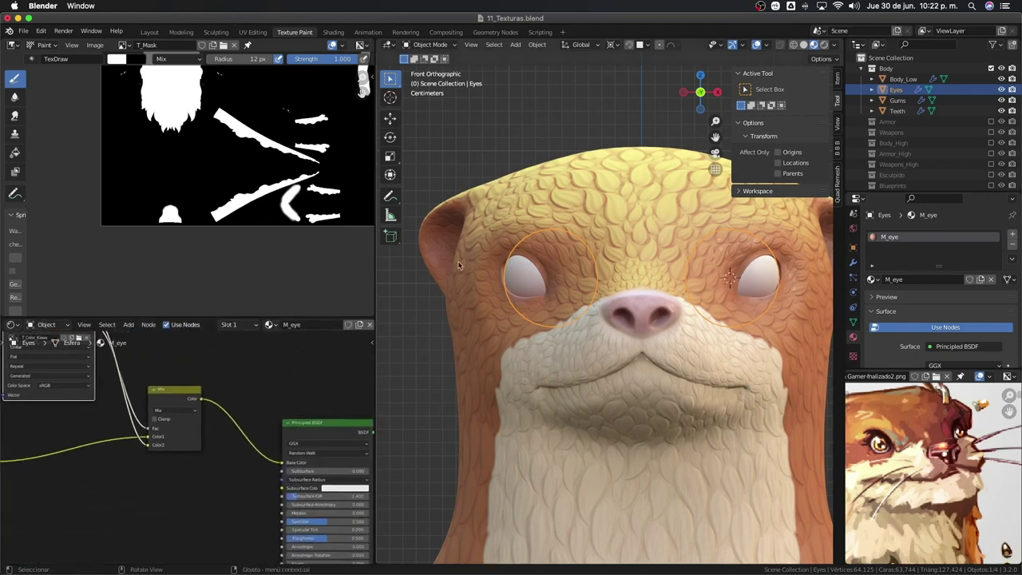
Put the Eyes into Texture Paint mode, show advanced brush options, and swap the brush colour to black.
click(437, 45)
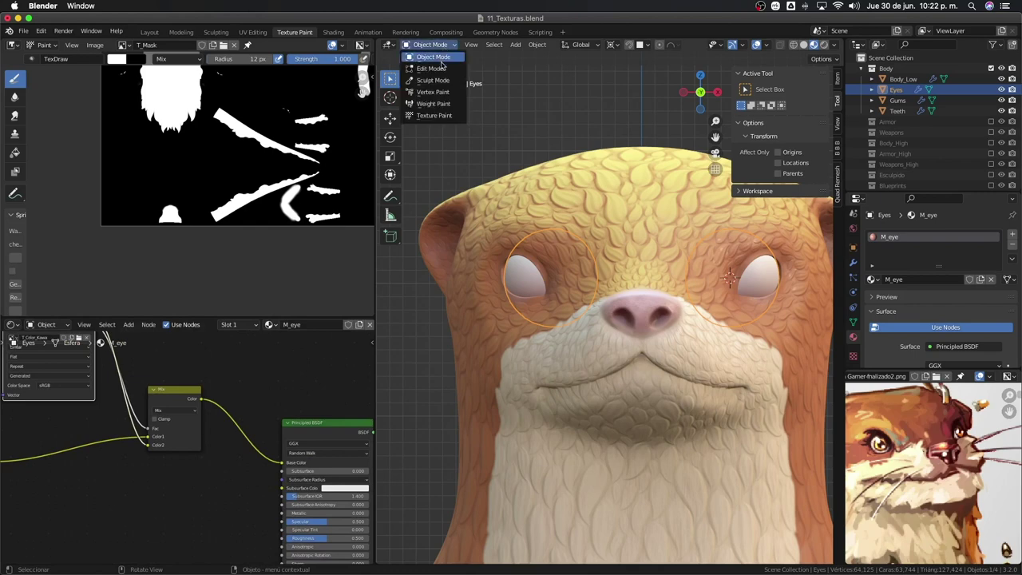
click(446, 117)
scroll(775, 366, down, 3)
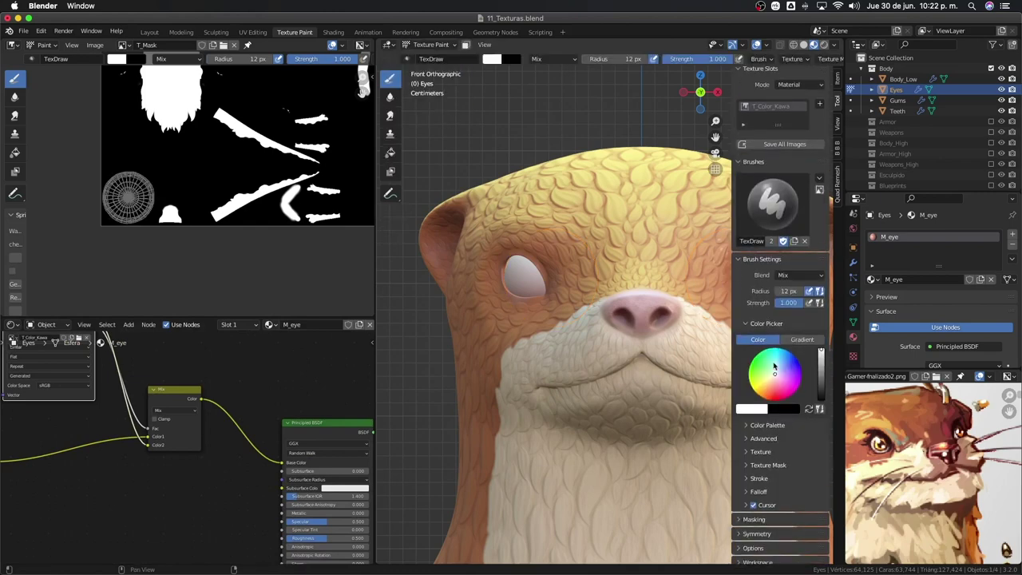
click(765, 433)
scroll(773, 452, down, 1)
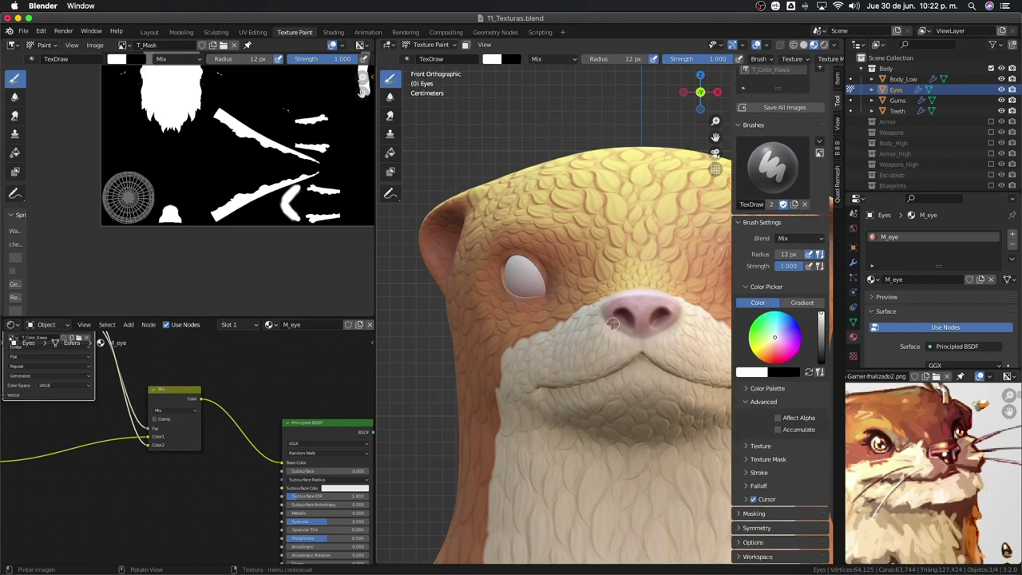
middle_drag(571, 283, 569, 289)
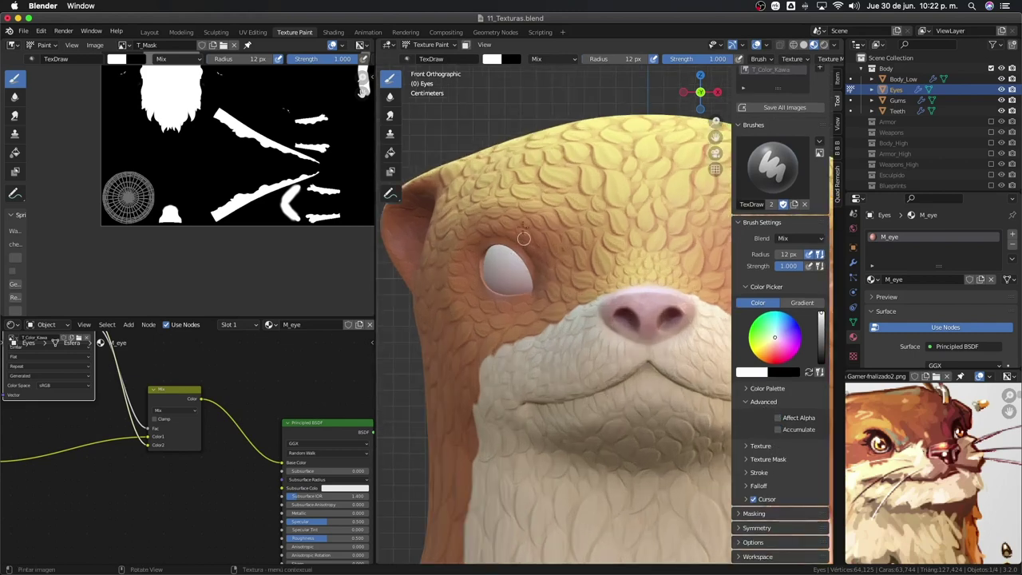
key(x)
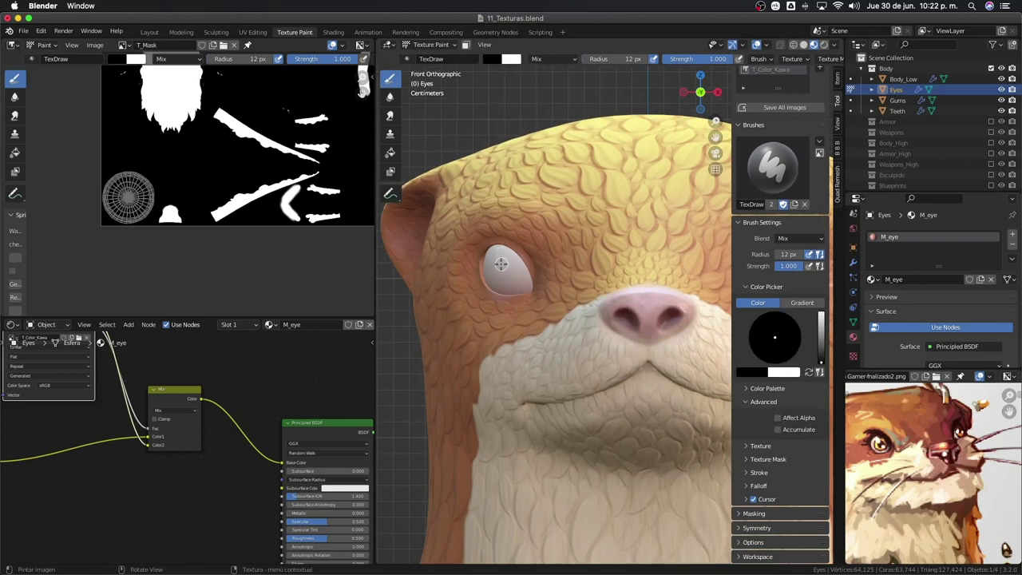
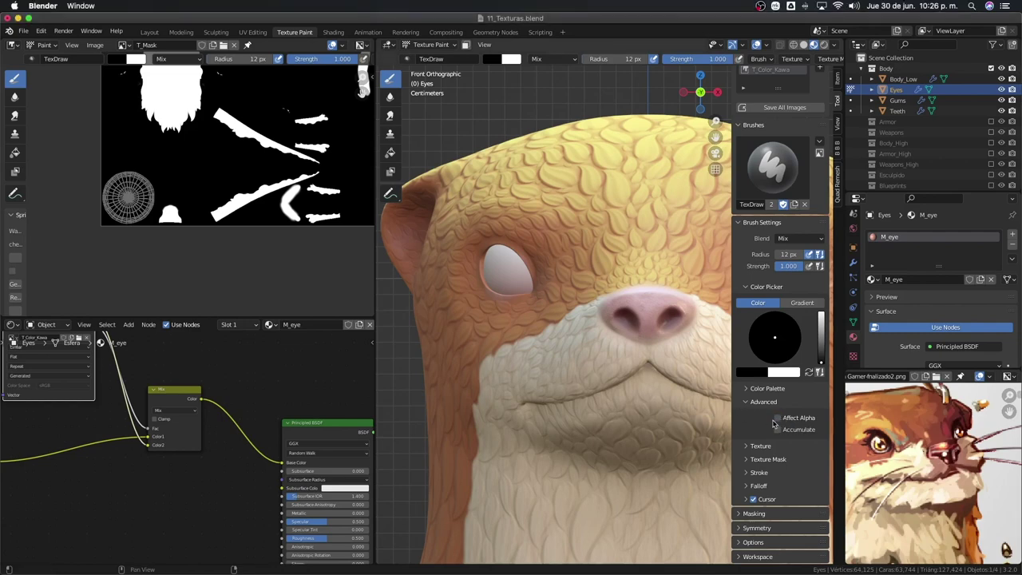
Toggle the brush's Affect Alpha off and back on, then test a pupil stroke and undo it.
click(778, 417)
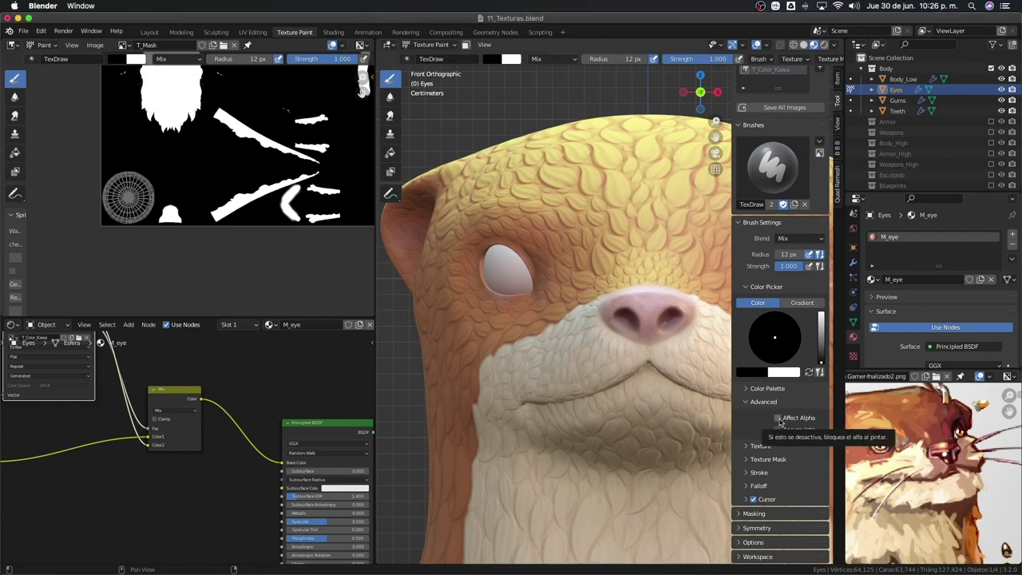
click(779, 417)
scroll(496, 253, up, 2)
scroll(498, 269, up, 1)
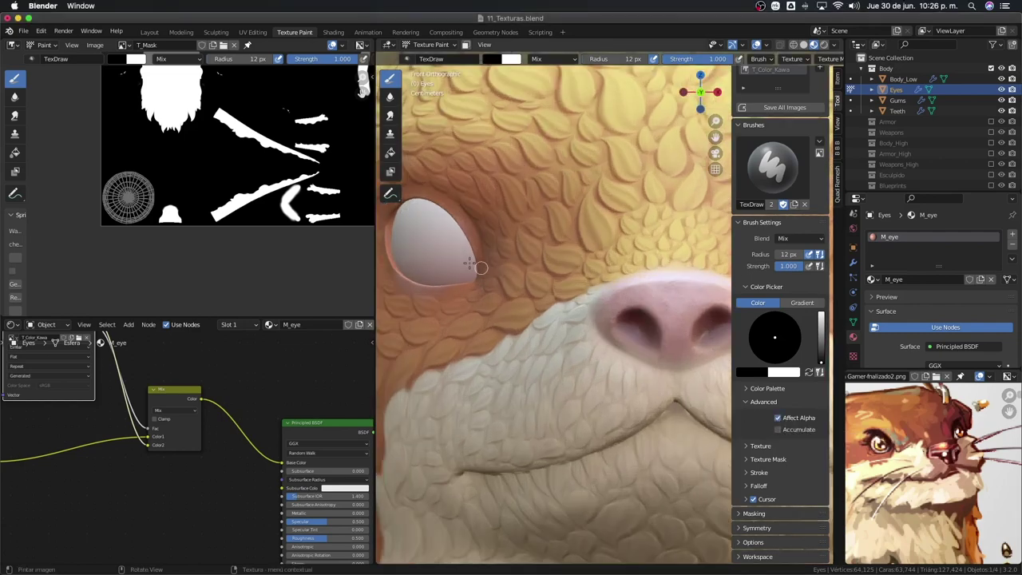
drag(434, 249, 422, 229)
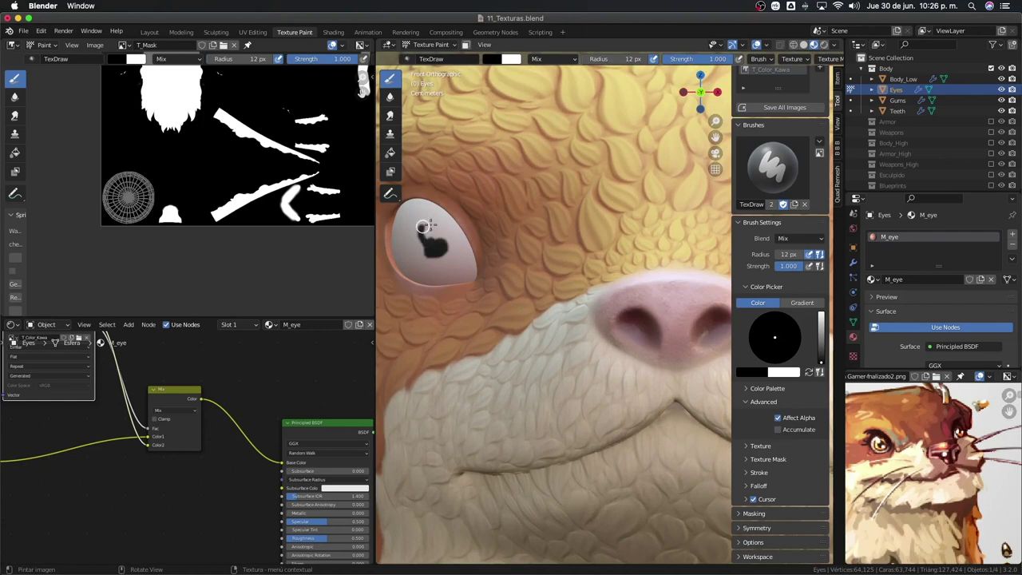
key(ctrl+z)
Bring the T_Color_Kawa texture node into view and open the image browser list.
scroll(447, 256, down, 1)
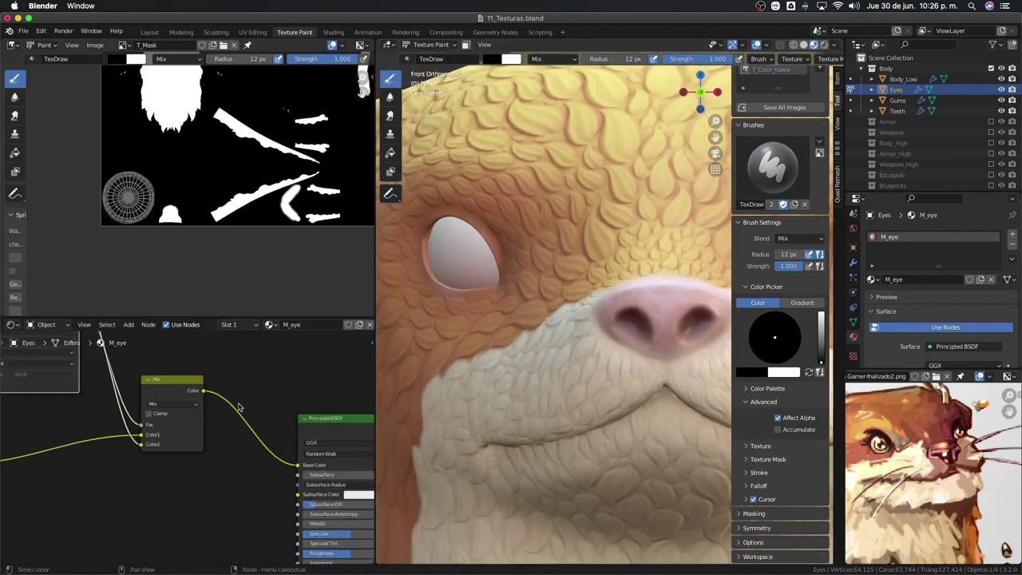
middle_drag(24, 335, 92, 398)
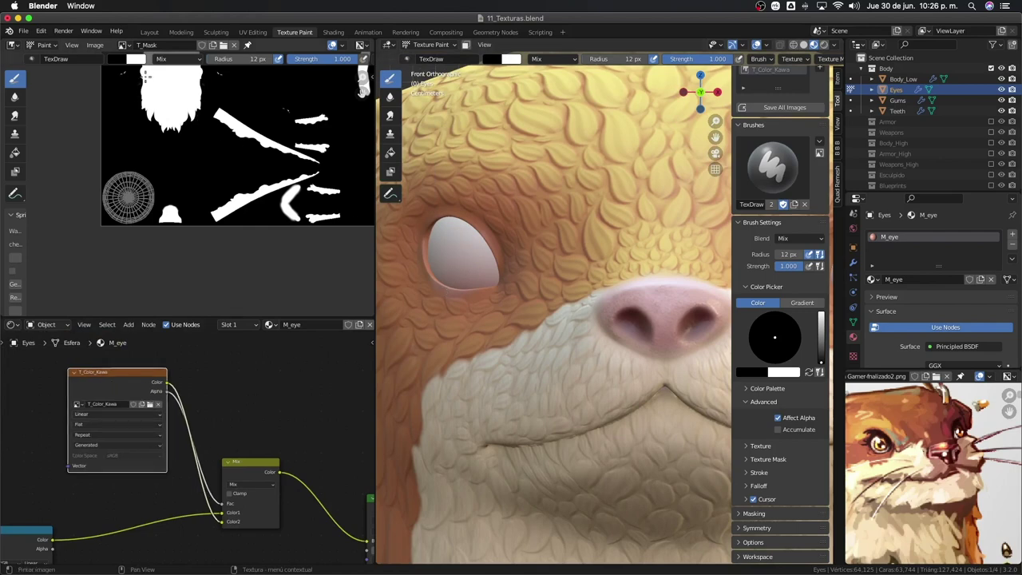
click(124, 45)
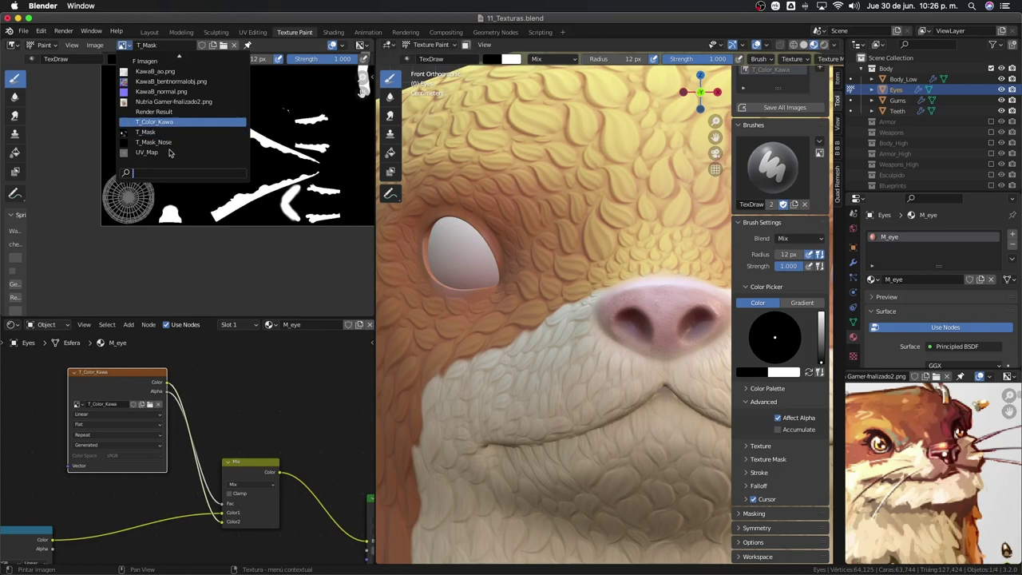
Load T_Color_Kawa as the image to paint on in the Image Editor.
click(156, 121)
scroll(206, 194, up, 3)
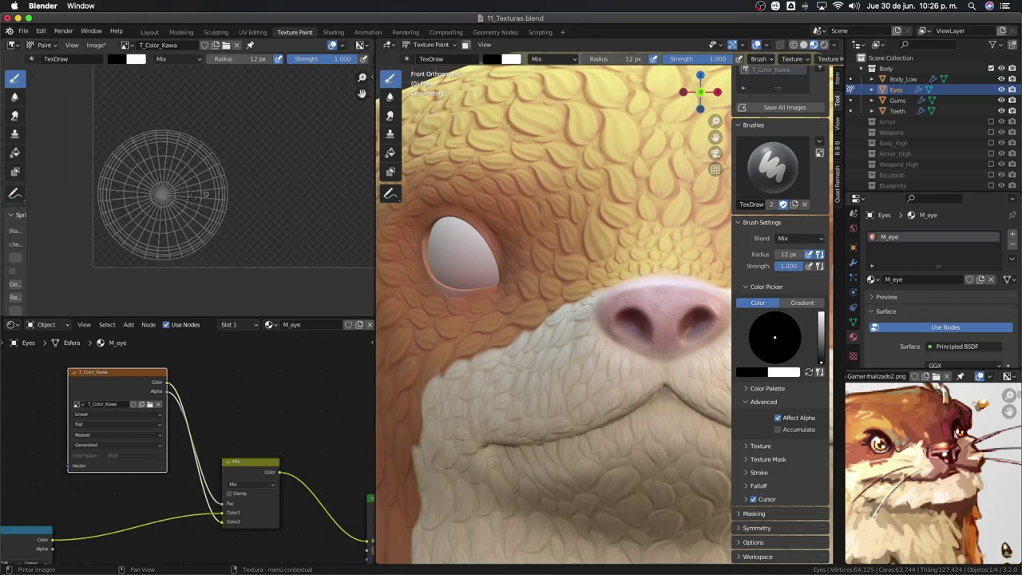
scroll(206, 194, up, 3)
scroll(208, 208, down, 1)
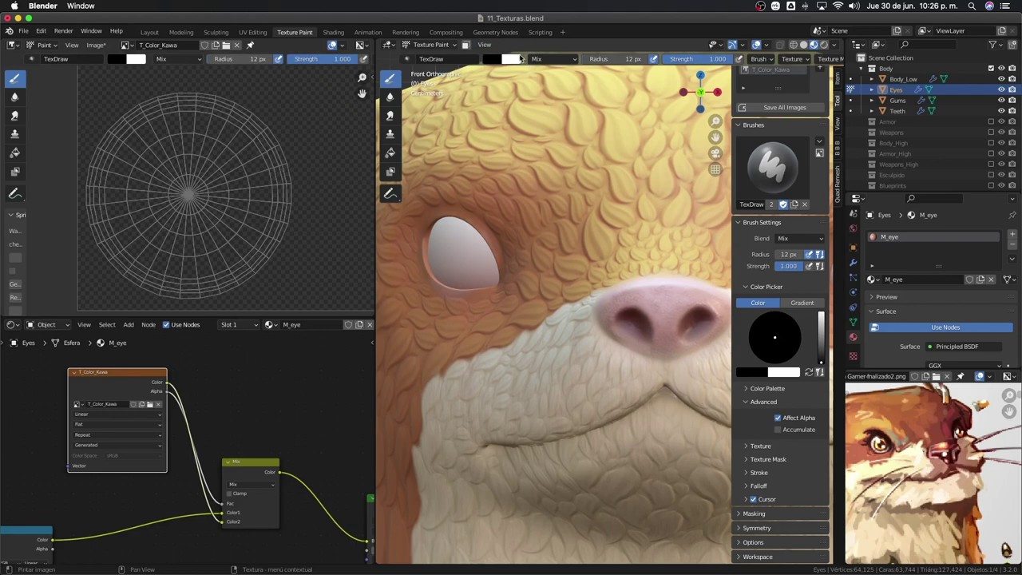
middle_drag(520, 58, 466, 65)
middle_drag(735, 60, 555, 61)
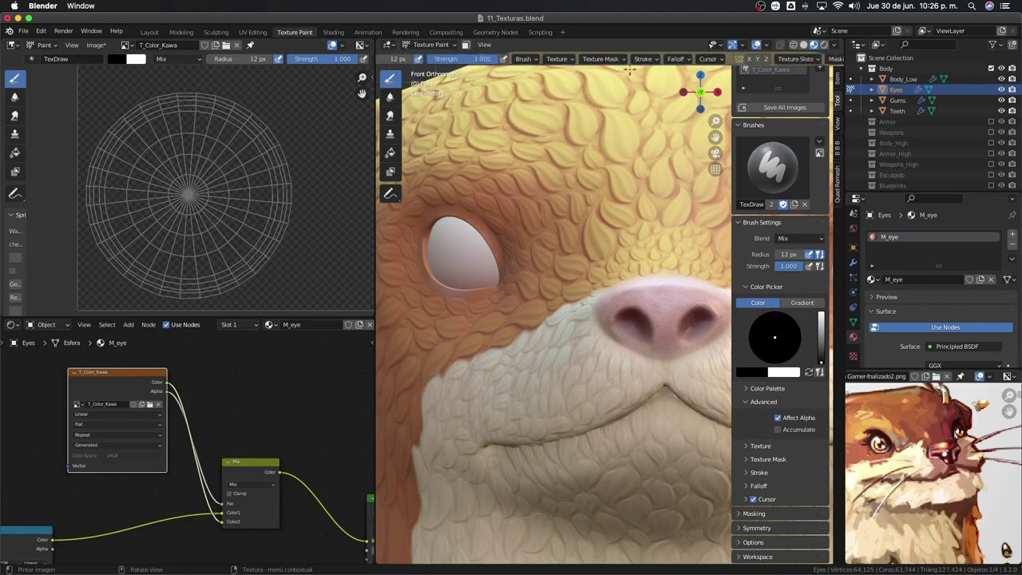
Set the brush Stroke Method to Anchored, then test two strokes and undo them.
click(643, 59)
click(645, 80)
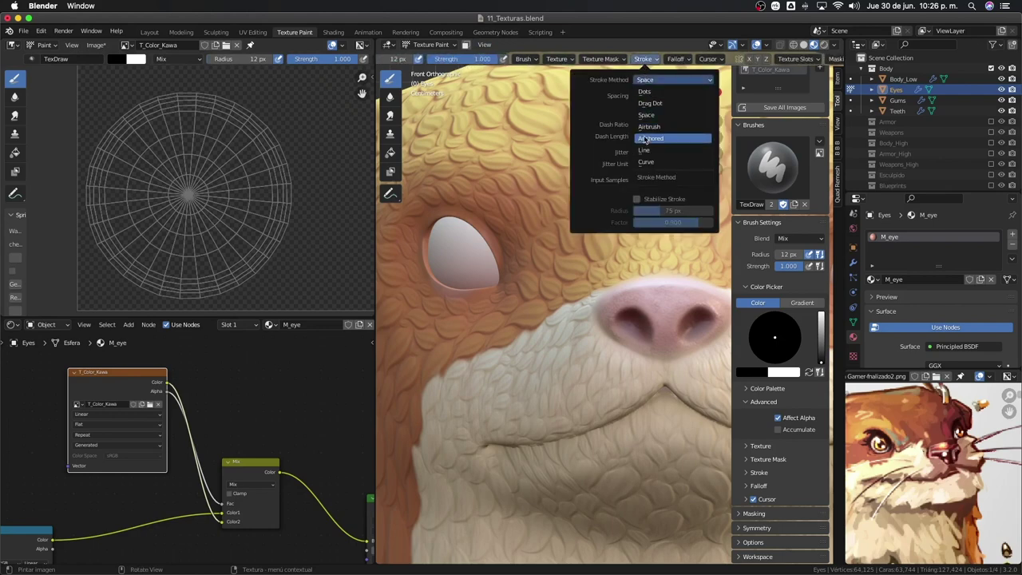
click(652, 139)
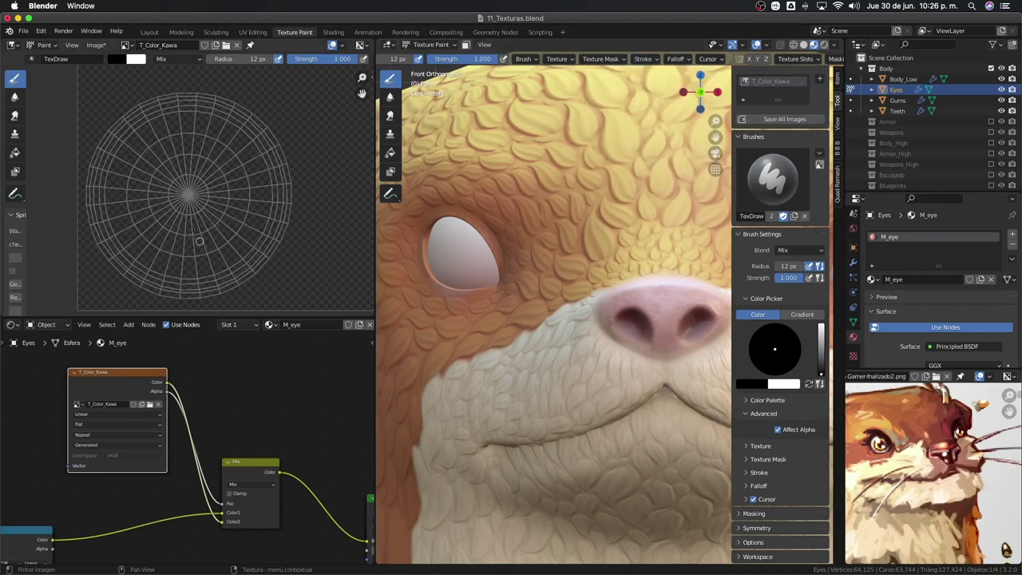
mouse_move(189, 193)
mouse_down()
mouse_move(241, 244)
mouse_move(239, 225)
mouse_up()
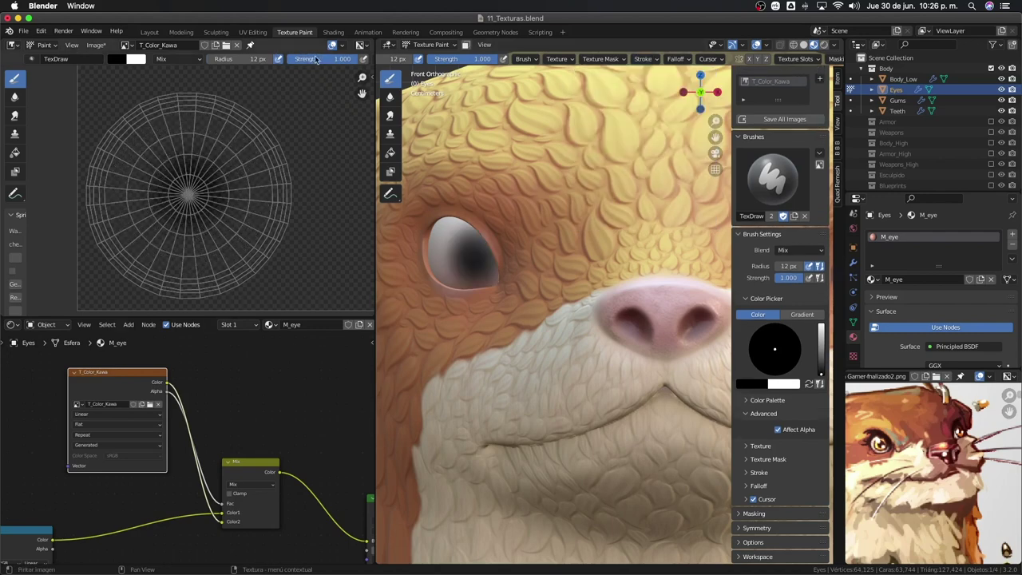
key(ctrl+z)
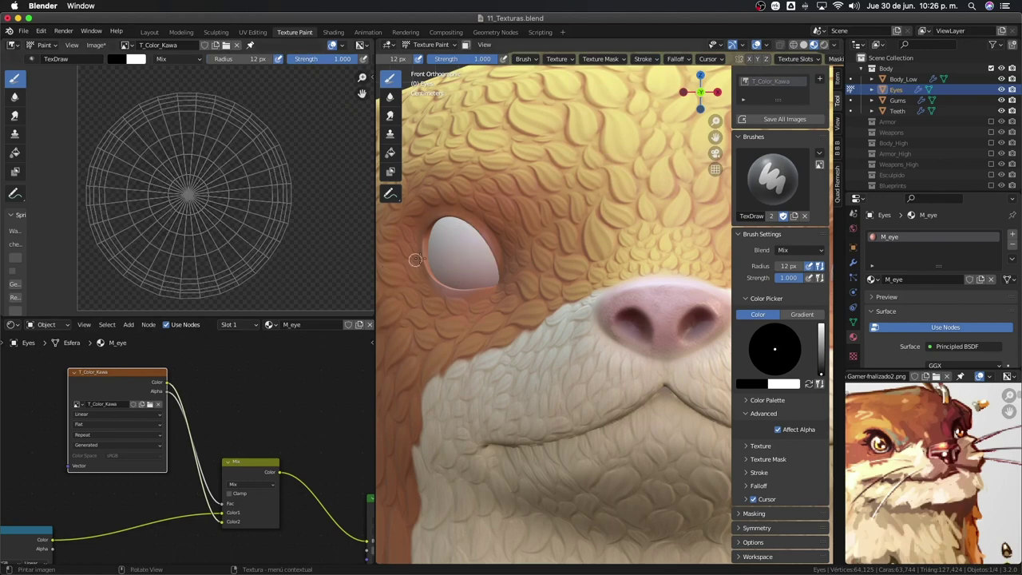
drag(452, 259, 468, 272)
key(ctrl+z)
scroll(197, 214, up, 2)
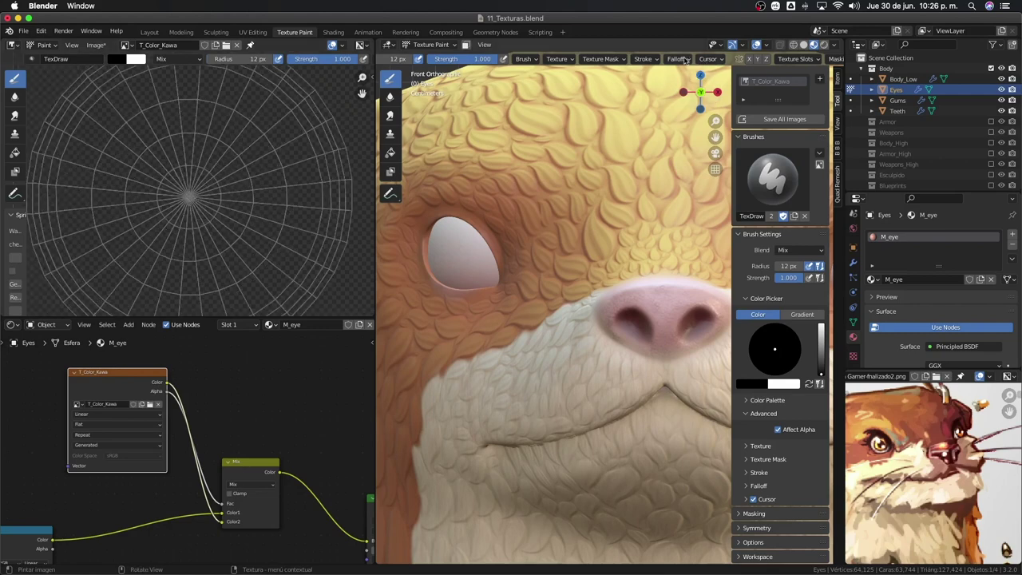
Choose the linear falloff preset and drag its curve point to the top-right for a hard edge.
click(676, 60)
click(672, 195)
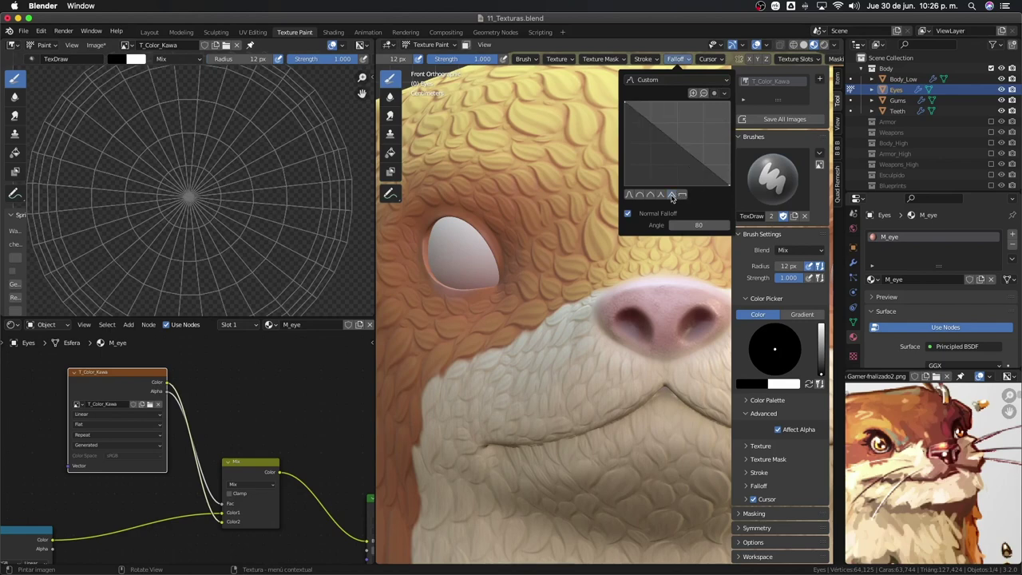
drag(696, 163, 713, 105)
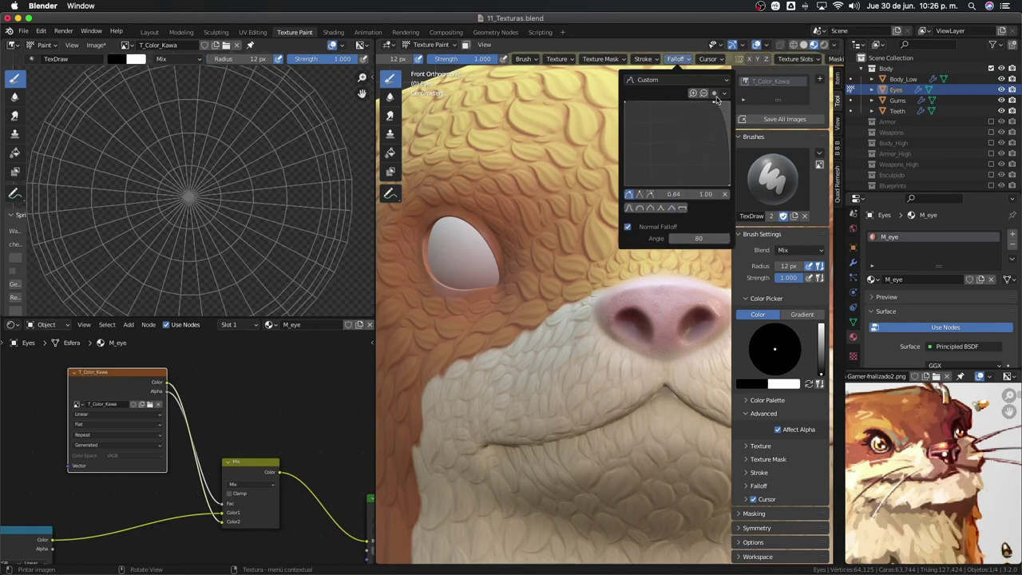
Look over the curve clipping and reset options unchanged, then test-paint a pupil and undo it.
click(725, 95)
click(713, 95)
click(714, 96)
click(725, 95)
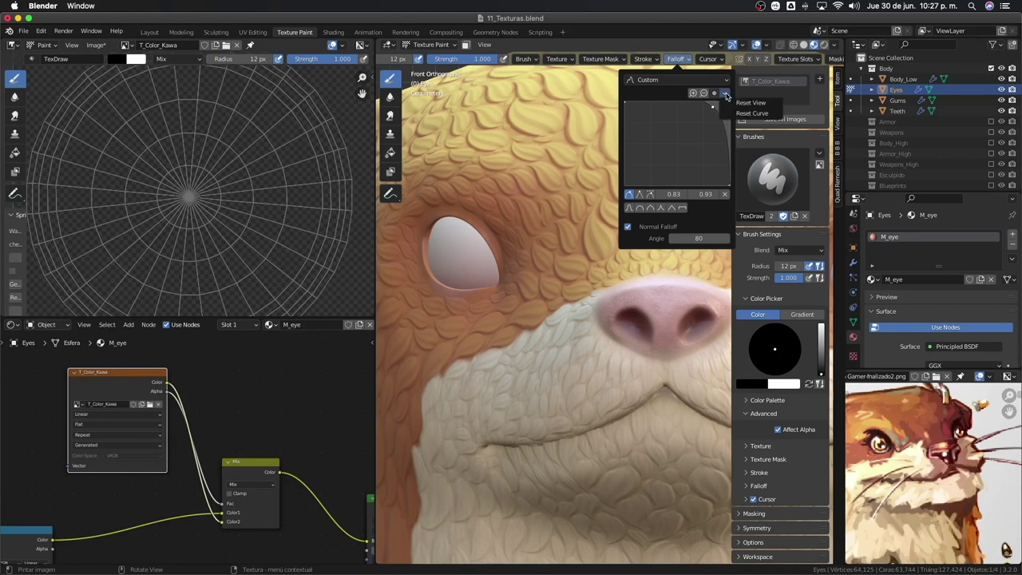
click(716, 111)
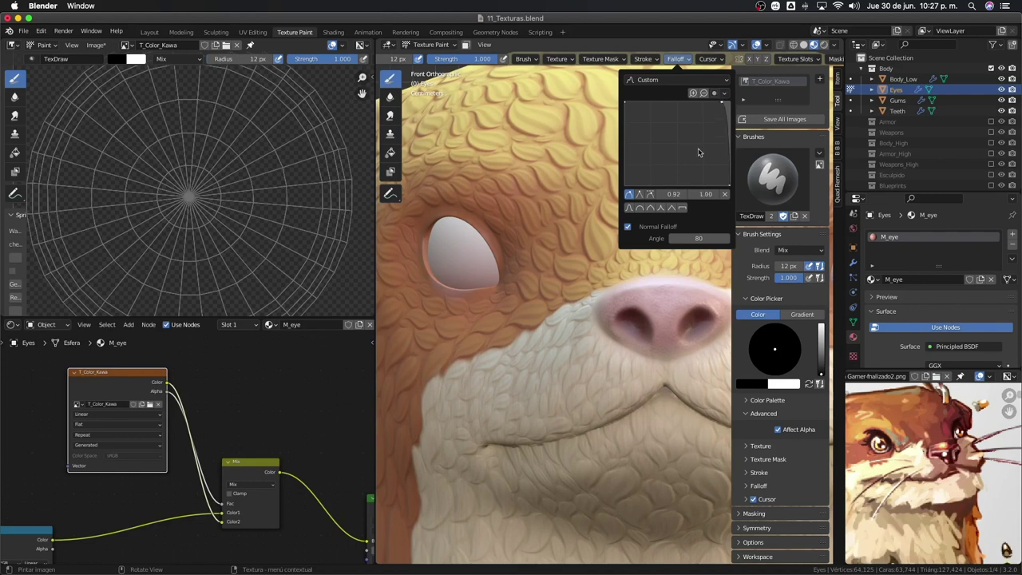
drag(455, 254, 459, 255)
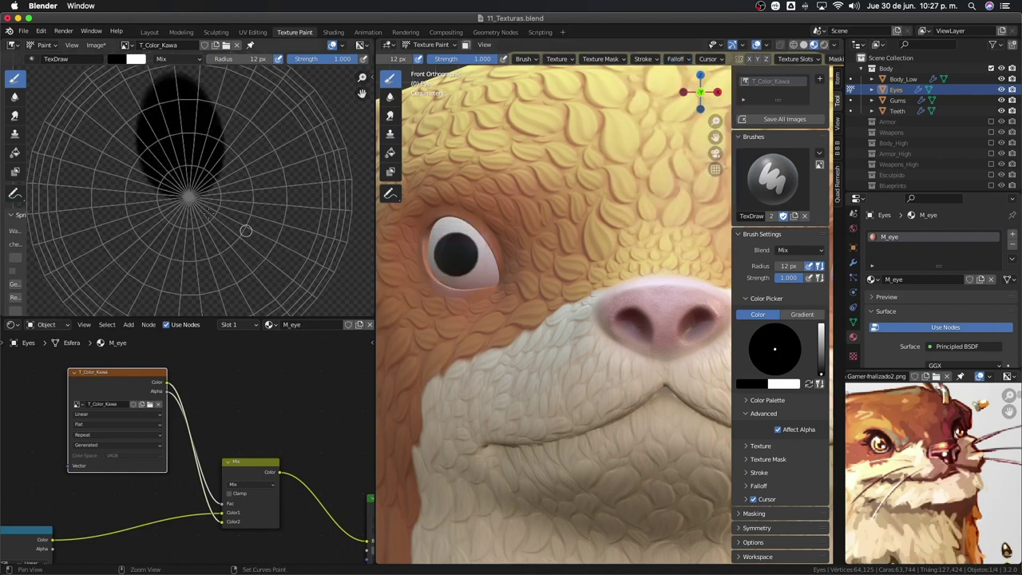
key(ctrl+z)
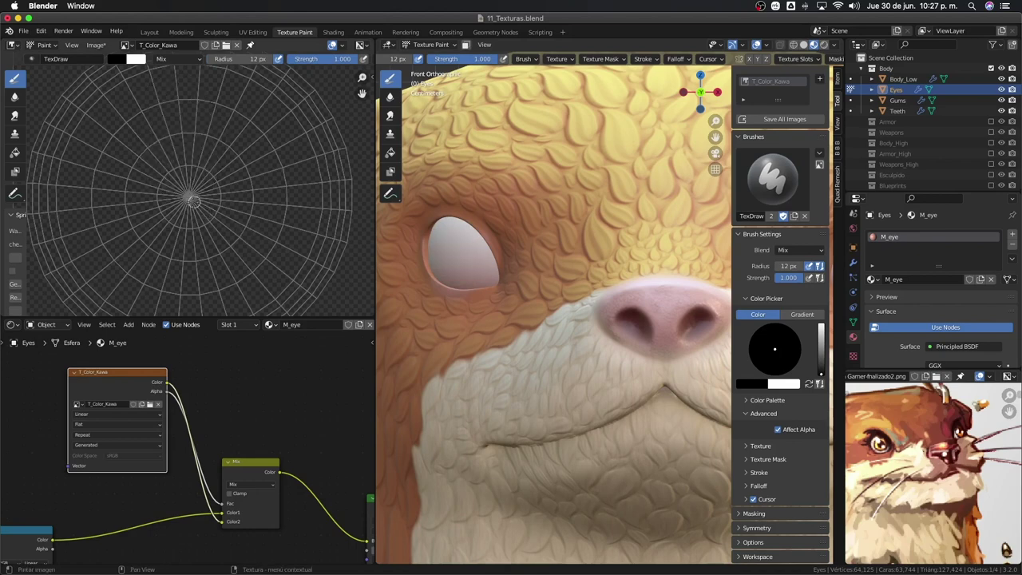
Set the brush colour to very dark red and paint an anchored disc over the iris centre.
right_click(197, 192)
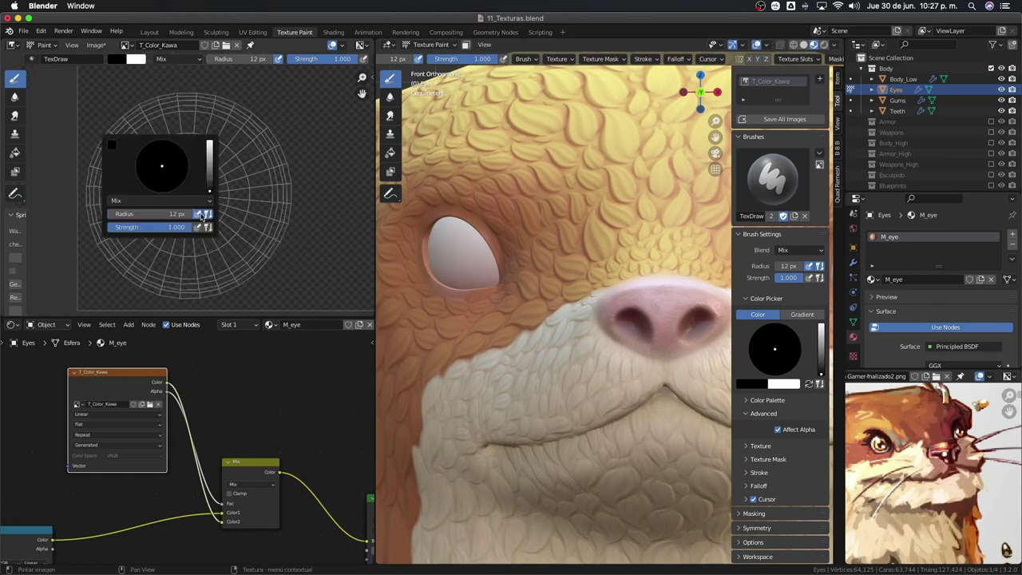
scroll(207, 204, down, 2)
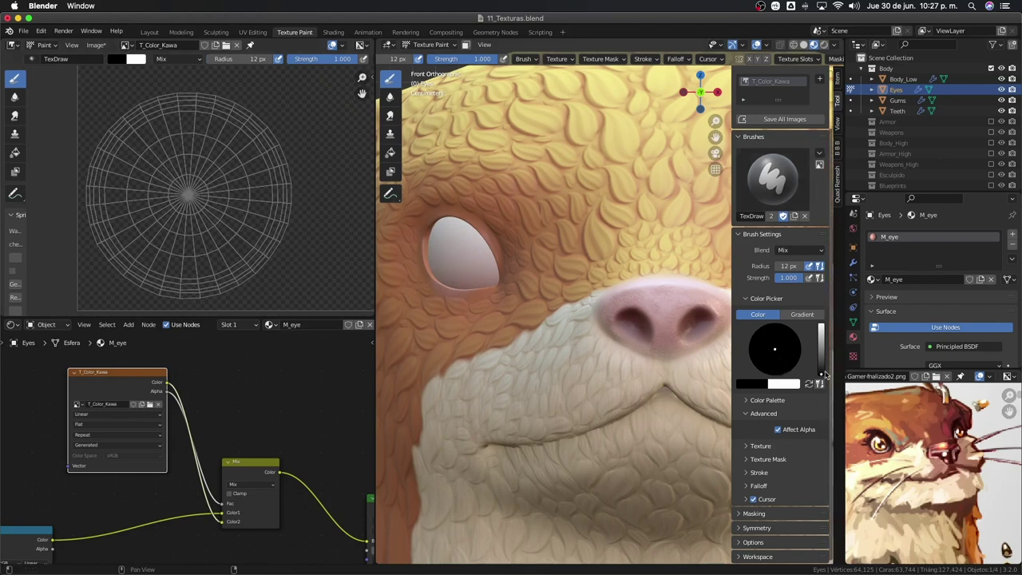
drag(821, 373, 820, 356)
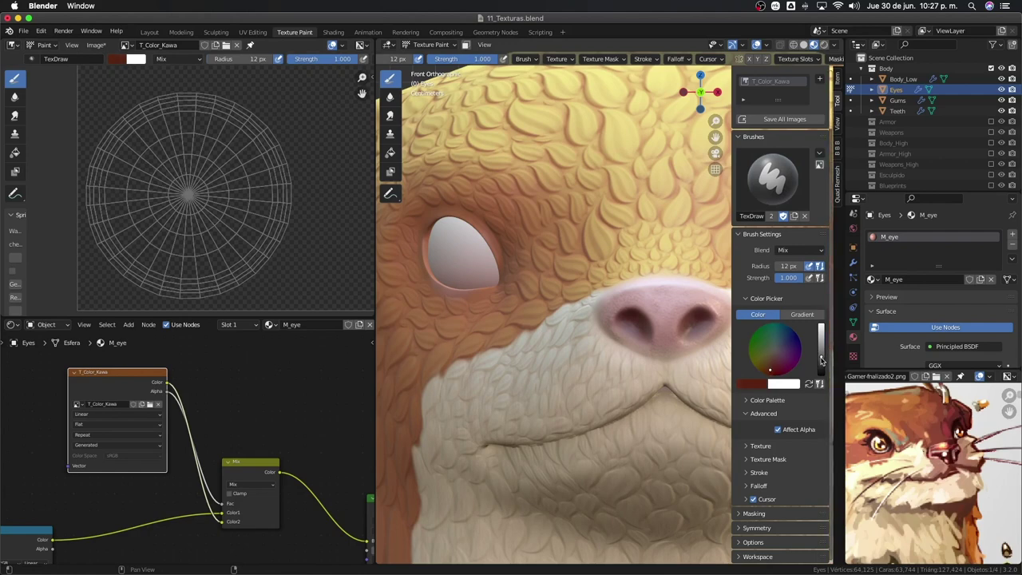
drag(820, 357, 820, 370)
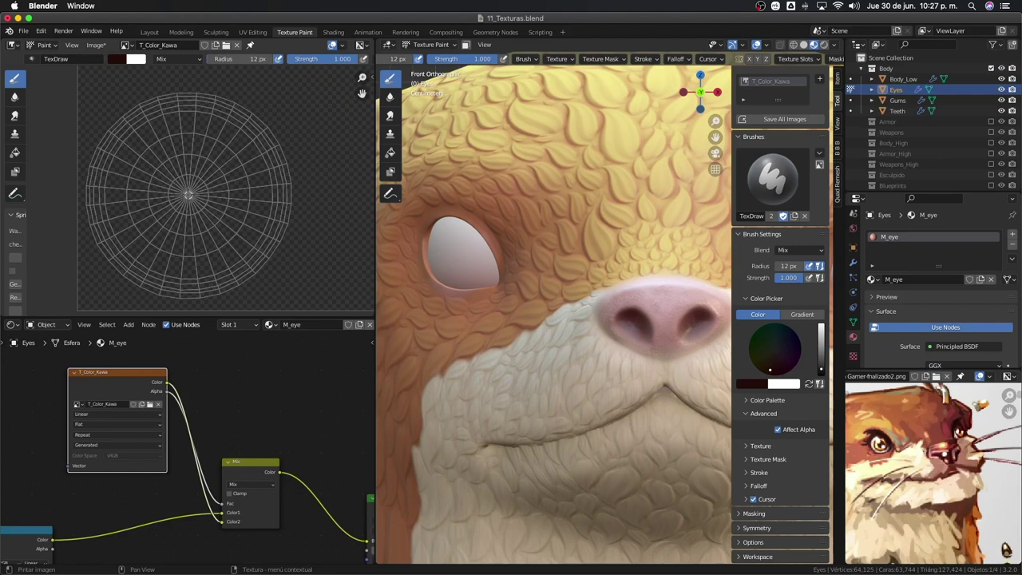
drag(188, 195, 238, 237)
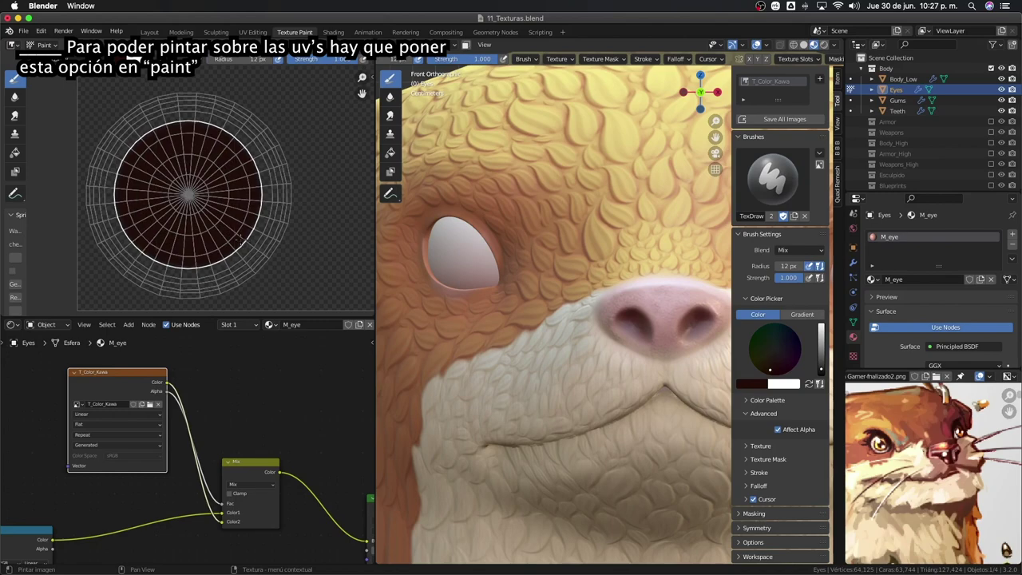
middle_drag(608, 343, 578, 347)
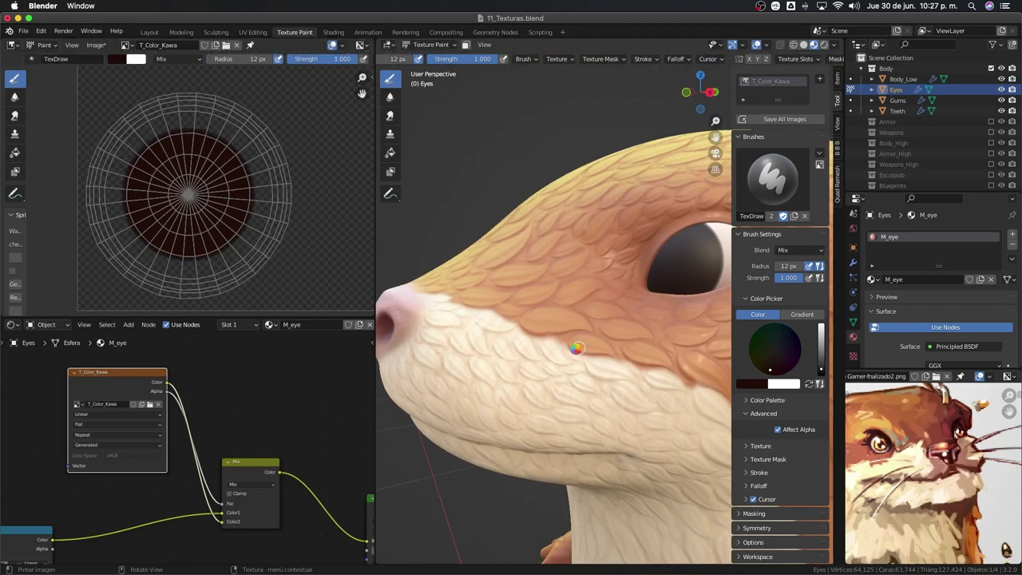
Brighten the brush colour, then eyedropper a yellow from the reference eye image.
scroll(576, 347, down, 5)
mouse_move(576, 347)
middle_down()
mouse_move(739, 345)
mouse_move(650, 120)
middle_up()
scroll(650, 119, up, 3)
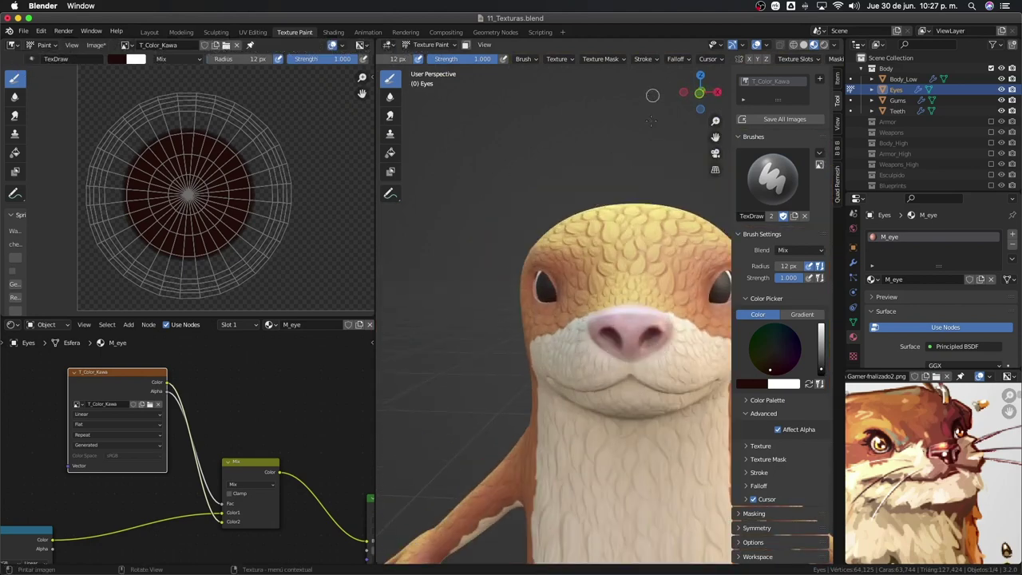
drag(820, 369, 820, 327)
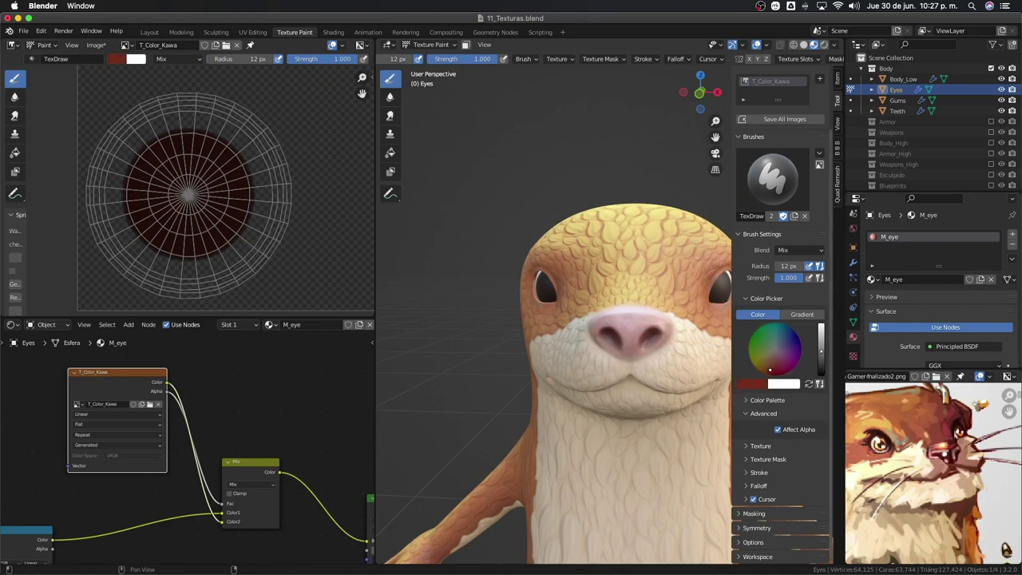
click(769, 380)
click(826, 346)
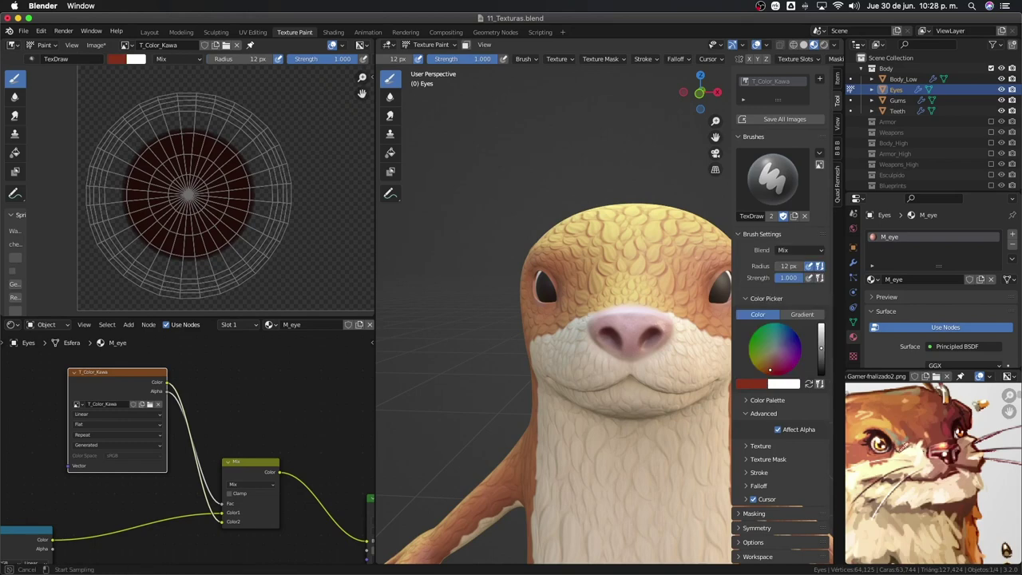
click(882, 442)
Resample the brush colour as orange from the reference otter's eye.
scroll(886, 447, up, 2)
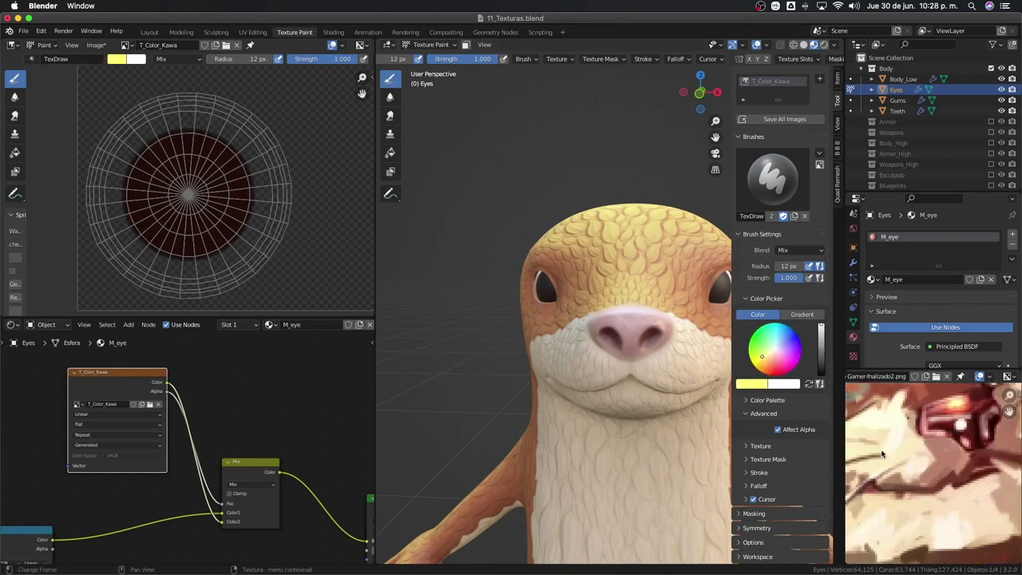
scroll(942, 467, up, 1)
scroll(956, 475, up, 1)
scroll(957, 474, up, 2)
scroll(956, 474, up, 1)
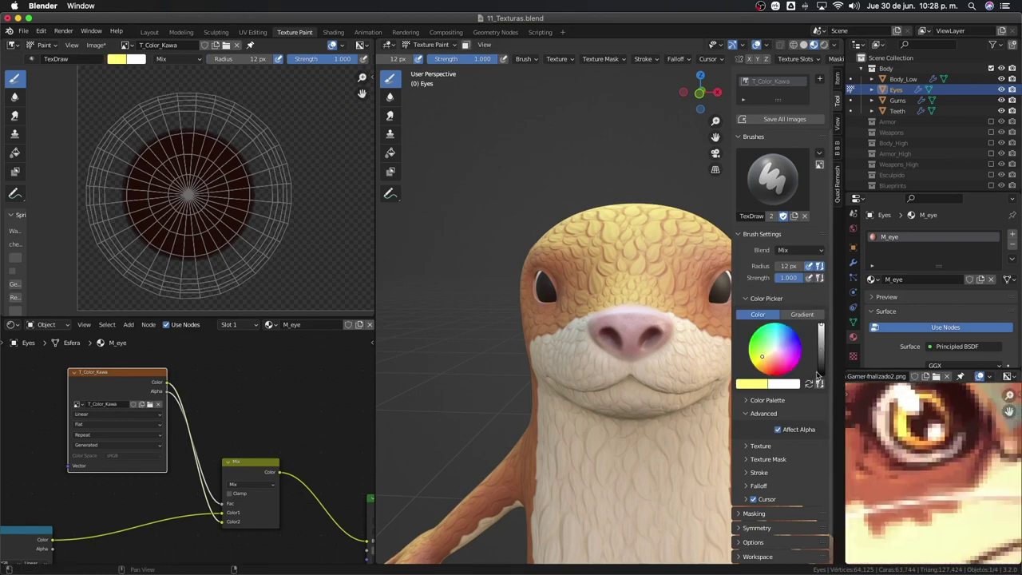
click(758, 385)
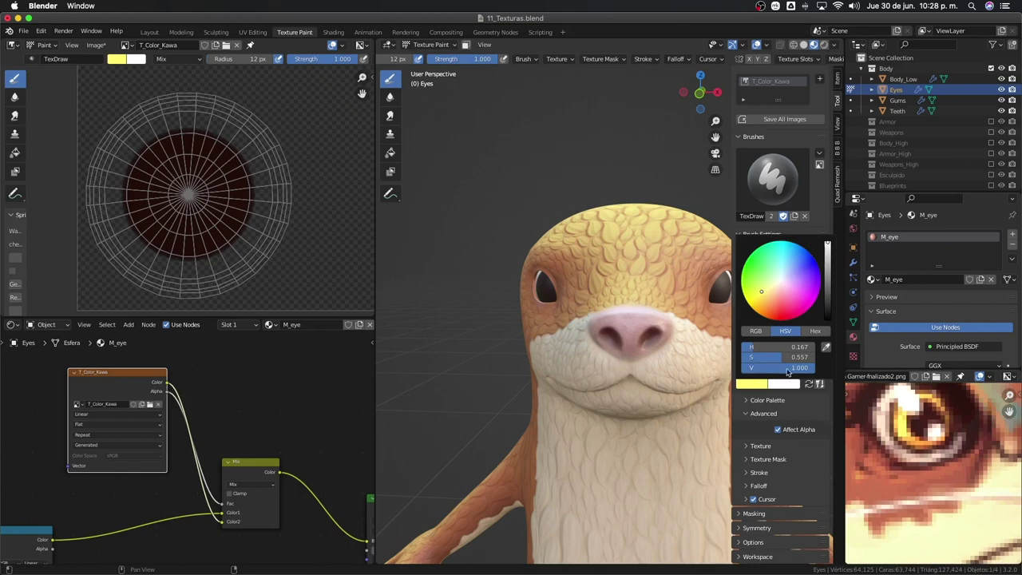
click(825, 346)
click(922, 431)
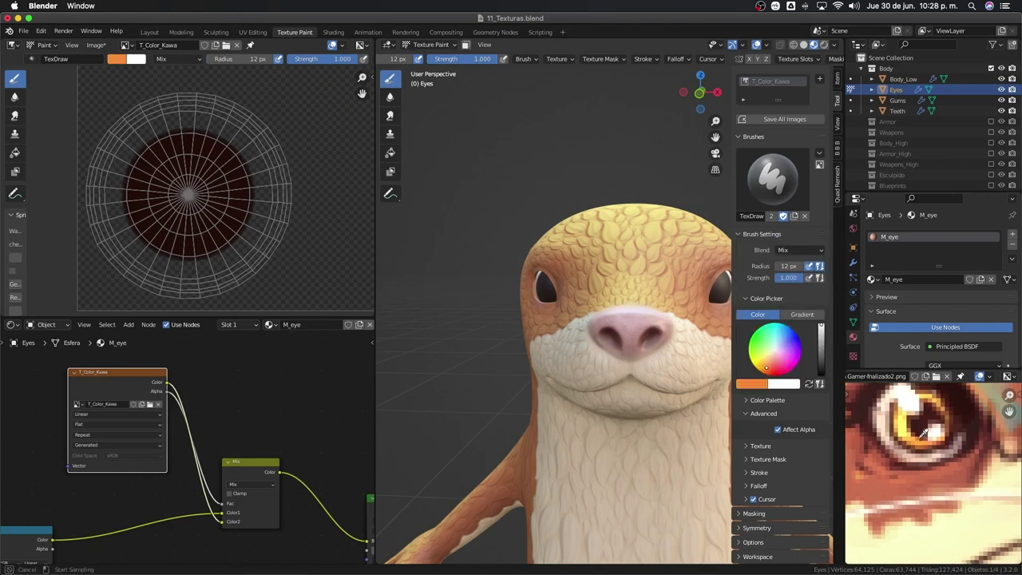
scroll(205, 230, up, 1)
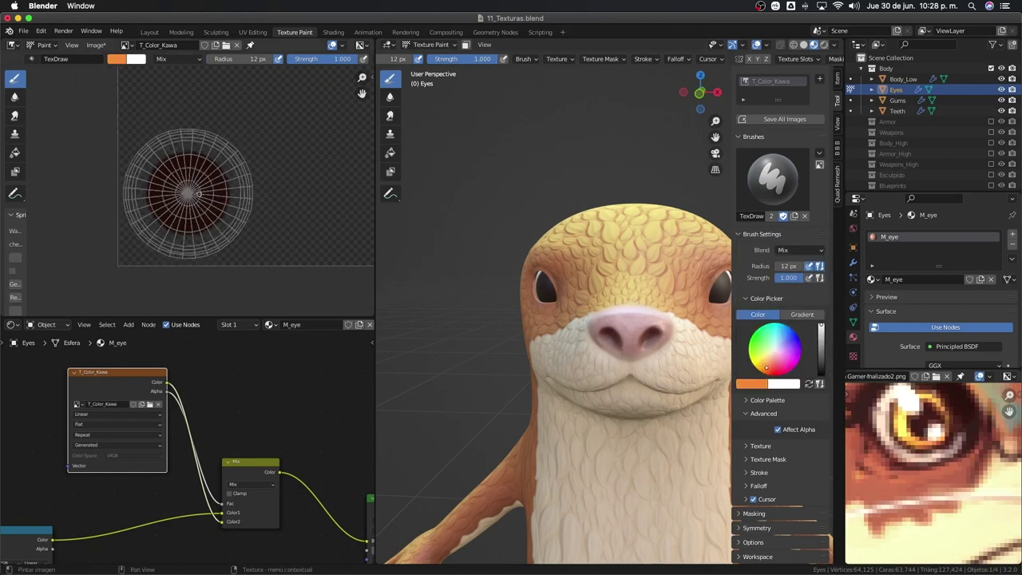
scroll(204, 230, up, 1)
scroll(205, 229, up, 1)
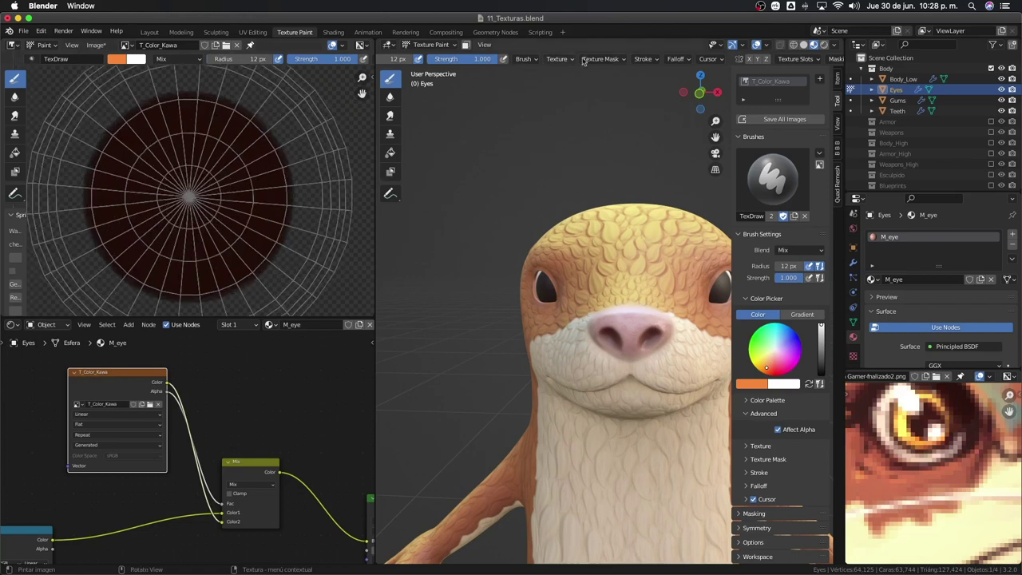
Reset the falloff to a smooth curve and test an orange dab on the eye, then undo it.
click(677, 60)
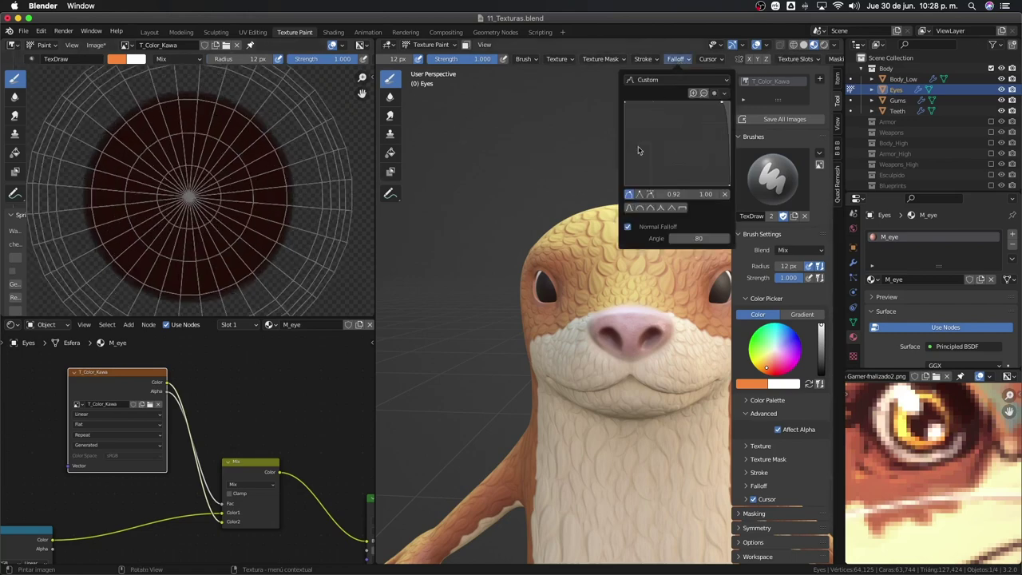
click(628, 207)
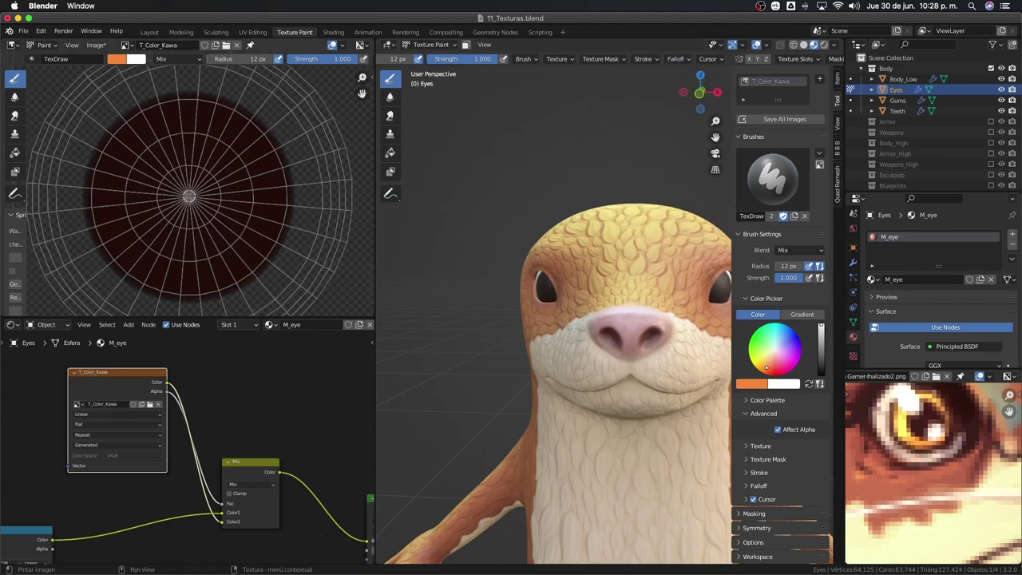
drag(188, 196, 188, 196)
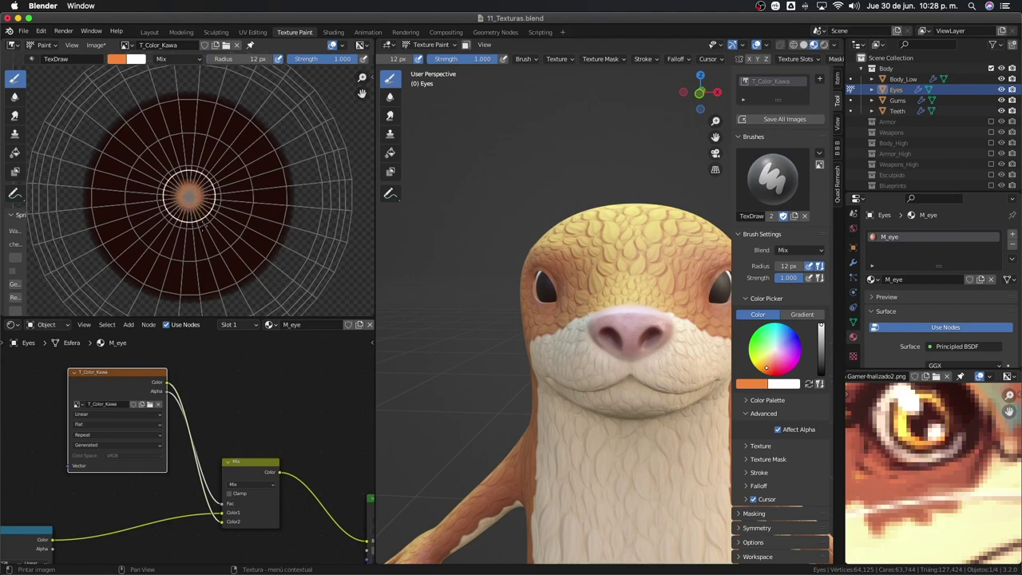
drag(206, 234, 269, 267)
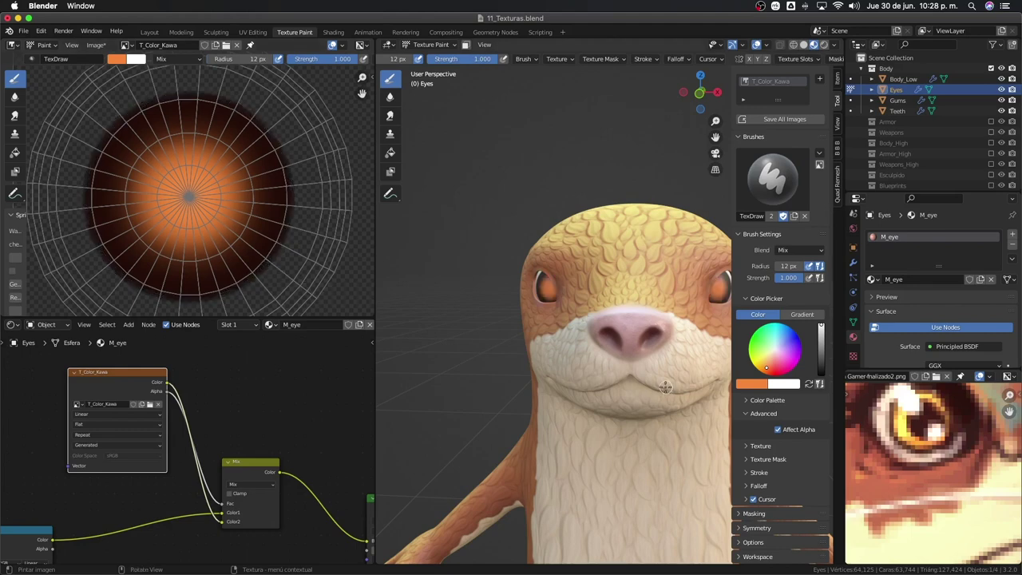
key(ctrl+z)
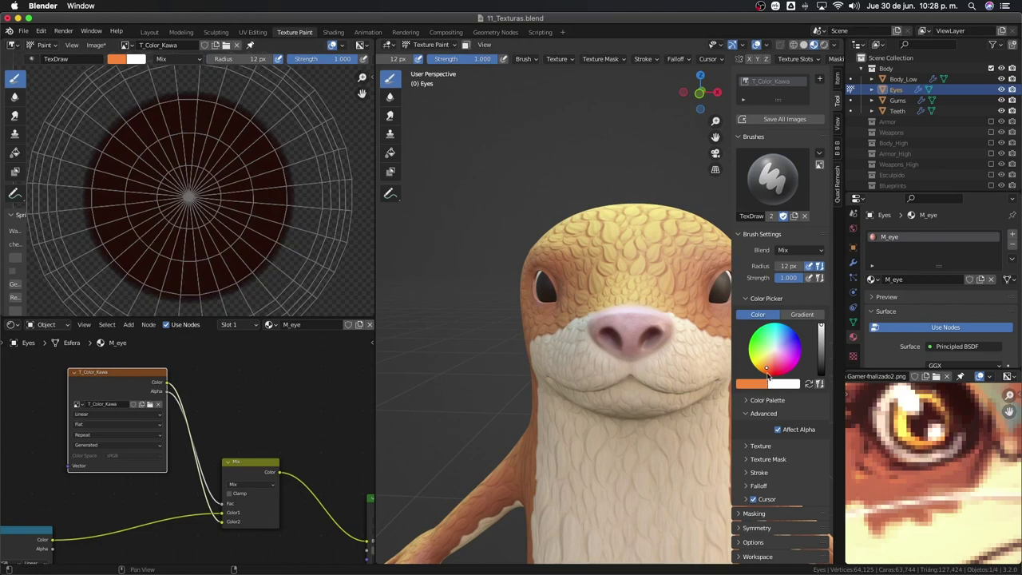
Shift the brush colour to a warmer orange and reapply a smooth falloff preset.
click(770, 370)
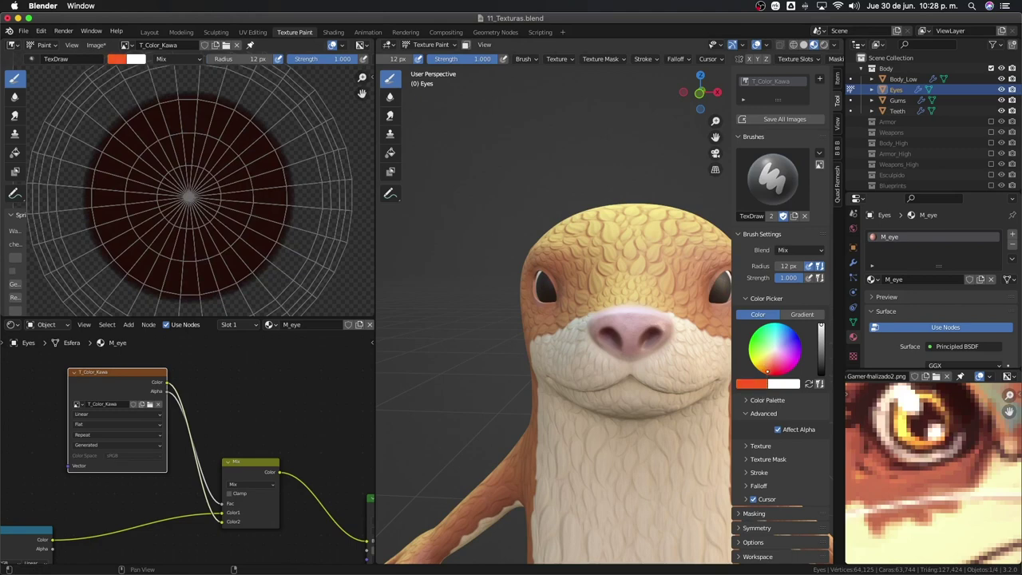
click(766, 369)
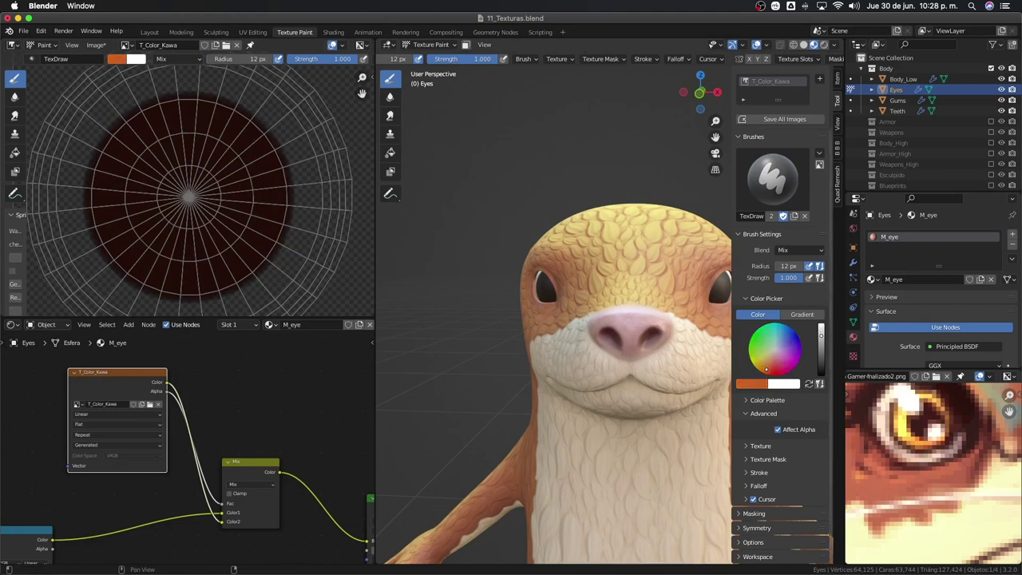
click(675, 60)
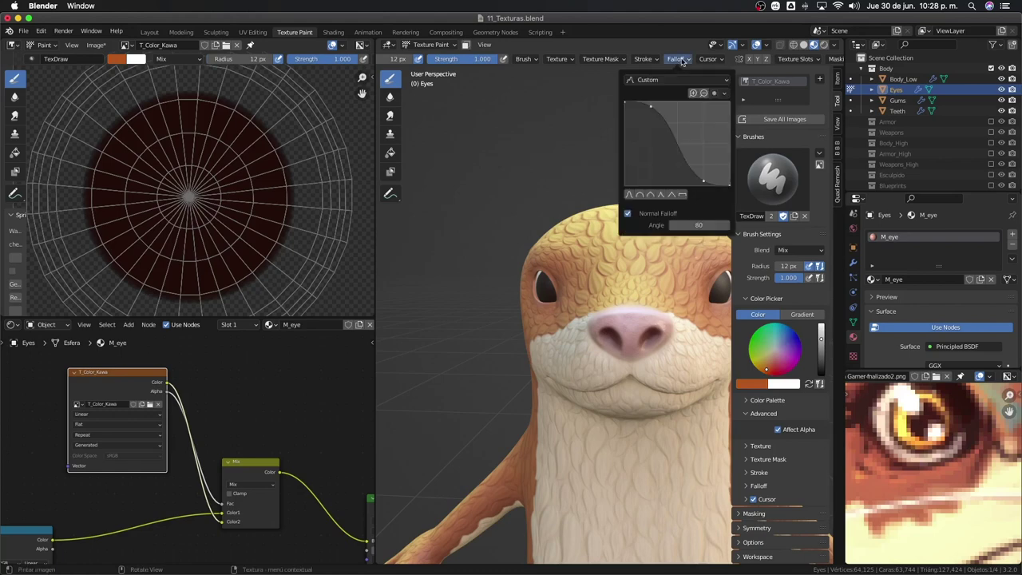
click(642, 196)
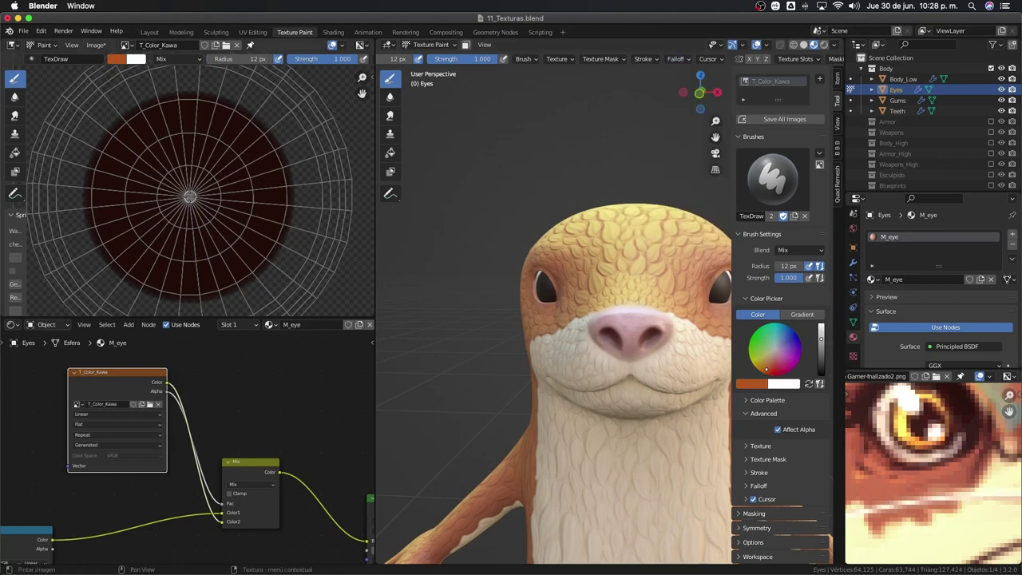
key(f)
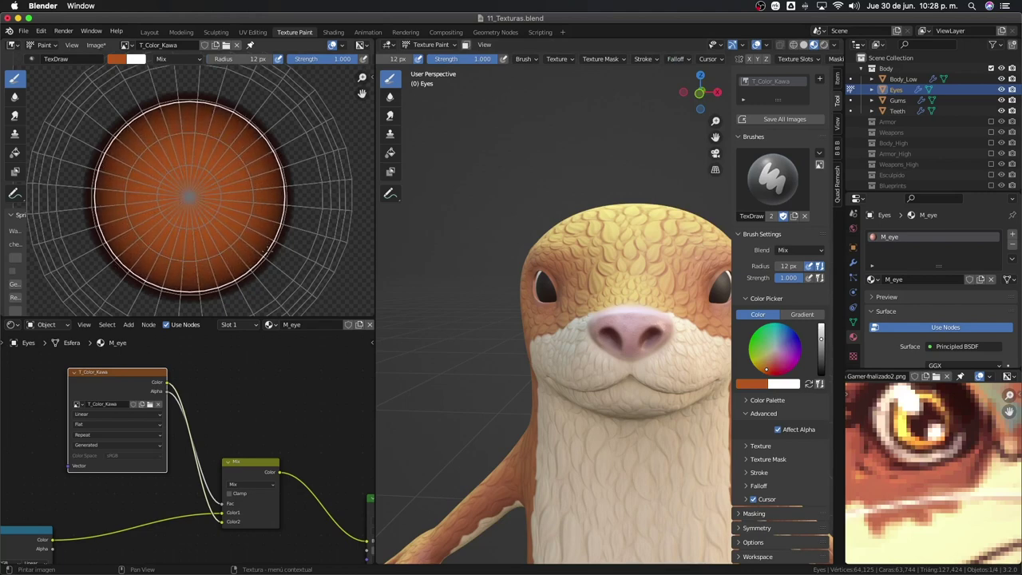
key(Escape)
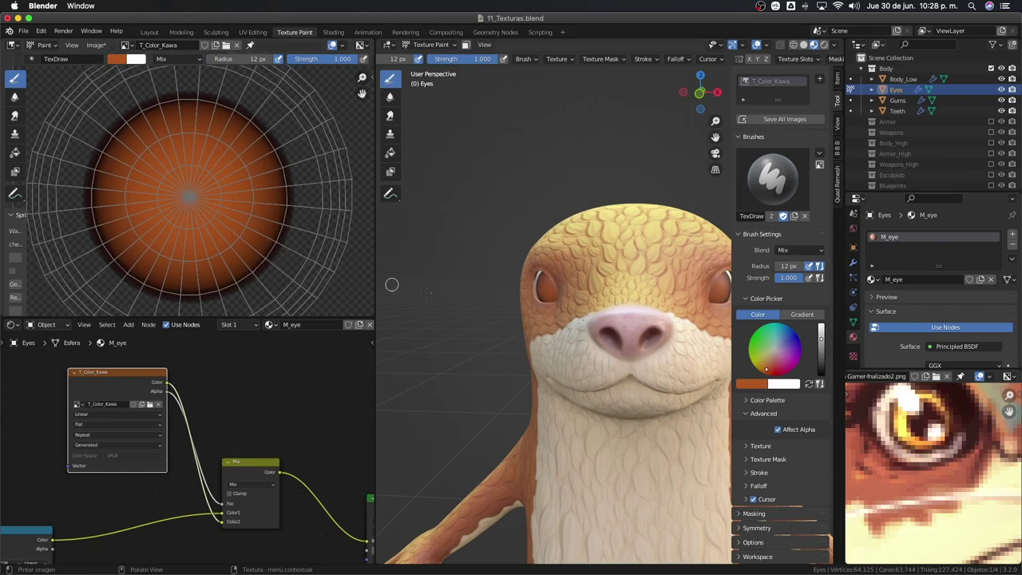
middle_drag(700, 325, 581, 300)
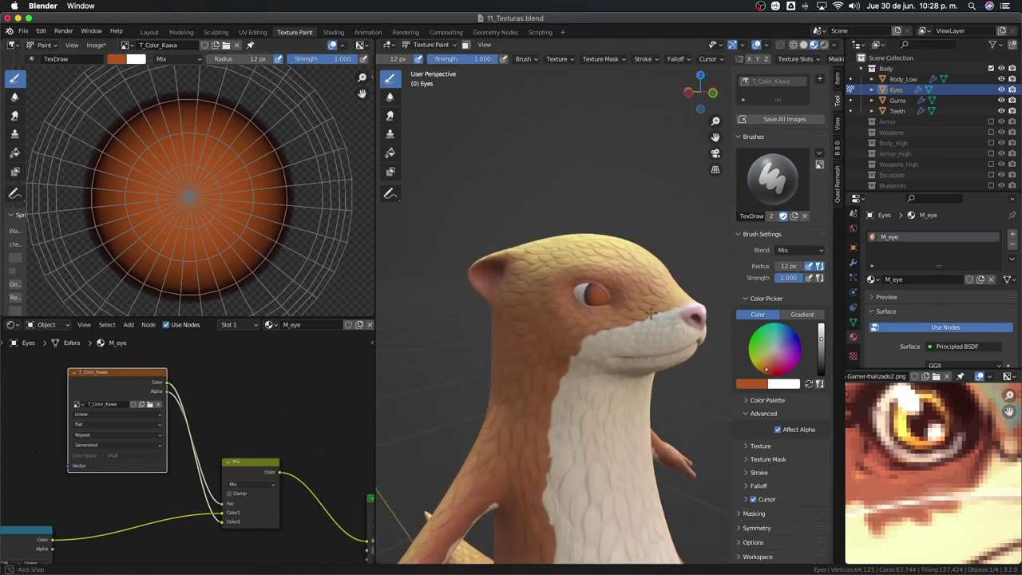
Switch to golden brown and paint a radial gradient from the centre across the eye disc.
click(765, 370)
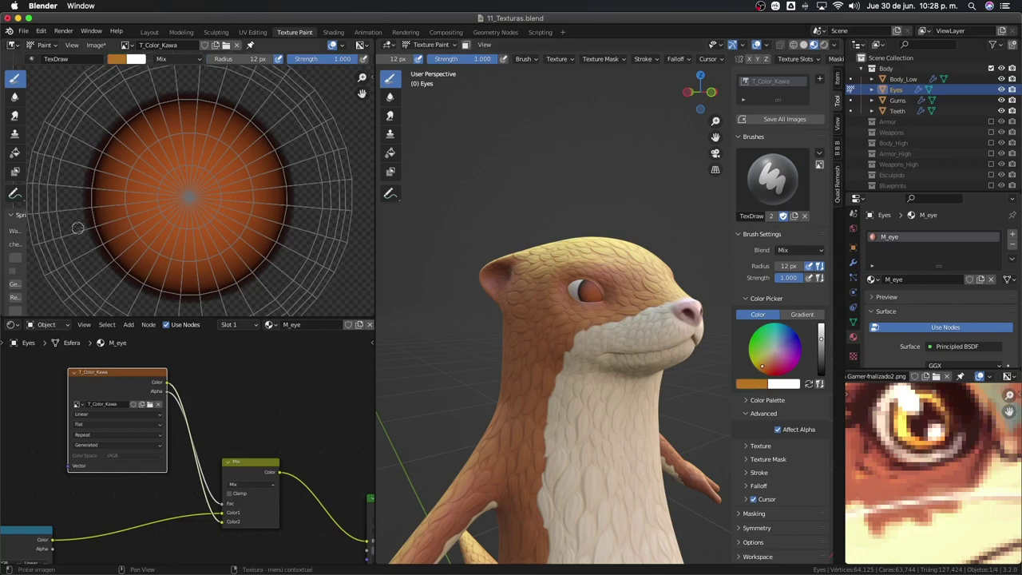
key(ctrl+z)
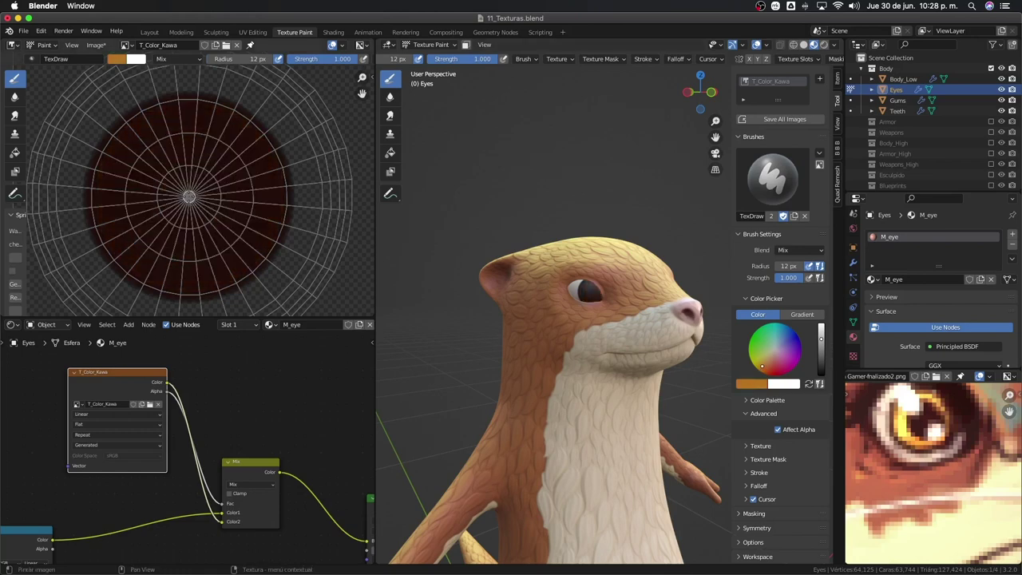
drag(189, 196, 254, 266)
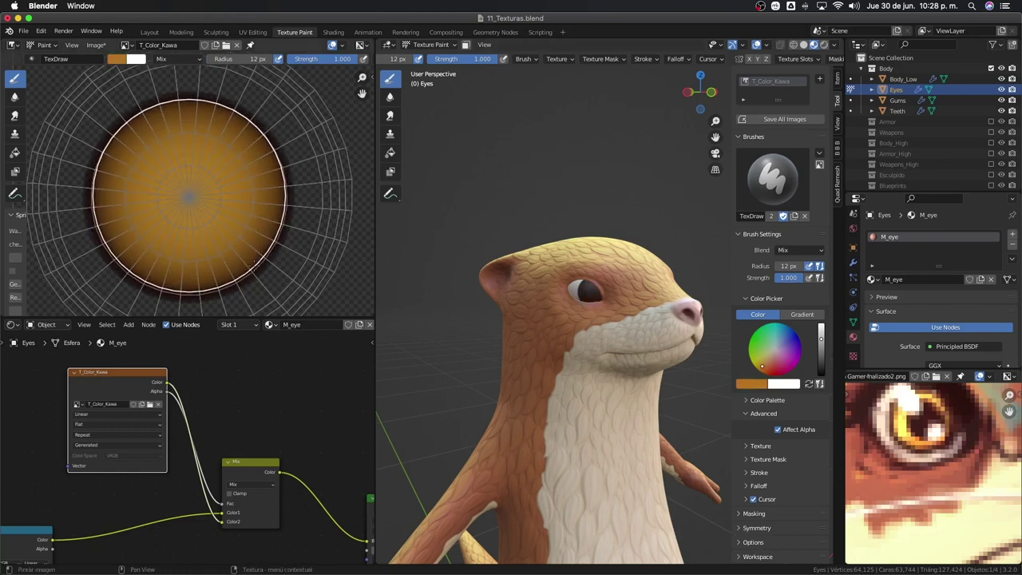
key(ctrl+z)
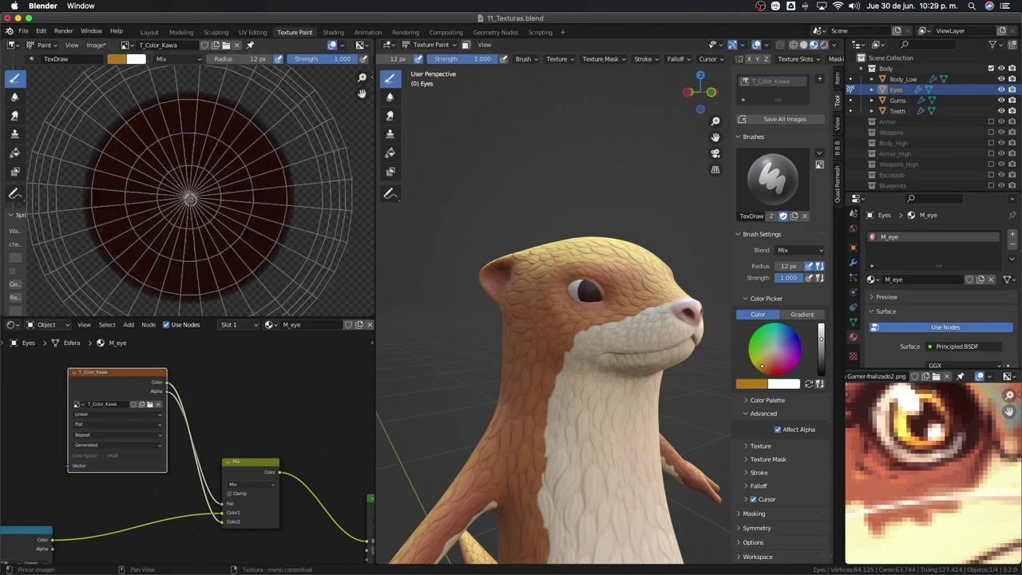
drag(189, 195, 263, 254)
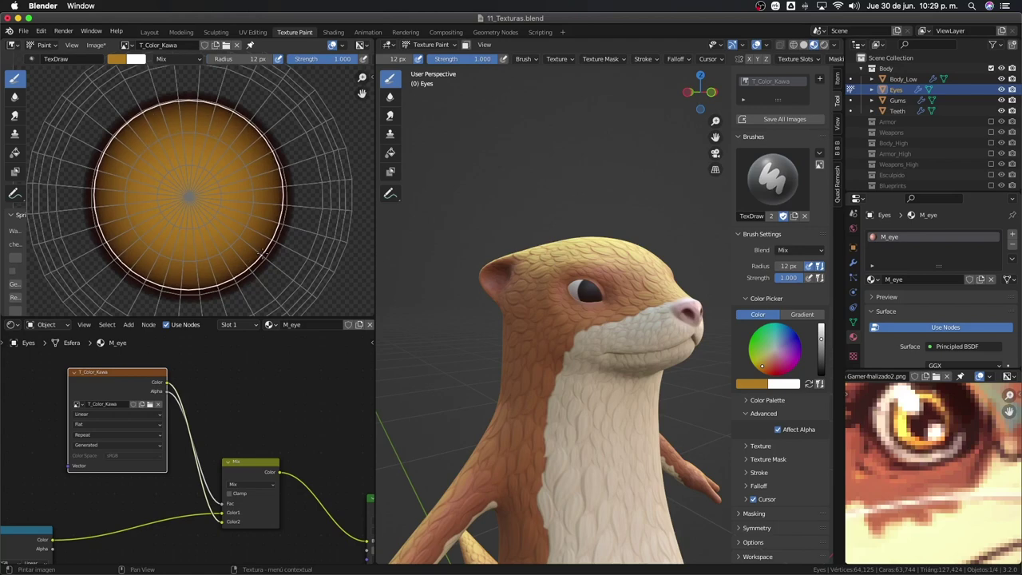
key(ctrl+z)
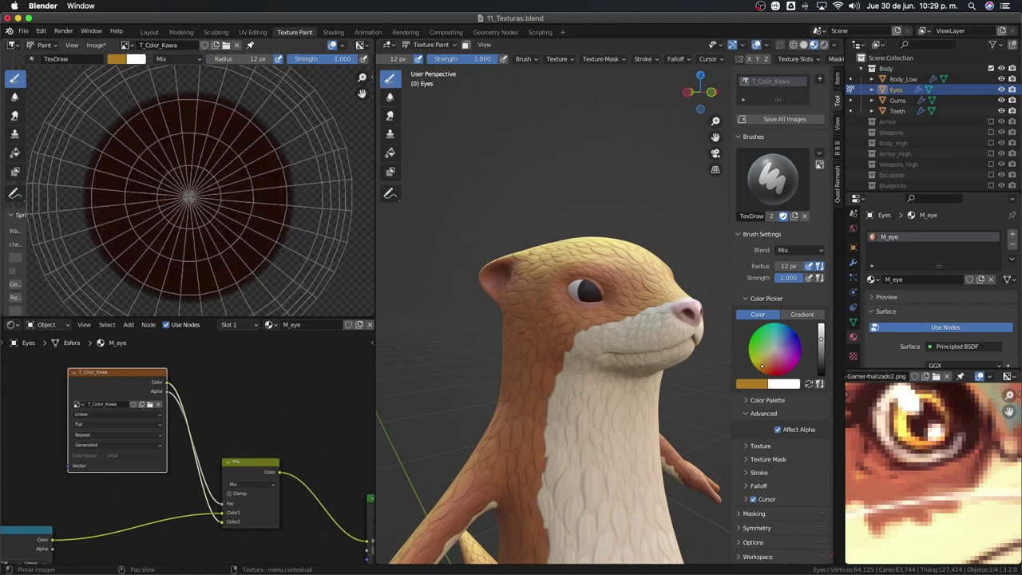
drag(189, 196, 257, 269)
mouse_move(483, 310)
middle_down()
mouse_move(506, 320)
mouse_move(536, 294)
mouse_move(598, 321)
mouse_move(514, 229)
middle_up()
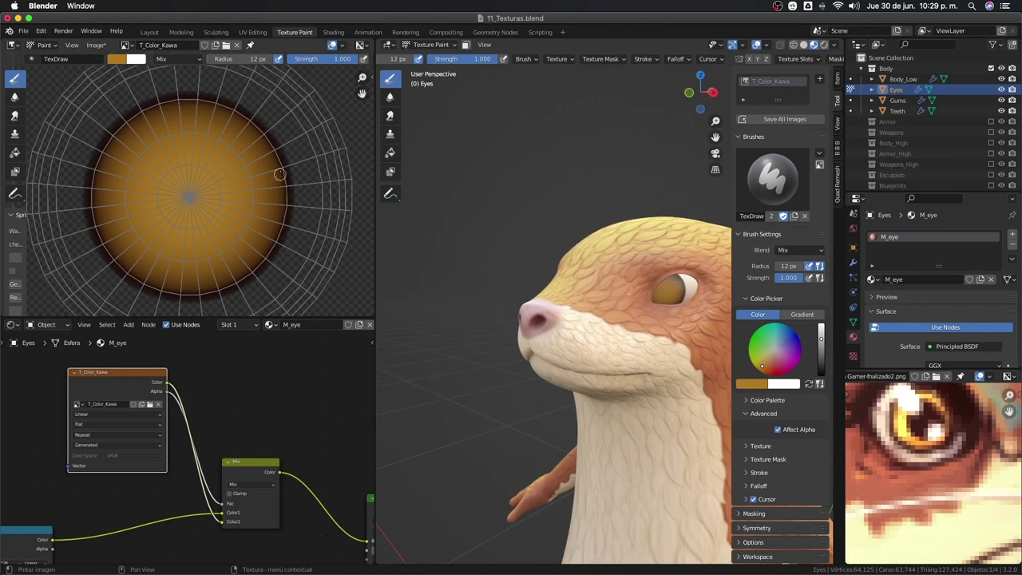
middle_drag(651, 306, 553, 257)
scroll(599, 275, up, 5)
scroll(603, 287, up, 3)
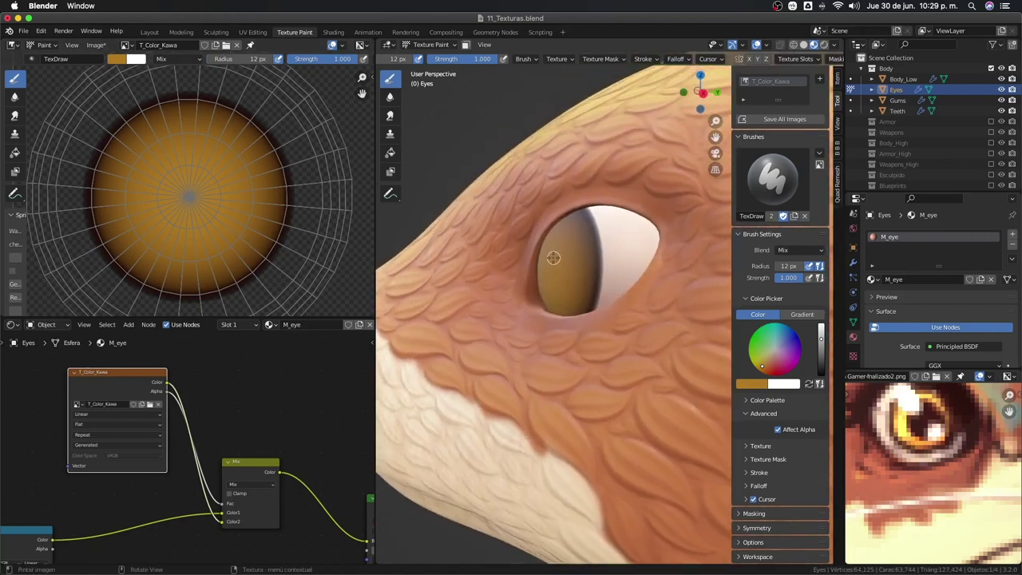
Enter Edit Mode on the eye, turn on proportional editing, and trial-cancel move and scale transforms.
key(Tab)
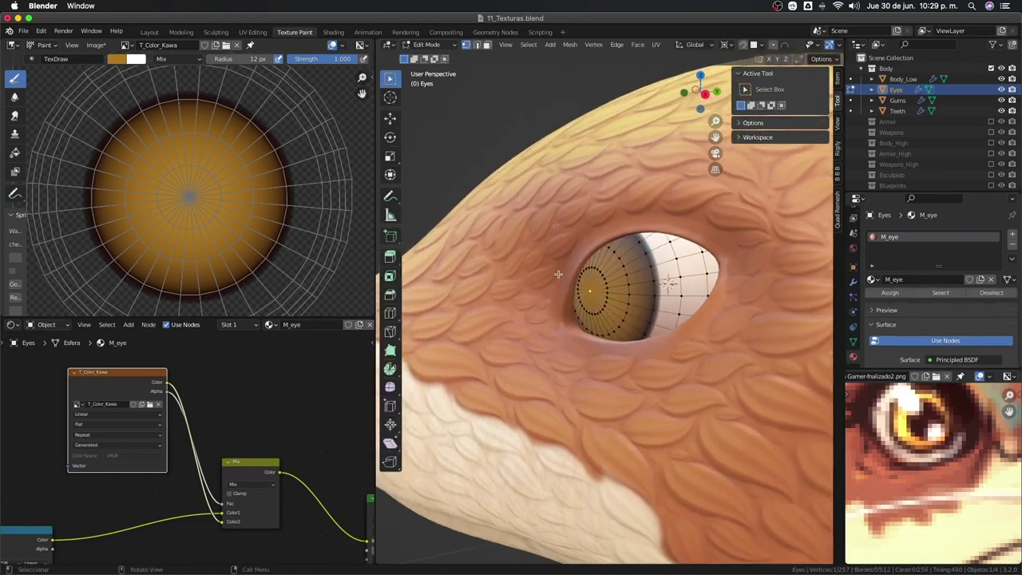
key(KP_1)
middle_drag(604, 317, 638, 167)
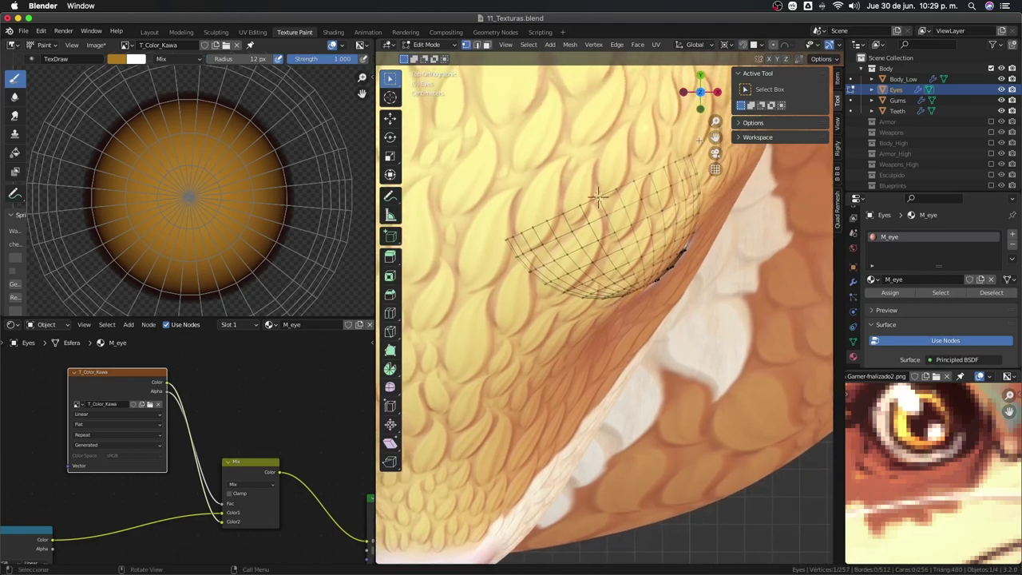
key(o)
key(g)
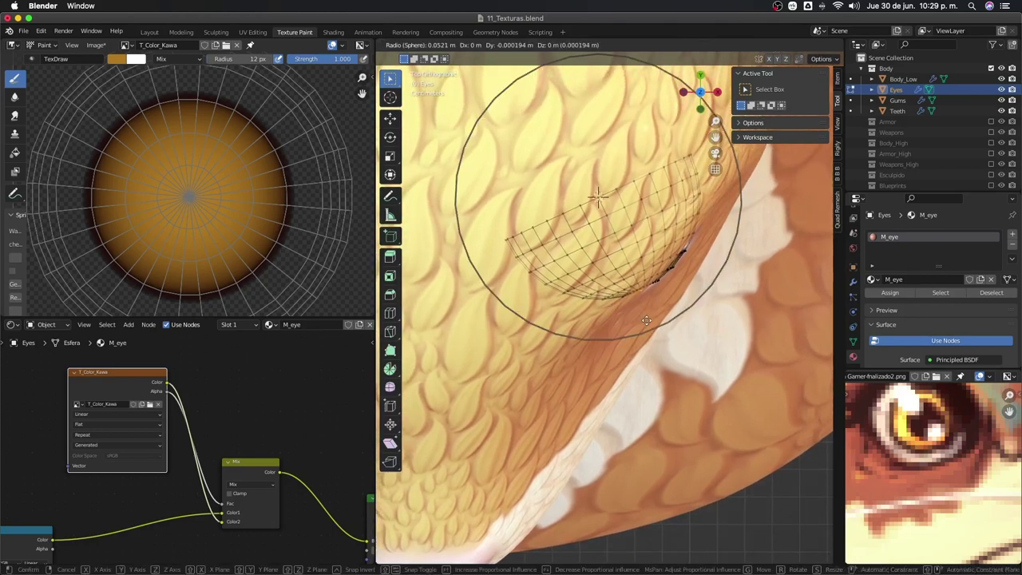
scroll(645, 319, up, 2)
scroll(645, 320, up, 2)
scroll(645, 319, up, 2)
key(Escape)
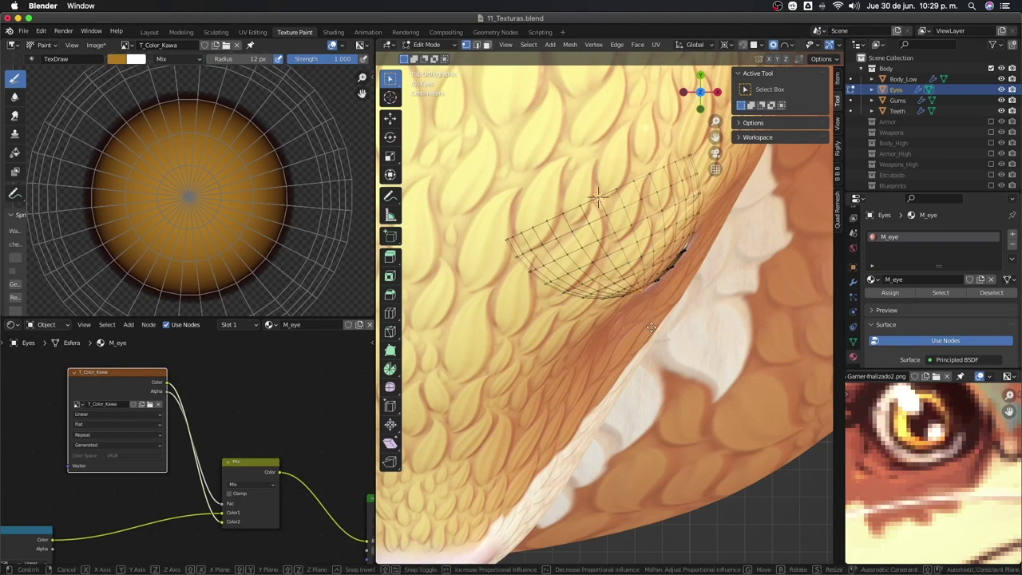
key(g)
key(Escape)
key(s)
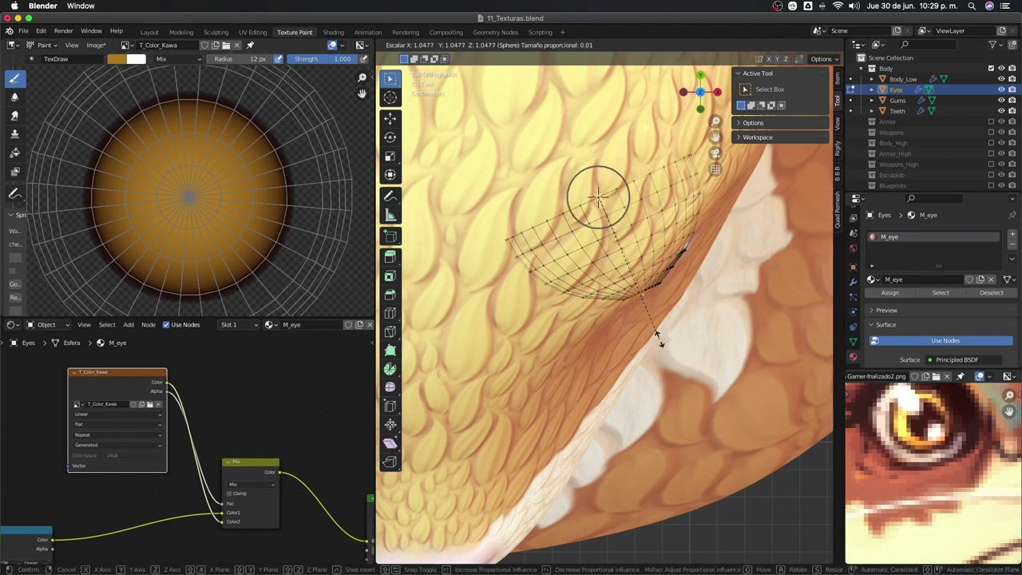
key(Escape)
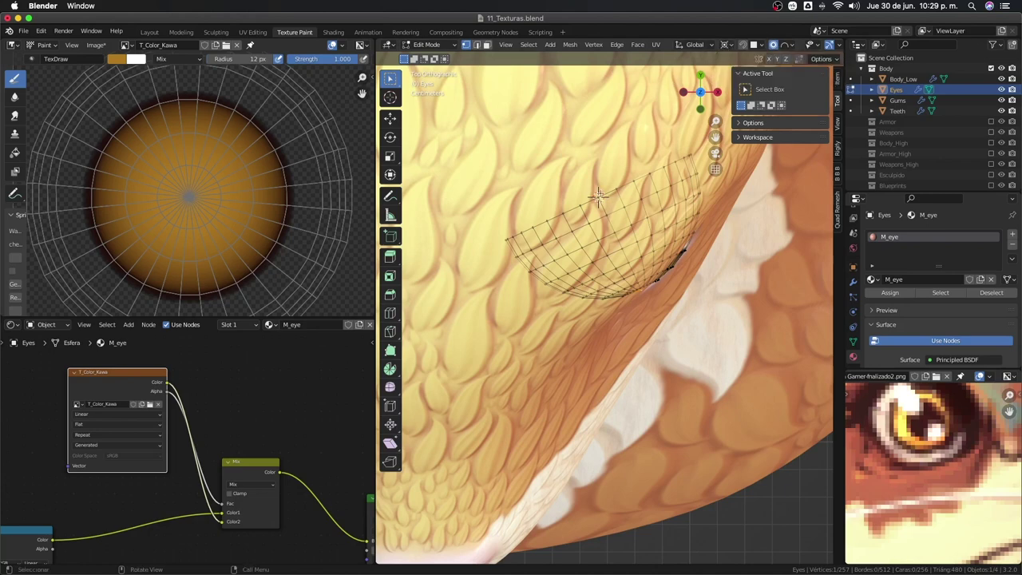
Scale the eye mesh by 1.0532 with soft falloff, then return to Texture Paint.
key(s)
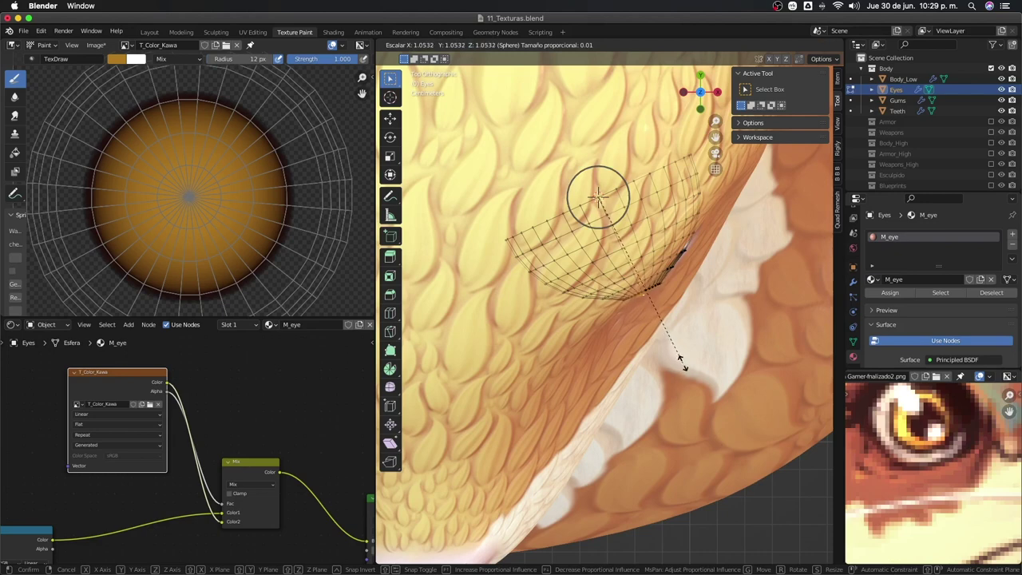
scroll(678, 359, down, 2)
scroll(680, 363, down, 2)
scroll(680, 364, up, 1)
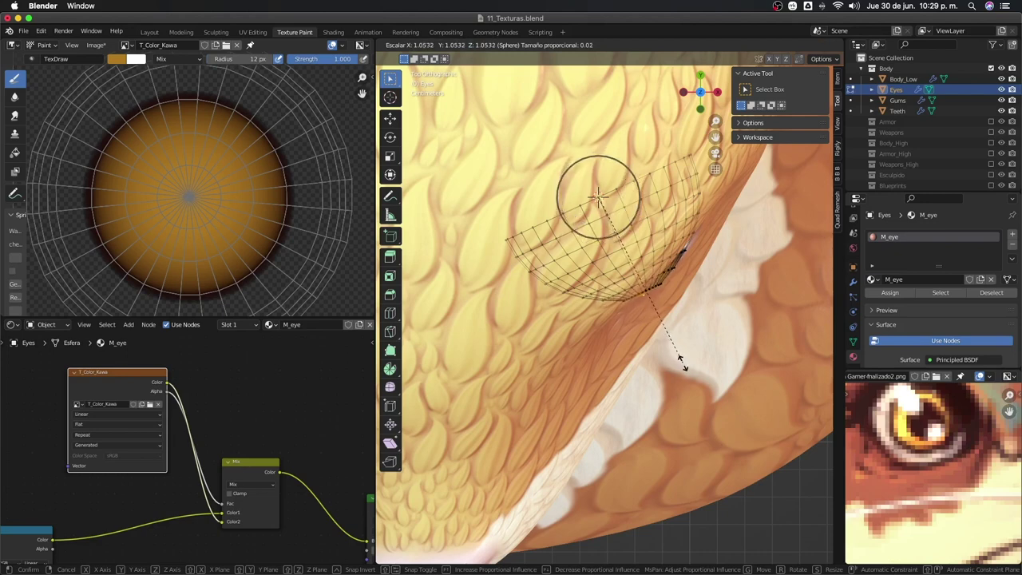
click(680, 362)
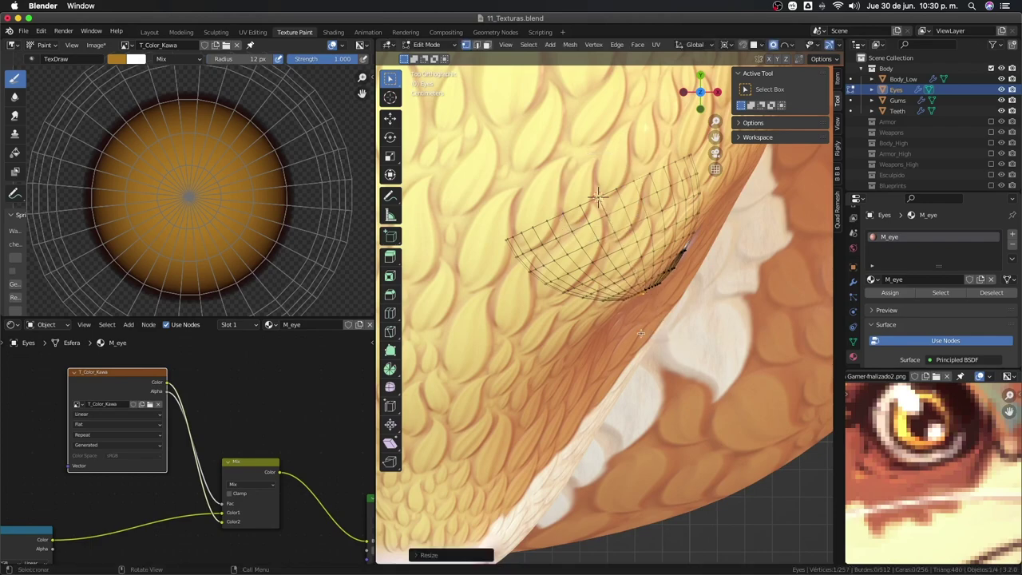
key(Tab)
mouse_move(641, 334)
middle_down()
mouse_move(565, 291)
mouse_move(621, 277)
mouse_move(550, 289)
mouse_move(583, 309)
mouse_move(534, 308)
middle_up()
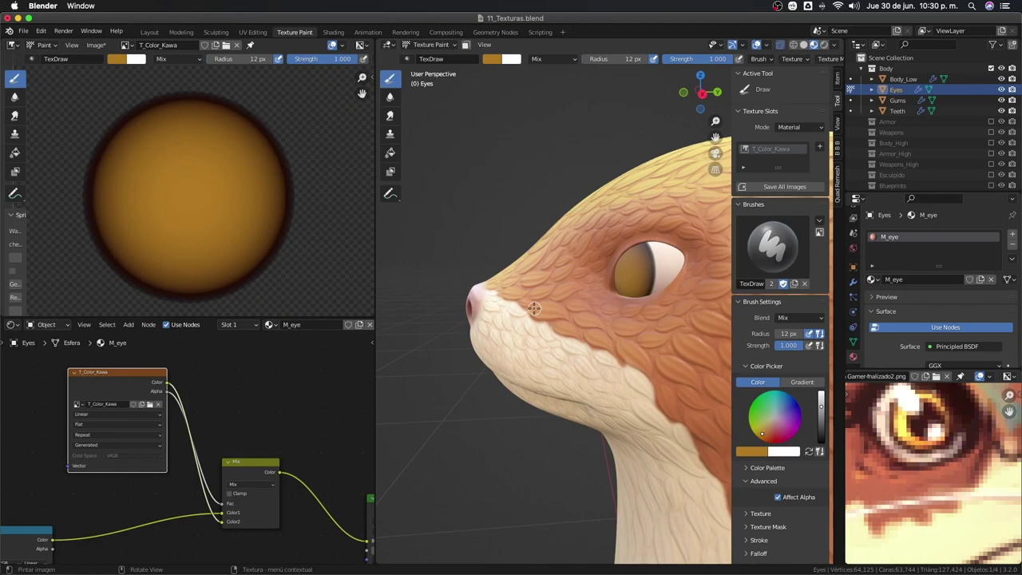
Orbit around the otter's head to inspect the amber eye from several angles.
mouse_move(550, 316)
middle_down()
mouse_move(593, 324)
mouse_move(575, 287)
middle_up()
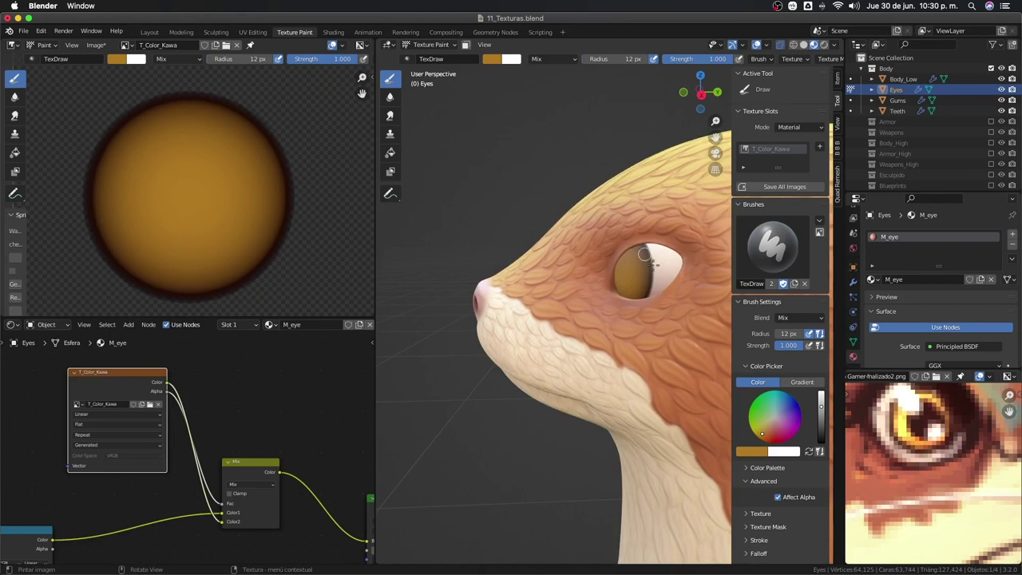
middle_drag(634, 283, 630, 279)
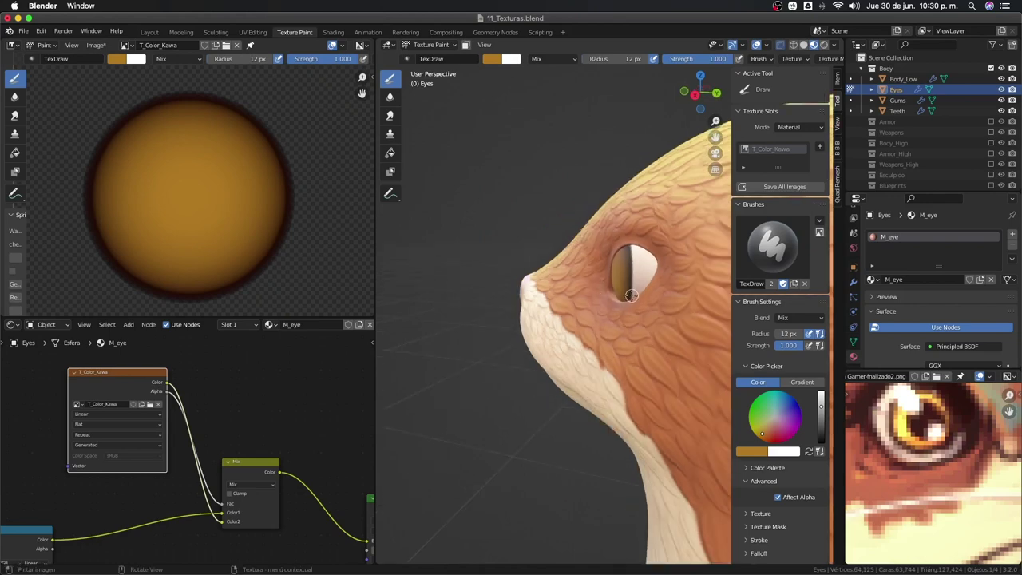
mouse_move(630, 257)
middle_down()
mouse_move(643, 285)
mouse_move(631, 286)
middle_up()
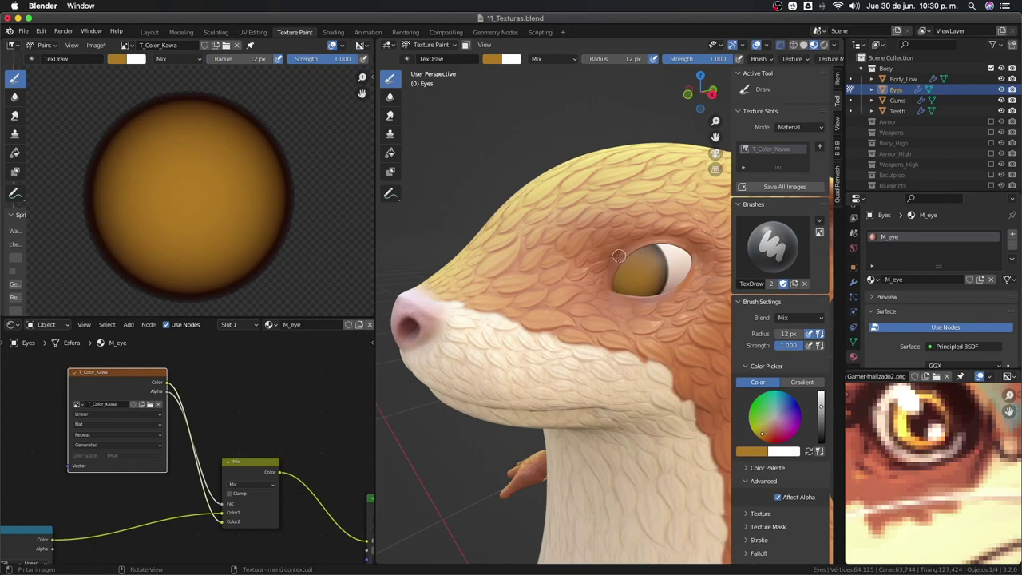
scroll(189, 257, up, 3)
scroll(200, 255, down, 3)
mouse_move(705, 305)
middle_down()
mouse_move(721, 305)
mouse_move(656, 288)
middle_up()
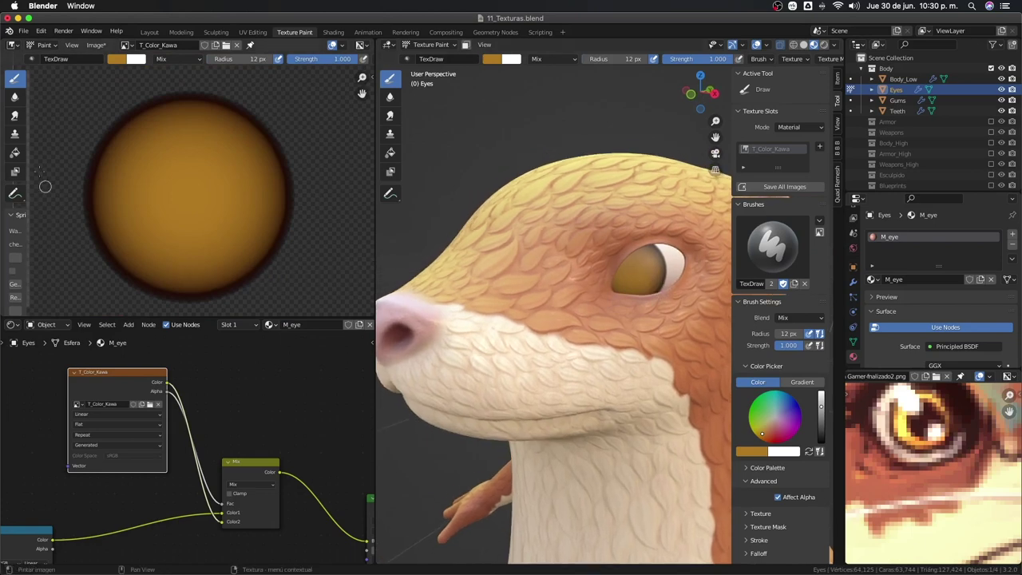
Set the brush colour to black and undo a stray dark blob on the eye texture.
click(116, 59)
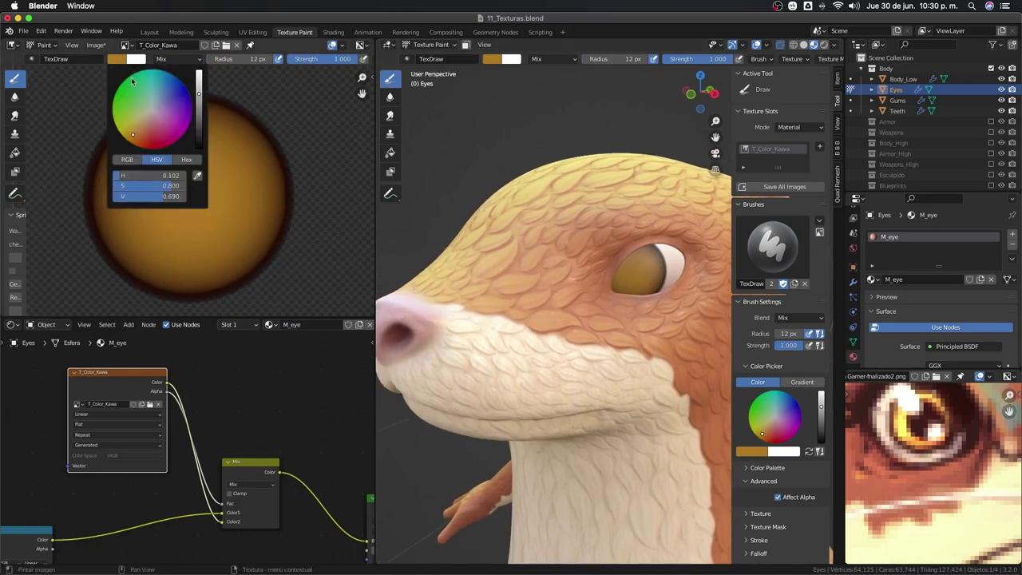
drag(201, 134, 200, 156)
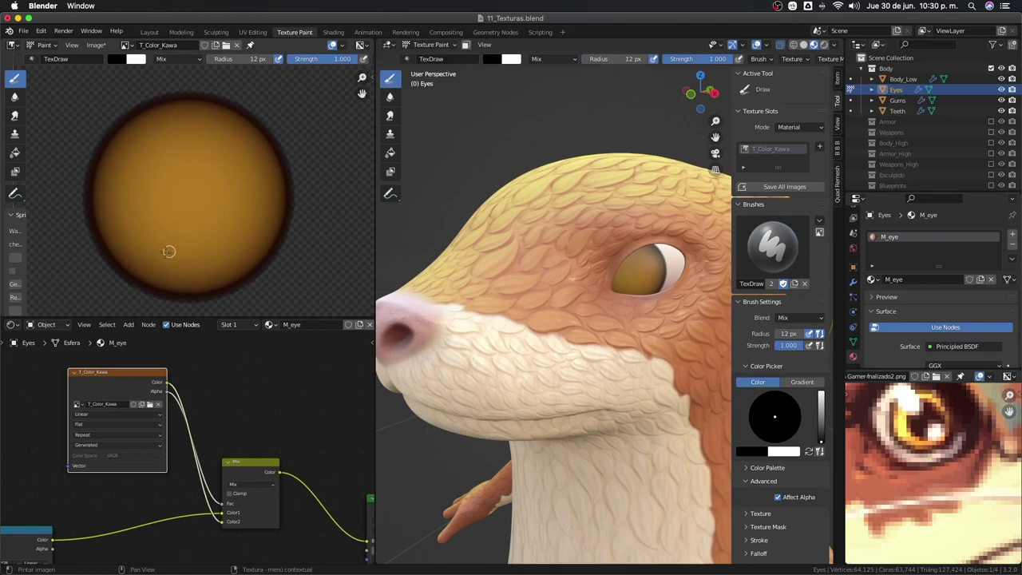
key(f)
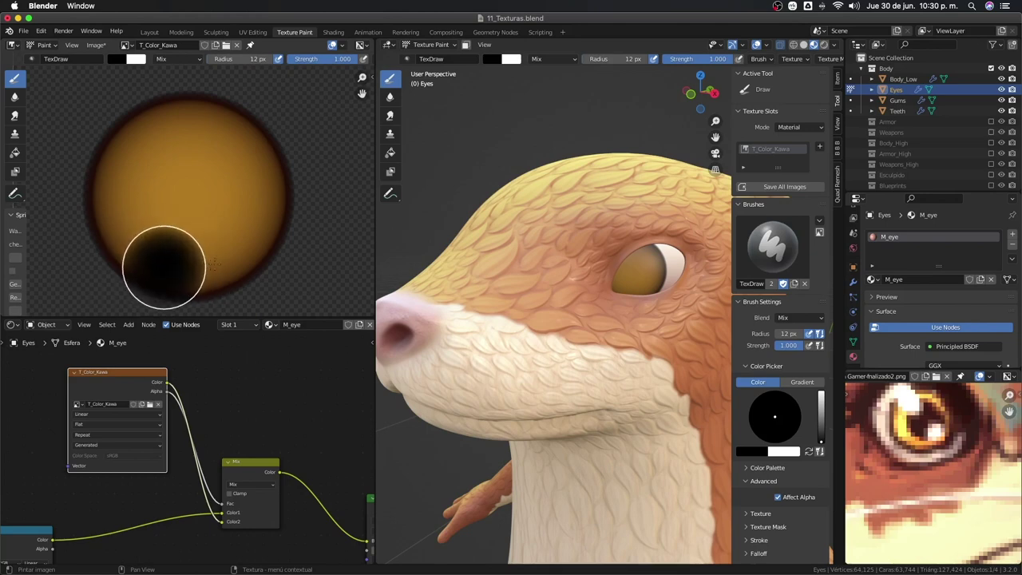
key(Escape)
middle_drag(620, 271, 625, 260)
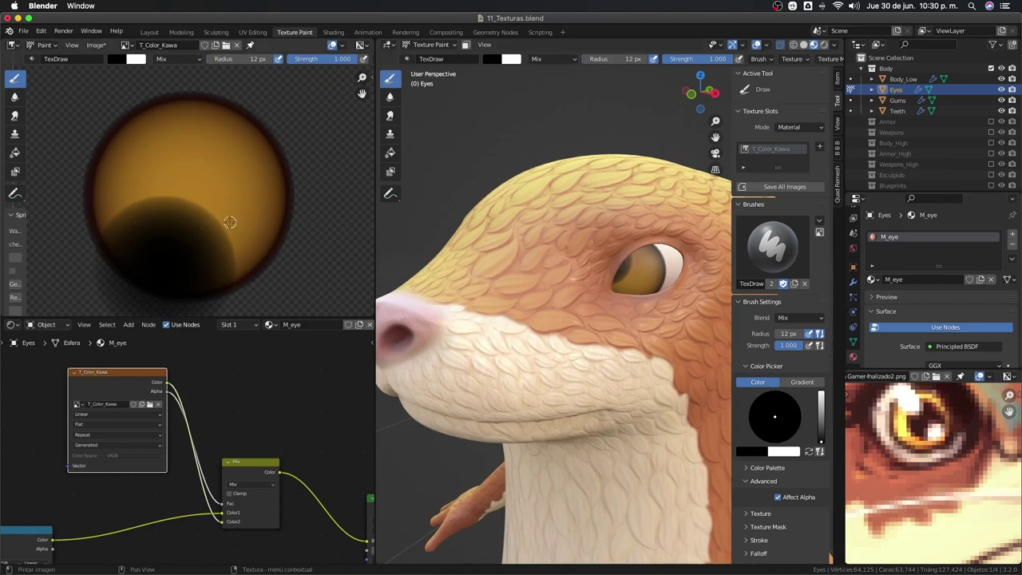
key(ctrl+z)
scroll(223, 228, down, 2)
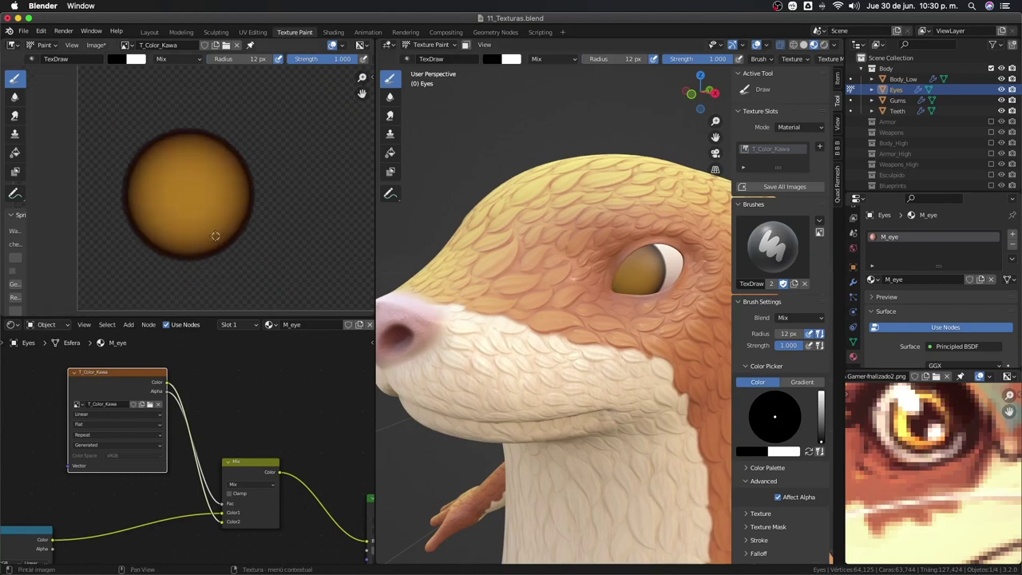
Select the whole eye mesh with L, return to Texture Paint, and dot black near the iris bottom.
key(Tab)
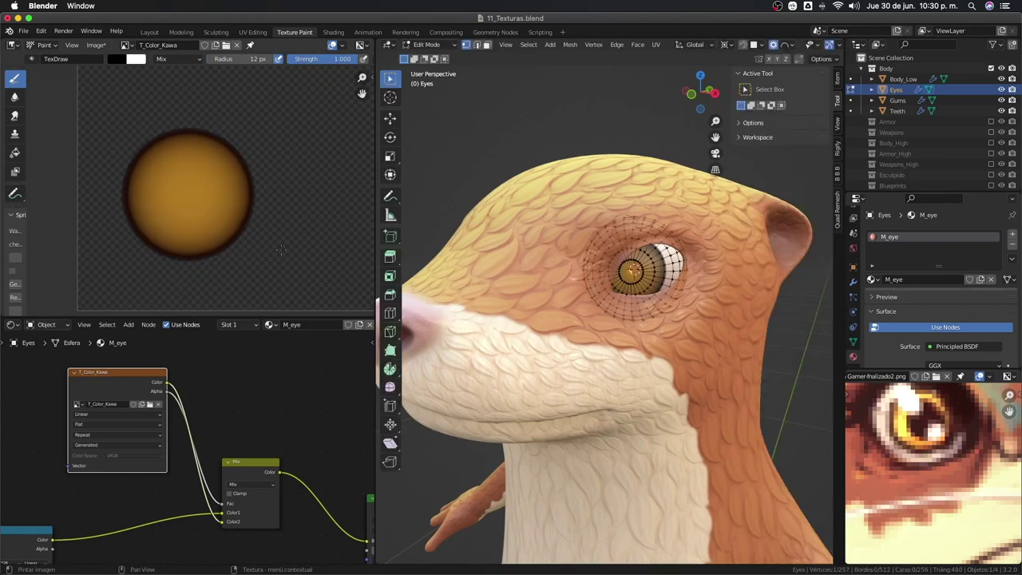
key(l)
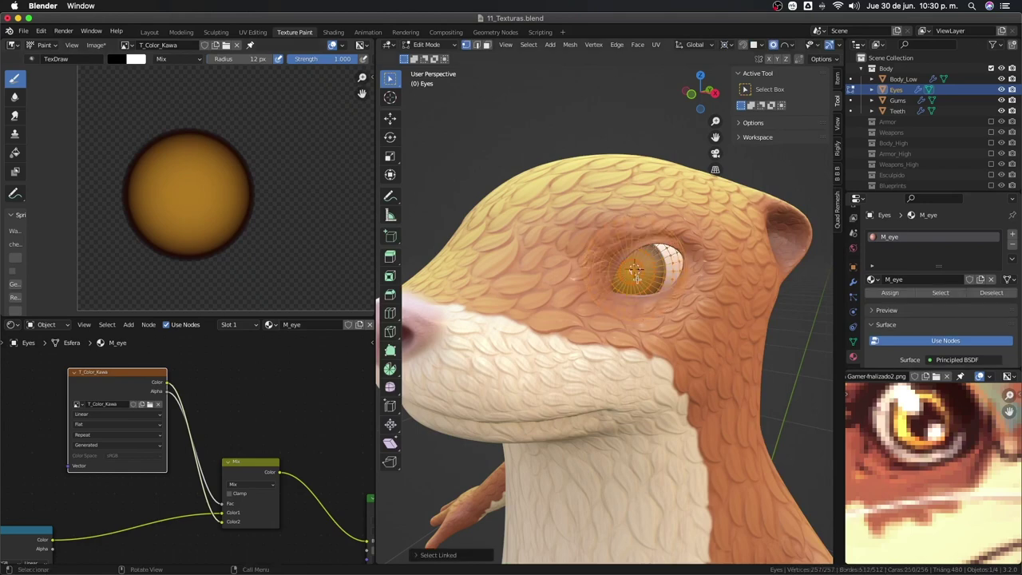
key(Tab)
scroll(635, 271, up, 2)
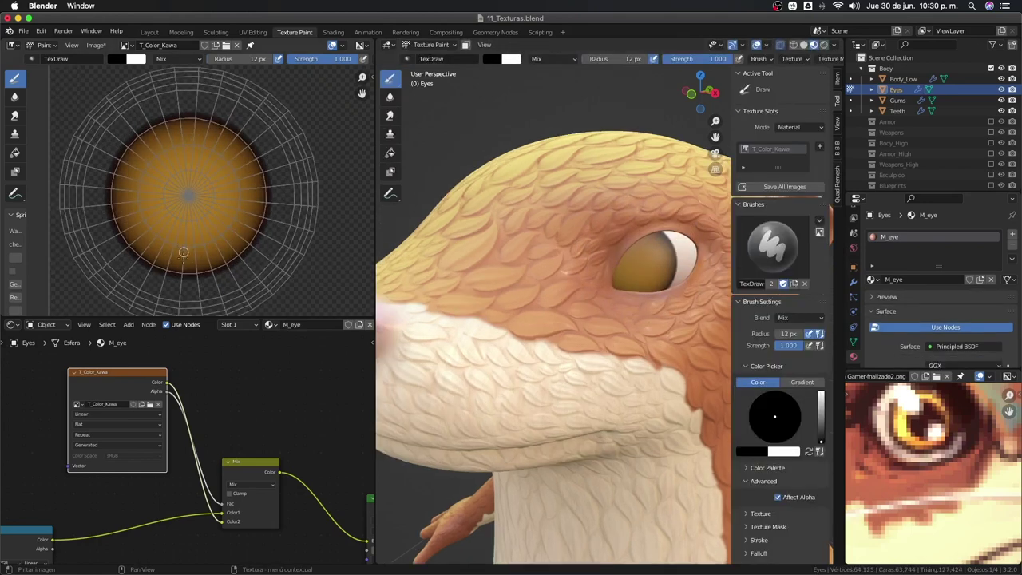
scroll(184, 252, up, 1)
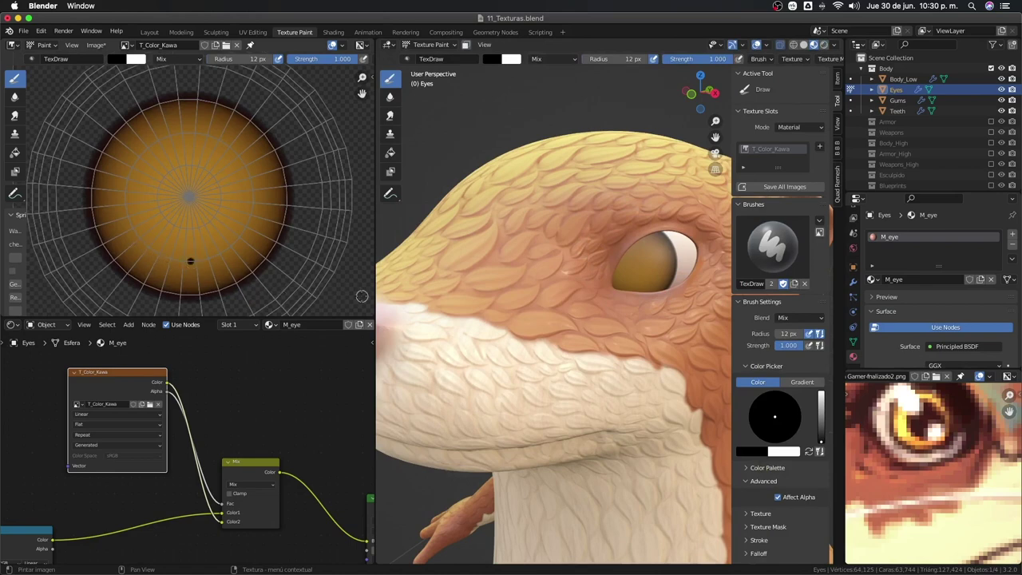
click(190, 261)
scroll(259, 253, down, 1)
scroll(232, 248, down, 1)
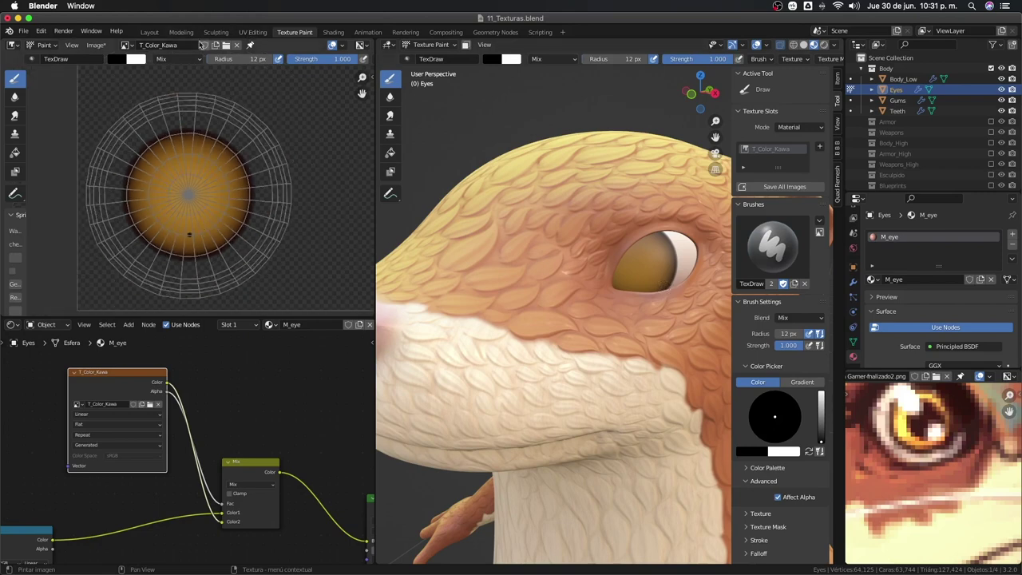
Switch to the UV Editor and rotate the eye's UVs about 96 degrees in Edit Mode.
click(10, 46)
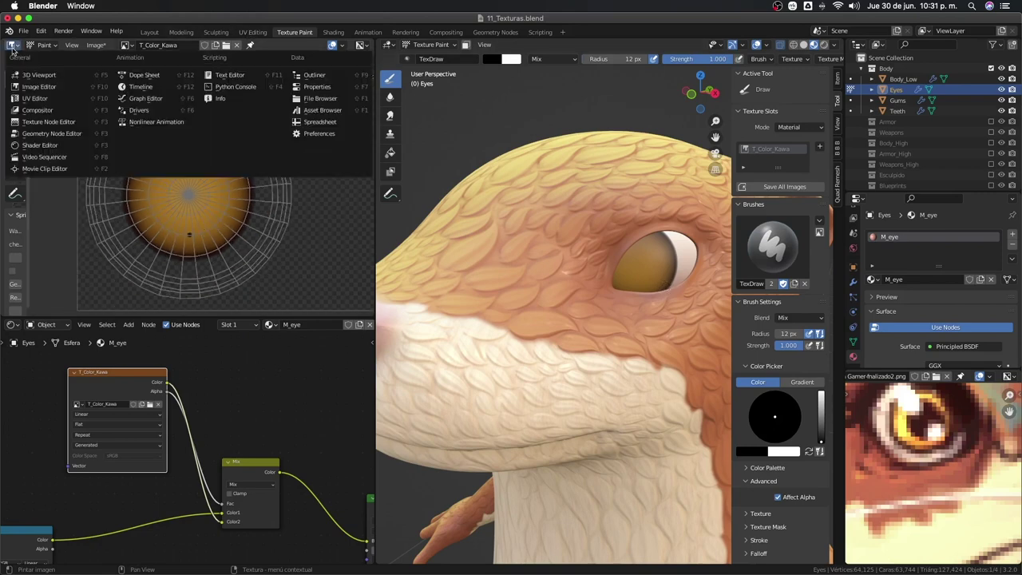
click(36, 96)
key(Tab)
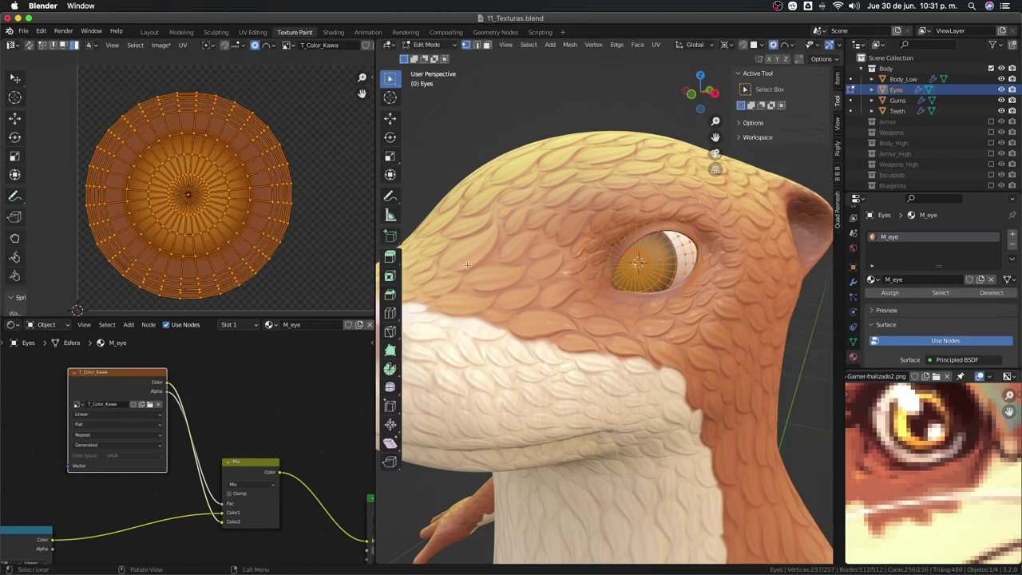
key(r)
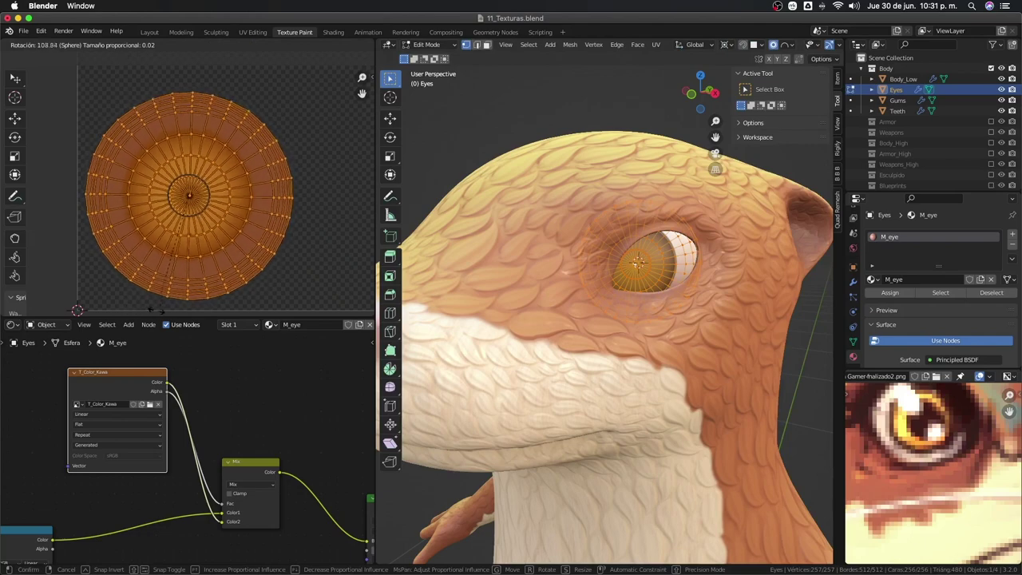
key(Return)
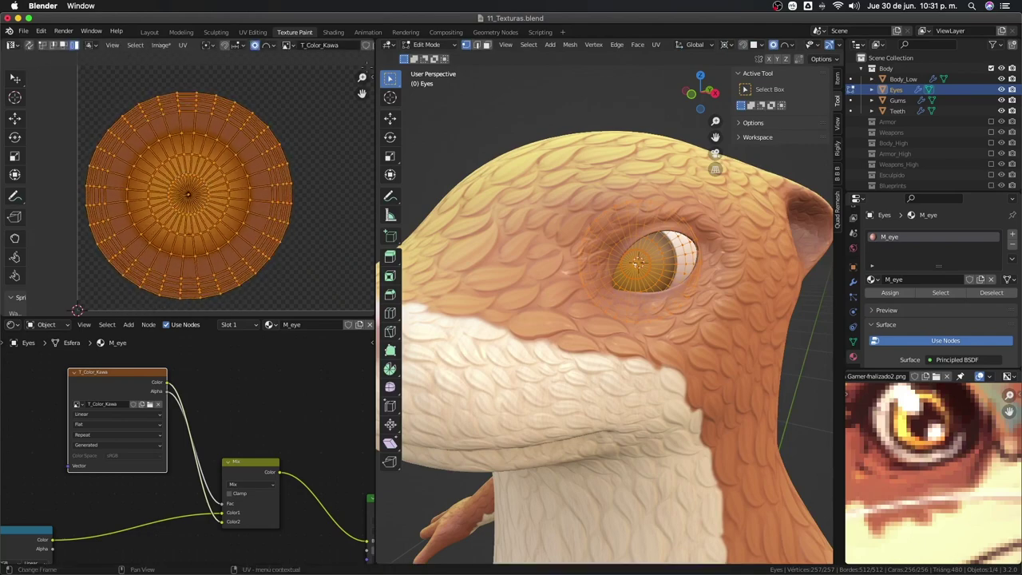
scroll(627, 222, up, 5)
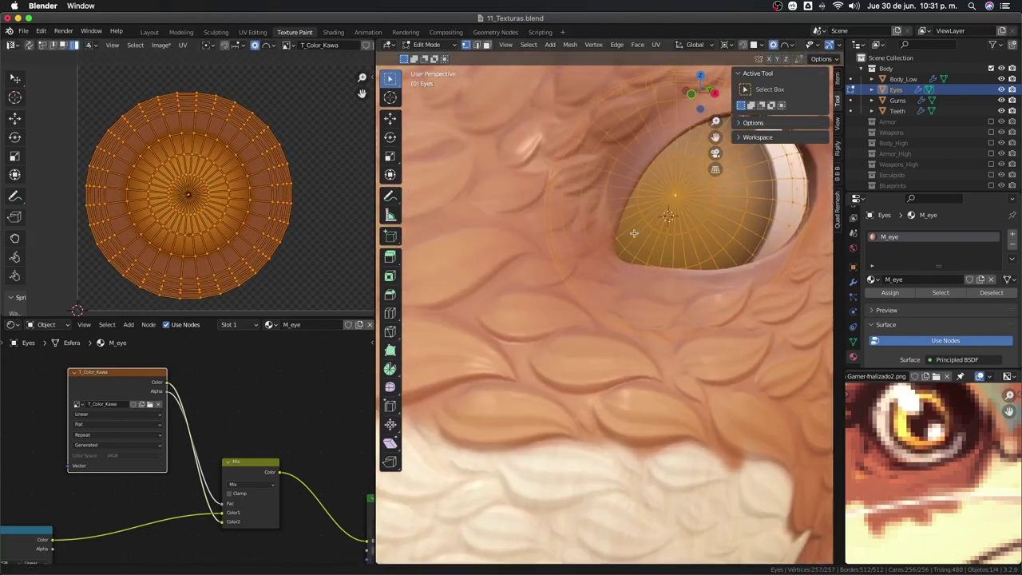
scroll(627, 222, down, 4)
key(r)
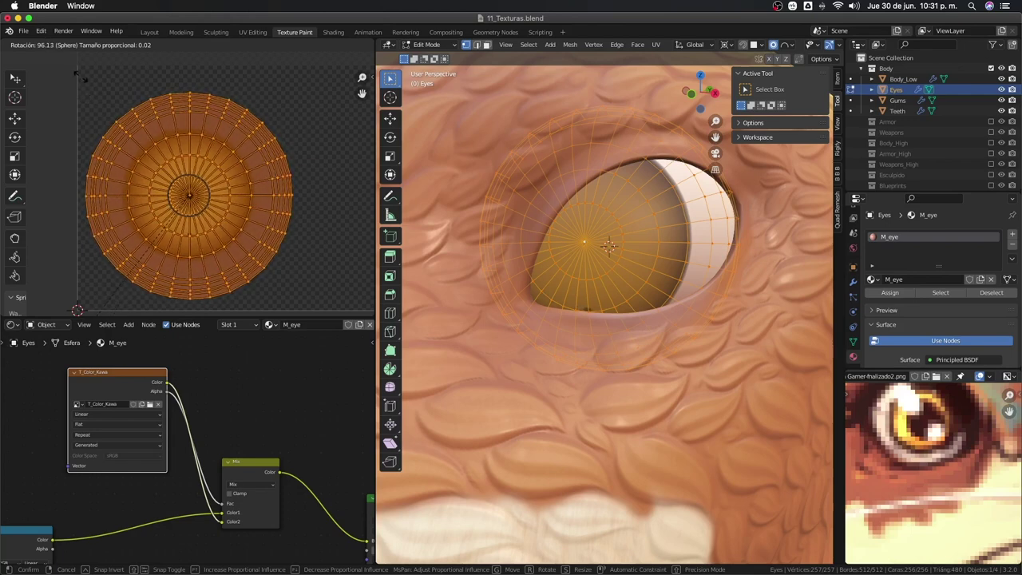
click(77, 75)
Show the T_Color_Kawa texture in a left Image Editor in Paint mode, zoomed on the pupil.
key(Tab)
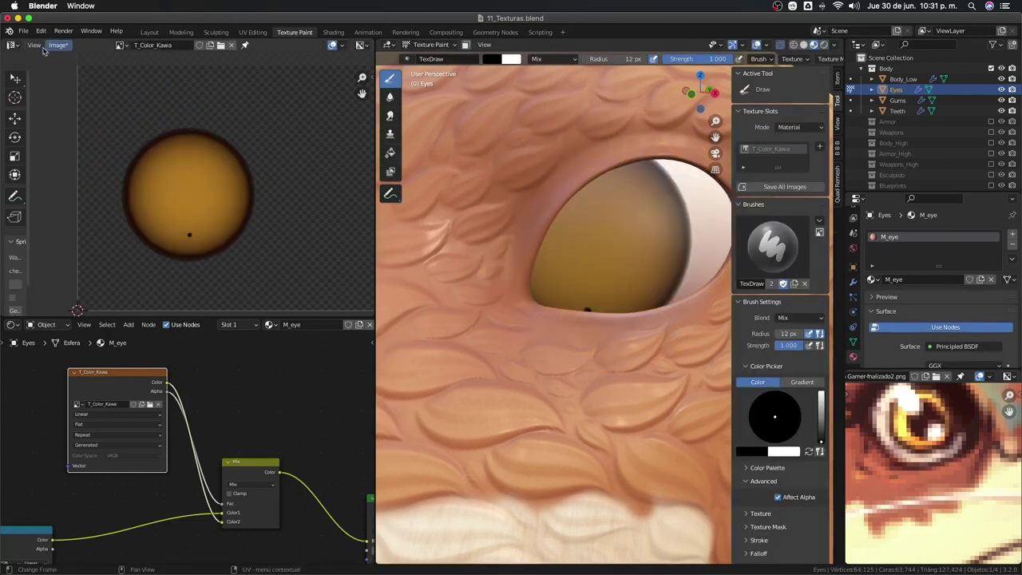
click(13, 45)
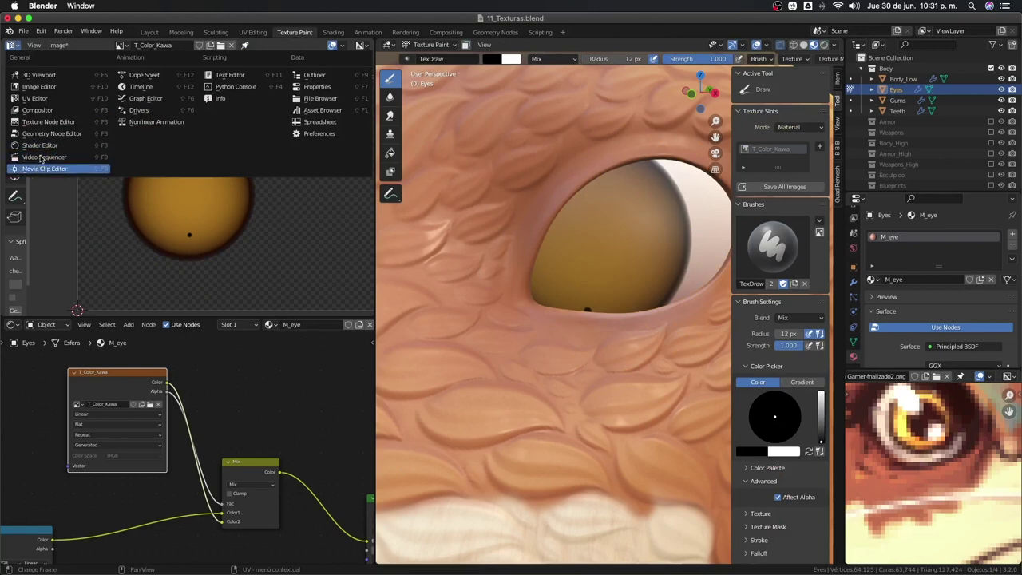
click(44, 90)
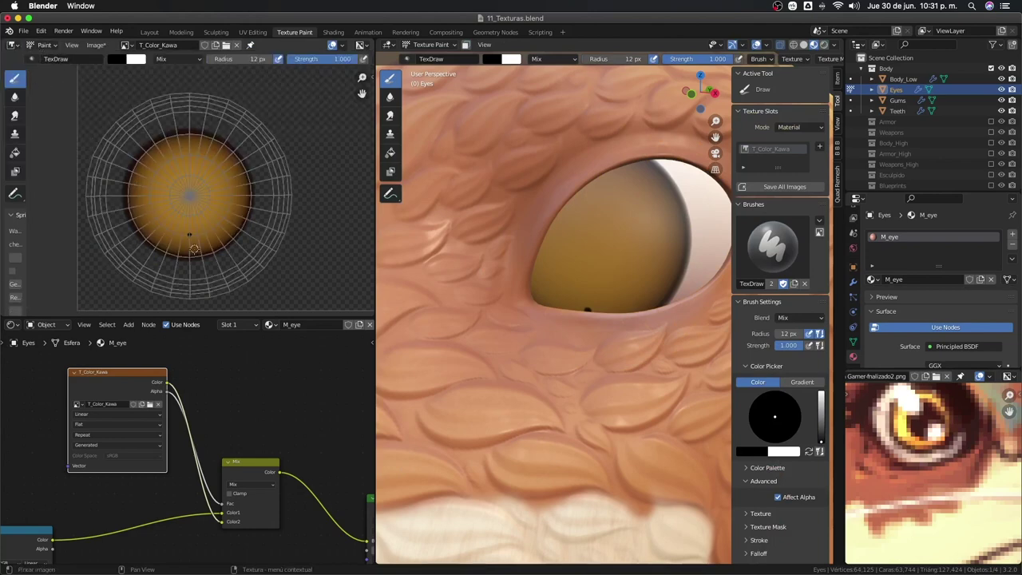
scroll(194, 250, up, 5)
scroll(212, 259, down, 2)
scroll(204, 191, up, 3)
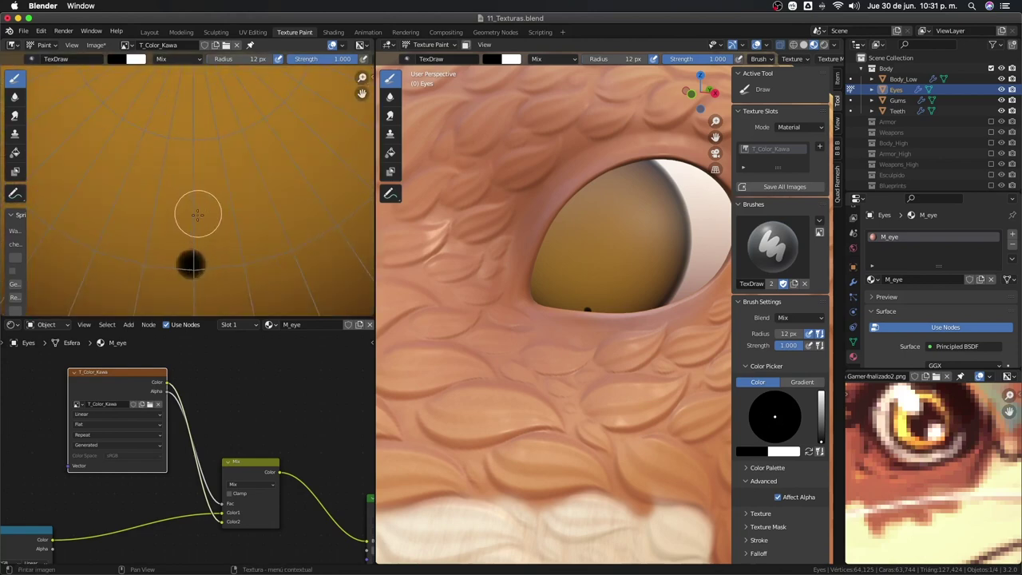
scroll(211, 215, down, 2)
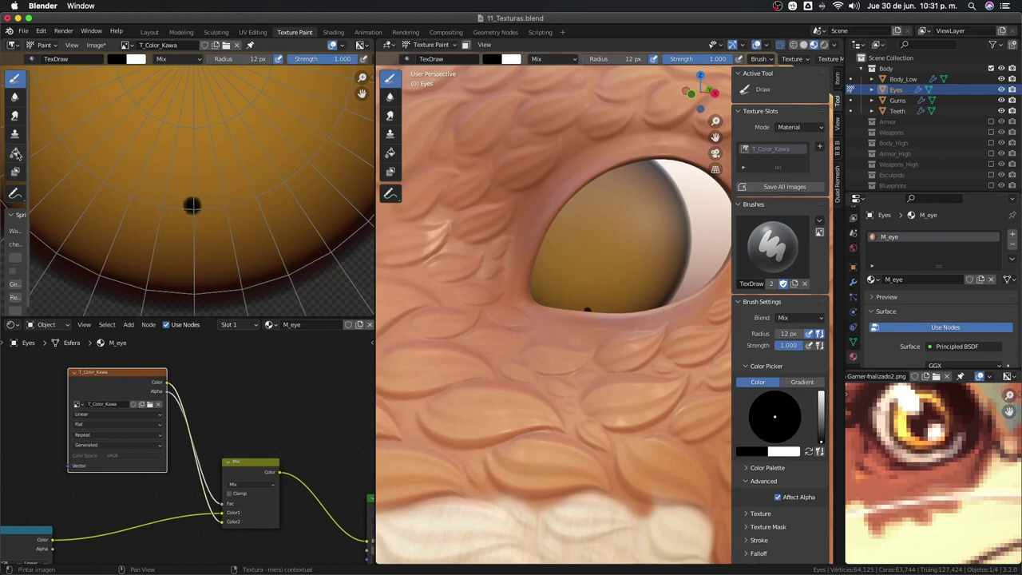
Eyedrop the iris's orange, then raise Value to full and push it toward saturated orange.
click(113, 60)
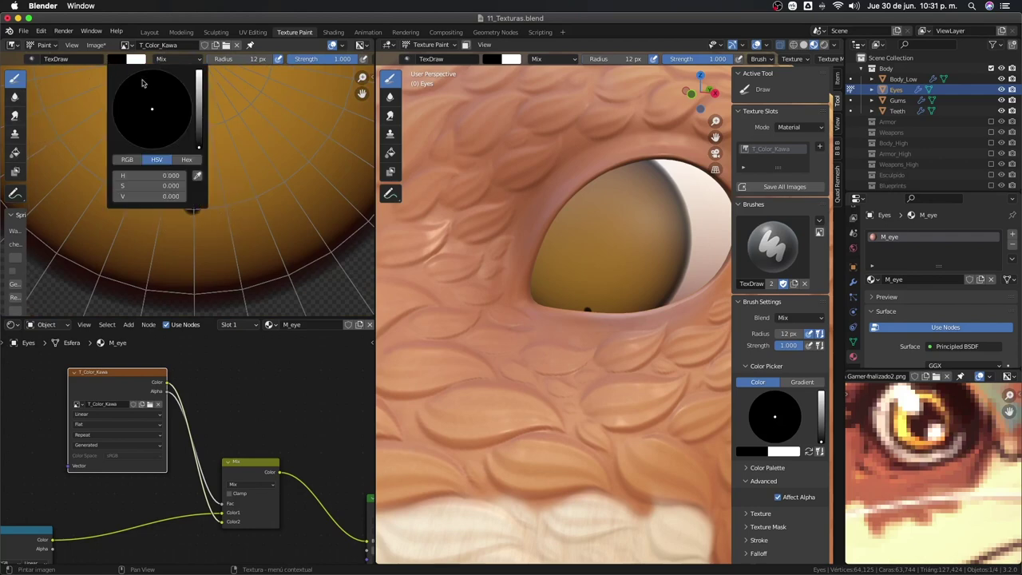
click(197, 175)
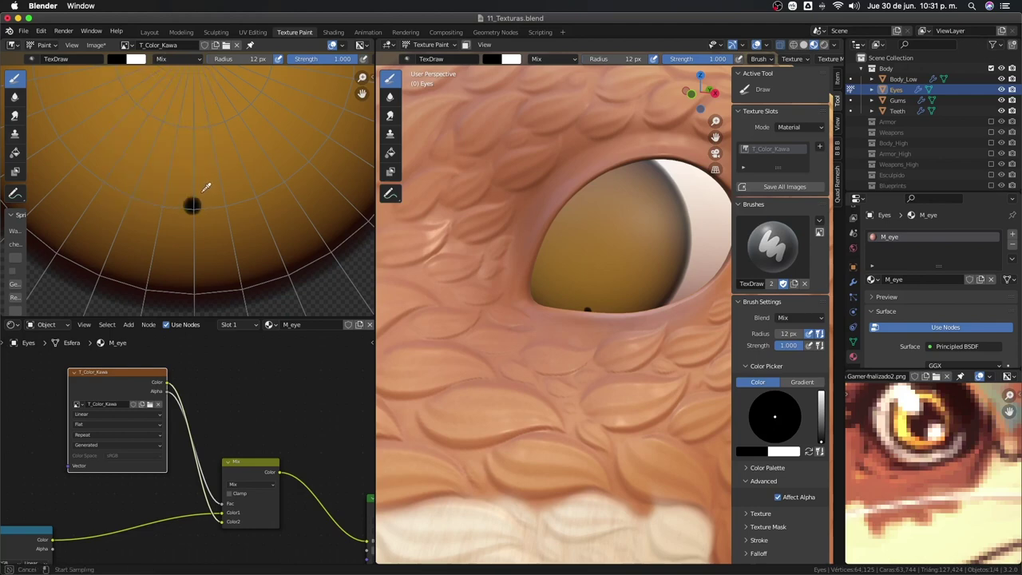
click(204, 189)
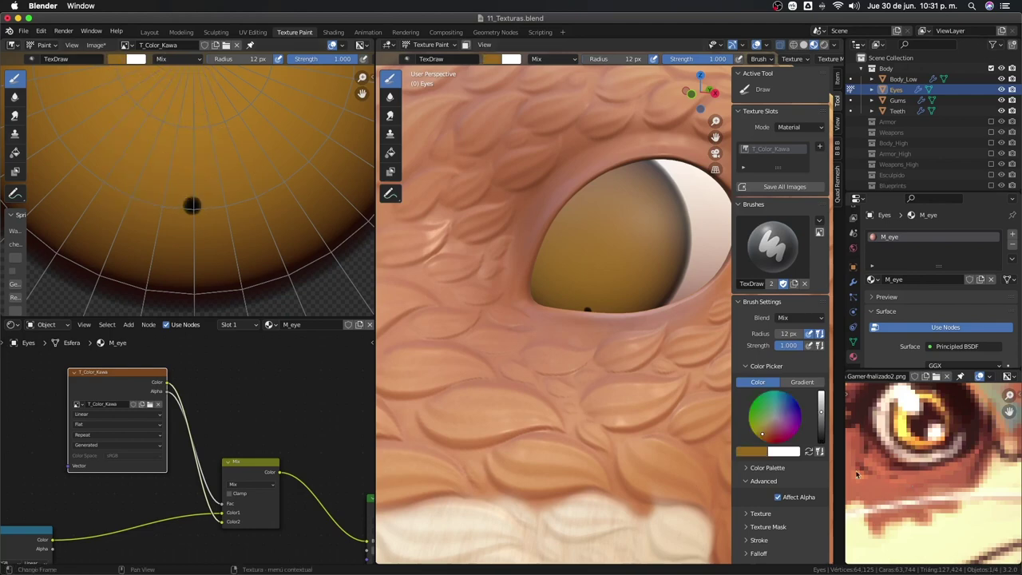
click(763, 429)
click(767, 428)
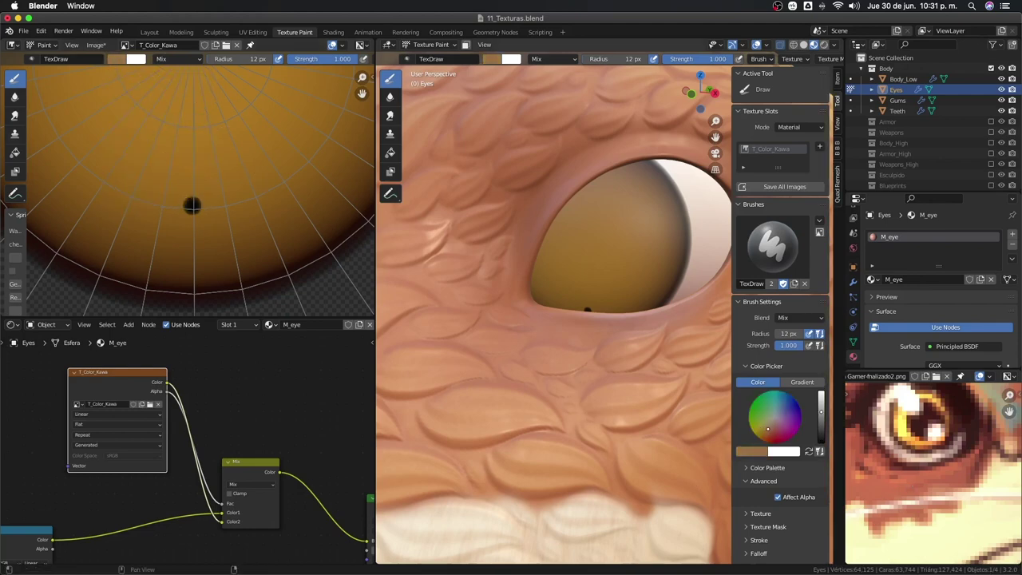
drag(820, 412, 820, 396)
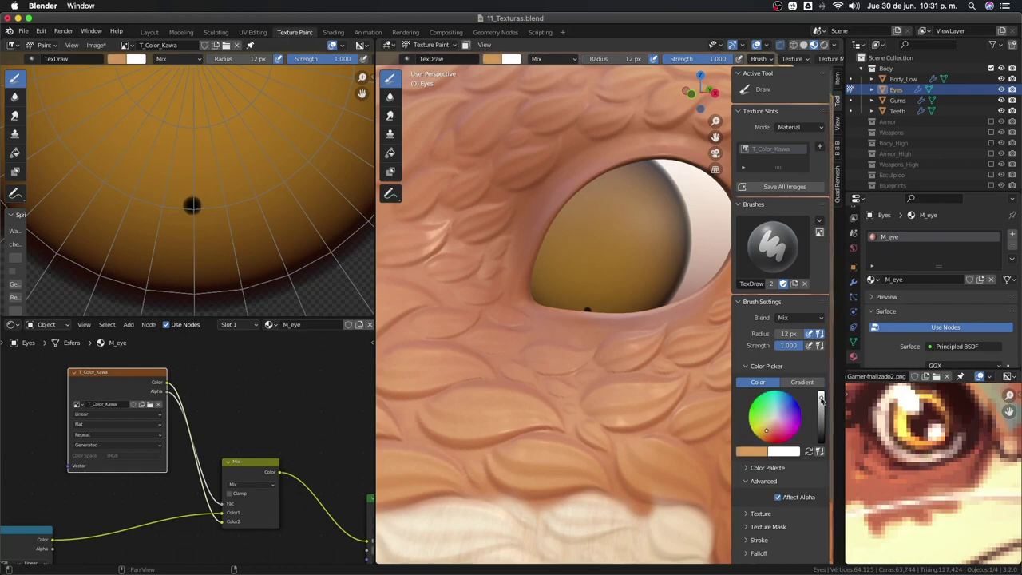
click(764, 435)
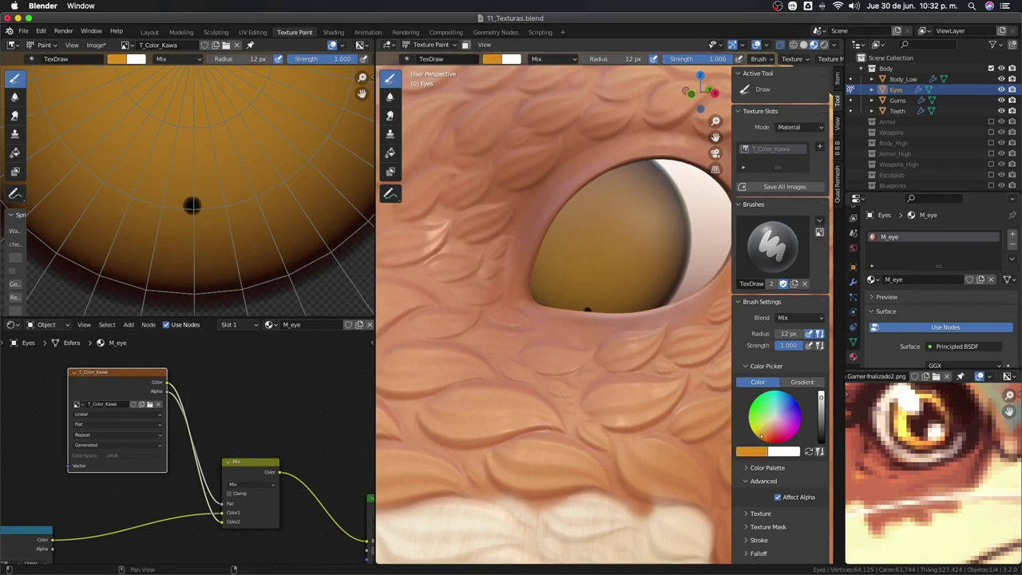
scroll(159, 198, down, 2)
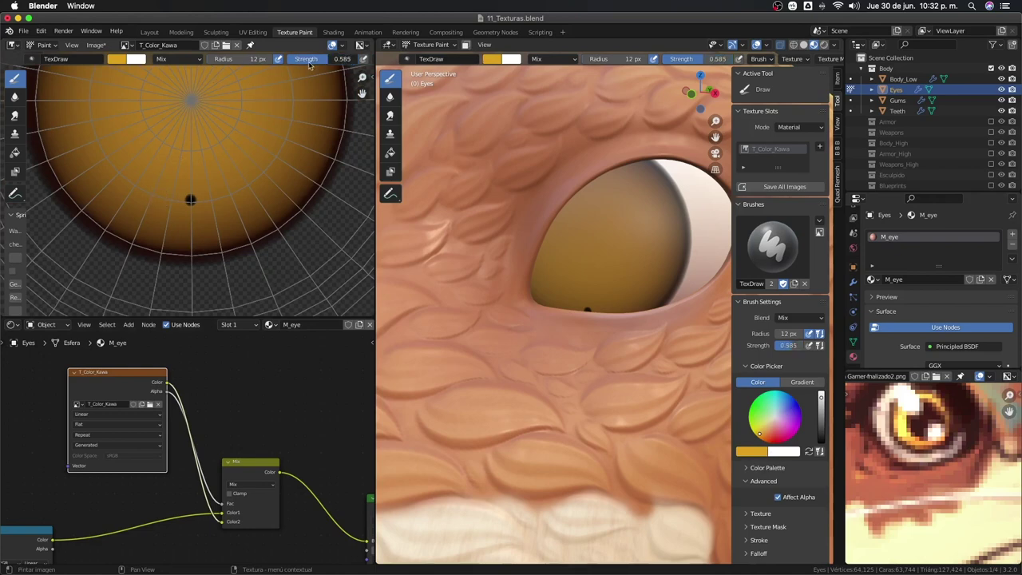
Set brush strength to about 0.6 and radius to 22 px, undo a test dab, and change the stroke method.
drag(348, 63, 316, 66)
key(bracketright)
key(bracketright)
key(bracketright)
key(bracketright)
key(bracketright)
key(bracketright)
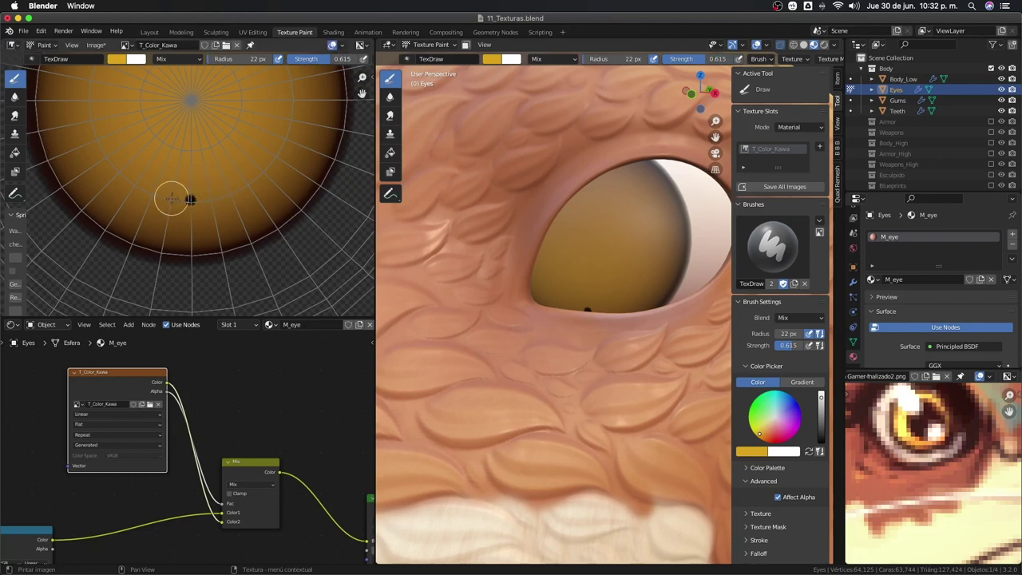
click(175, 199)
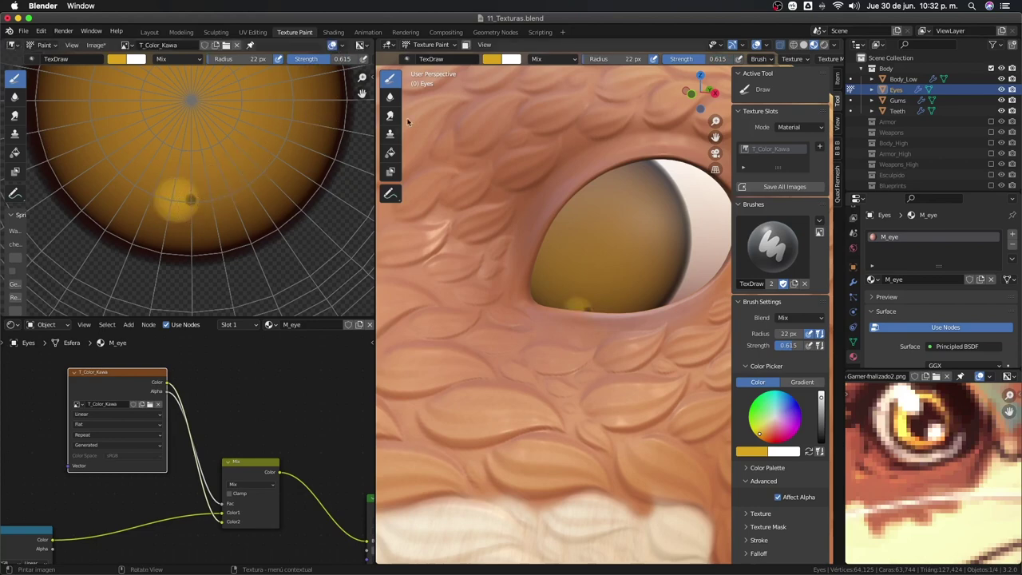
key(ctrl+z)
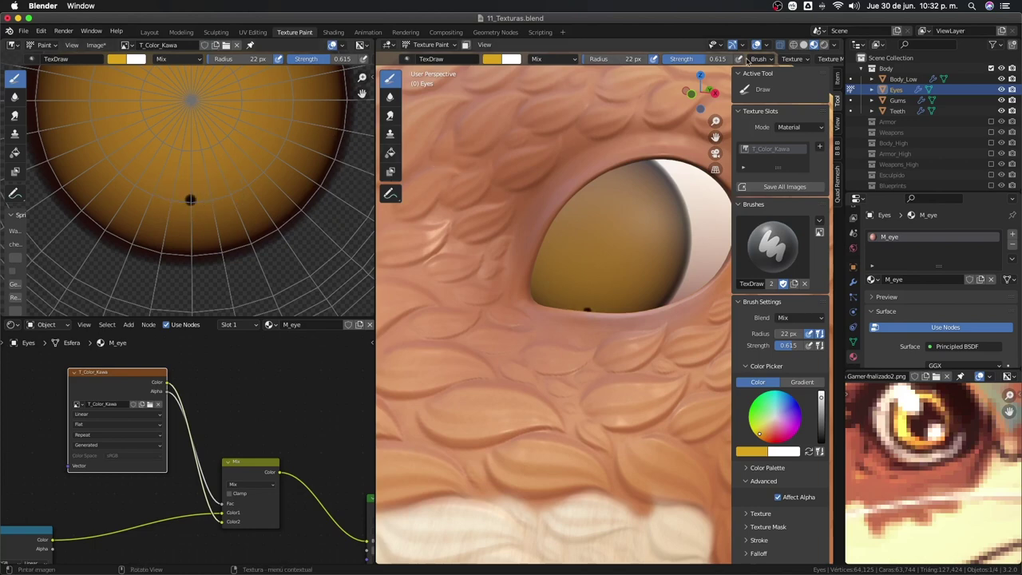
scroll(686, 60, down, 3)
scroll(687, 60, down, 1)
click(687, 61)
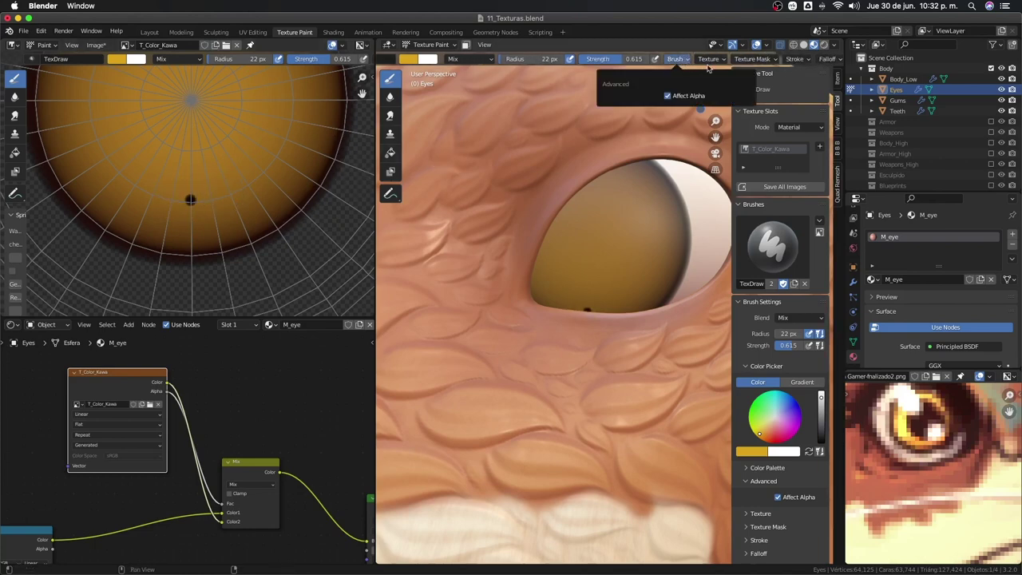
click(796, 60)
click(804, 80)
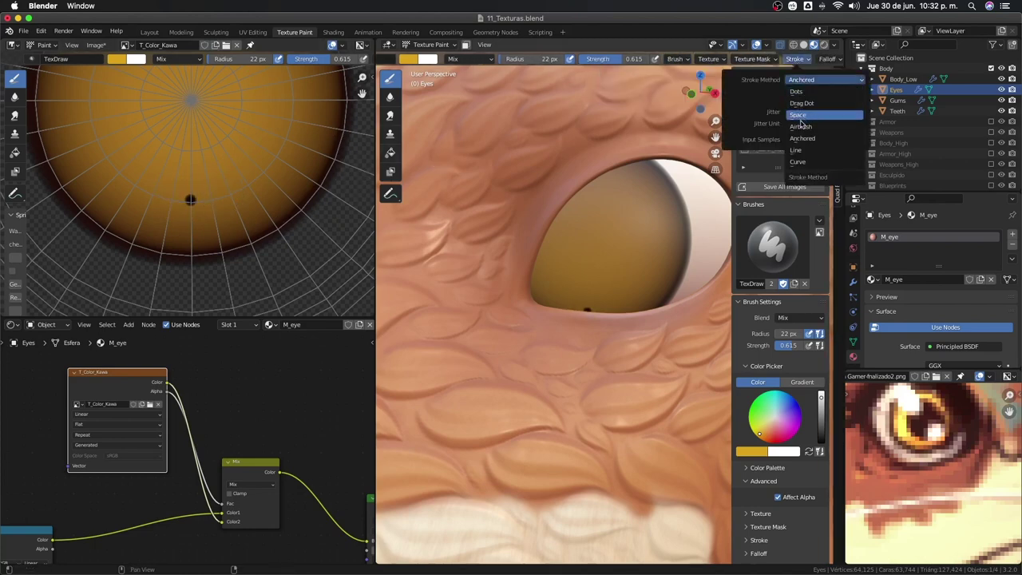
click(803, 120)
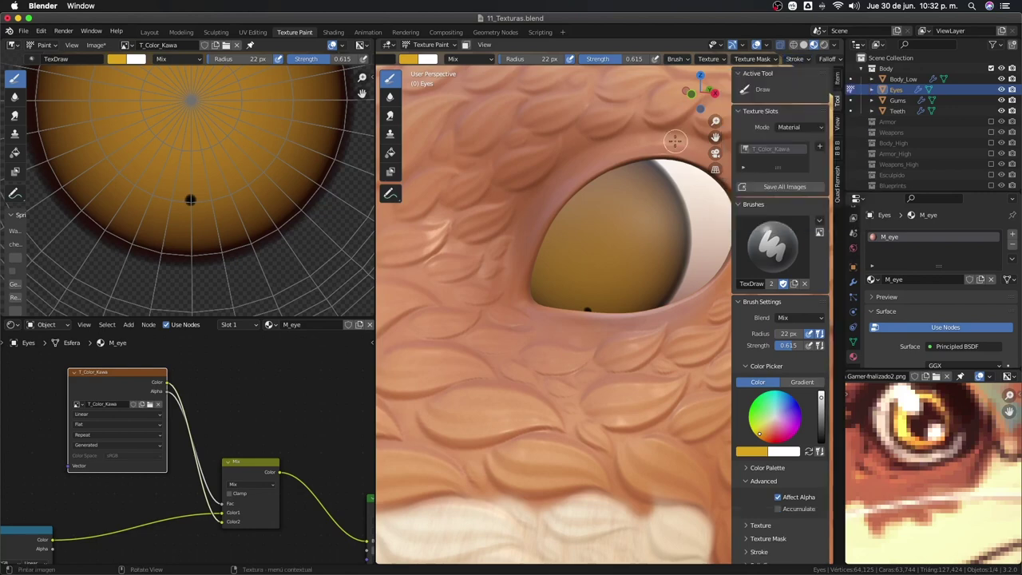
Paint a short yellow streak just below the pupil, extending it to the right.
drag(190, 200, 202, 201)
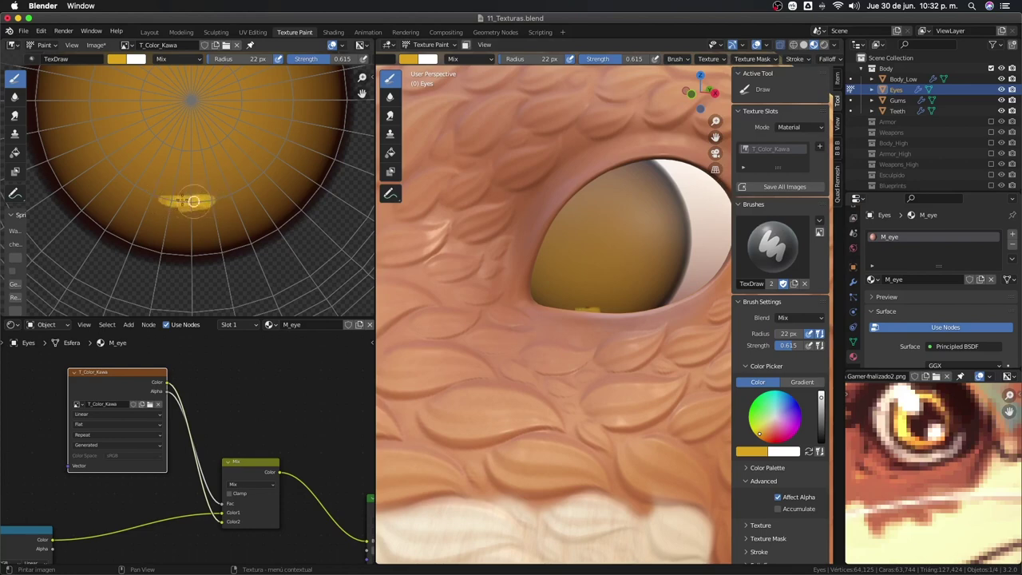
drag(193, 202, 222, 199)
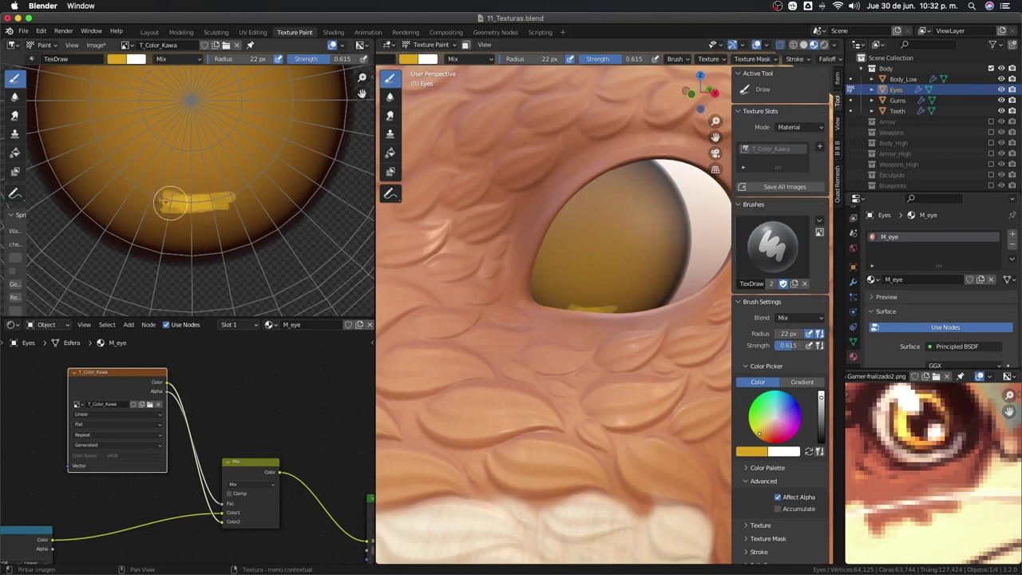
scroll(751, 71, down, 1)
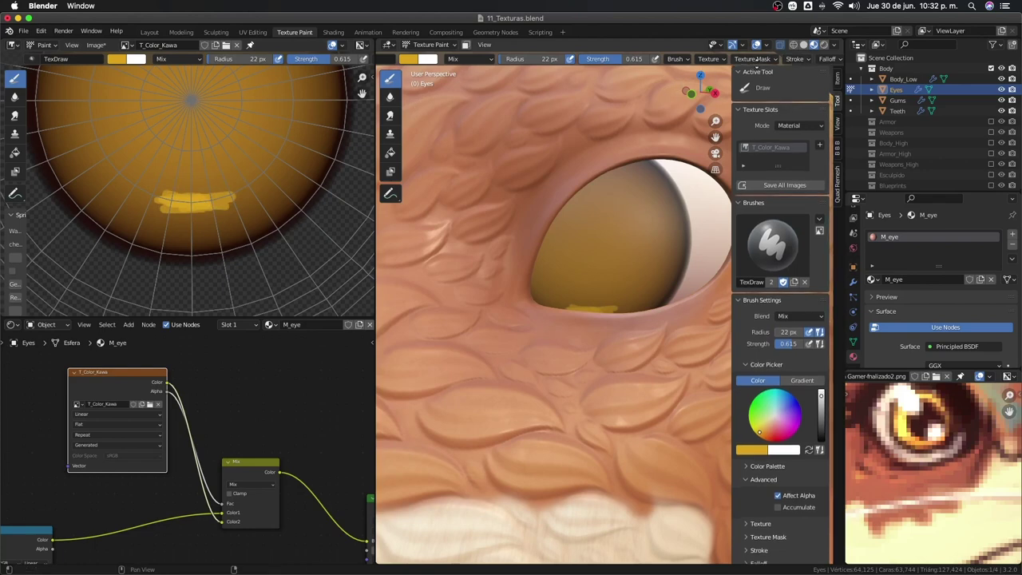
click(826, 59)
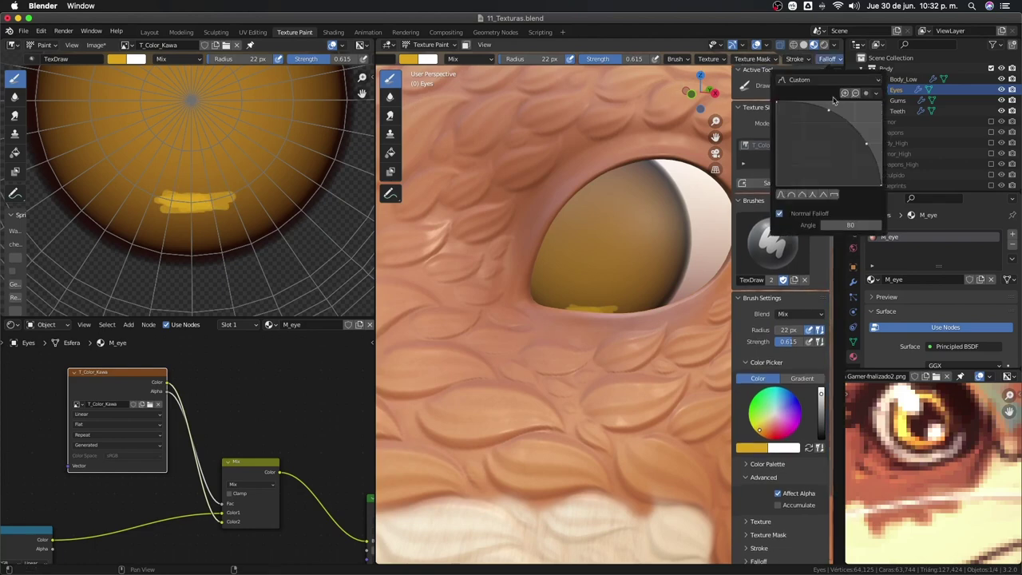
Apply a new falloff preset, grow the radius to 39 then 68 px, and paint a broad yellow band.
click(781, 195)
key(f)
click(200, 211)
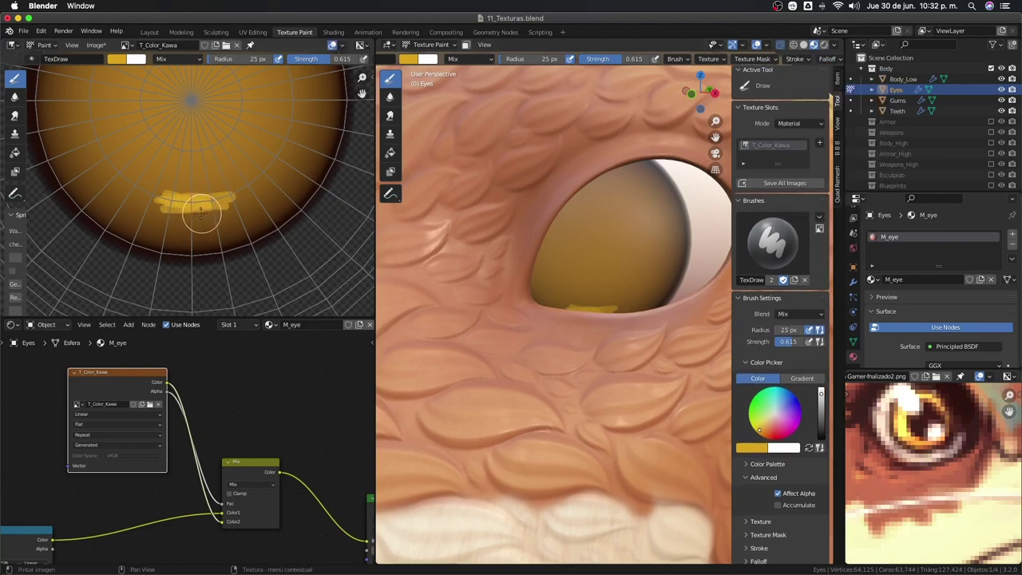
key(f)
click(217, 205)
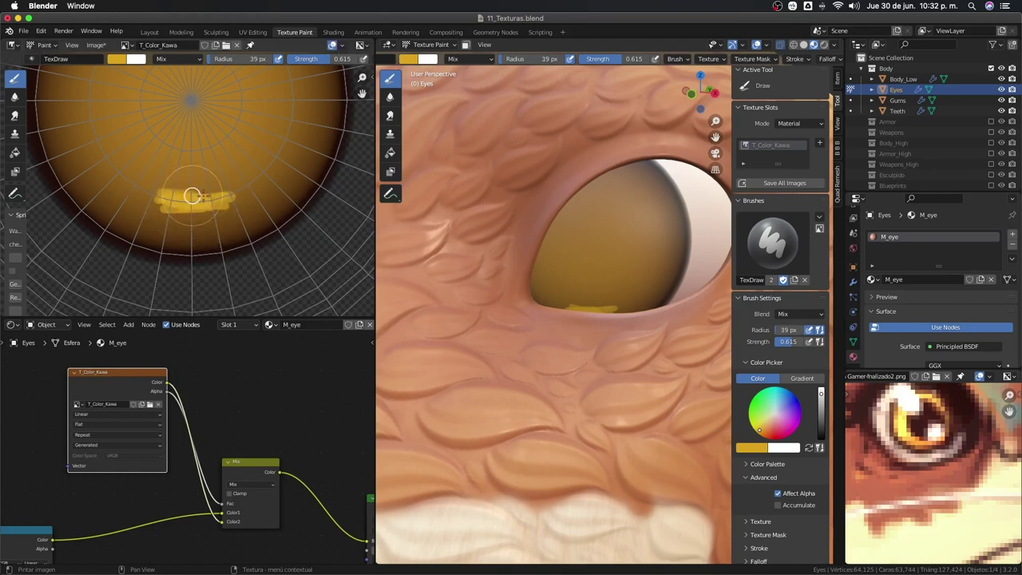
mouse_move(187, 194)
mouse_down()
mouse_move(240, 200)
mouse_move(152, 198)
mouse_move(192, 200)
mouse_up()
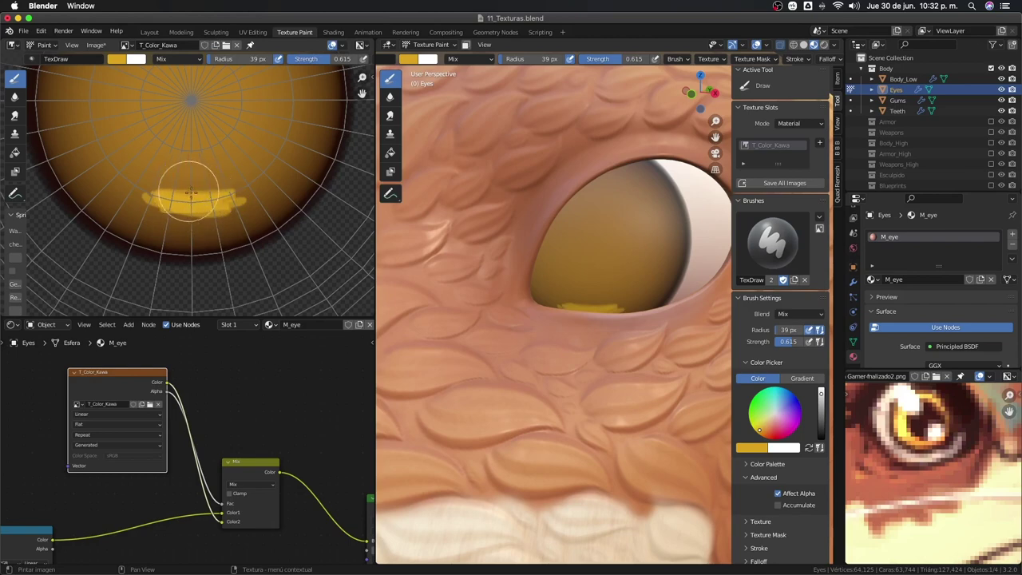
key(f)
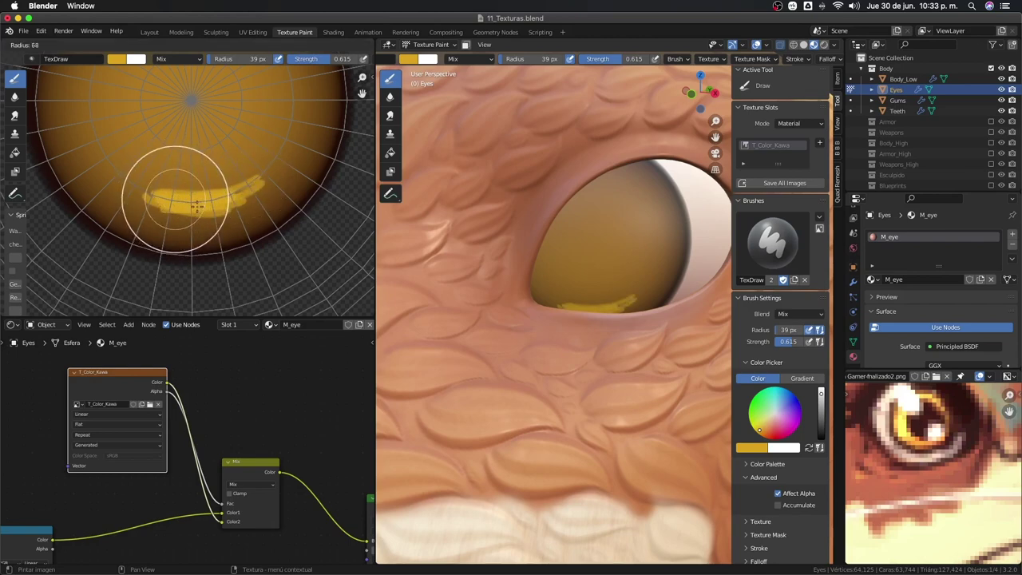
click(197, 206)
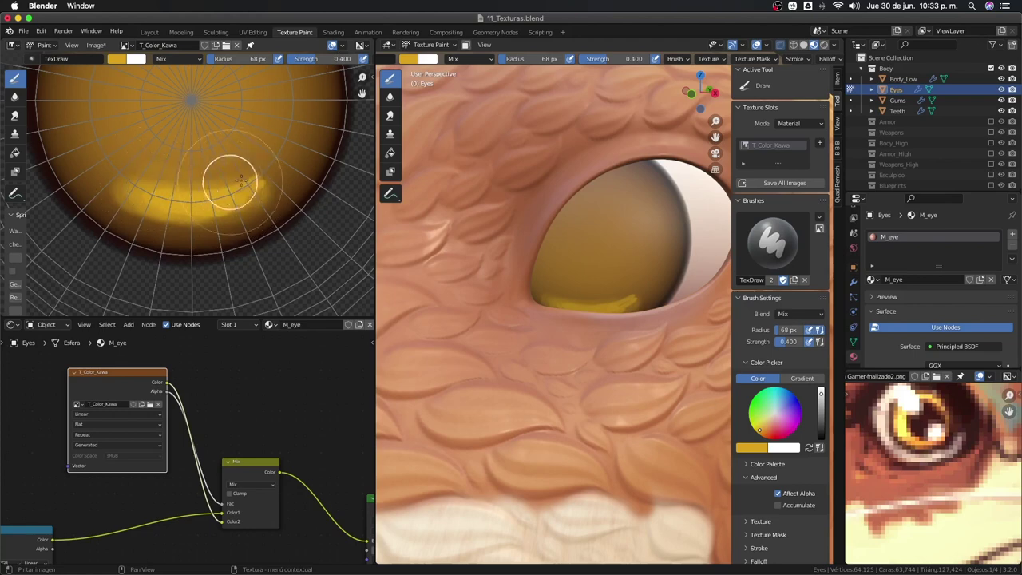
mouse_move(229, 194)
mouse_down()
mouse_move(211, 206)
mouse_move(137, 200)
mouse_move(103, 178)
mouse_move(155, 206)
mouse_move(259, 185)
mouse_move(256, 160)
mouse_move(155, 178)
mouse_move(232, 194)
mouse_move(252, 187)
mouse_up()
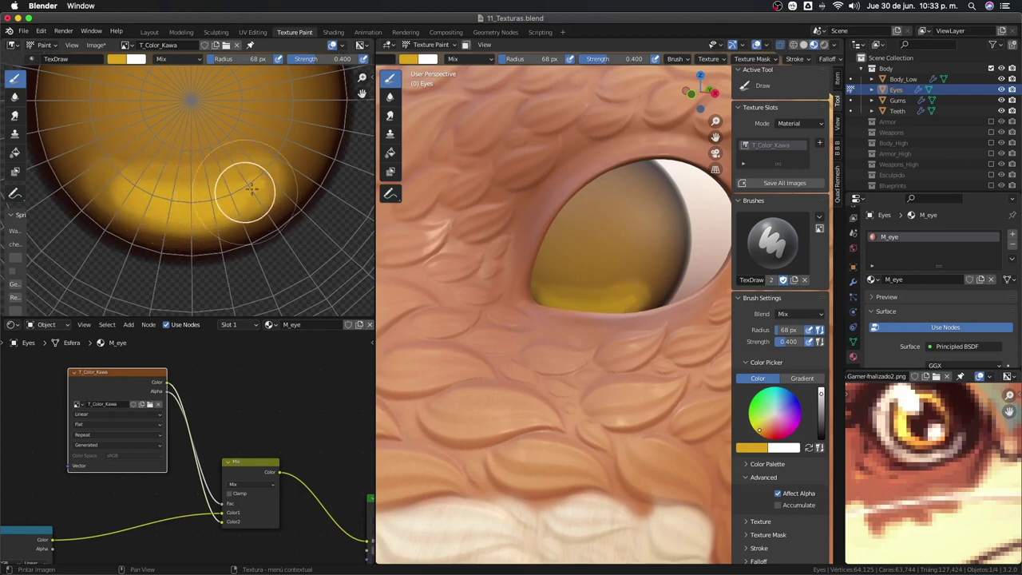
Try Soften, return to Draw, and sample golden yellow and dark brown colours from the iris.
click(14, 96)
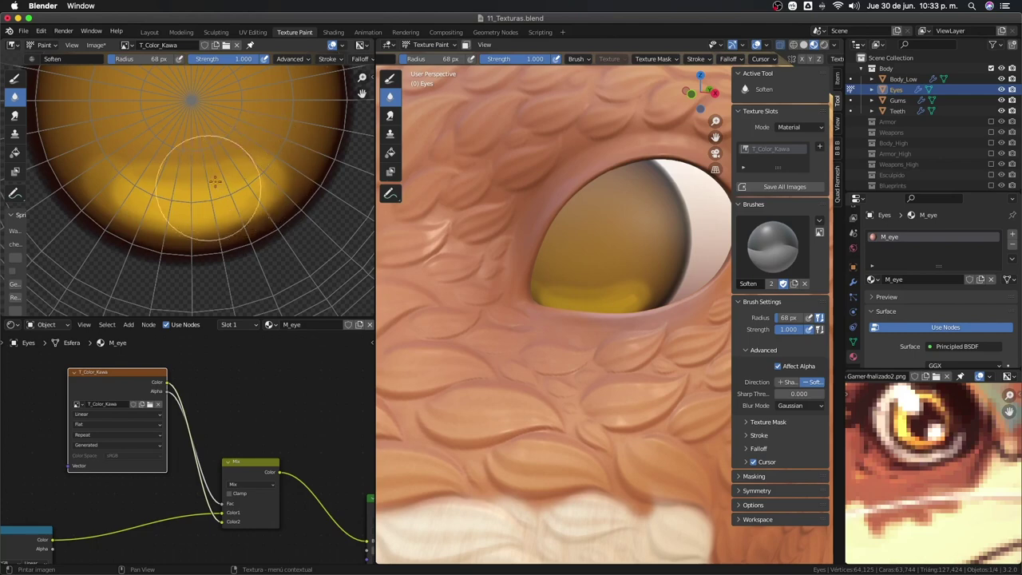
click(15, 77)
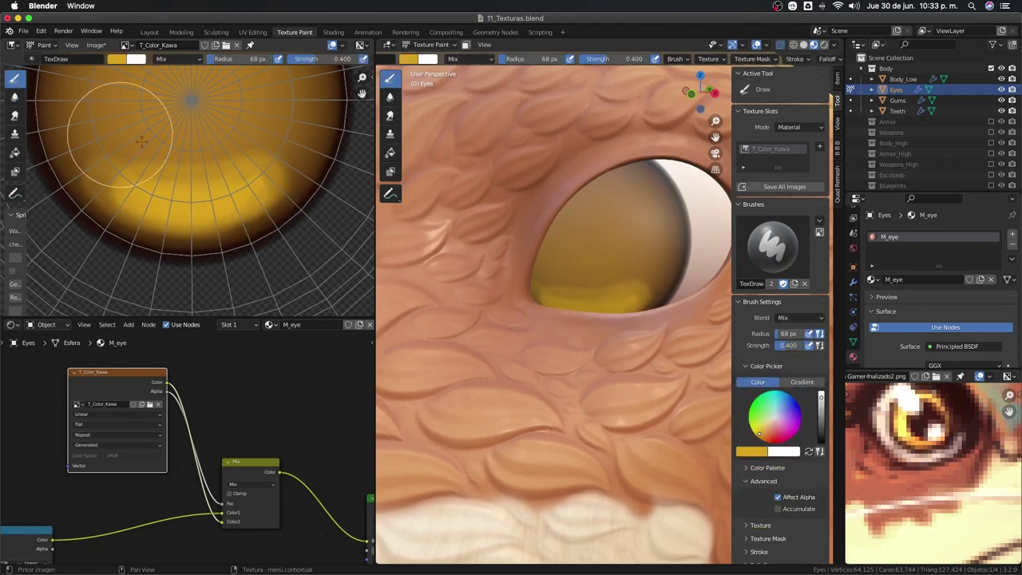
key(s)
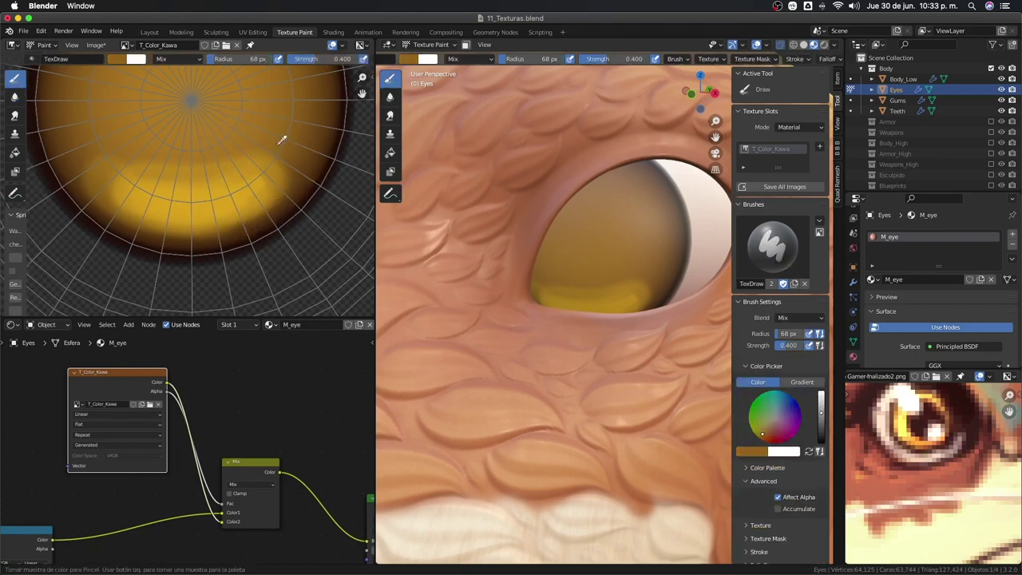
click(282, 140)
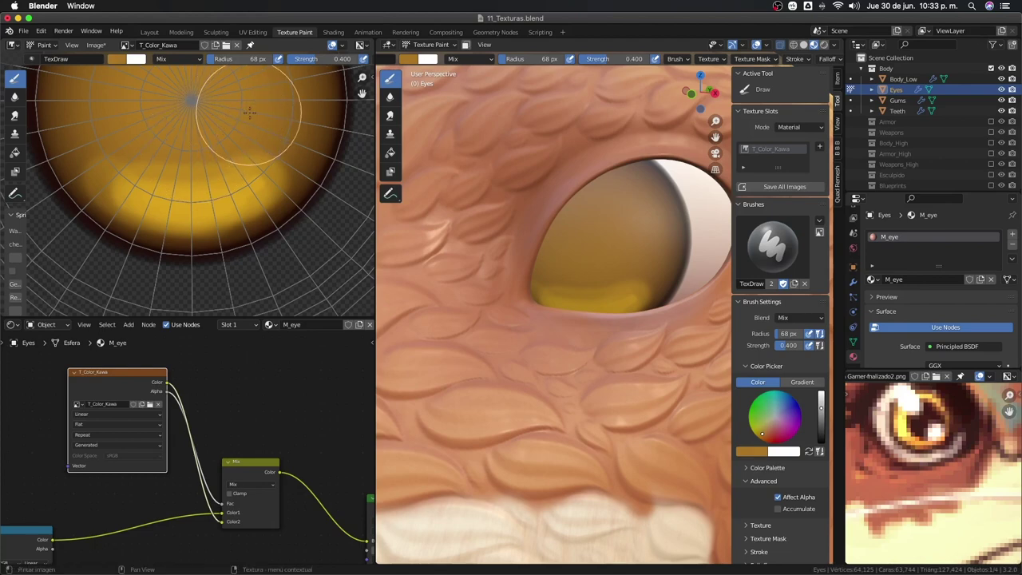
key(s)
click(209, 217)
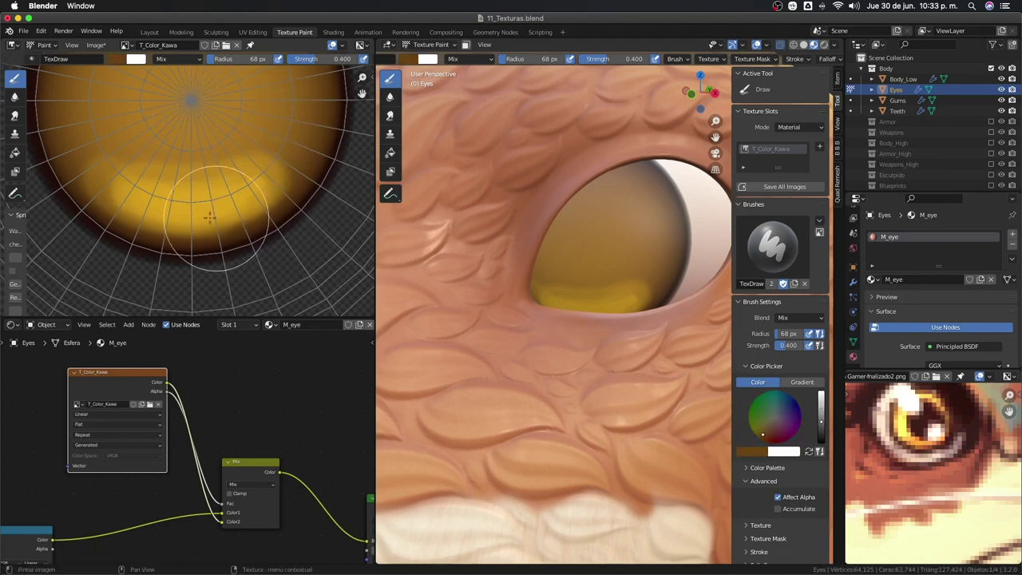
key(s)
click(199, 203)
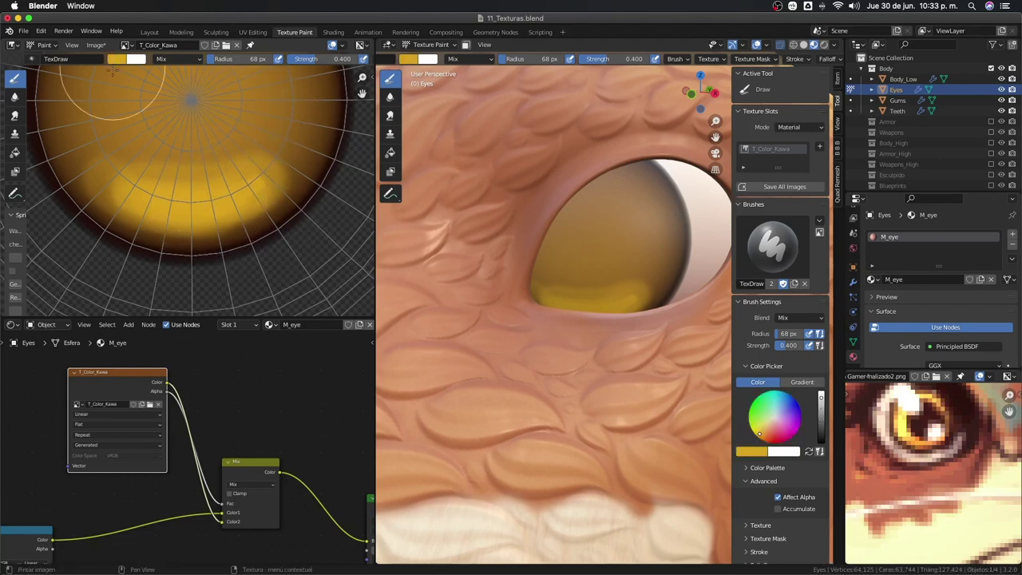
Re-sample paint colours from the yellow band and slightly darker iris areas.
key(s)
click(233, 177)
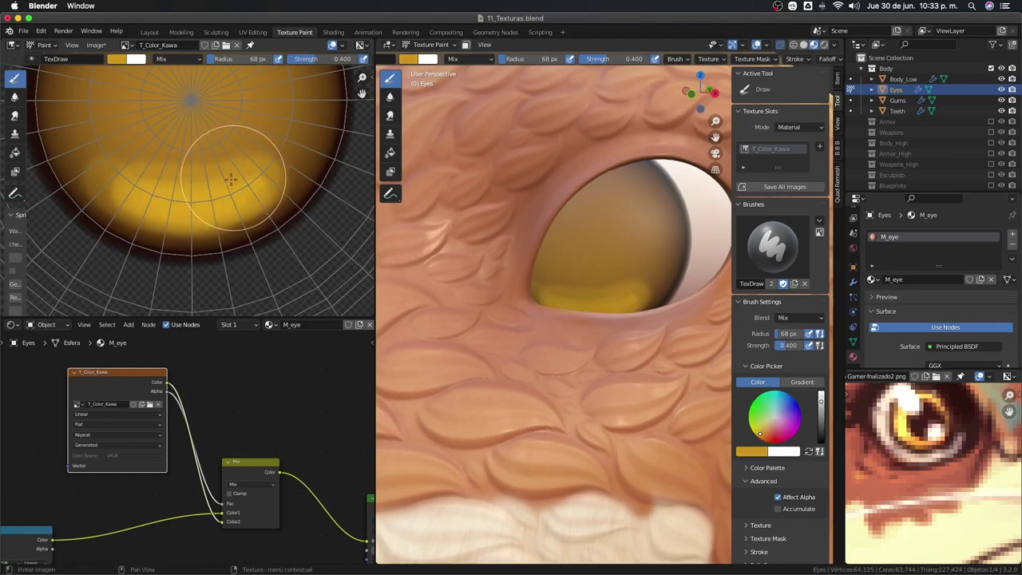
key(s)
click(200, 182)
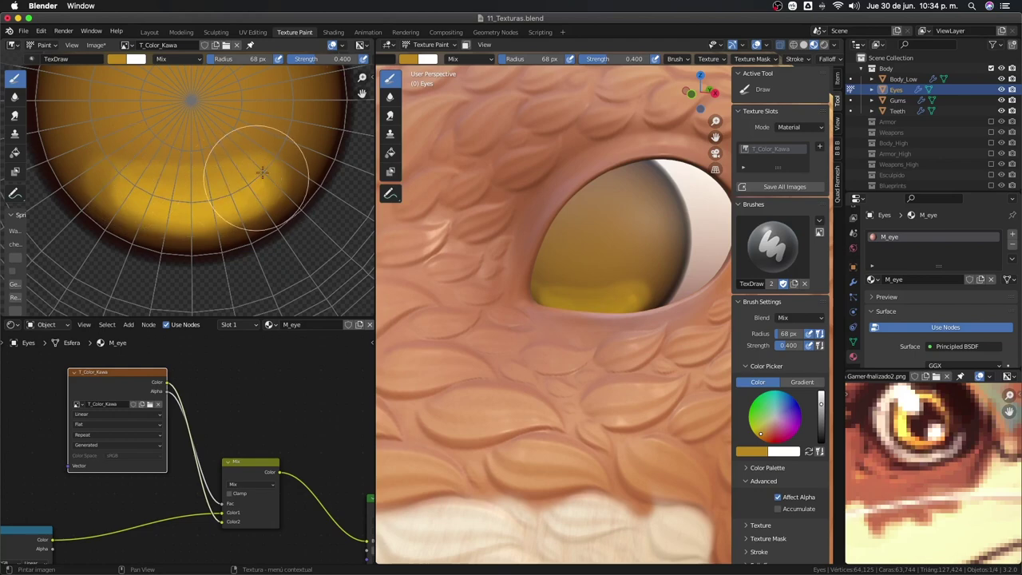
key(s)
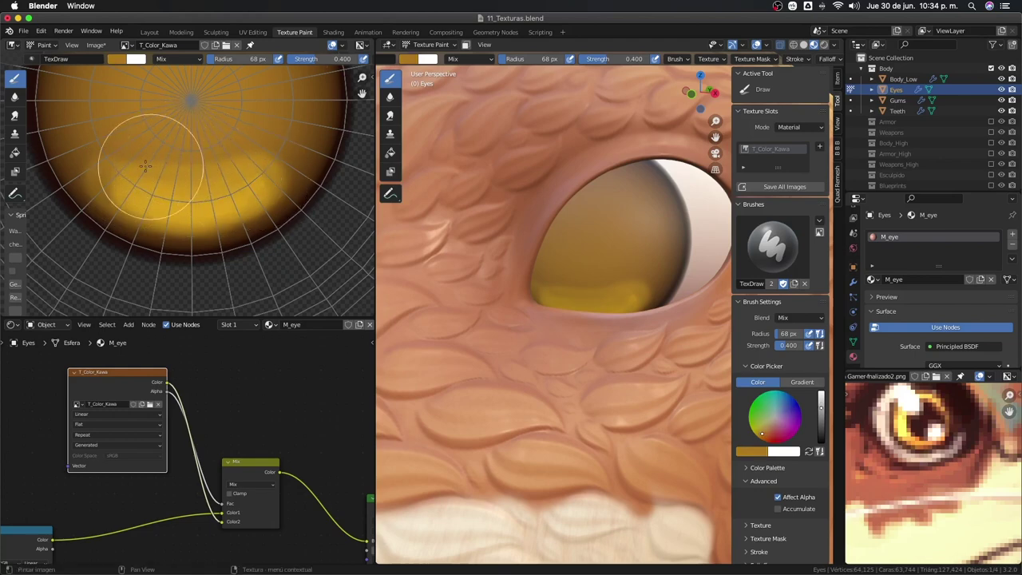
key(s)
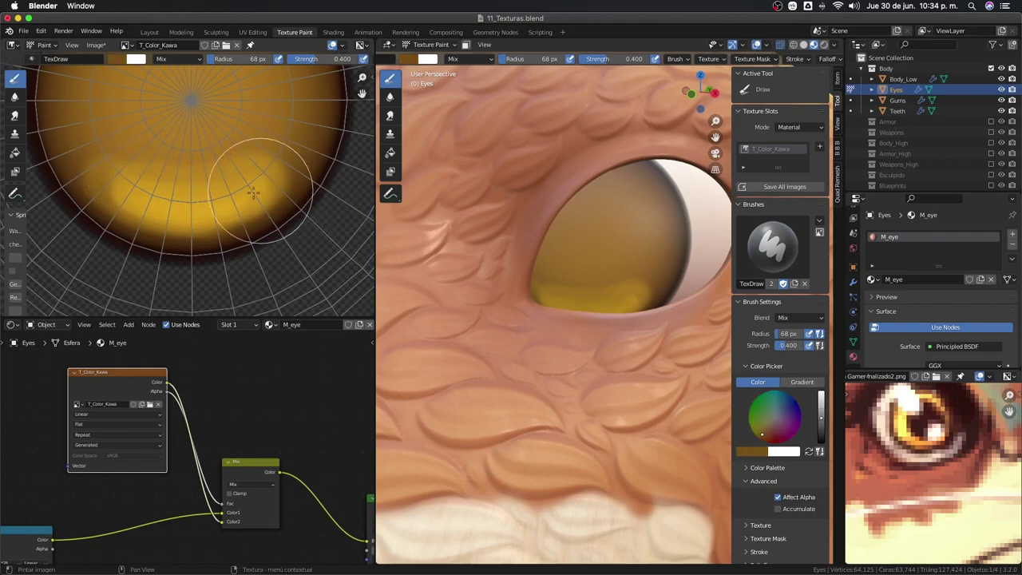
key(s)
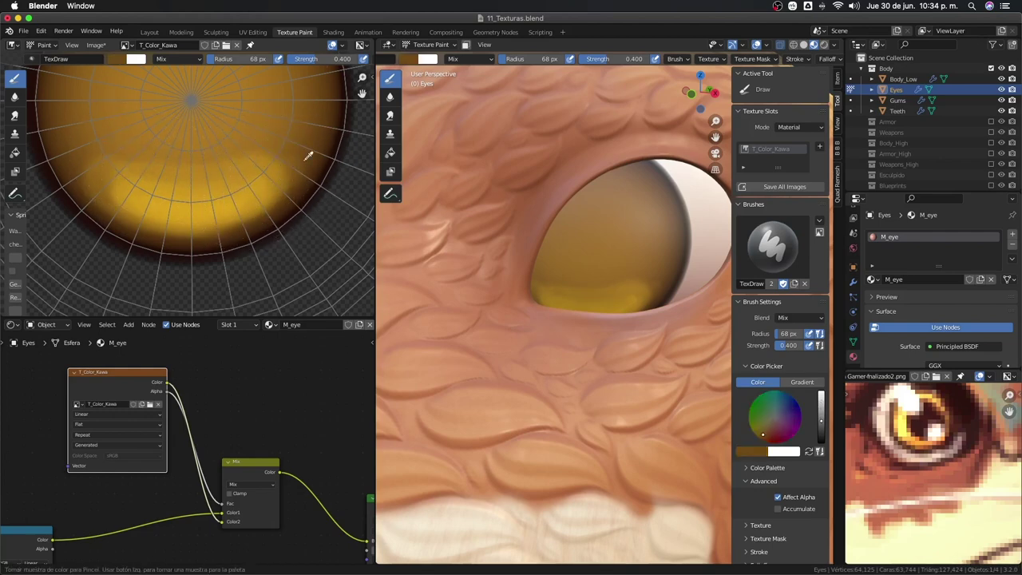
key(s)
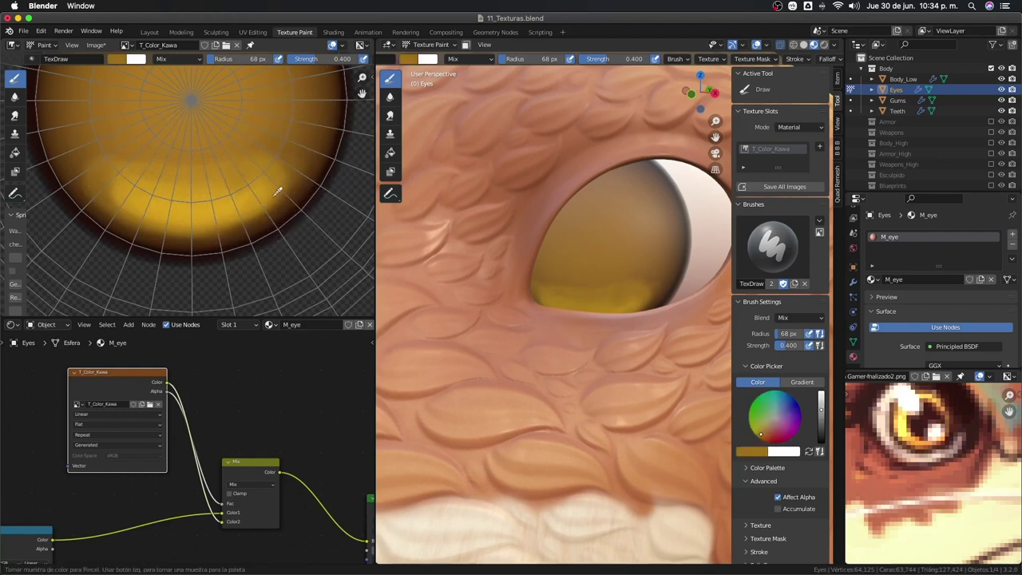
Paint golden yellow and darker golden-brown amber strokes across the lower iris.
mouse_move(303, 181)
mouse_down()
mouse_move(229, 210)
mouse_move(200, 213)
mouse_move(161, 194)
mouse_up()
key(s)
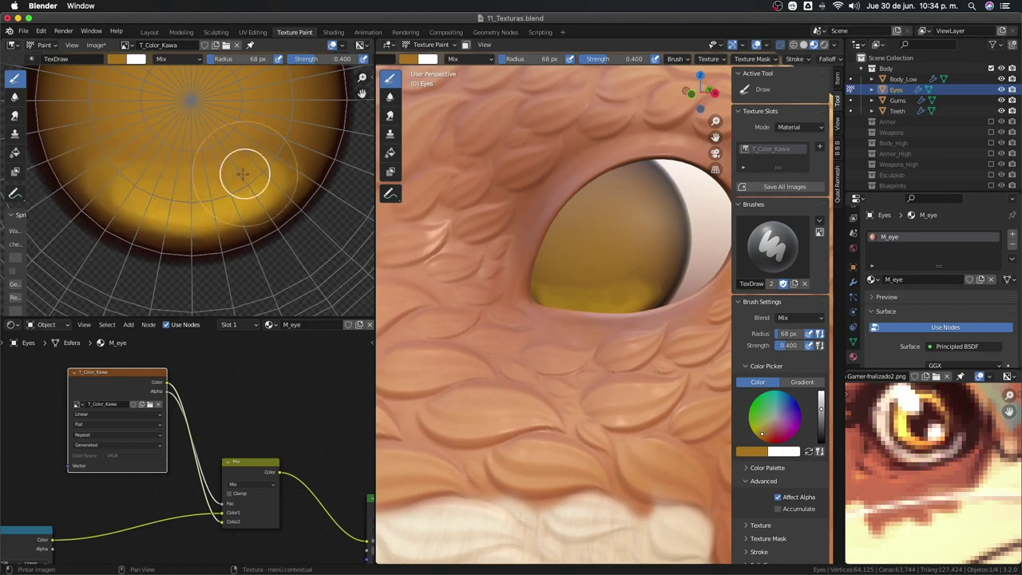
drag(210, 178, 136, 194)
mouse_move(283, 160)
mouse_down()
mouse_move(247, 170)
mouse_move(194, 216)
mouse_up()
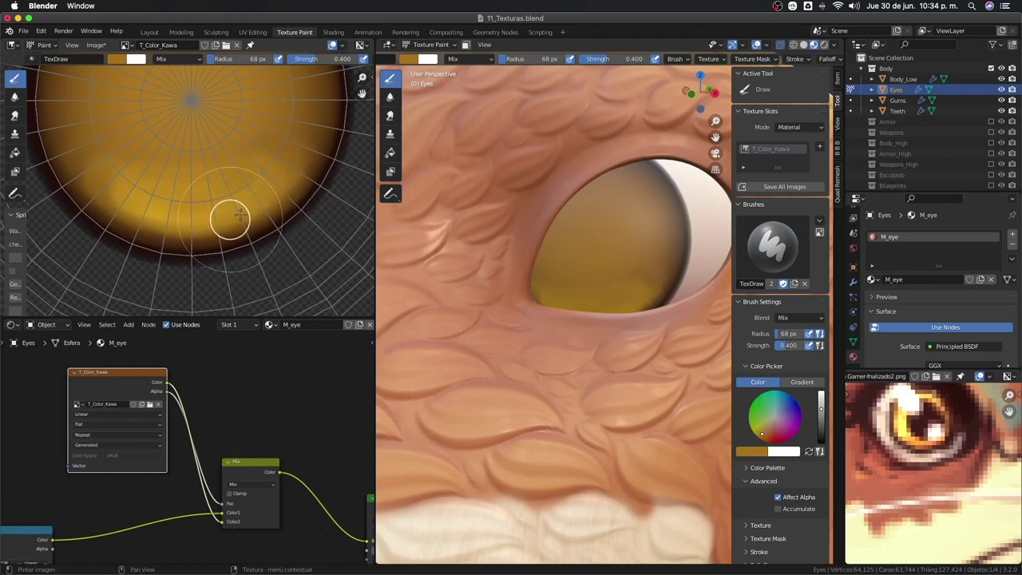
mouse_move(274, 141)
mouse_down()
mouse_move(138, 194)
mouse_move(218, 208)
mouse_move(234, 160)
mouse_up()
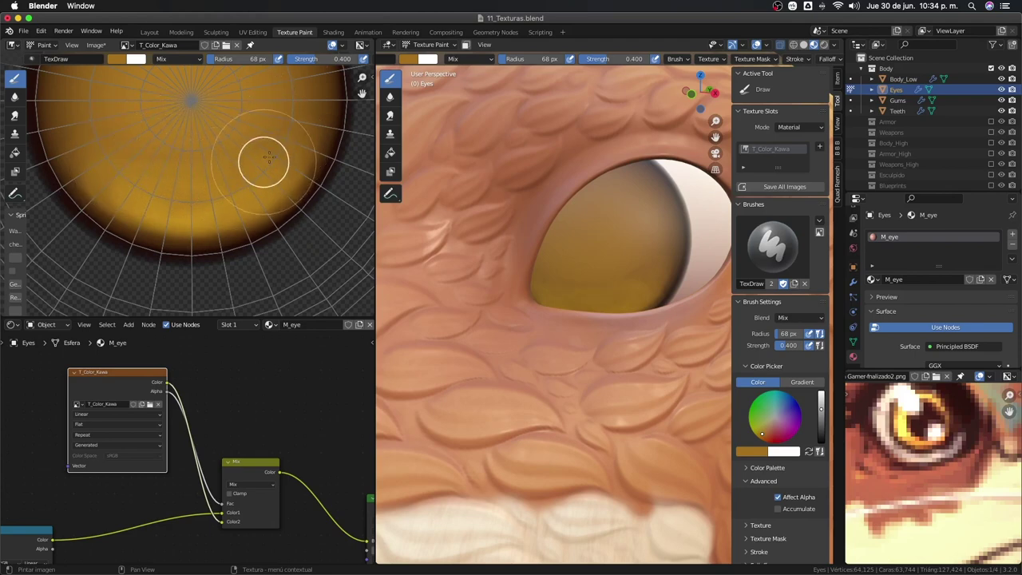
Brighten the paint colour's Value to a bright amber and lighten the lower and left iris.
click(119, 58)
drag(199, 97, 199, 72)
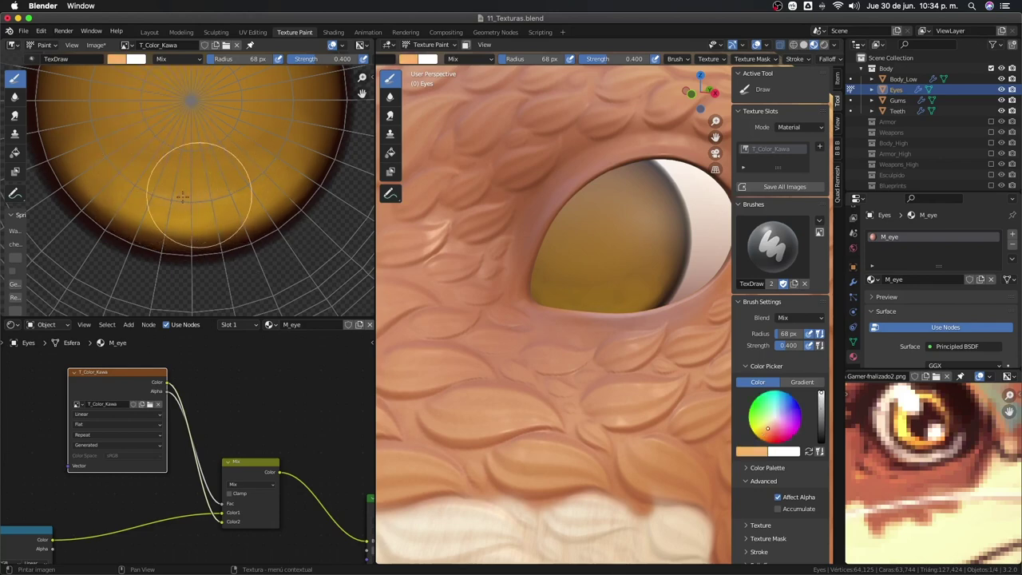
mouse_move(216, 206)
mouse_down()
mouse_move(233, 208)
mouse_move(144, 178)
mouse_move(129, 188)
mouse_up()
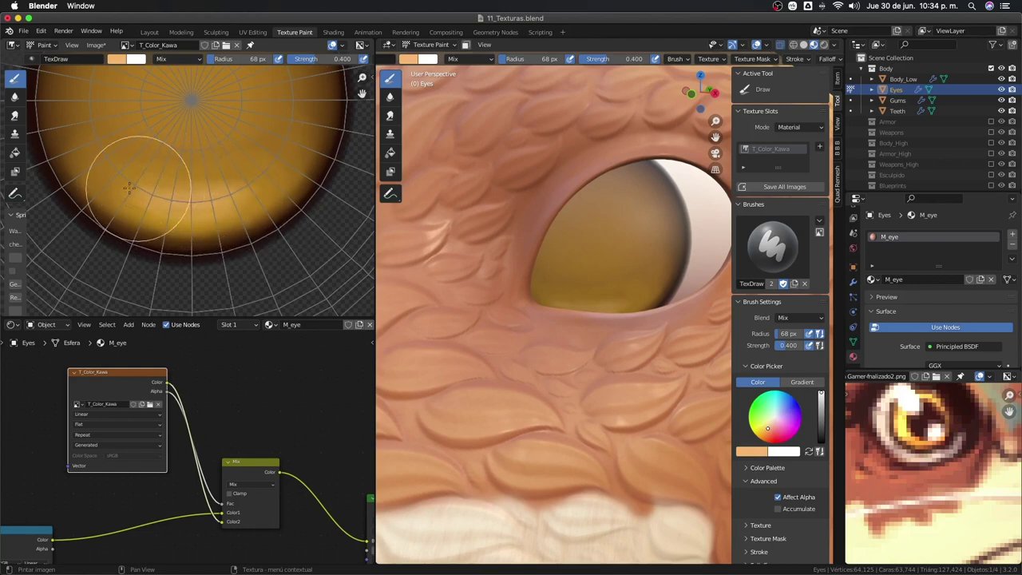
mouse_move(228, 186)
mouse_down()
mouse_move(216, 205)
mouse_move(164, 201)
mouse_move(217, 200)
mouse_move(263, 178)
mouse_move(119, 159)
mouse_up()
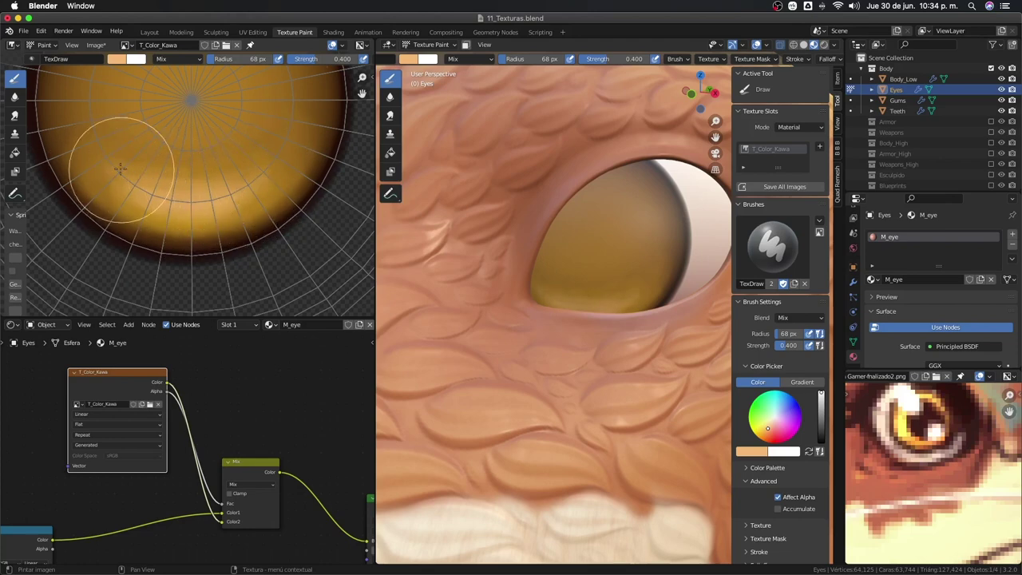
mouse_move(249, 158)
mouse_down()
mouse_move(110, 155)
mouse_move(188, 182)
mouse_move(273, 182)
mouse_move(264, 149)
mouse_up()
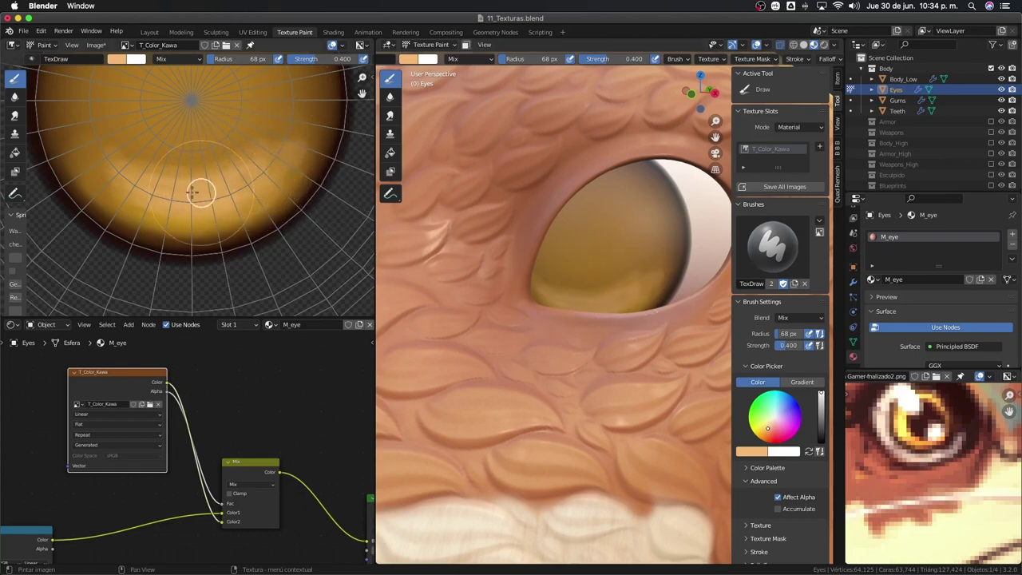
mouse_move(200, 191)
mouse_down()
mouse_move(143, 168)
mouse_move(96, 125)
mouse_move(94, 169)
mouse_up()
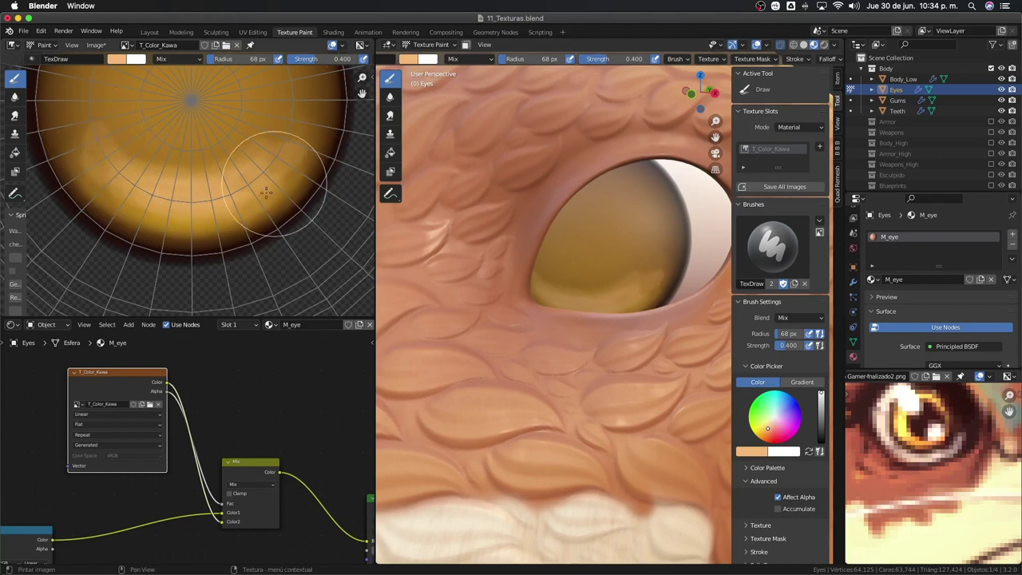
drag(266, 193, 273, 177)
Blur the lower iris band with Soften, then set the Draw brush radius to 33 px.
click(14, 96)
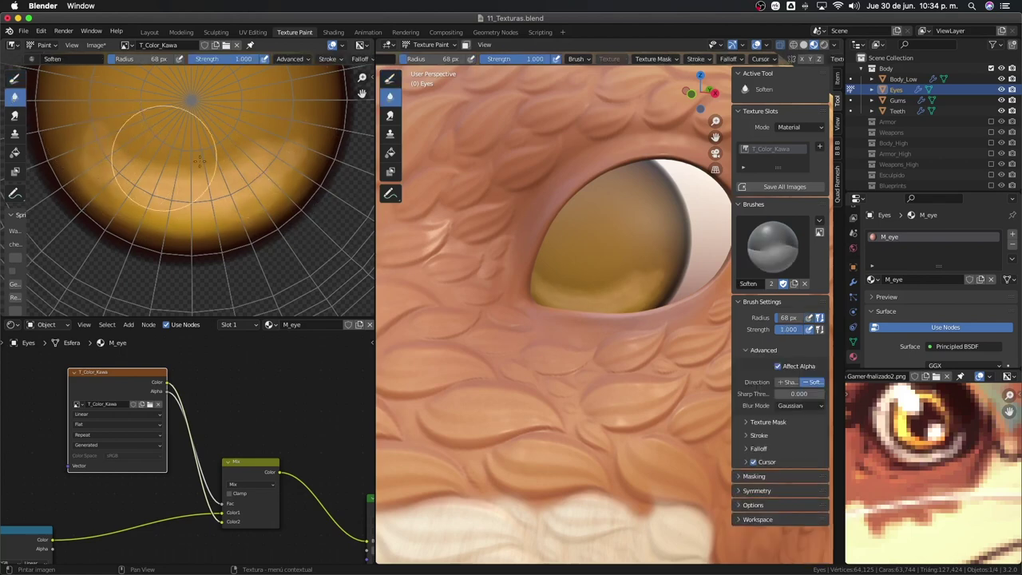
mouse_move(204, 188)
mouse_down()
mouse_move(195, 184)
mouse_move(285, 165)
mouse_move(171, 205)
mouse_move(93, 149)
mouse_up()
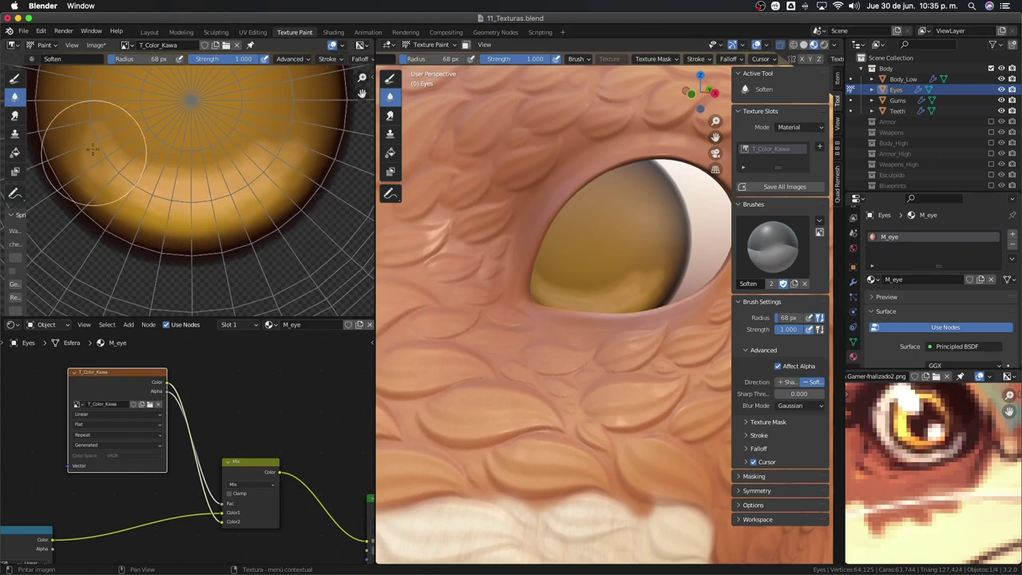
click(16, 78)
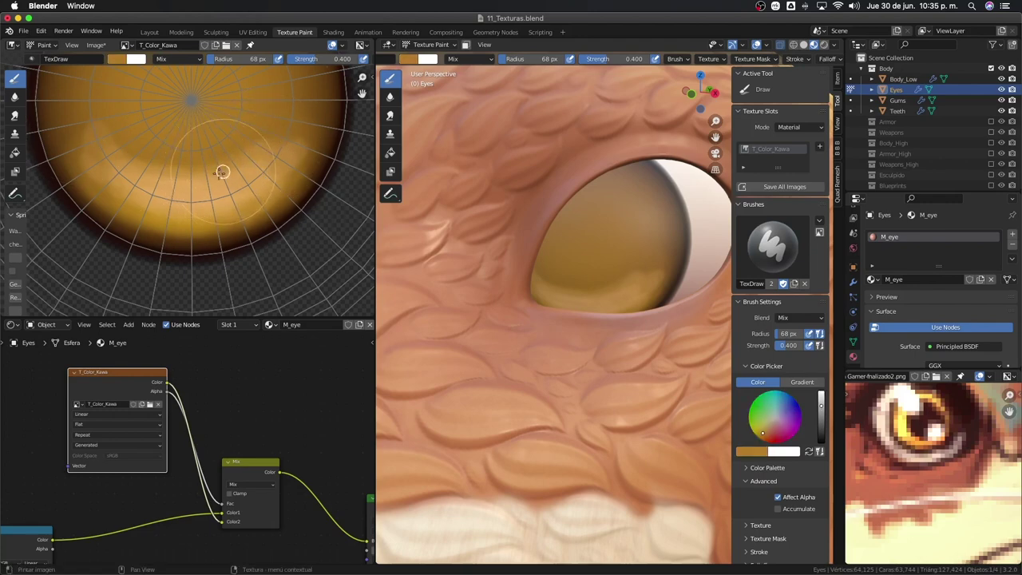
key(f)
click(261, 163)
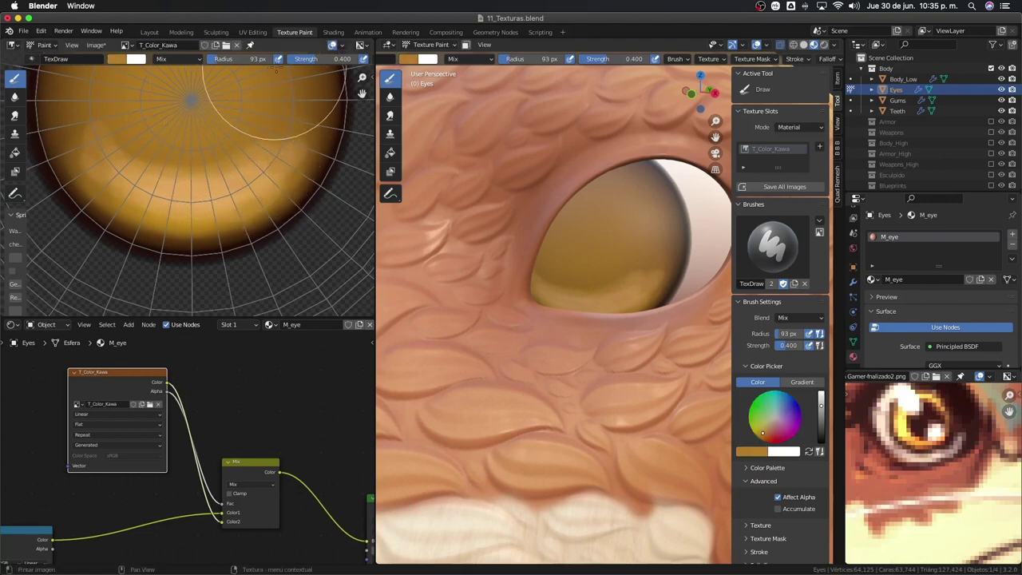
key(f)
click(227, 161)
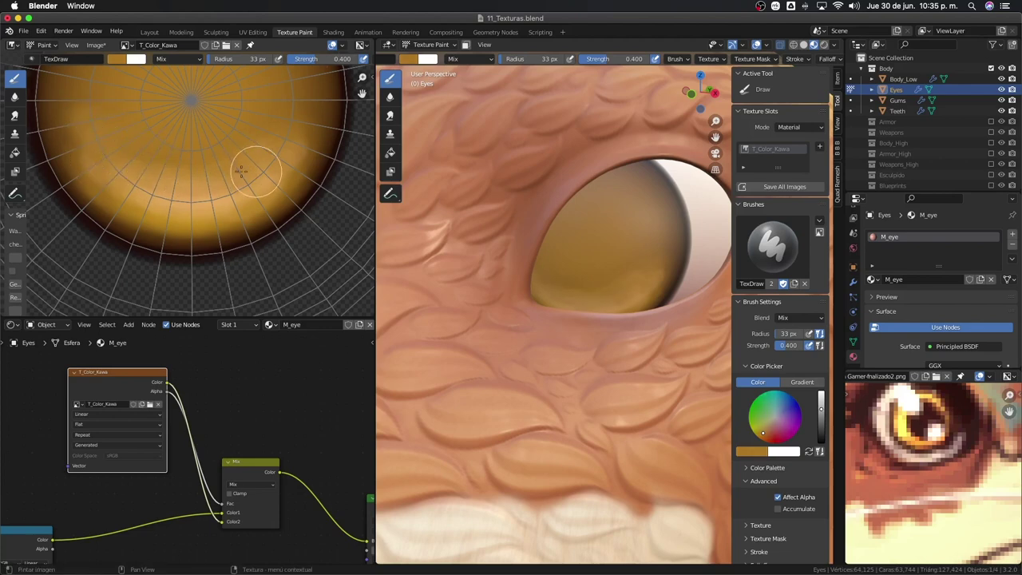
click(14, 115)
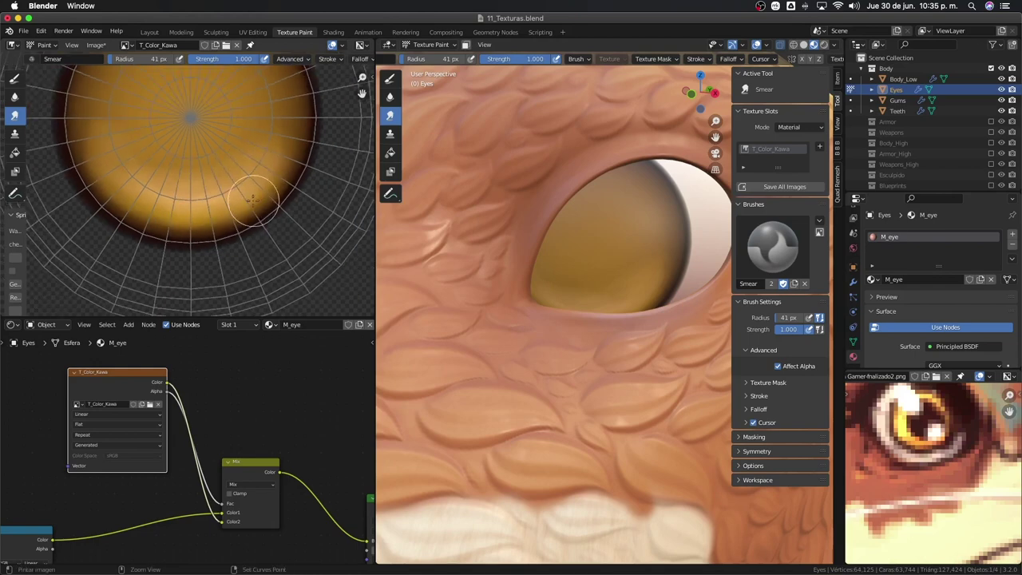
On the Draw brush, darken the paint colour to a brown at value 0.360, then darker still.
scroll(240, 237, up, 3)
scroll(239, 238, up, 2)
scroll(246, 199, up, 1)
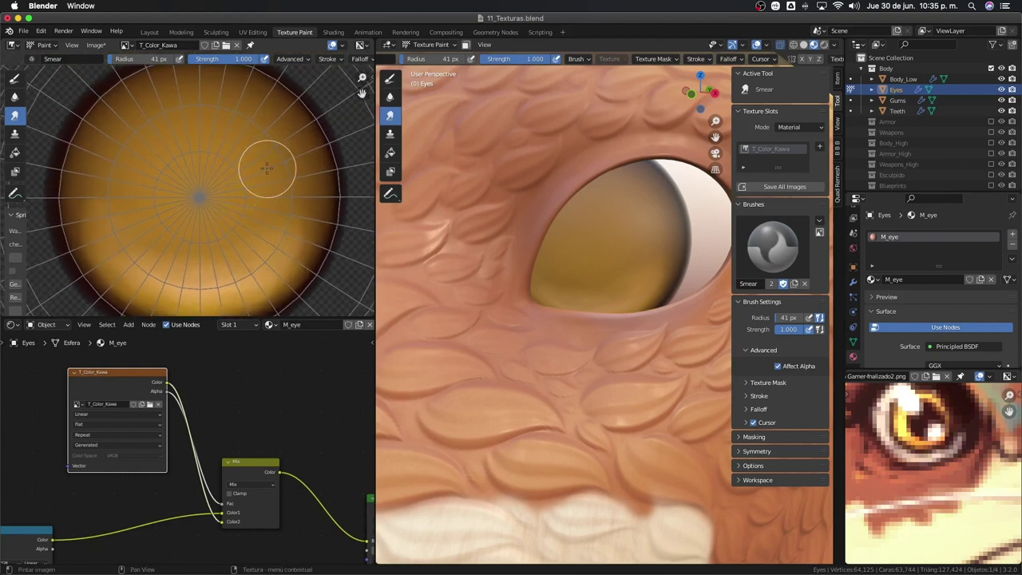
click(14, 77)
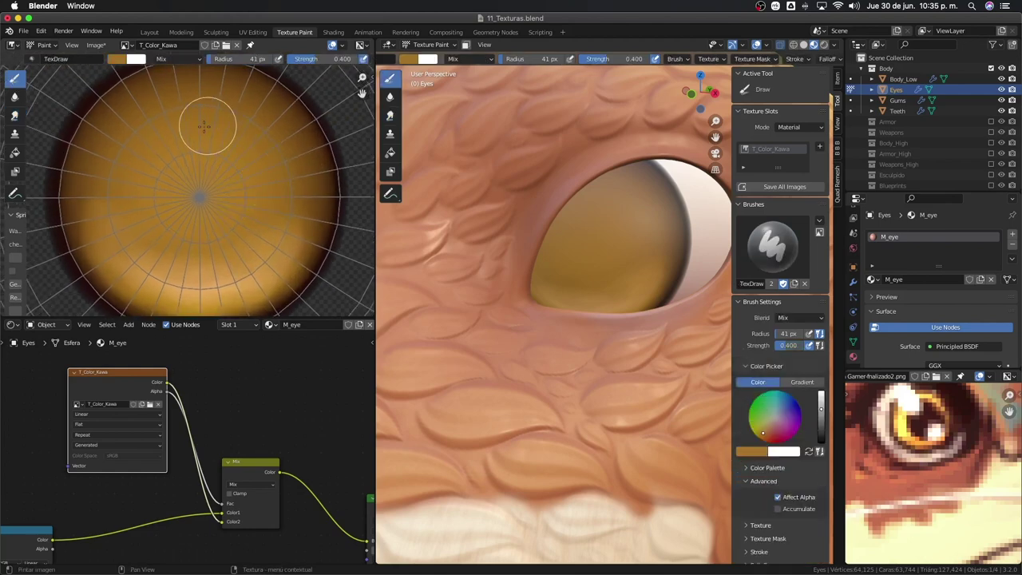
click(117, 59)
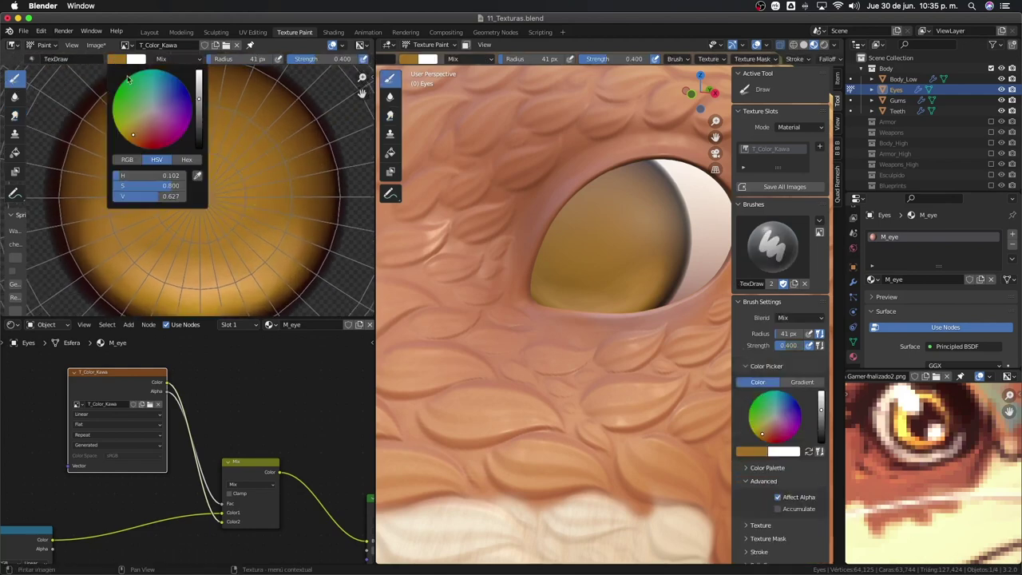
click(198, 120)
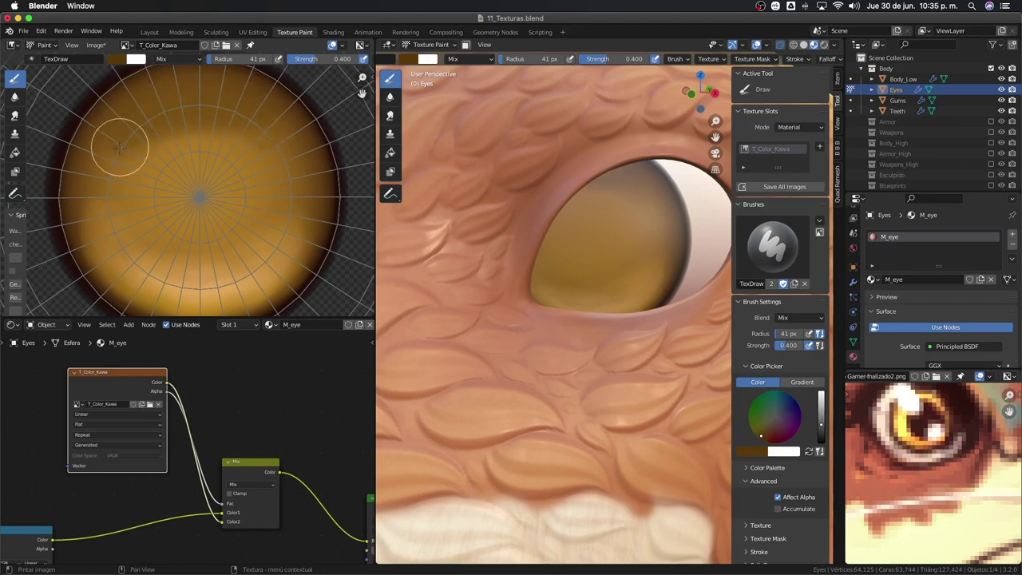
click(118, 60)
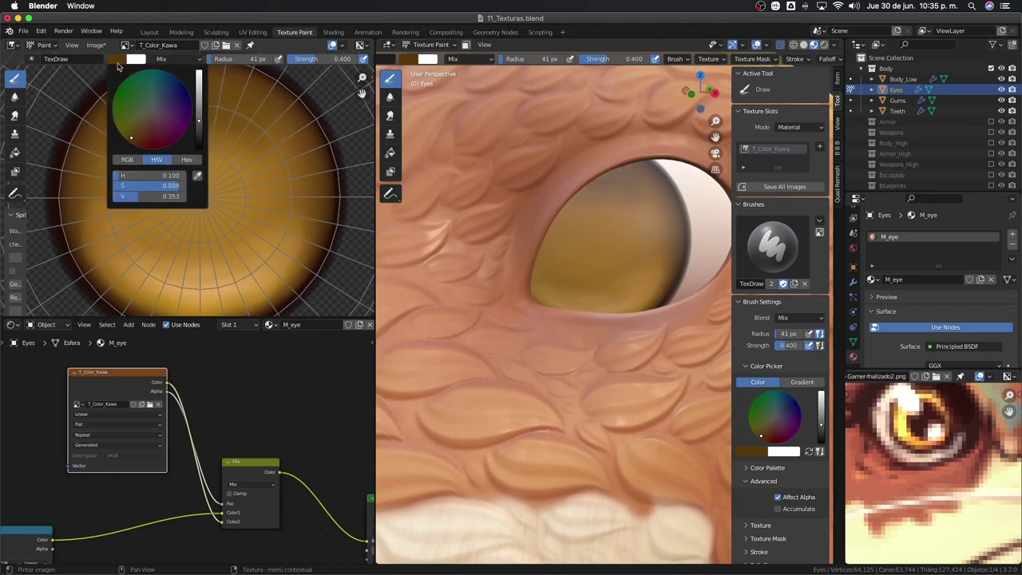
drag(199, 125, 200, 138)
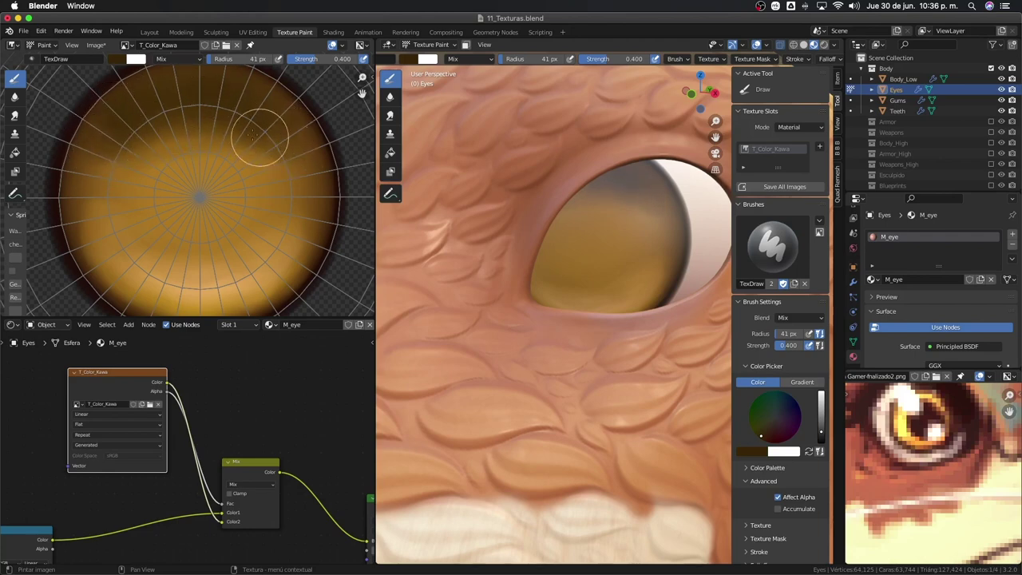
Smear the iris paint with a 73 px brush, removing dark specks on the left.
click(14, 115)
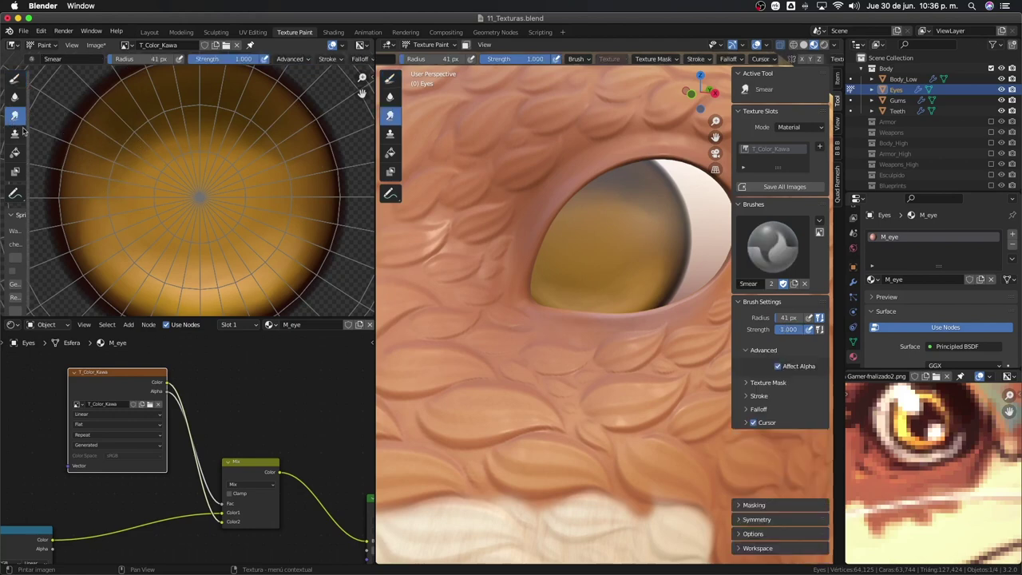
click(231, 156)
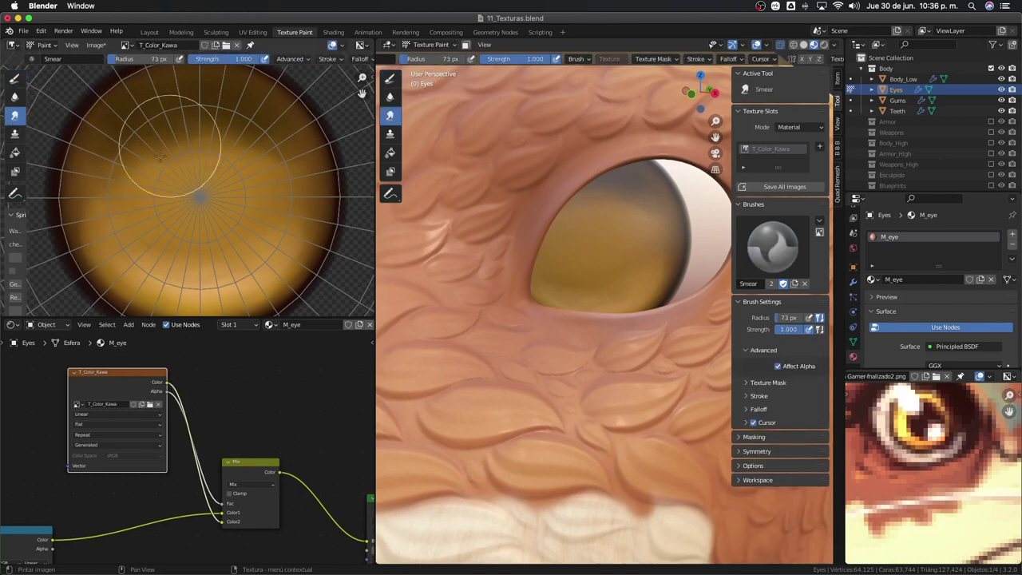
drag(237, 137, 238, 141)
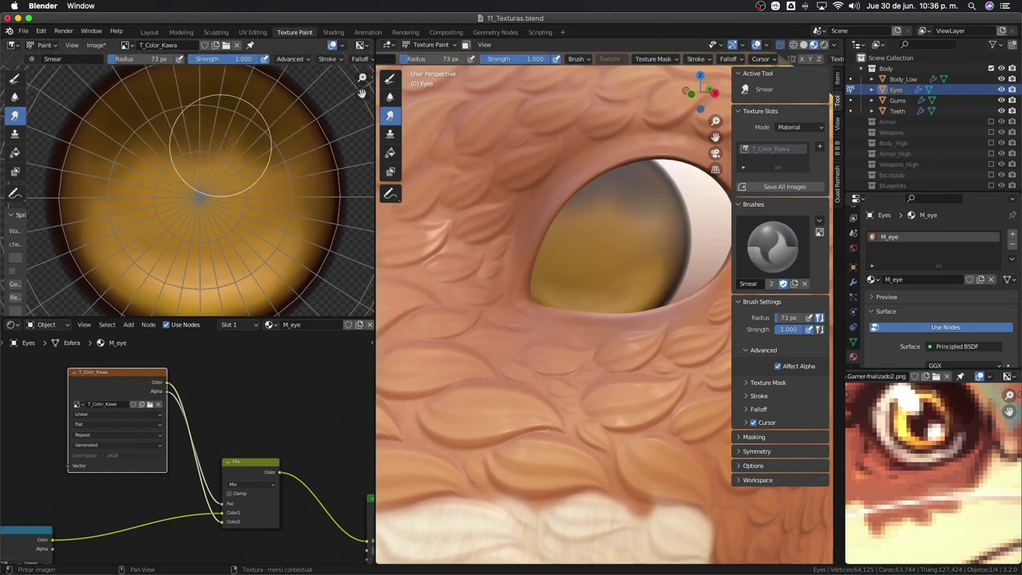
mouse_move(106, 166)
mouse_down()
mouse_move(89, 230)
mouse_move(178, 187)
mouse_up()
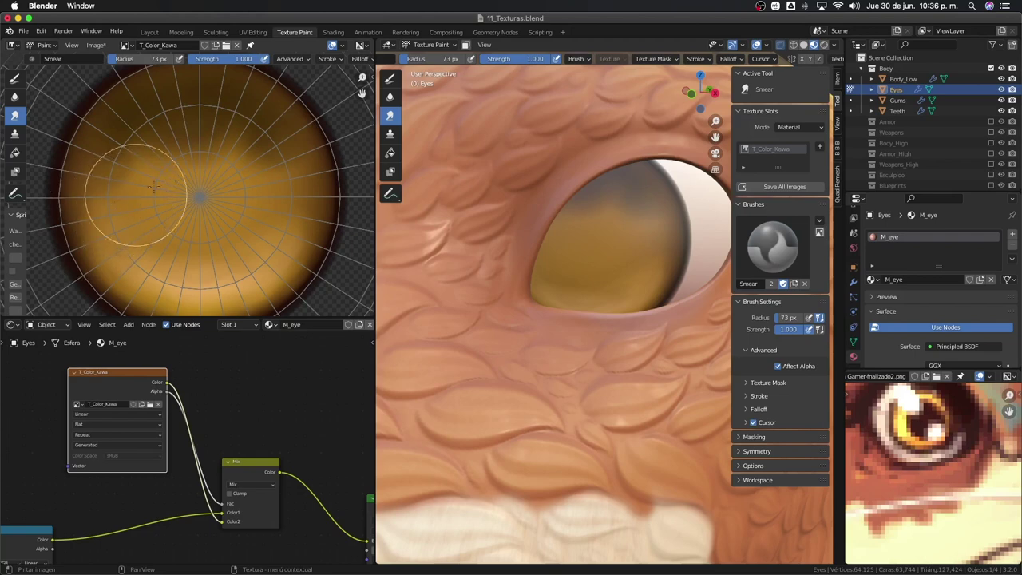
mouse_move(255, 160)
mouse_down()
mouse_move(171, 137)
mouse_move(194, 126)
mouse_move(182, 125)
mouse_move(259, 162)
mouse_move(297, 137)
mouse_move(243, 240)
mouse_up()
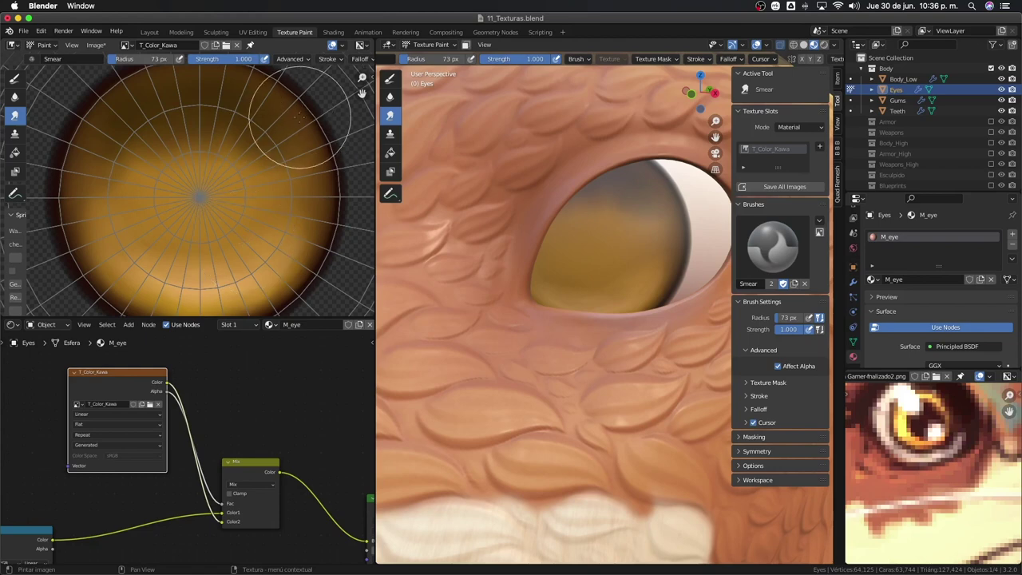
Set the Draw brush to strength 1.000 and radius 3 px.
click(14, 78)
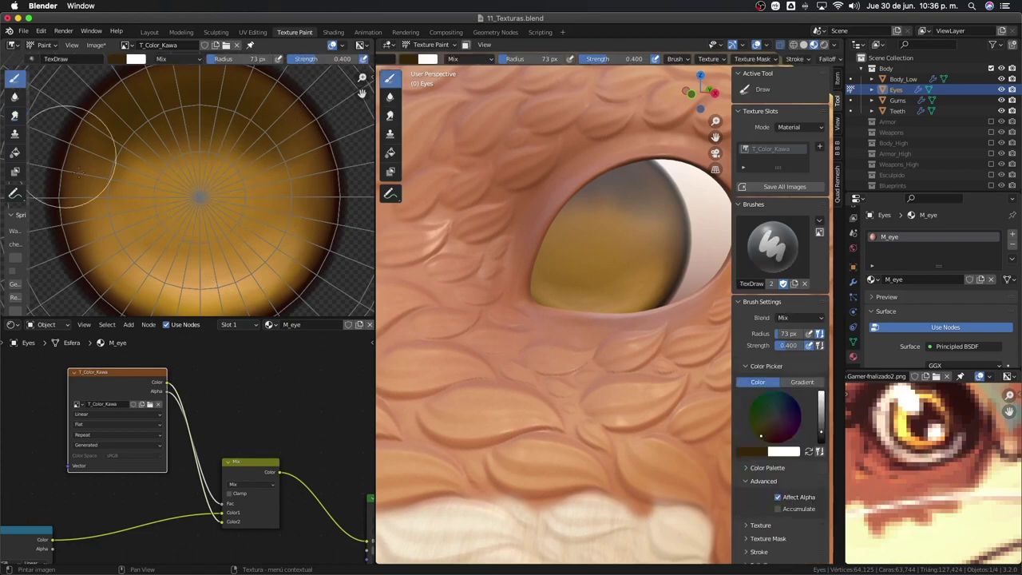
drag(323, 59, 359, 59)
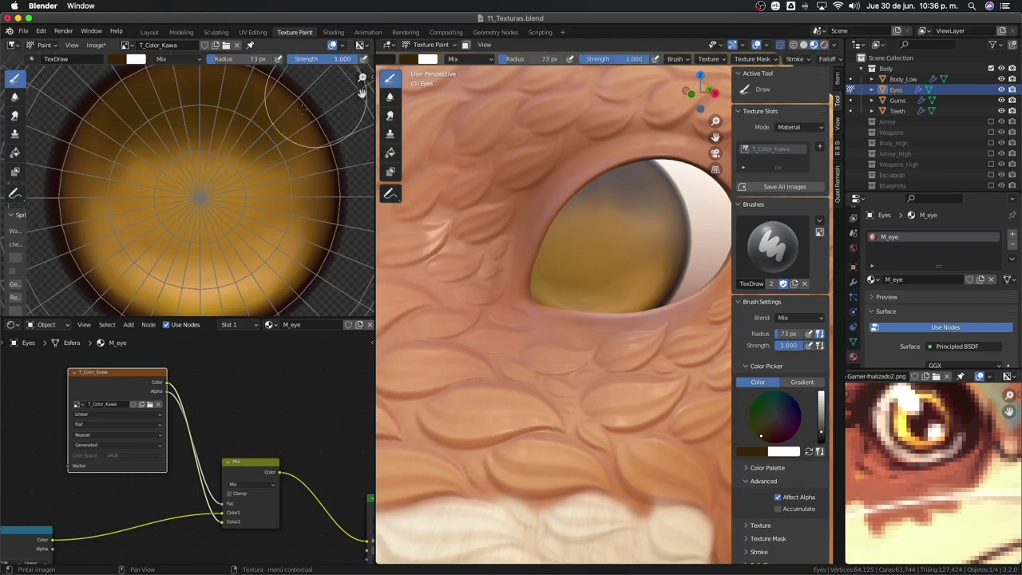
mouse_move(239, 59)
mouse_down()
mouse_move(199, 64)
mouse_move(212, 64)
mouse_up()
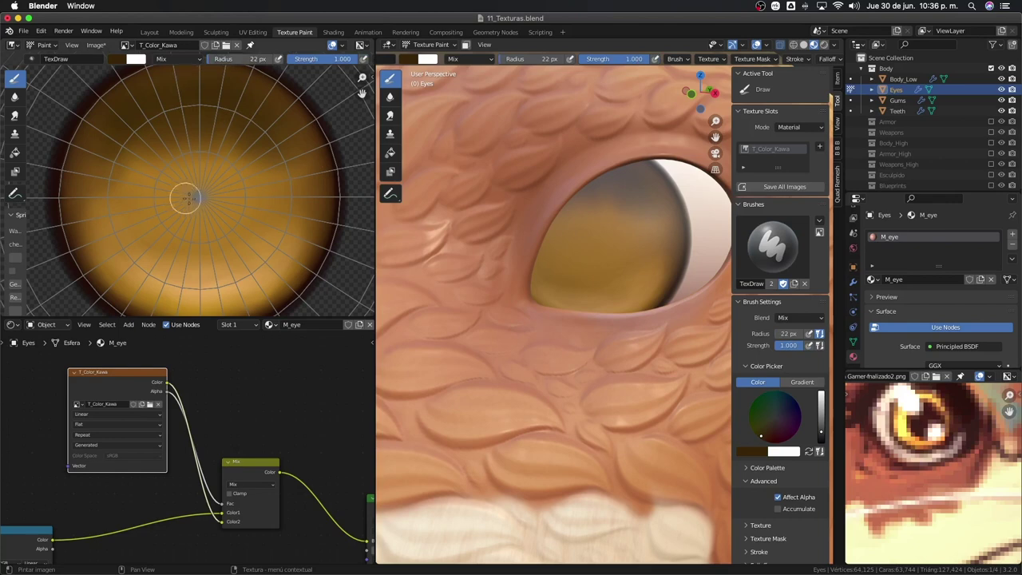
key(f)
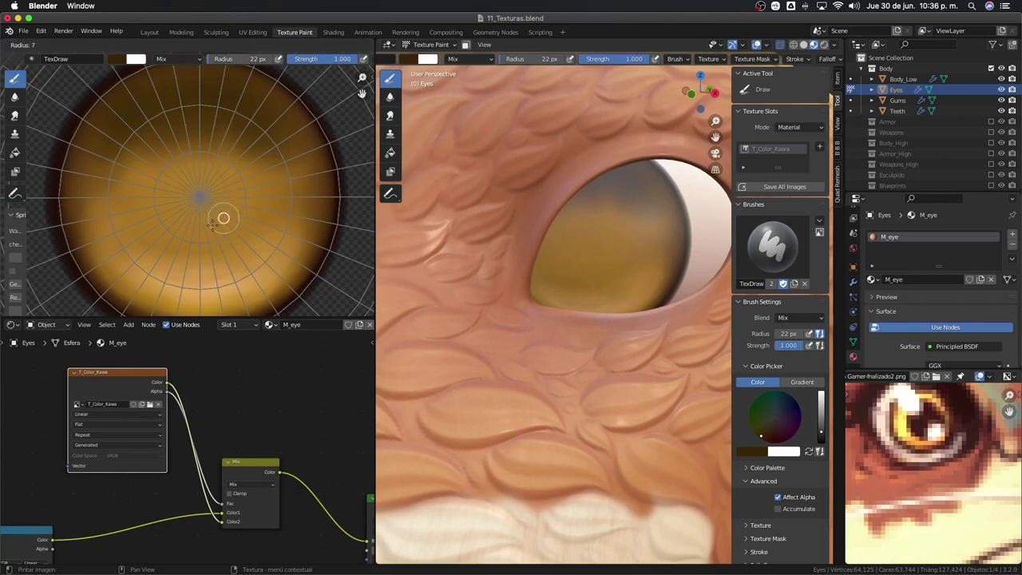
click(210, 227)
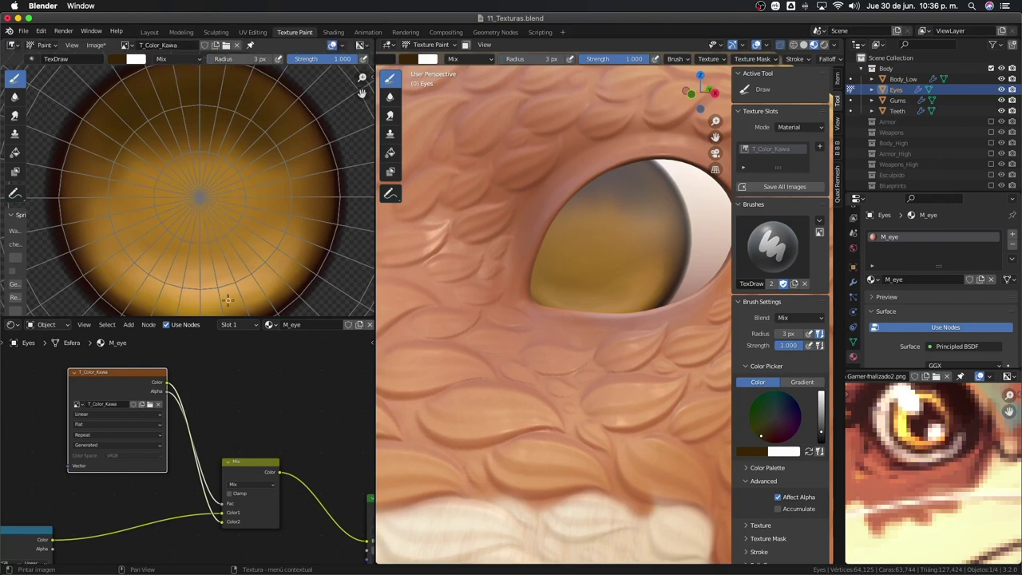
Change the brush colour to pale peach and undo a first trial streak.
click(116, 61)
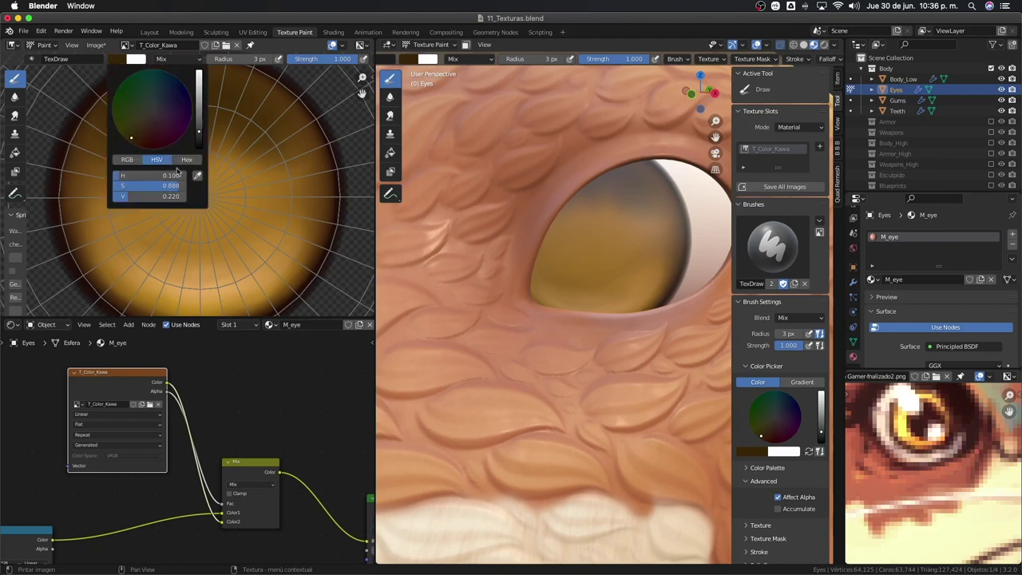
drag(201, 143, 200, 70)
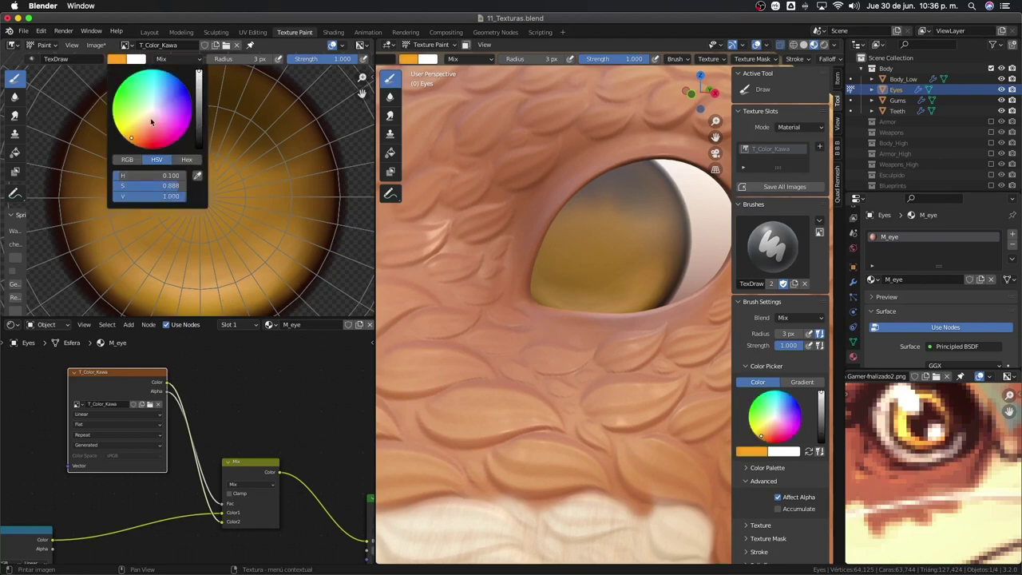
drag(152, 122, 145, 121)
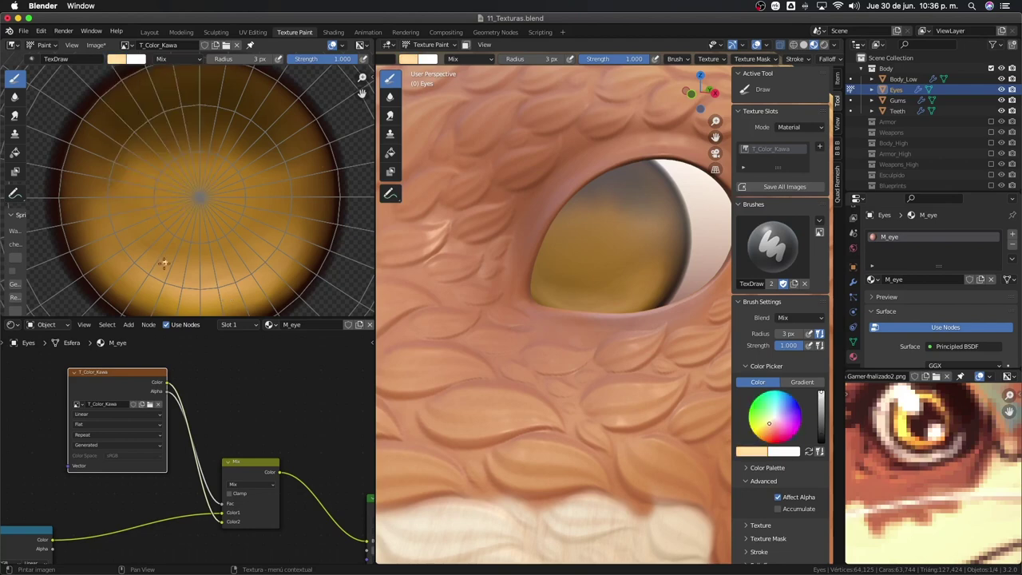
drag(192, 202, 141, 257)
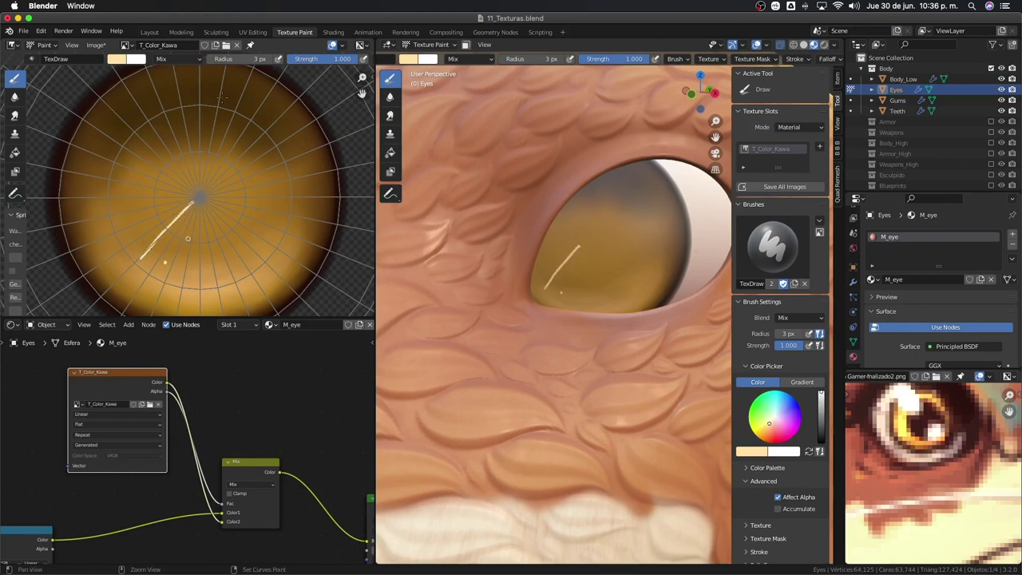
key(ctrl+z)
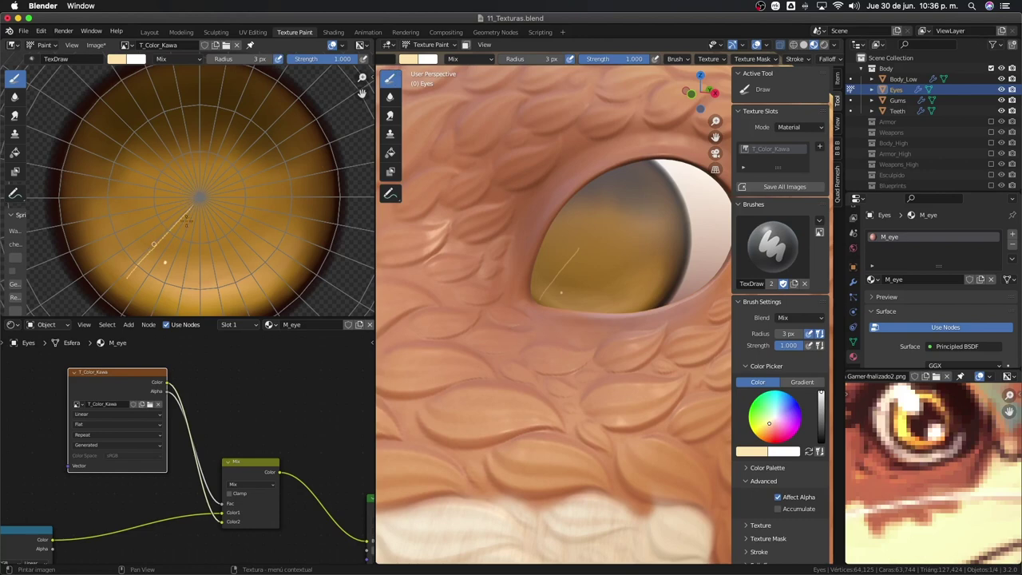
key(ctrl+z)
Try 8 px and 6 px radii, then settle on 15 px at strength 0.593.
key(f)
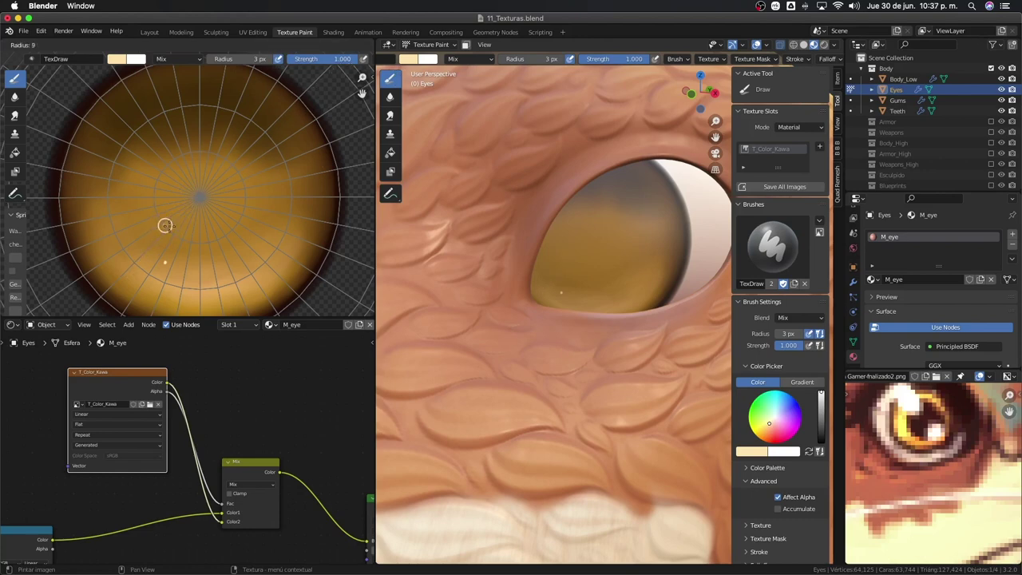
click(165, 225)
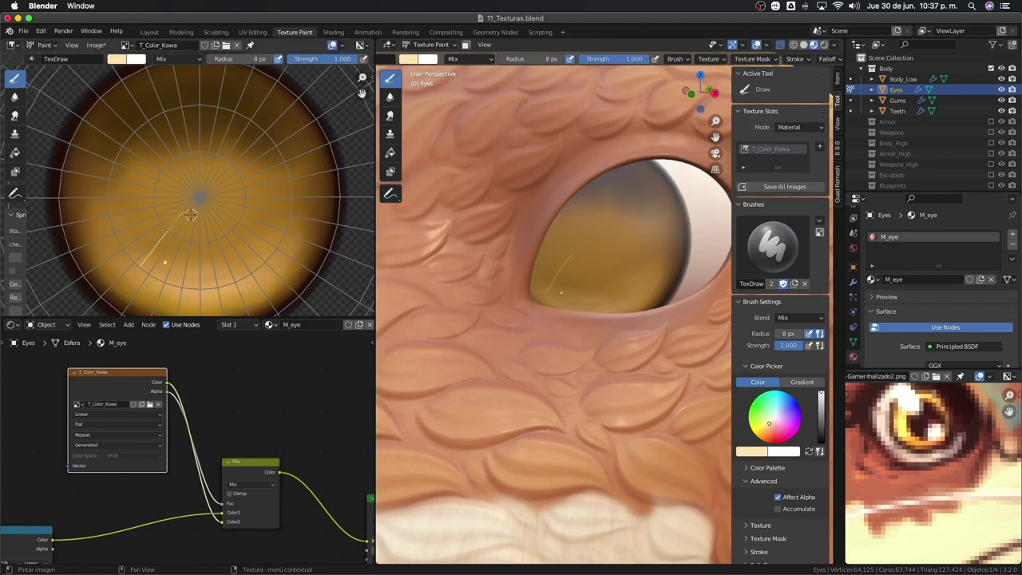
key(ctrl+z)
key(f)
click(140, 287)
key(ctrl+z)
key(ctrl+z)
drag(347, 60, 319, 69)
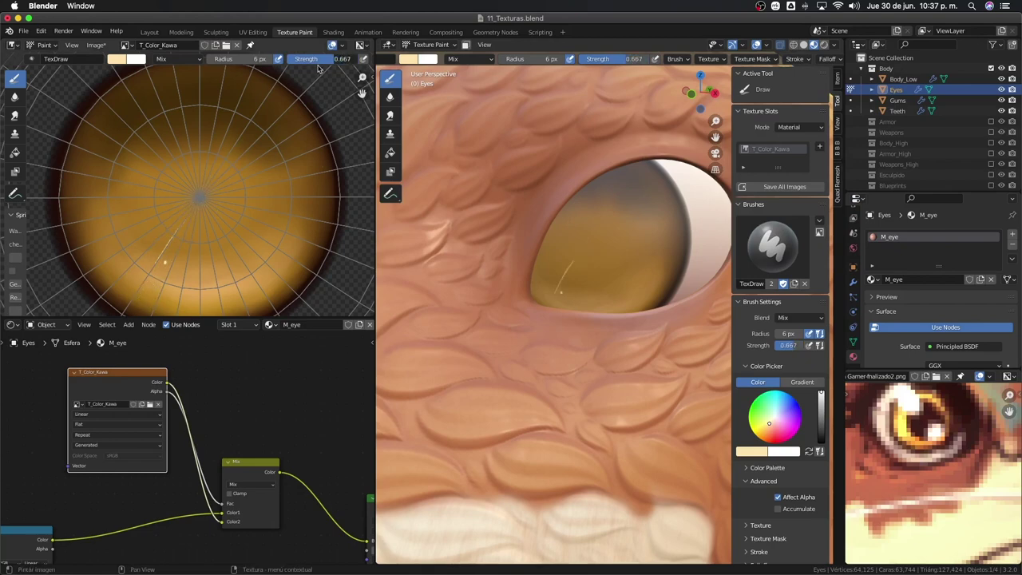
scroll(194, 199, up, 2)
key(f)
click(228, 132)
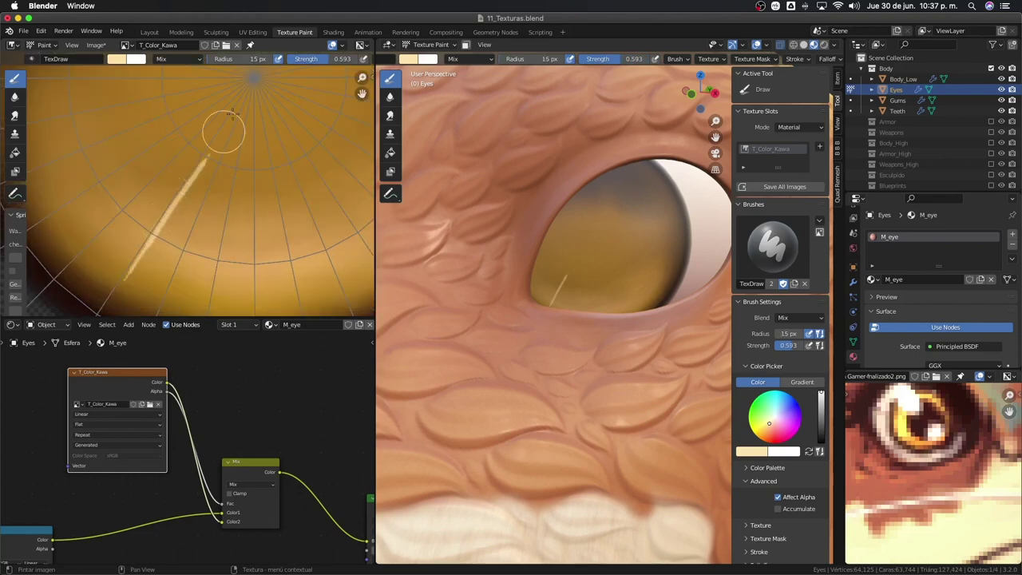
key(ctrl+z)
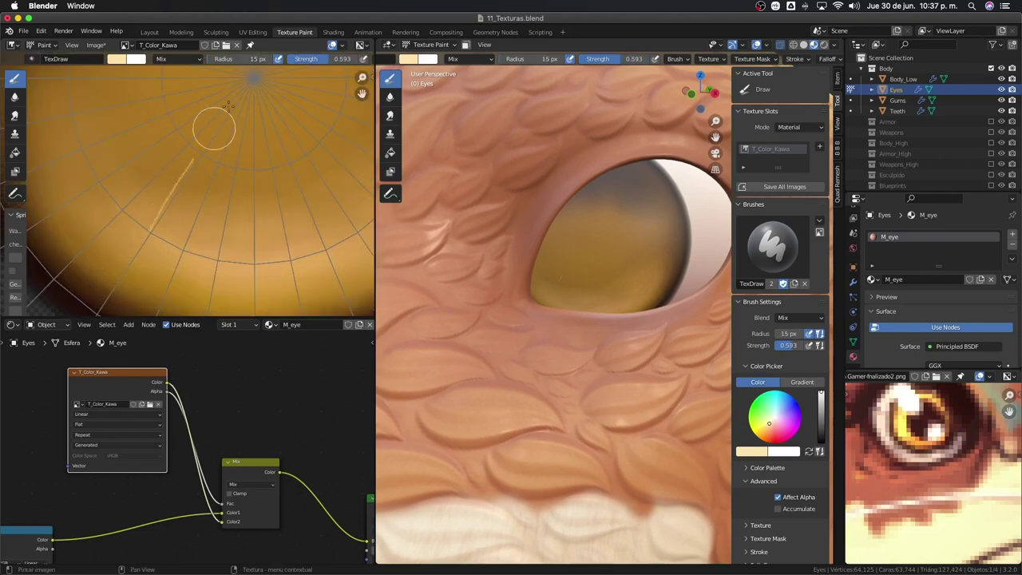
Paint pale radial streaks from the pupil, including a longer one running downward.
mouse_move(119, 278)
mouse_down()
mouse_move(240, 86)
mouse_move(177, 233)
mouse_up()
mouse_move(189, 282)
mouse_down()
mouse_move(240, 112)
mouse_move(231, 247)
mouse_up()
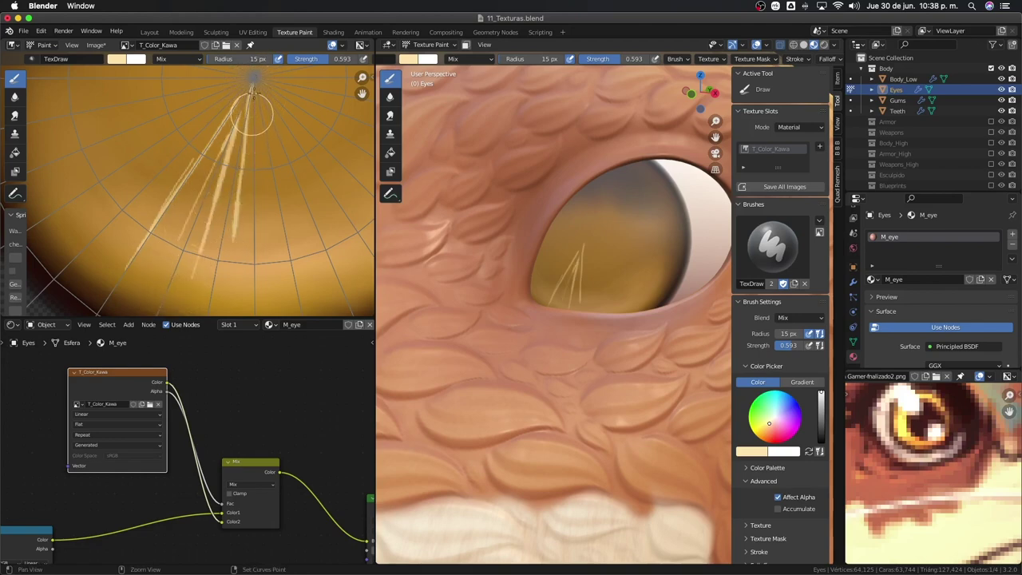
key(ctrl+z)
drag(253, 86, 222, 275)
drag(254, 84, 262, 204)
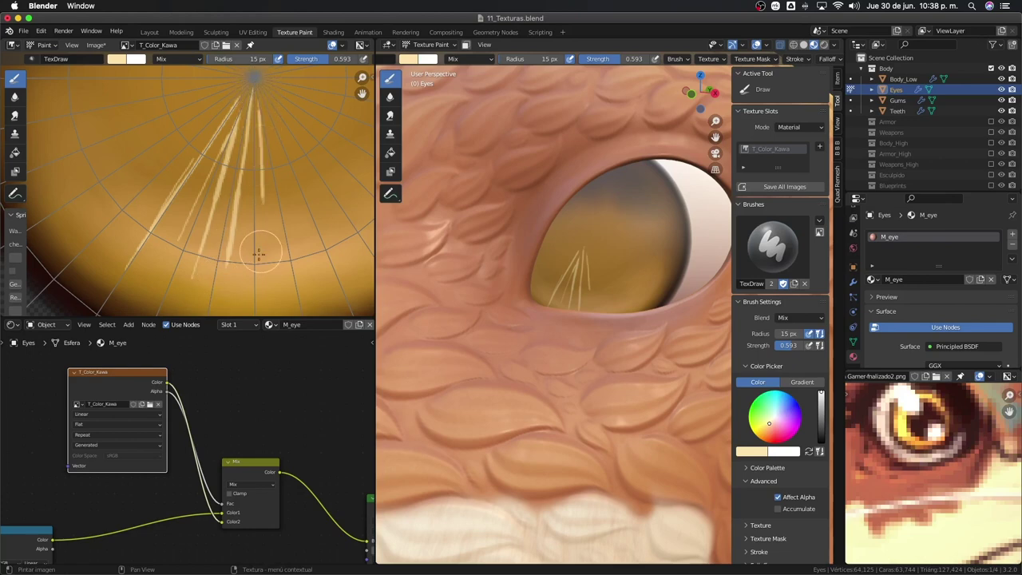
scroll(231, 167, down, 2)
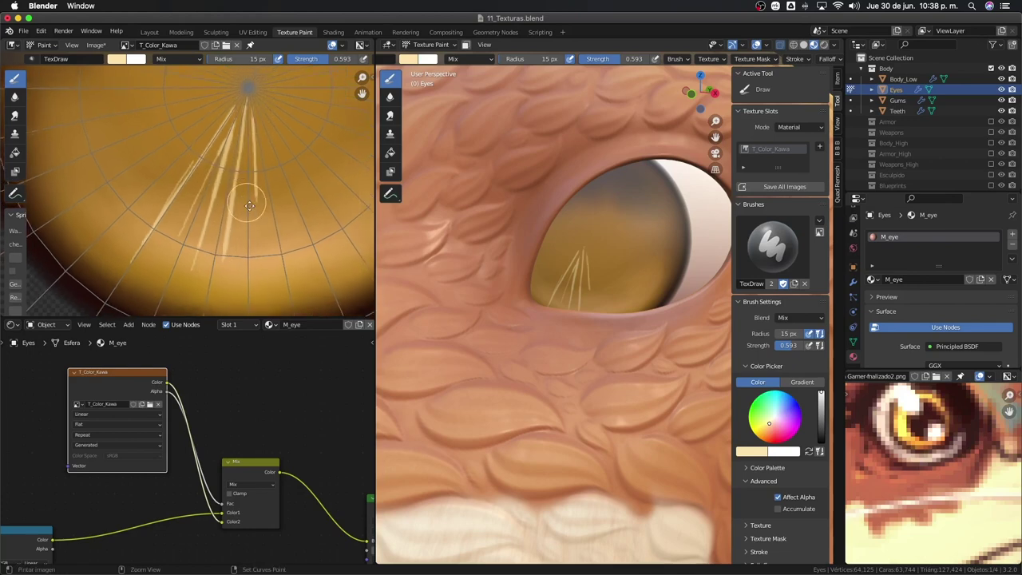
scroll(232, 167, down, 2)
middle_drag(187, 146, 221, 219)
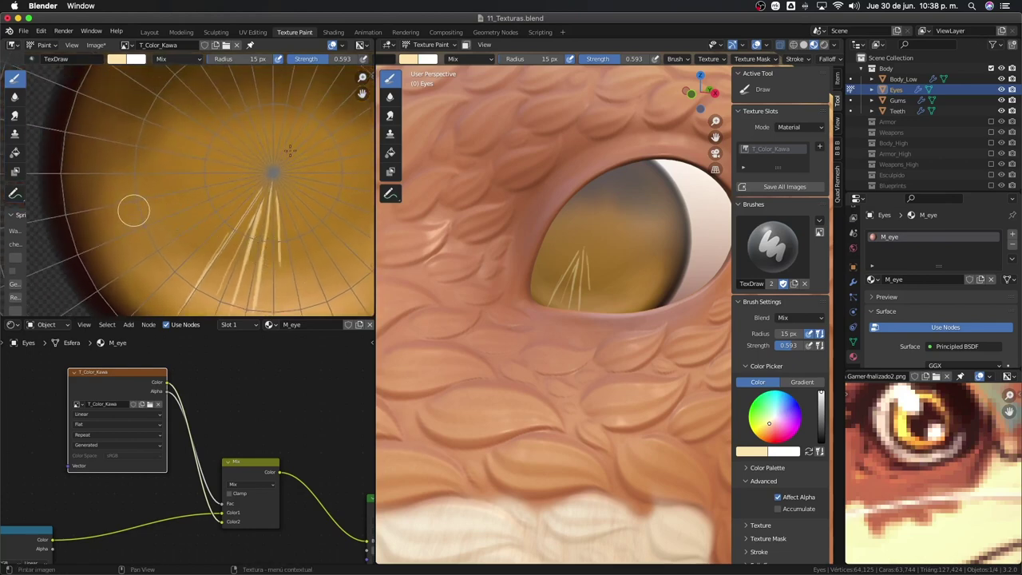
Paint pale streaks across the left side of the iris, redoing the unwanted ones.
drag(134, 210, 254, 174)
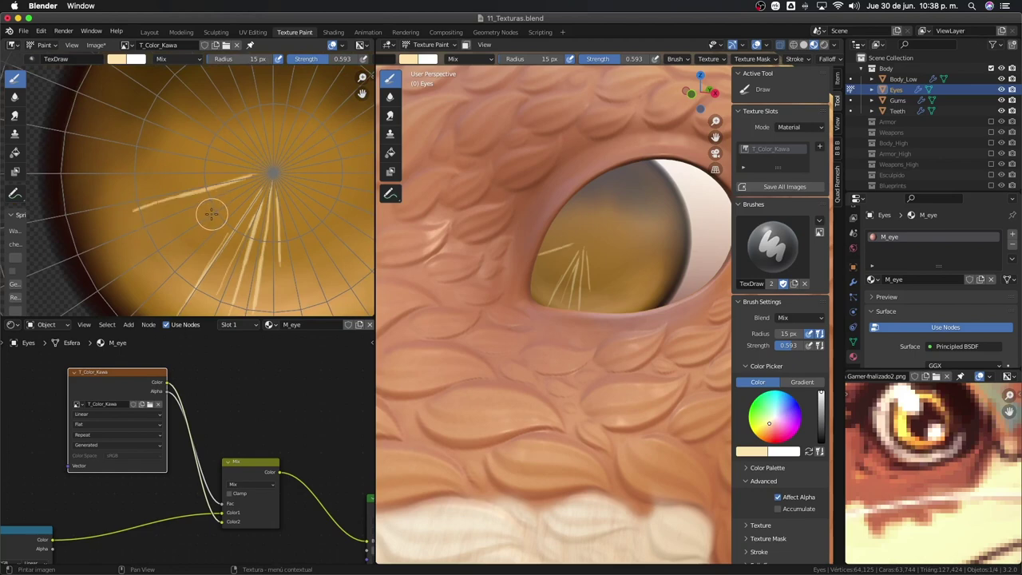
key(ctrl+z)
drag(143, 198, 287, 180)
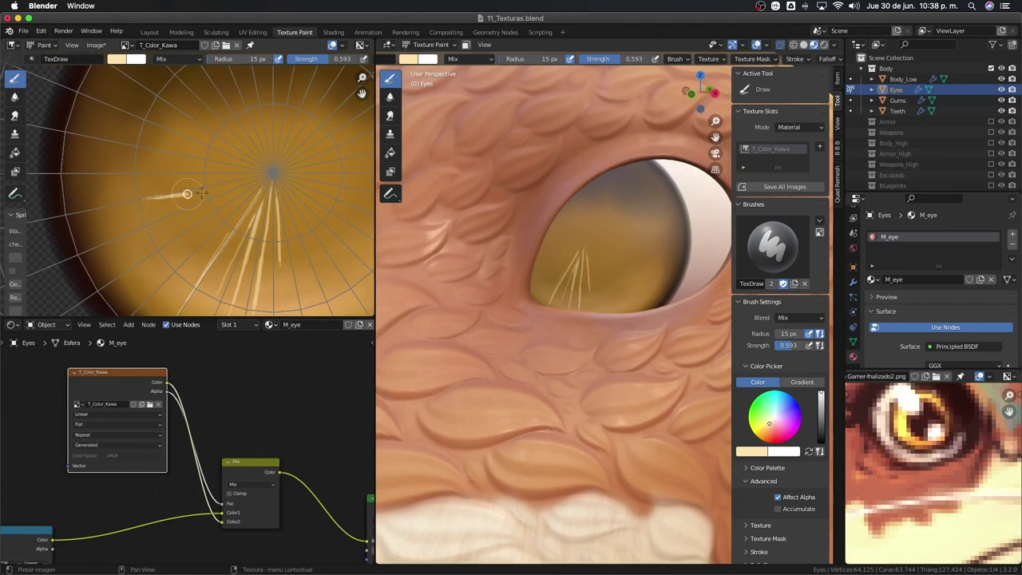
key(ctrl+z)
drag(131, 203, 240, 182)
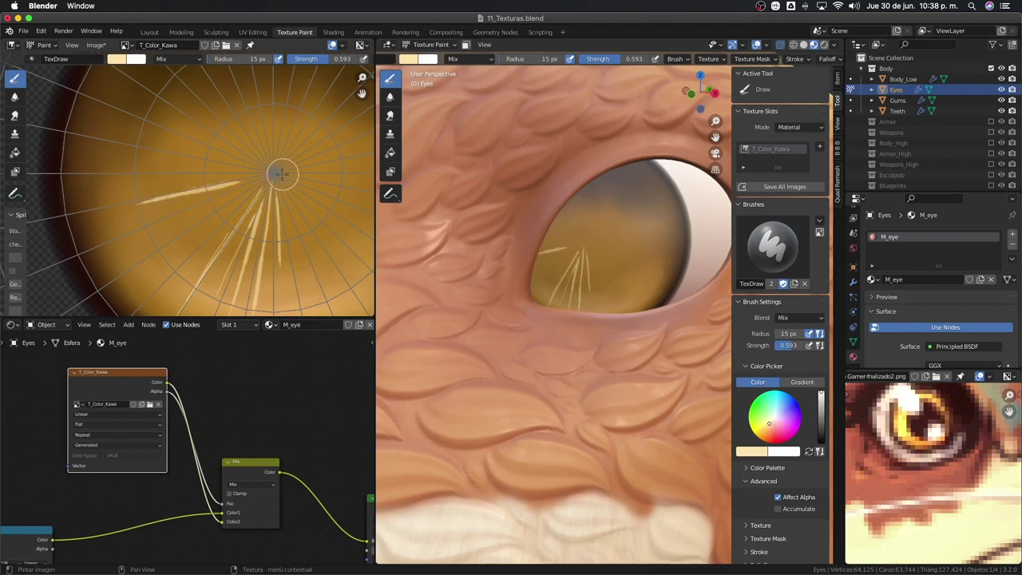
drag(137, 253, 231, 202)
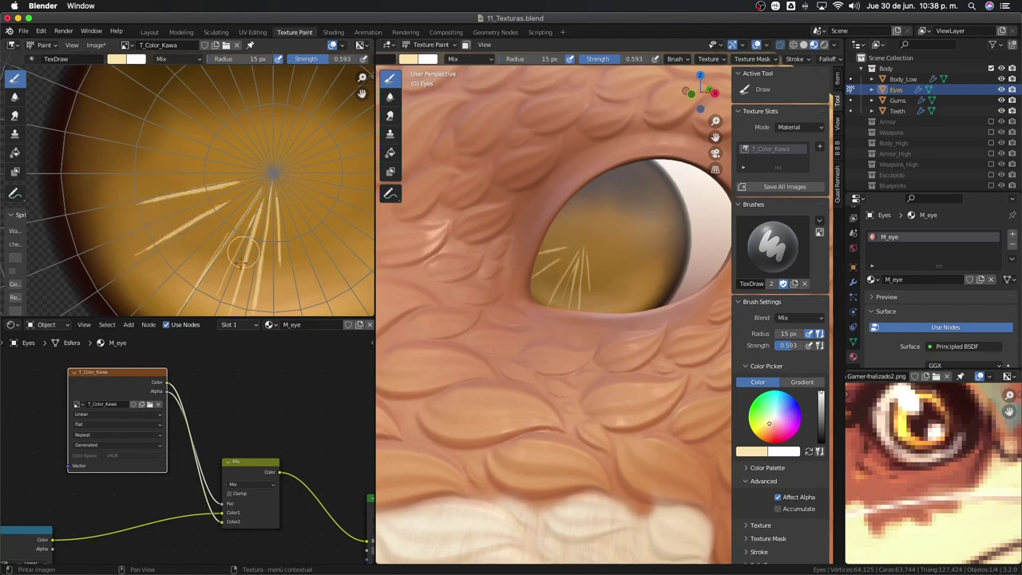
middle_drag(252, 240, 132, 219)
drag(160, 158, 259, 210)
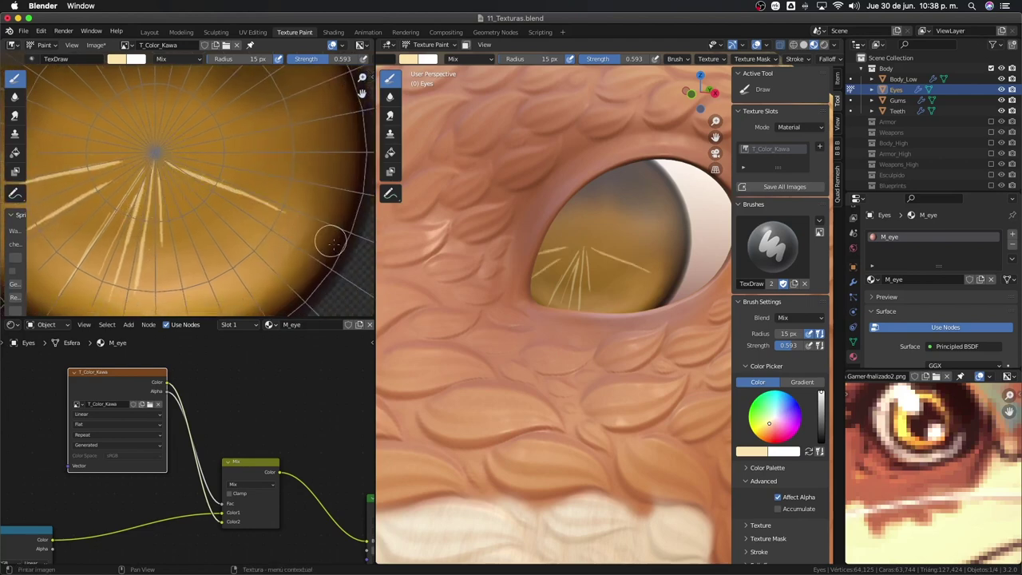
key(ctrl+z)
Add pale streaks toward the lower right and a horizontal one right of centre.
drag(199, 178, 320, 239)
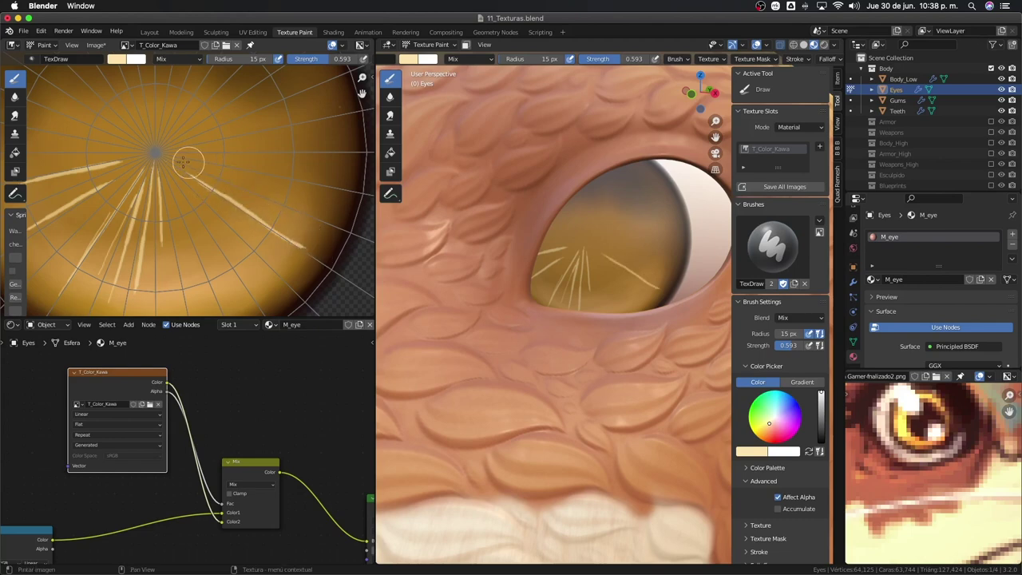
drag(189, 165, 323, 210)
key(ctrl+z)
drag(195, 169, 308, 216)
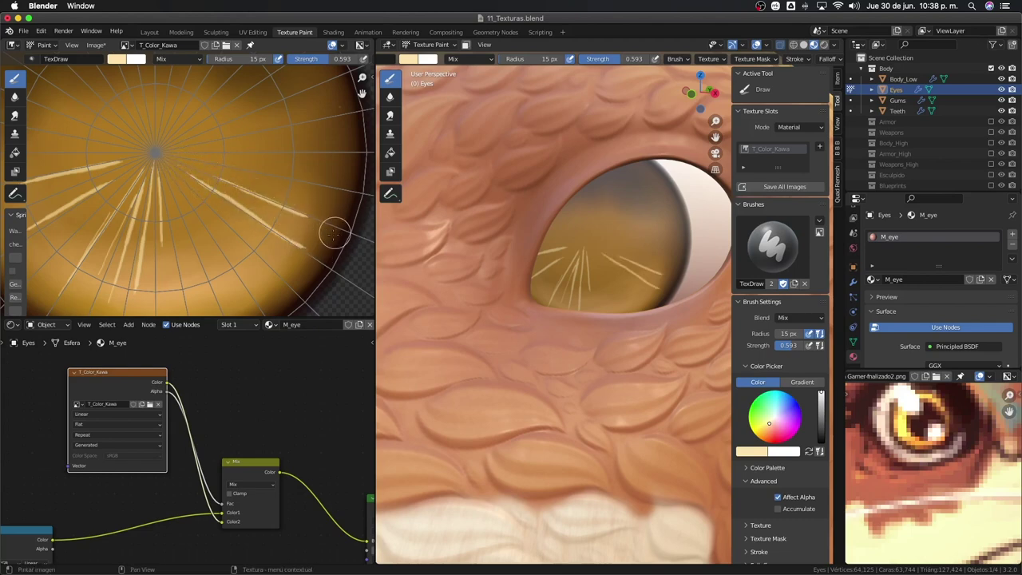
drag(173, 196, 231, 270)
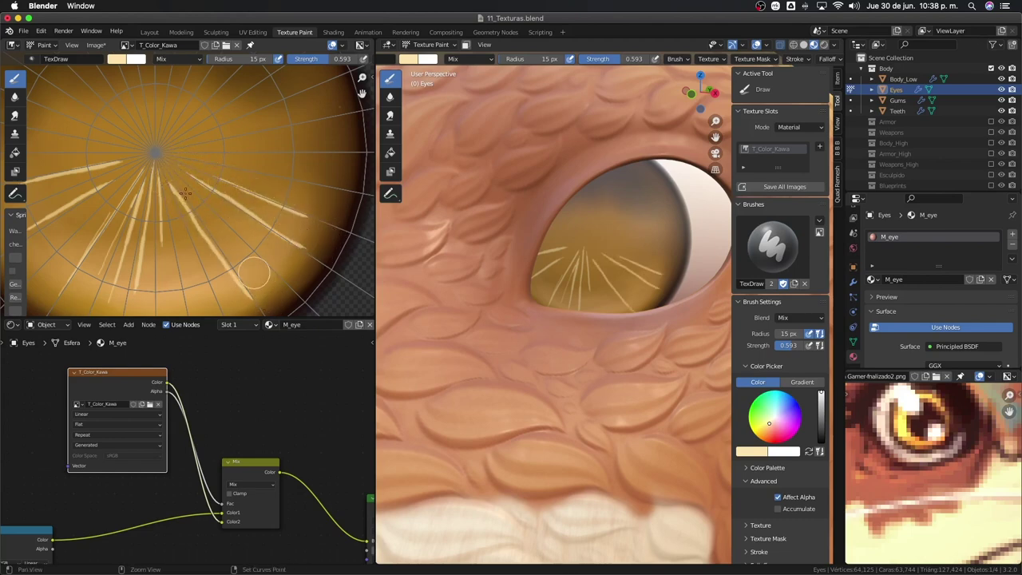
key(ctrl+z)
drag(184, 193, 232, 265)
drag(186, 152, 292, 160)
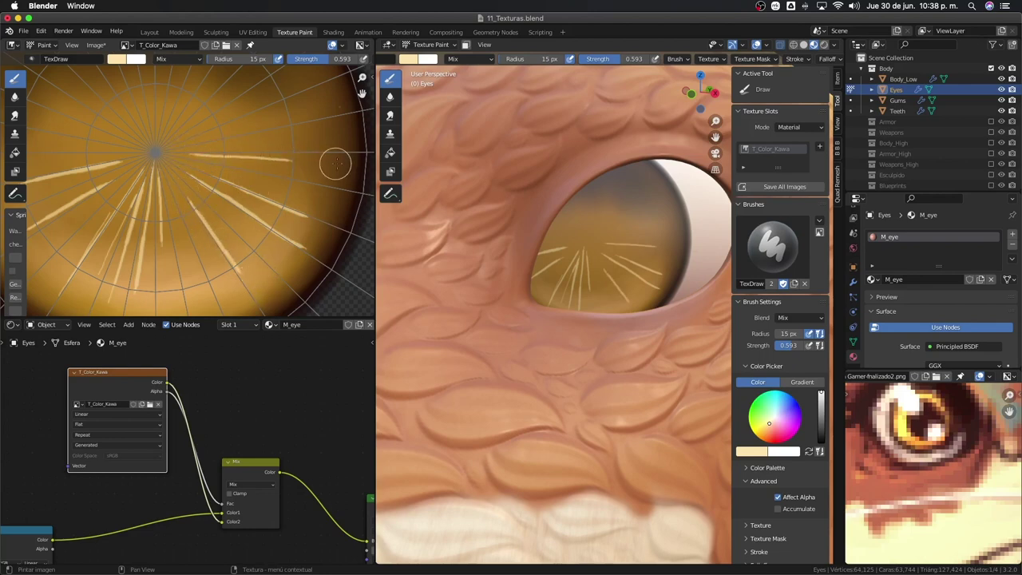
Try long and short streaks toward the upper right, undoing both.
scroll(205, 183, up, 3)
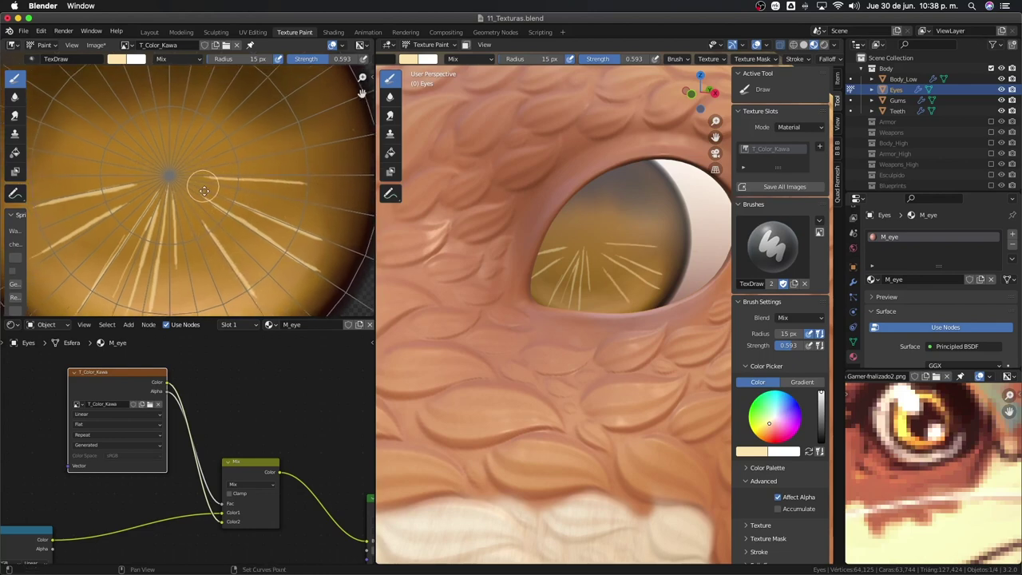
scroll(190, 188, up, 3)
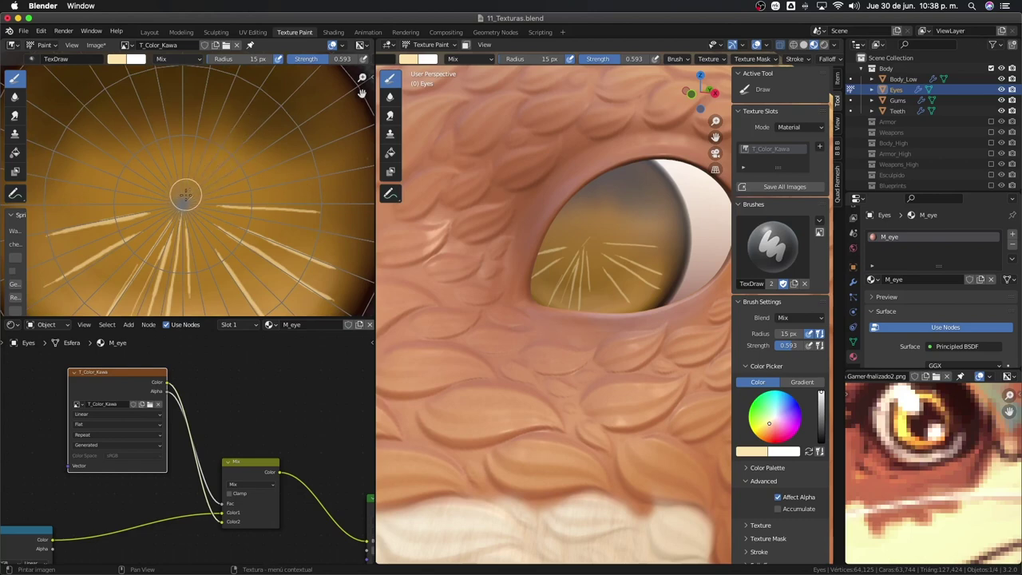
drag(211, 170, 307, 99)
key(ctrl+z)
drag(190, 198, 241, 149)
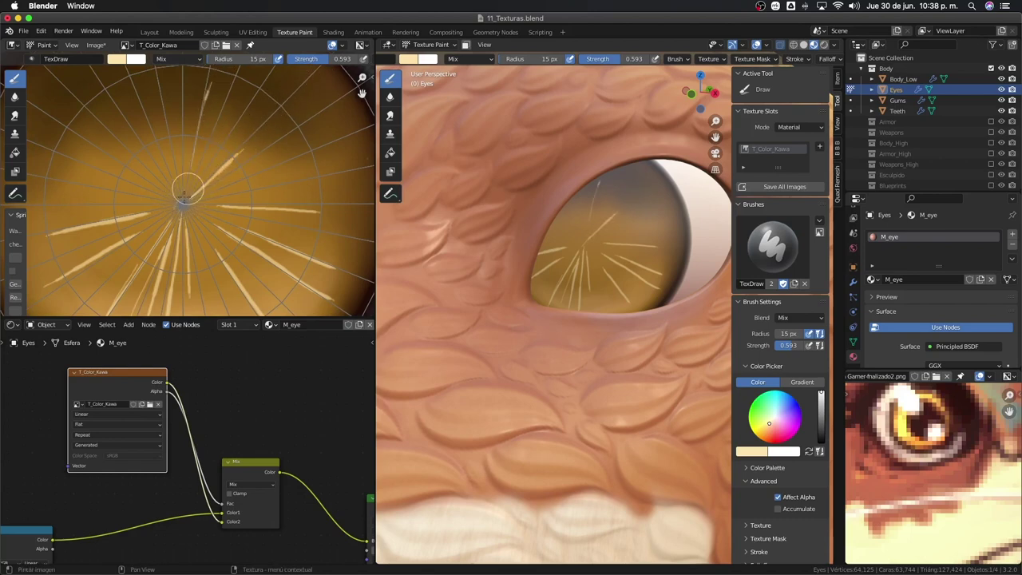
key(ctrl+z)
Attempt a streak from the centre up toward the top, undoing each try.
drag(190, 175, 219, 75)
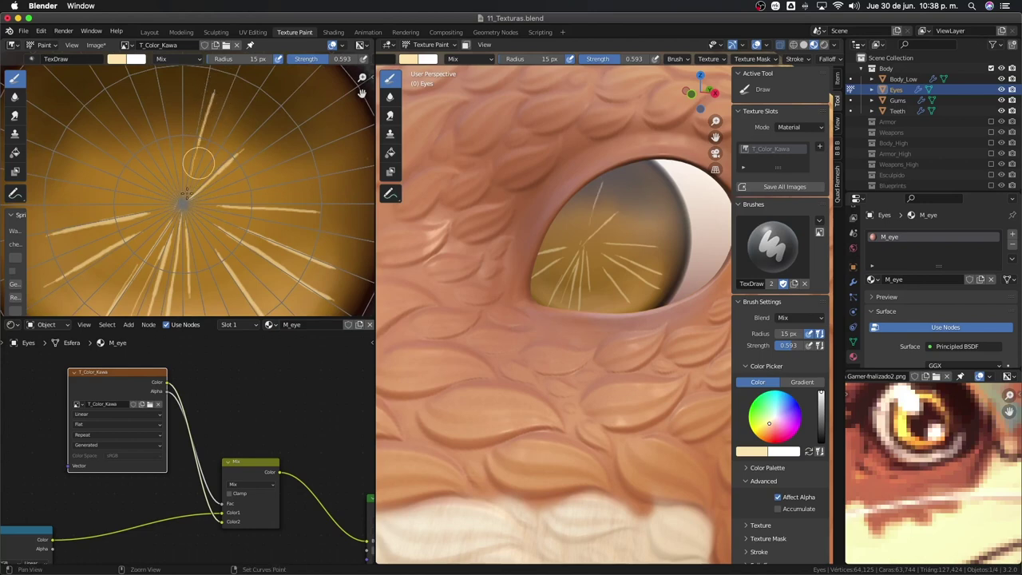
key(ctrl+z)
drag(192, 177, 217, 80)
key(ctrl+z)
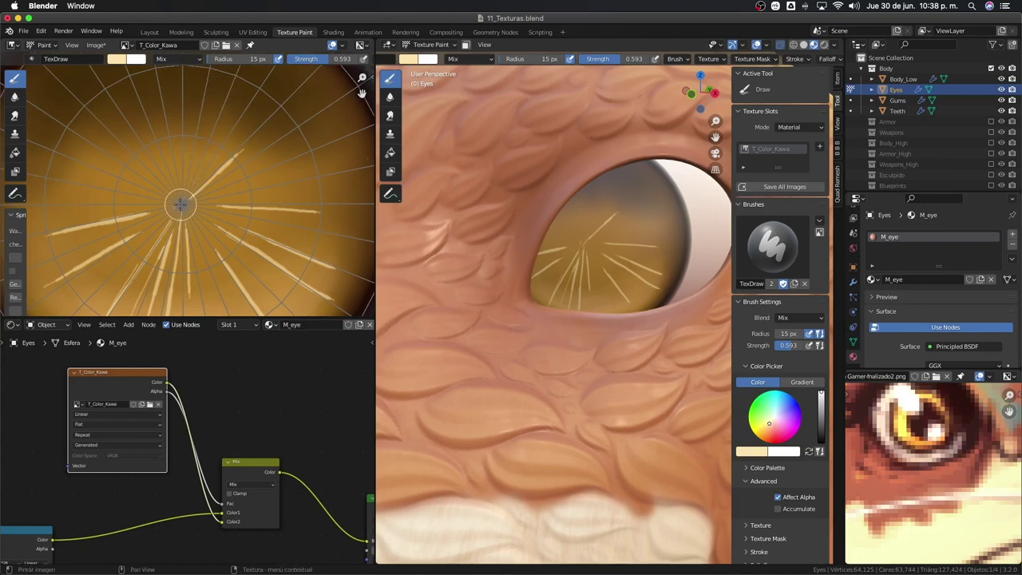
drag(192, 178, 221, 75)
key(ctrl+z)
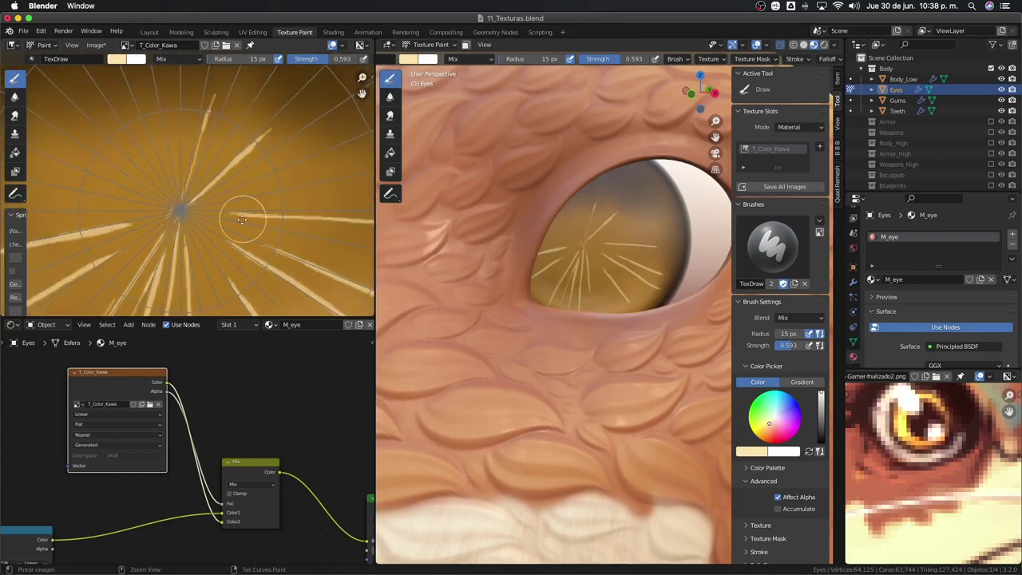
scroll(231, 200, down, 3)
scroll(202, 254, down, 2)
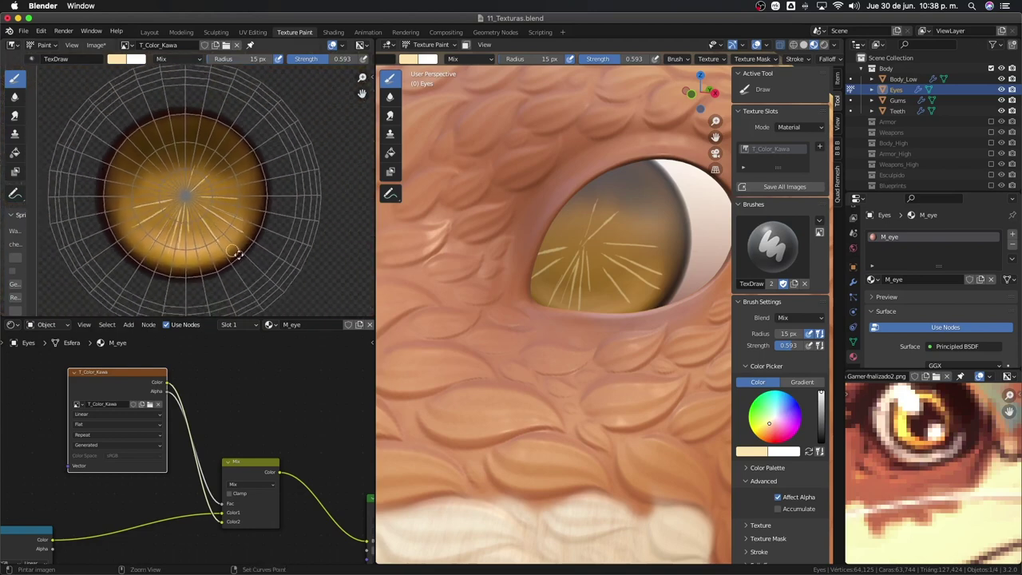
scroll(208, 223, up, 1)
scroll(232, 175, up, 1)
scroll(258, 124, up, 1)
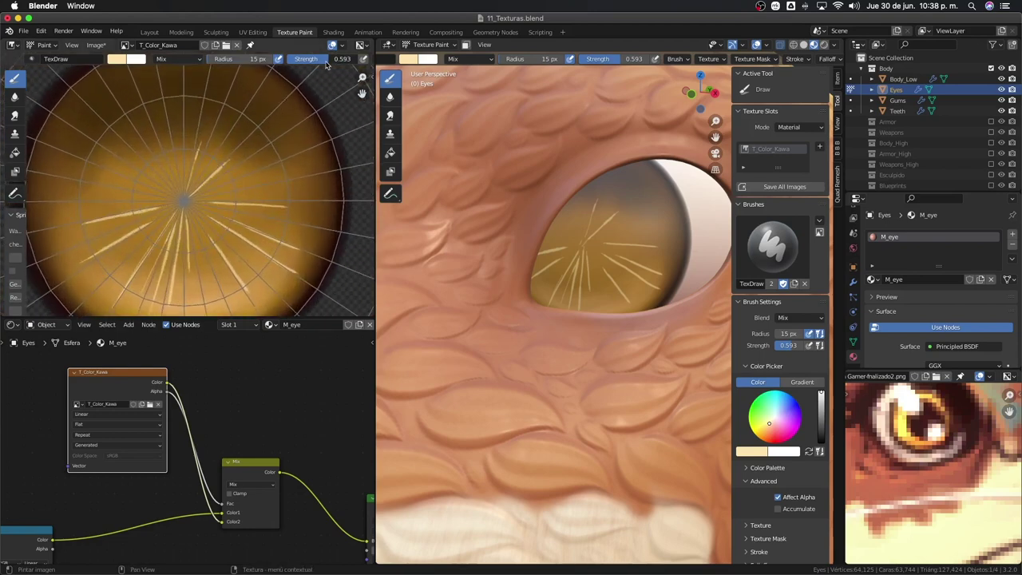
At strength 0.341, paint two faint streaks: lower-left toward centre and horizontal left of centre.
drag(323, 59, 309, 59)
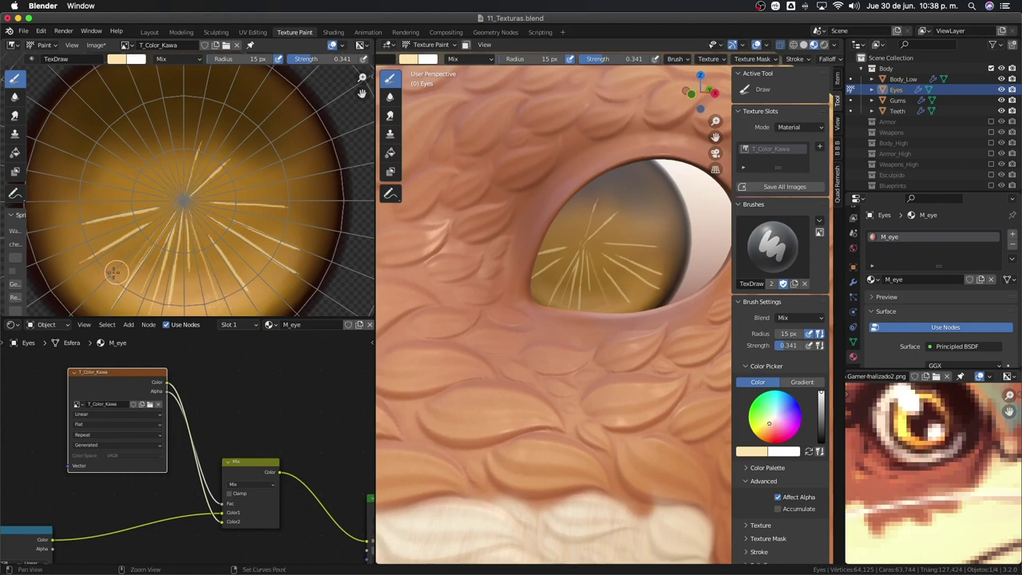
drag(116, 273, 175, 204)
drag(103, 201, 161, 199)
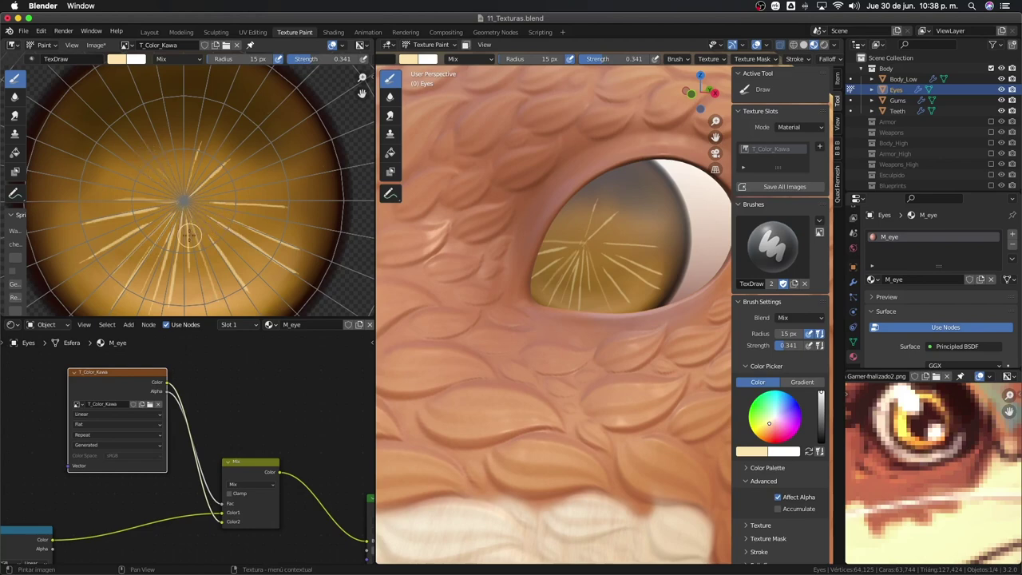
scroll(599, 275, up, 3)
scroll(559, 303, up, 2)
scroll(495, 351, down, 4)
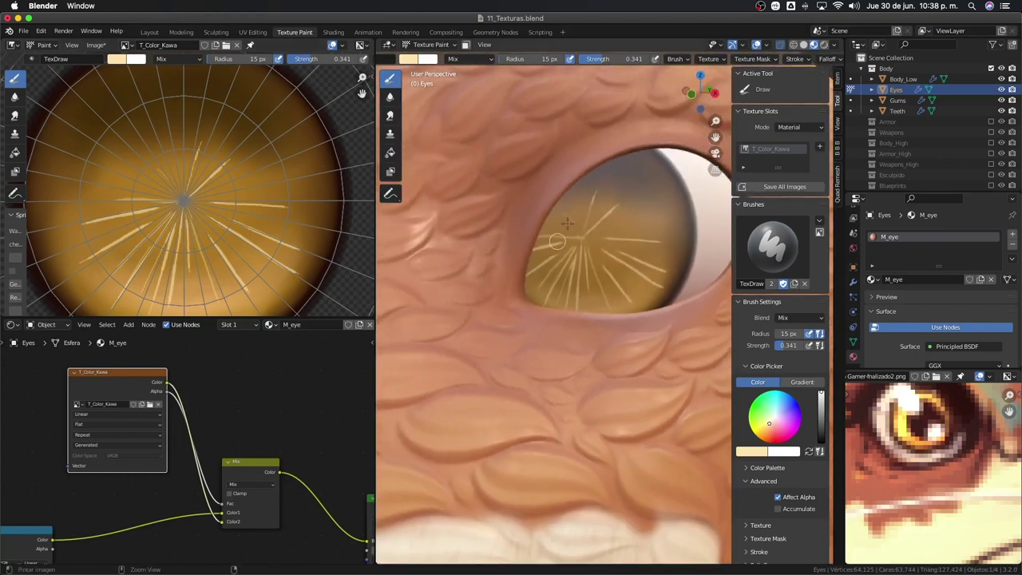
scroll(453, 385, down, 3)
scroll(471, 371, down, 4)
mouse_move(502, 359)
middle_down()
mouse_move(541, 362)
mouse_move(585, 393)
mouse_move(547, 383)
mouse_move(366, 261)
middle_up()
scroll(548, 383, up, 2)
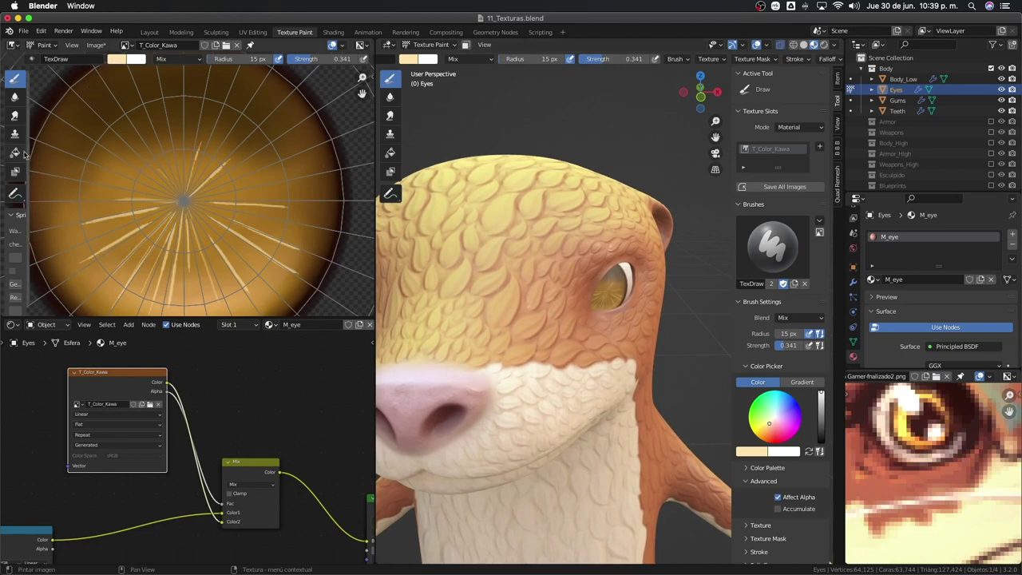
Make the brush colour black and set the stroke method to Anchored.
click(116, 59)
drag(203, 139, 201, 152)
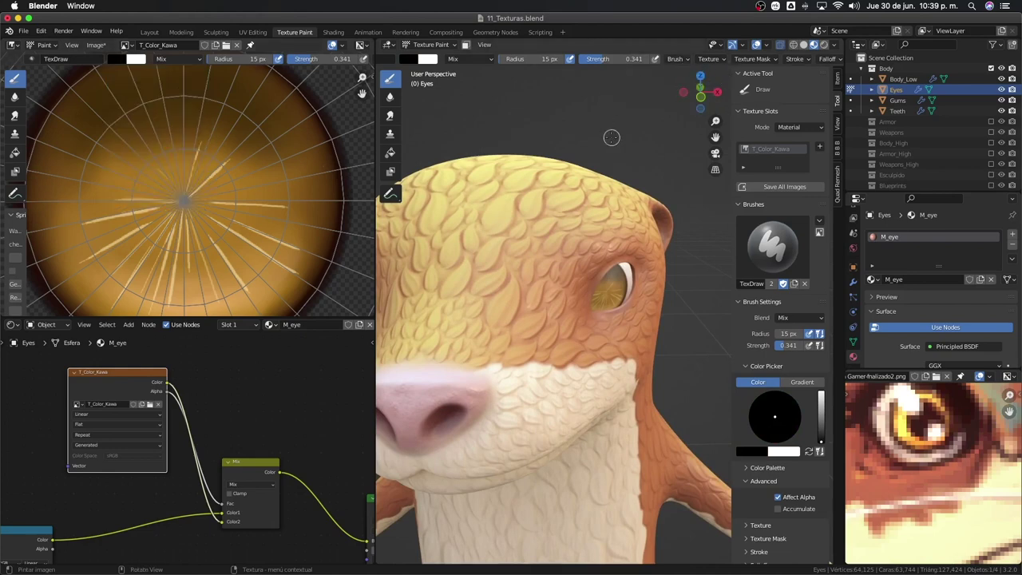
click(796, 59)
click(799, 81)
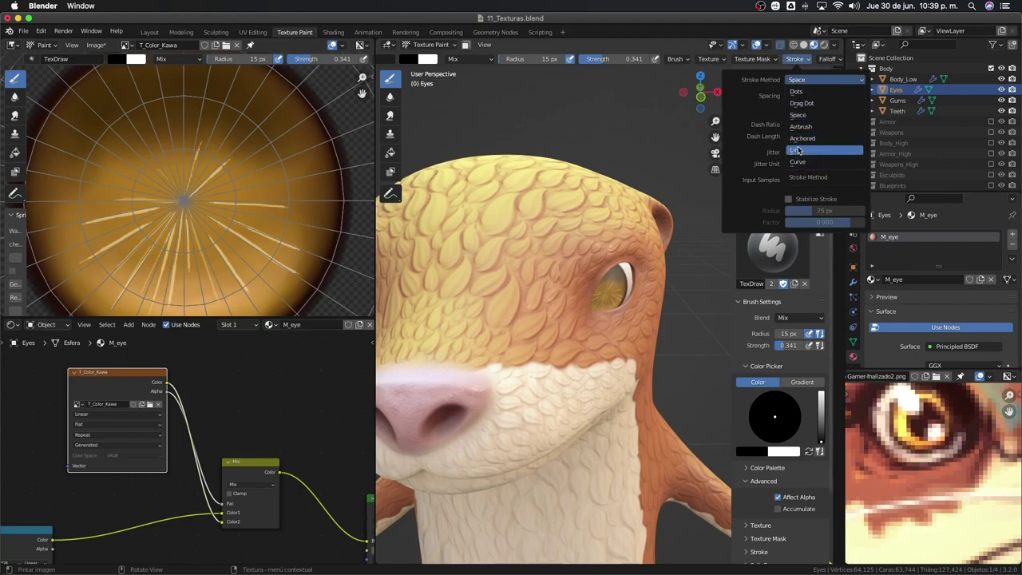
click(801, 138)
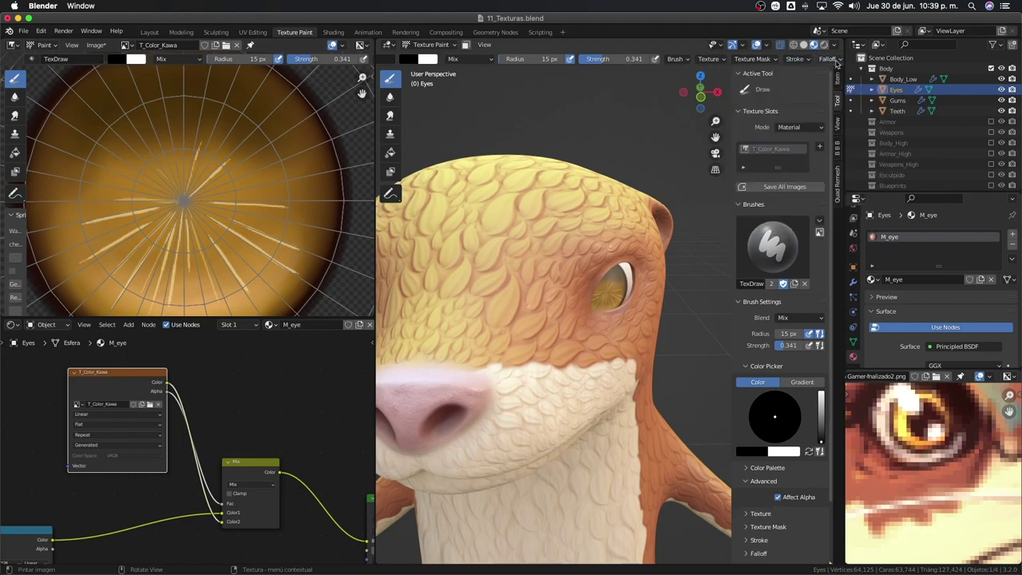
Switch the brush falloff to a preset curve and reshape it.
click(826, 59)
click(820, 200)
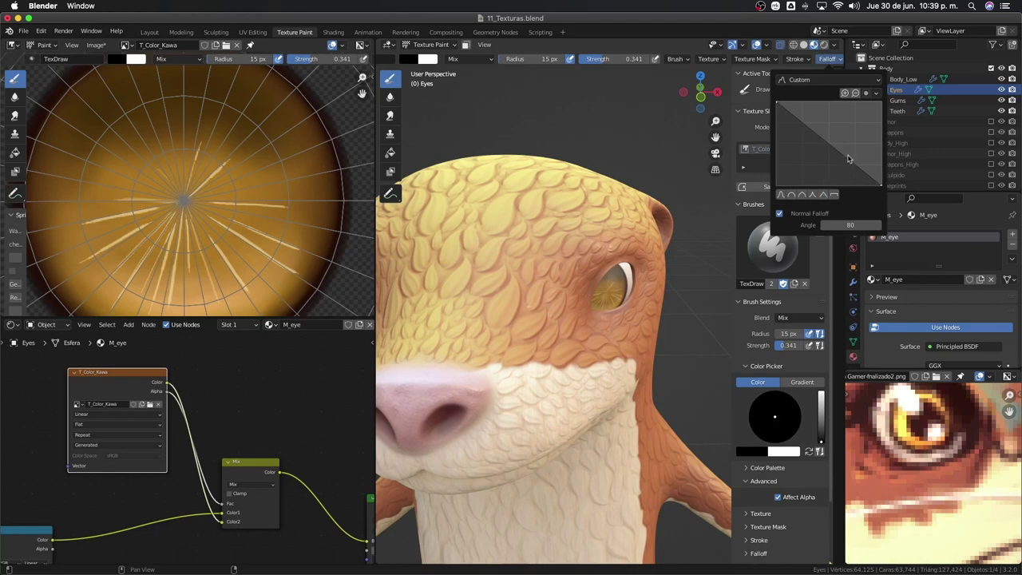
drag(853, 164, 872, 106)
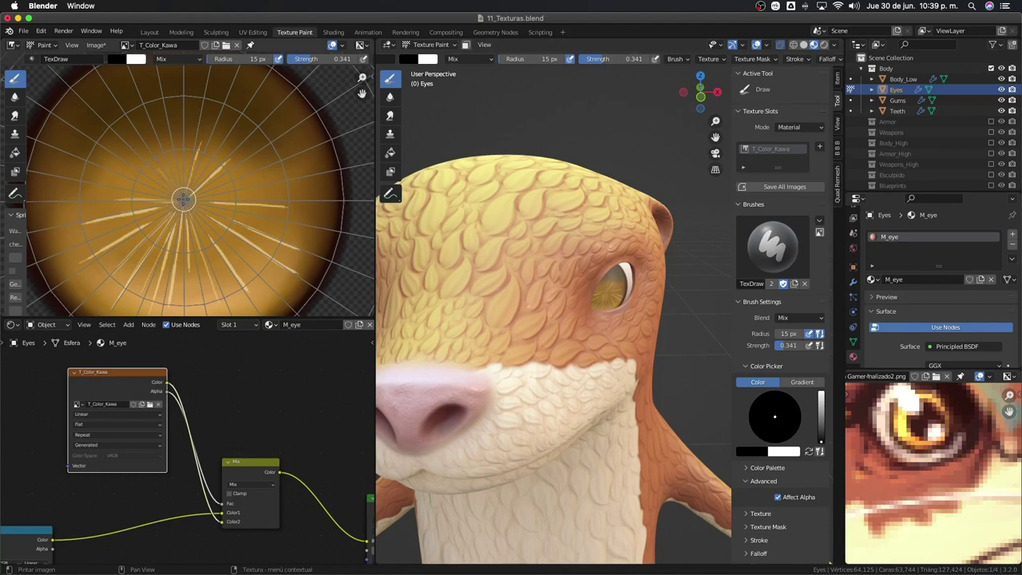
Raise strength to 1.000 and paint a solid black disc pupil at the iris centre.
drag(203, 223, 236, 252)
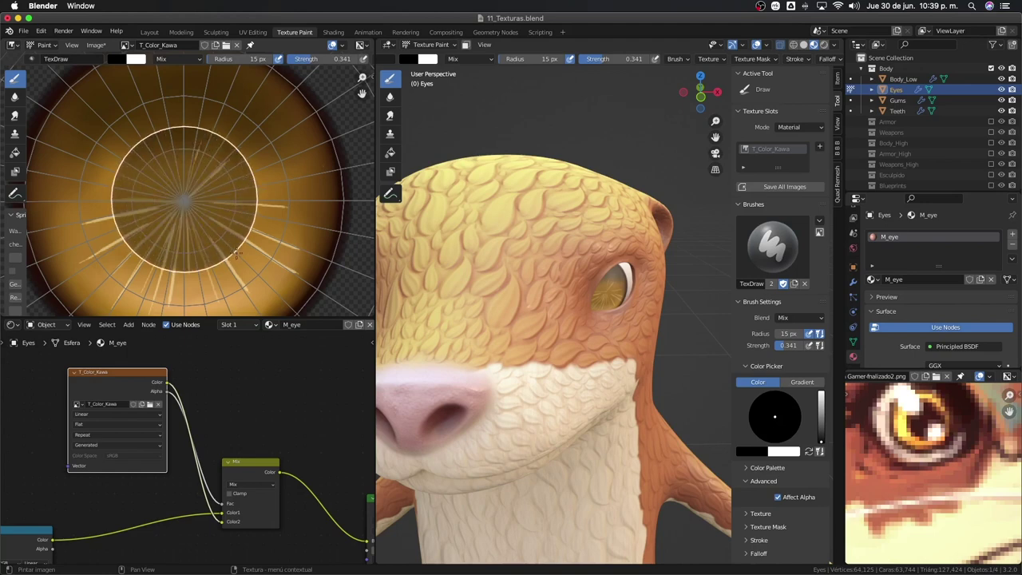
key(ctrl+z)
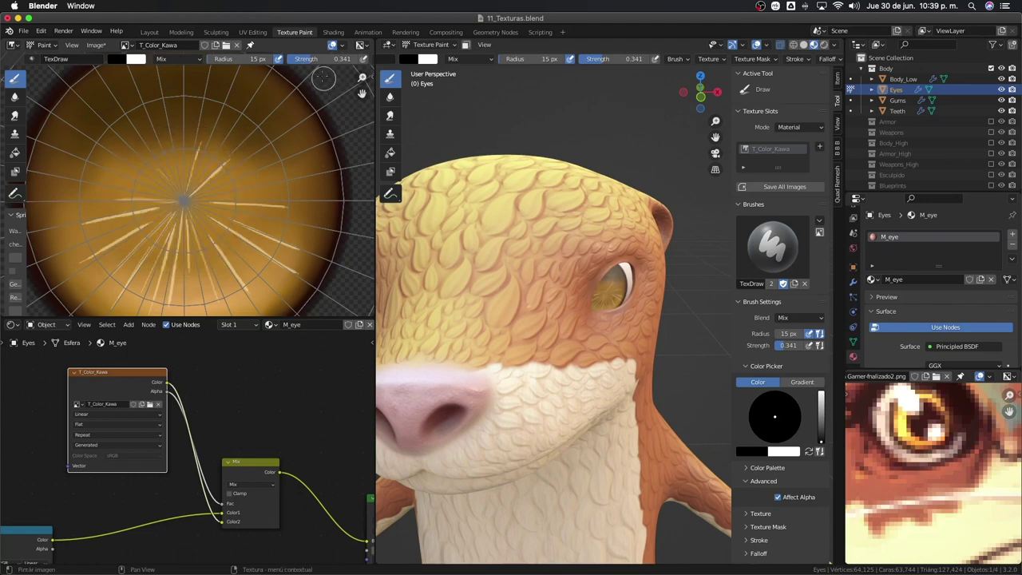
drag(312, 65, 359, 66)
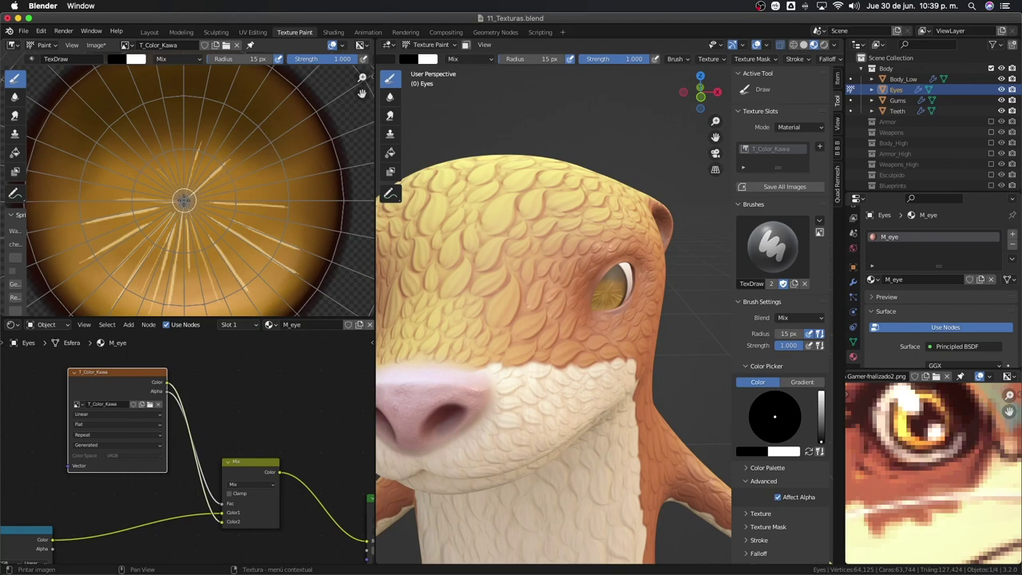
drag(184, 201, 233, 223)
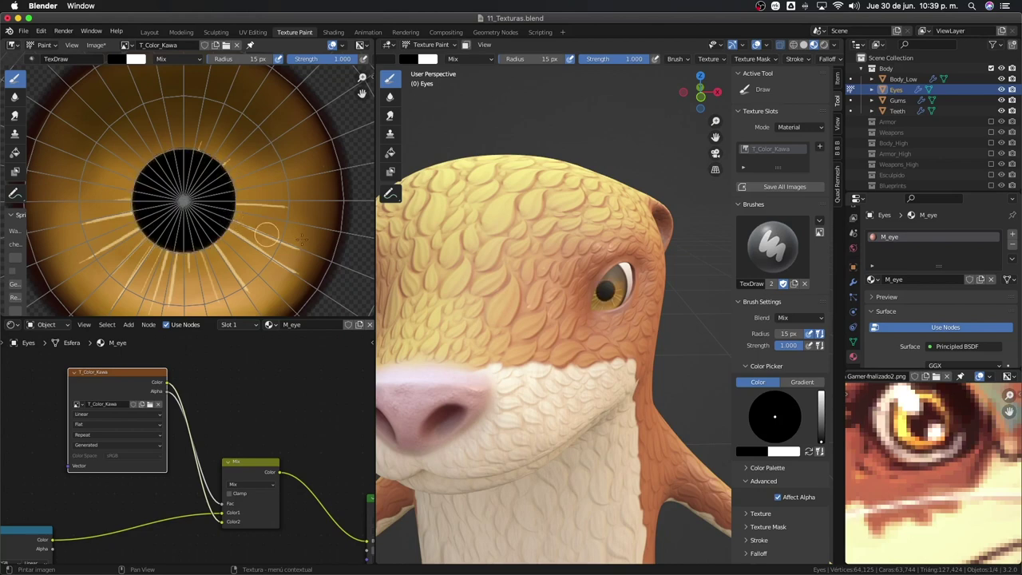
scroll(602, 286, down, 5)
mouse_move(603, 286)
middle_down()
mouse_move(662, 355)
mouse_move(676, 351)
mouse_move(502, 366)
middle_up()
scroll(663, 355, up, 3)
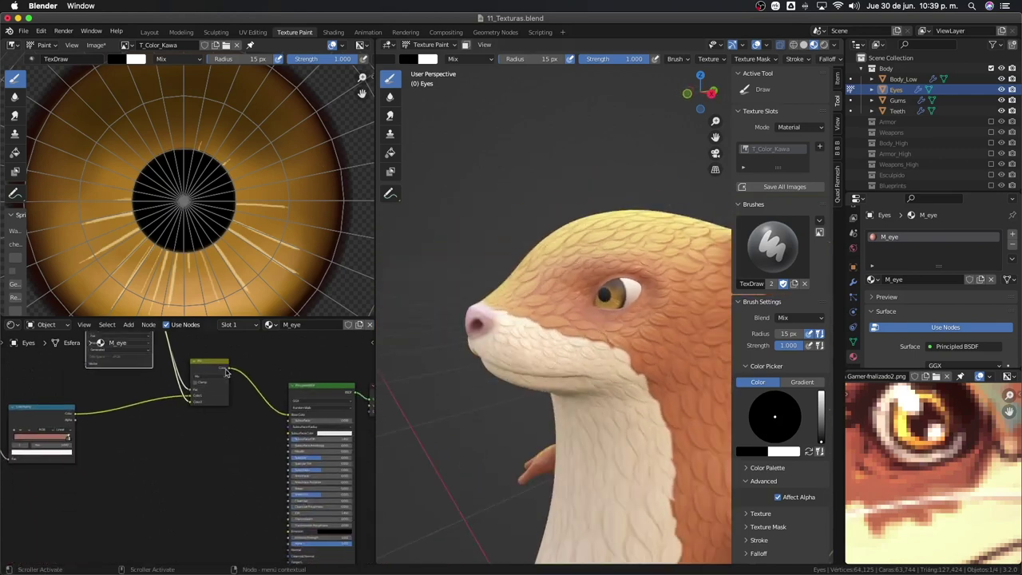
Lower the M_eye material's Roughness from 0.500 to 0.100, then face the otter head-on.
middle_drag(229, 388, 237, 509)
scroll(237, 509, up, 5)
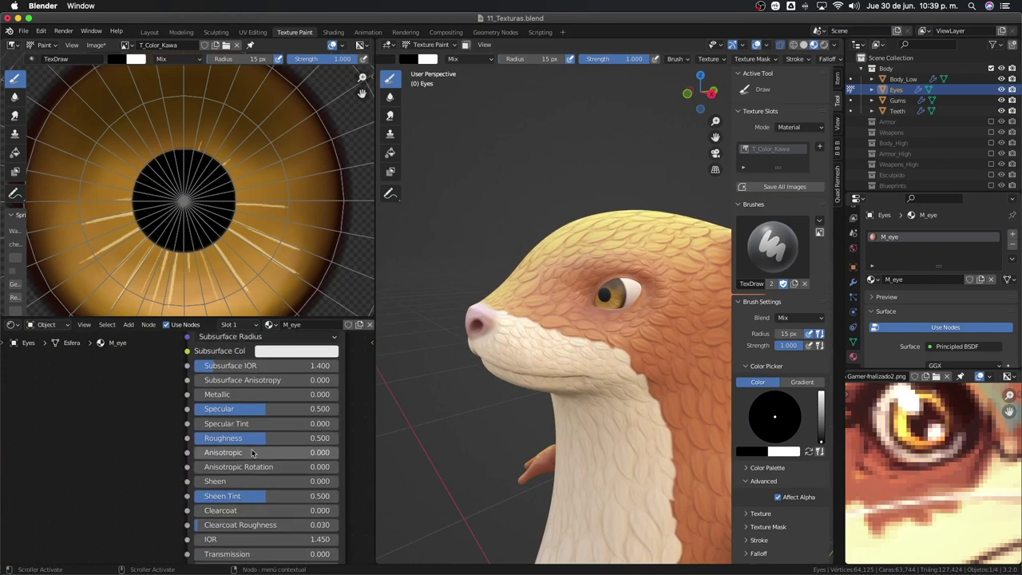
drag(263, 437, 235, 437)
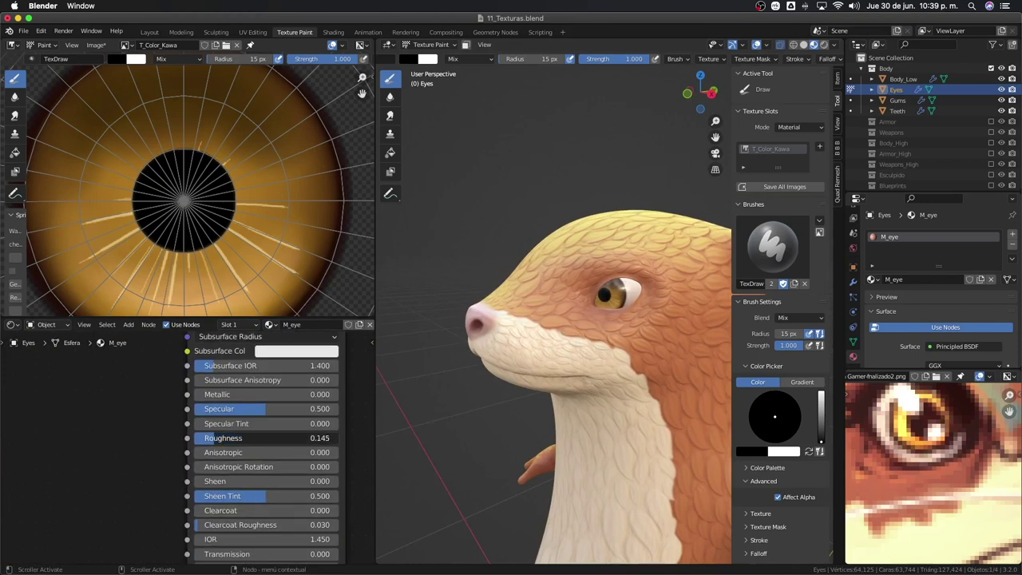
drag(235, 438, 220, 441)
middle_drag(447, 351, 526, 347)
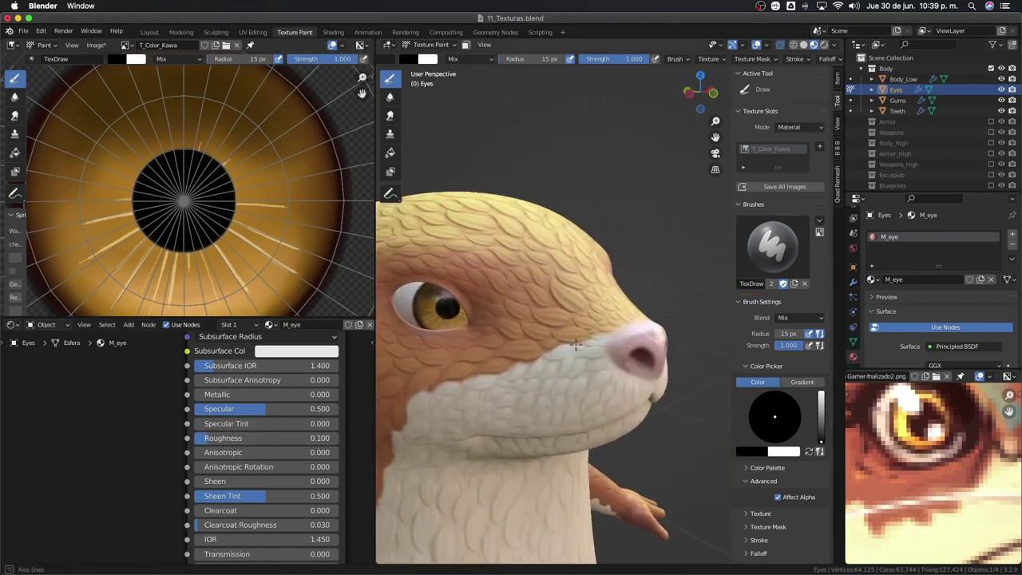
scroll(535, 345, up, 3)
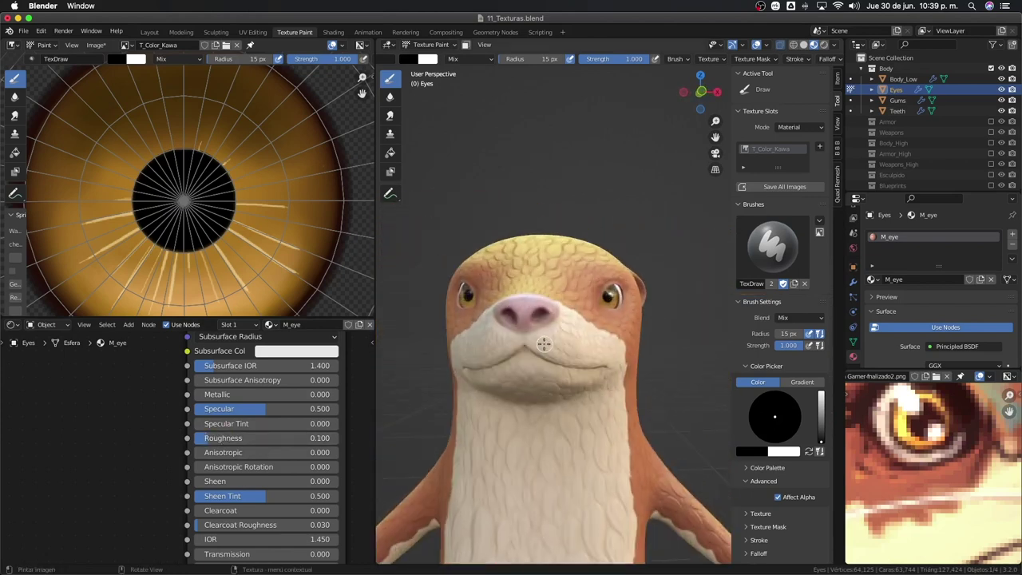
Switch to Front Orthographic view, centre the otter's face, and dismiss the image list unchanged.
key(KP_1)
scroll(550, 345, up, 2)
scroll(570, 351, up, 1)
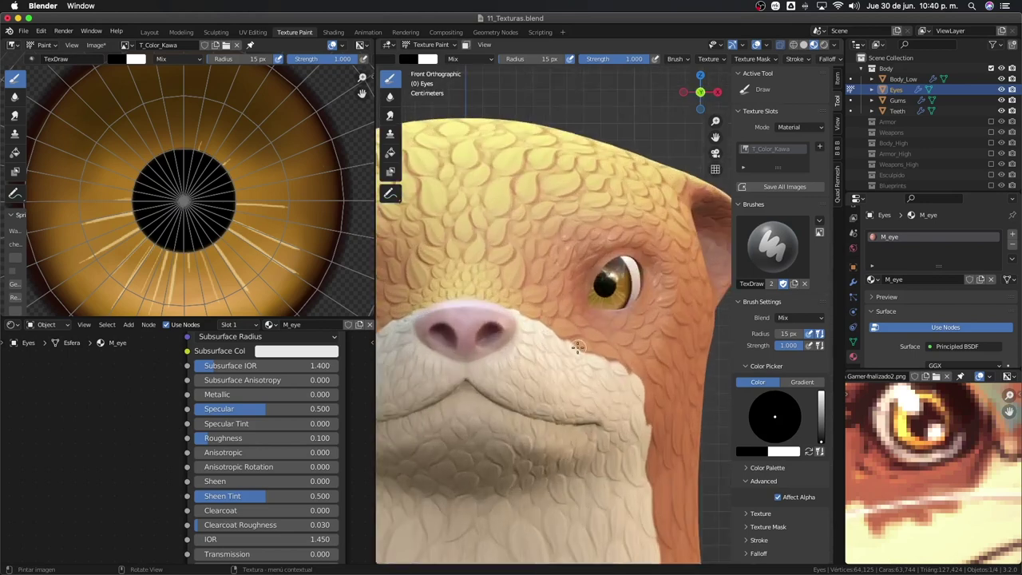
scroll(574, 355, down, 2)
shift+middle_drag(574, 355, 620, 322)
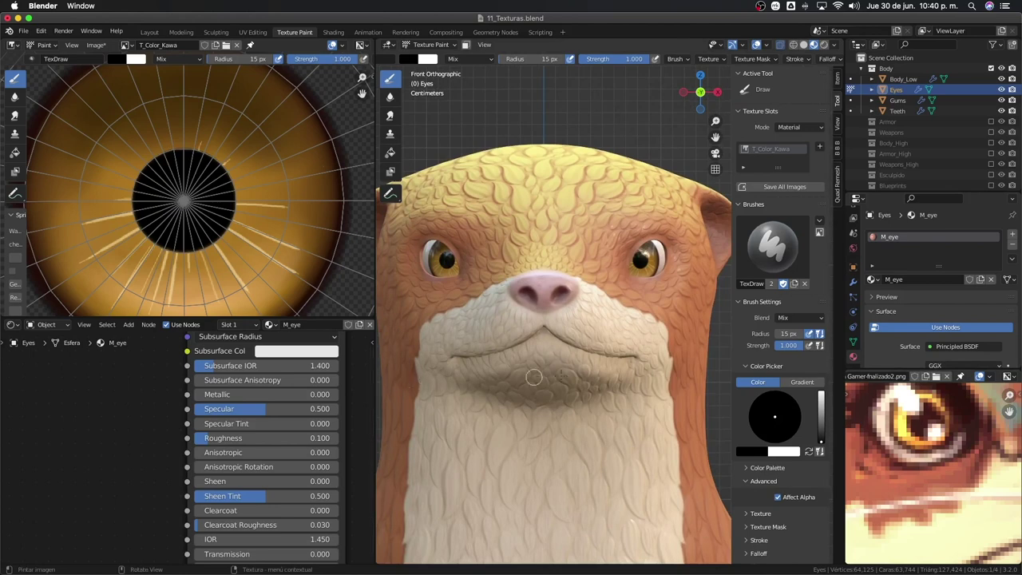
scroll(865, 380, up, 5)
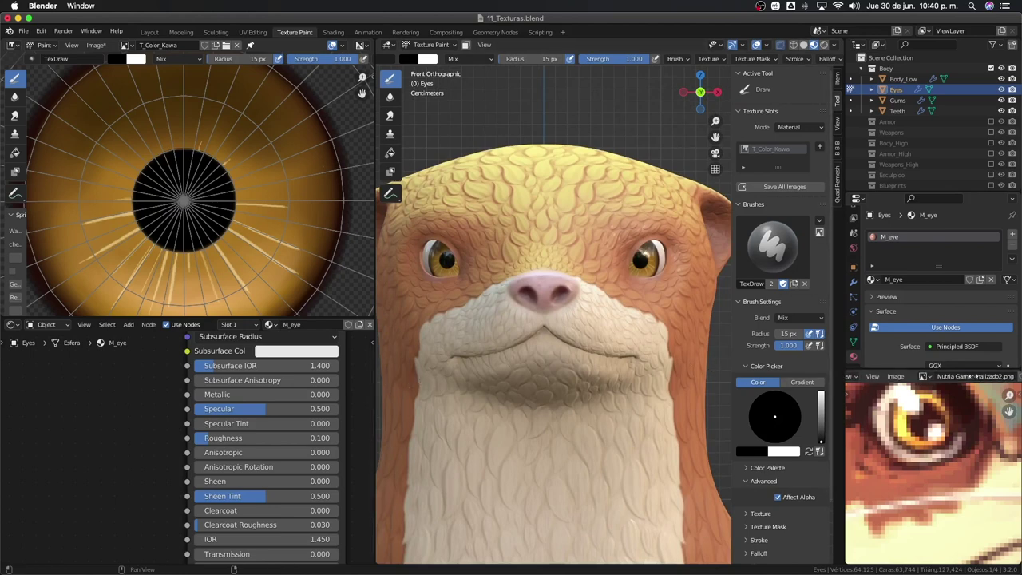
click(923, 376)
scroll(866, 479, down, 5)
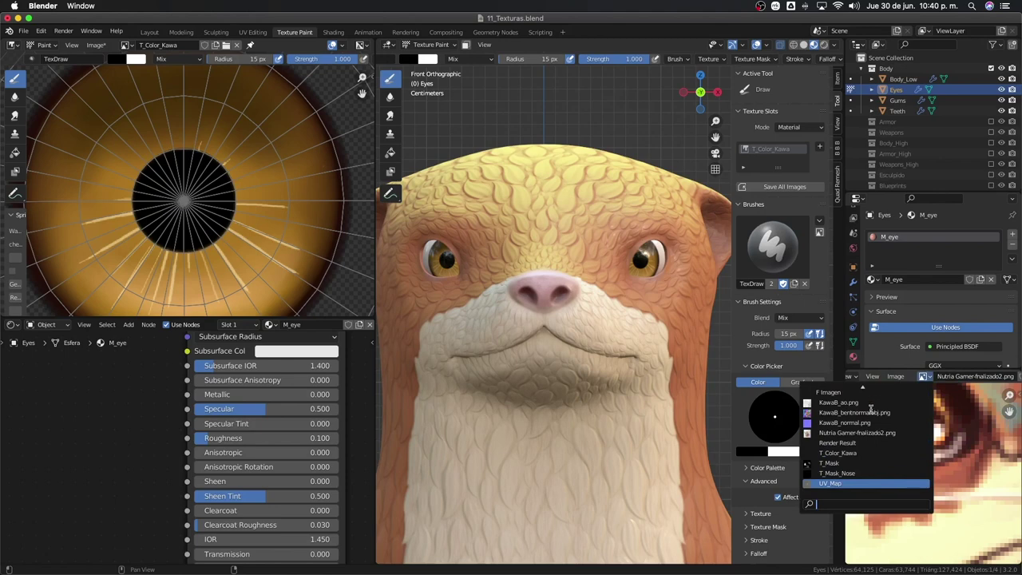
scroll(870, 409, up, 5)
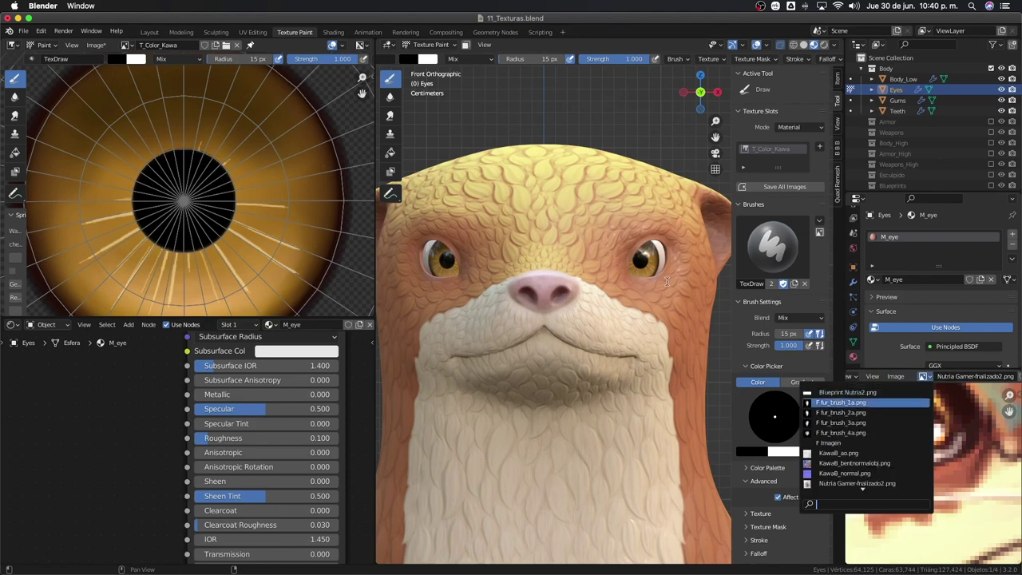
key(Escape)
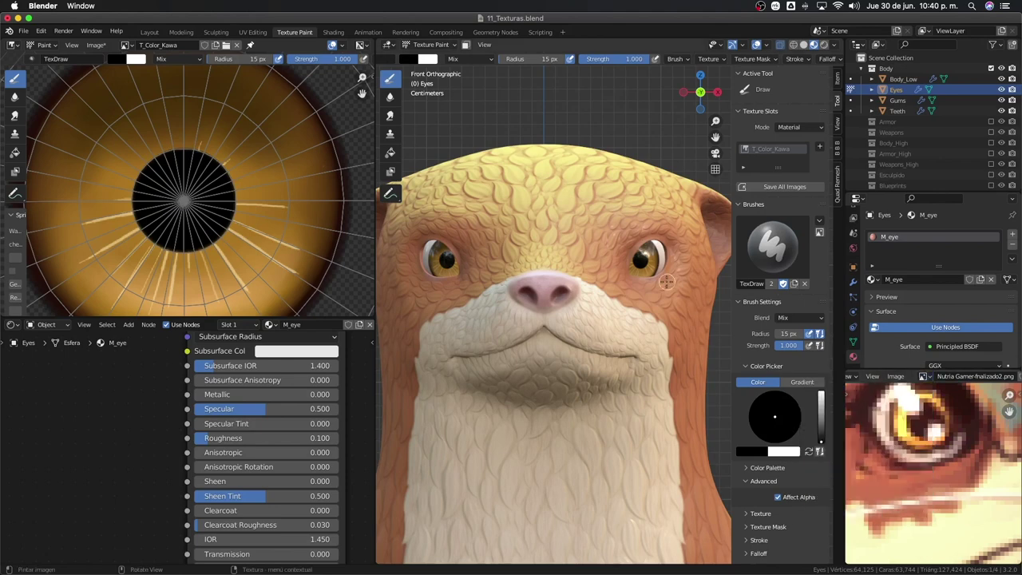
scroll(919, 432, down, 2)
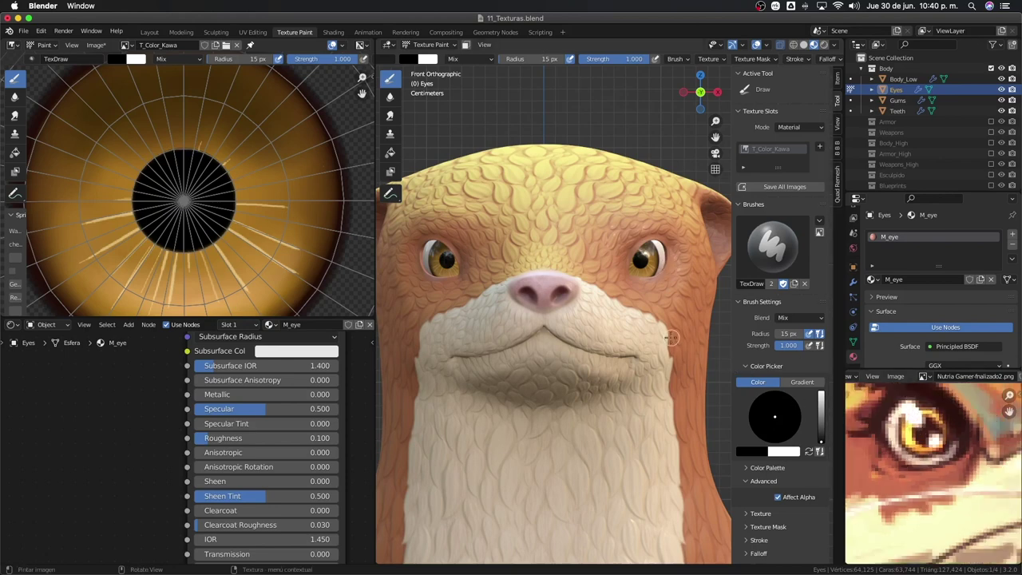
Leave Texture Paint for Object Mode and bring up the Add menu for a new plane.
key(ctrl+Tab)
click(540, 334)
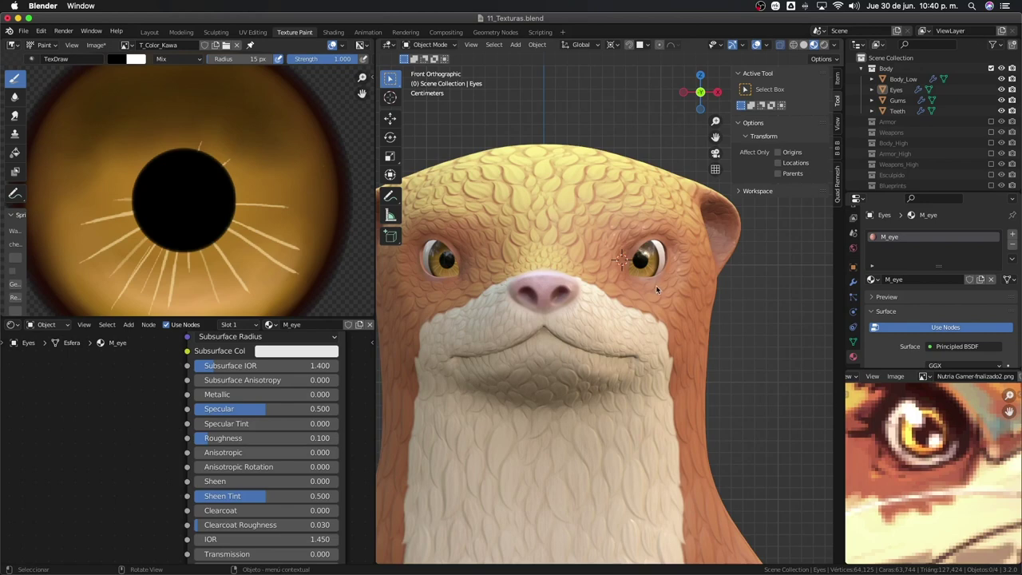
scroll(663, 283, up, 1)
scroll(639, 280, up, 1)
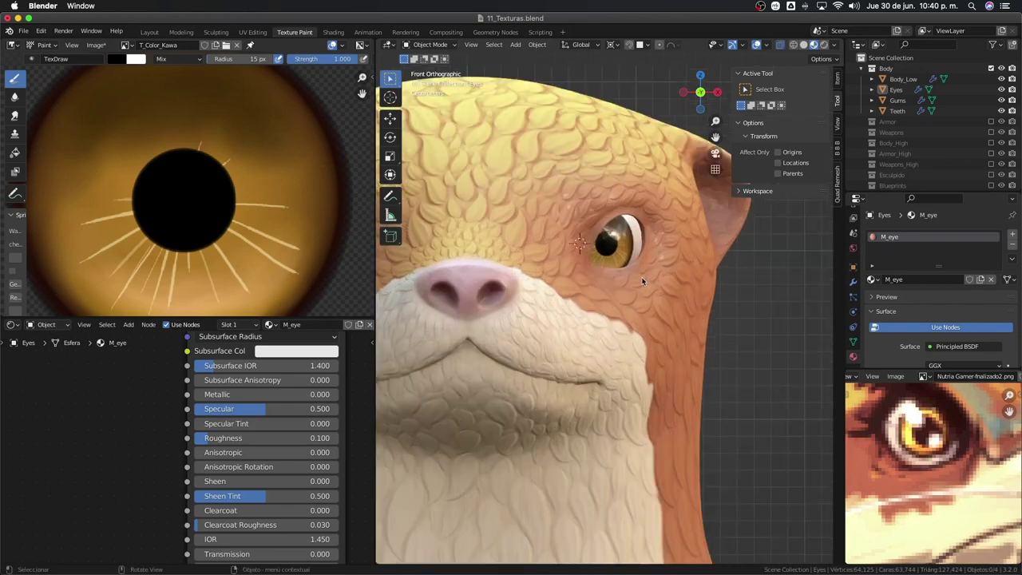
scroll(641, 309, up, 1)
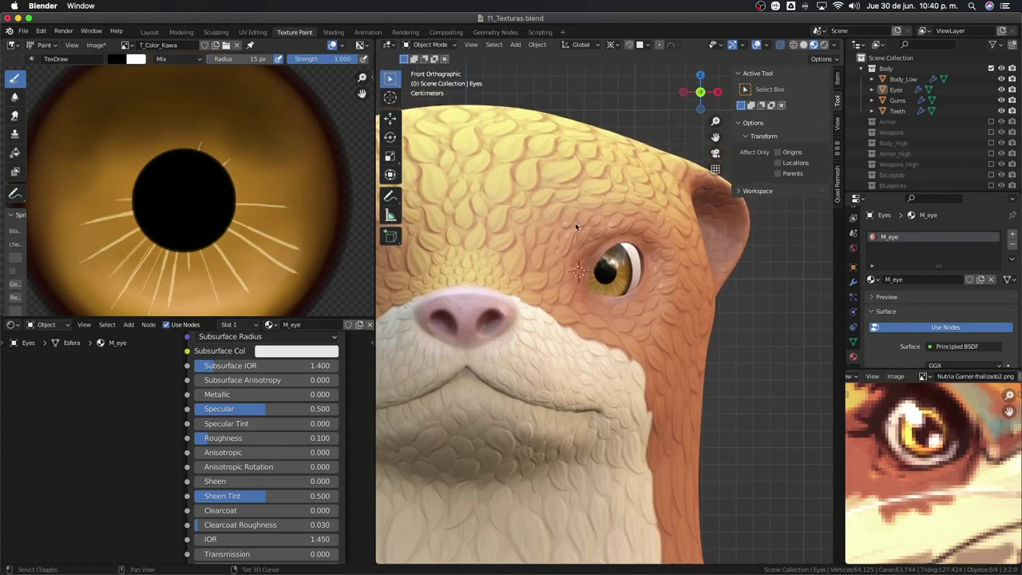
key(shift+a)
Add a plane and rotate it 90 degrees on X so it faces front.
click(619, 225)
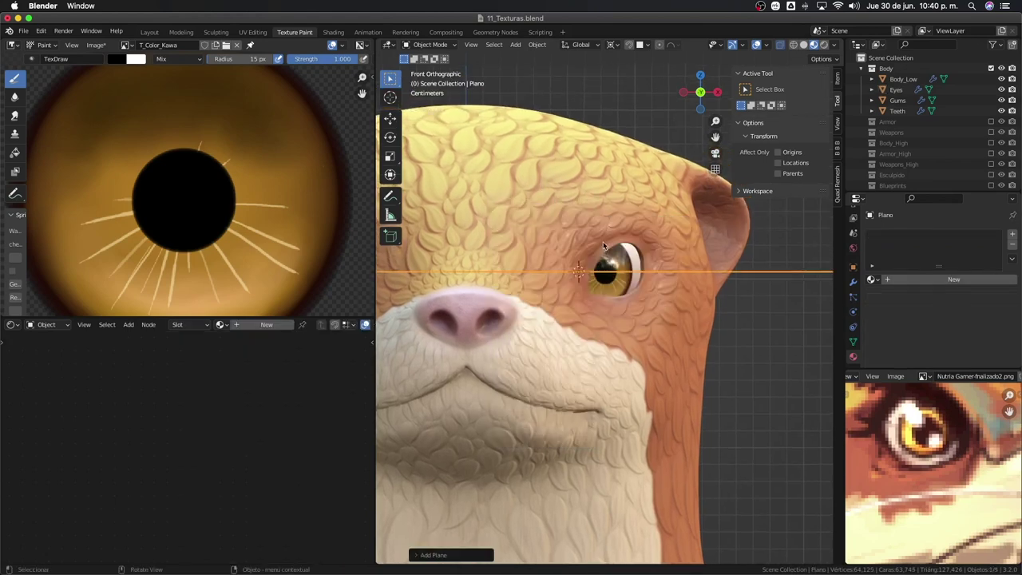
scroll(600, 255, down, 4)
right_click(601, 257)
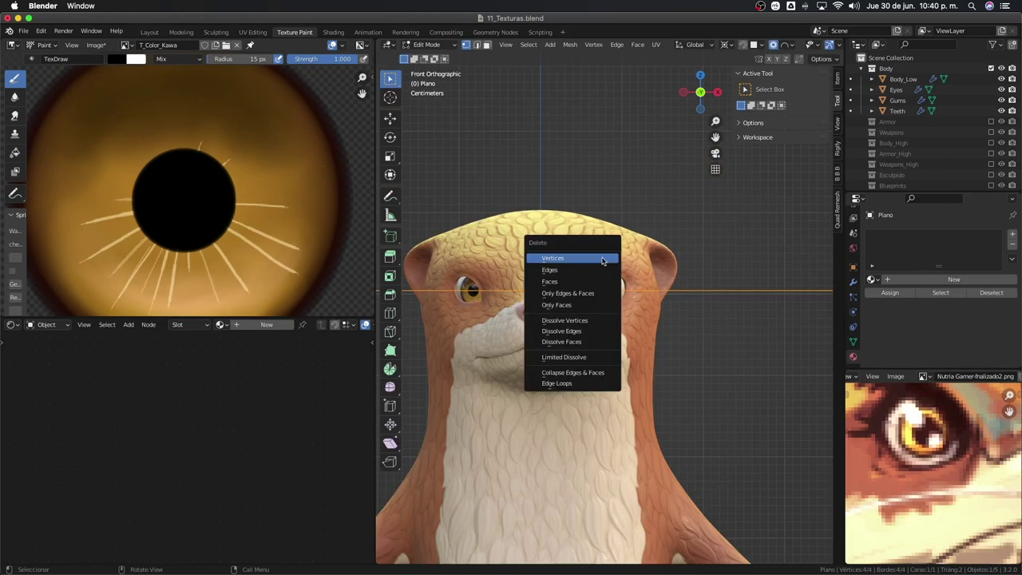
key(Escape)
key(r)
key(x)
click(609, 259)
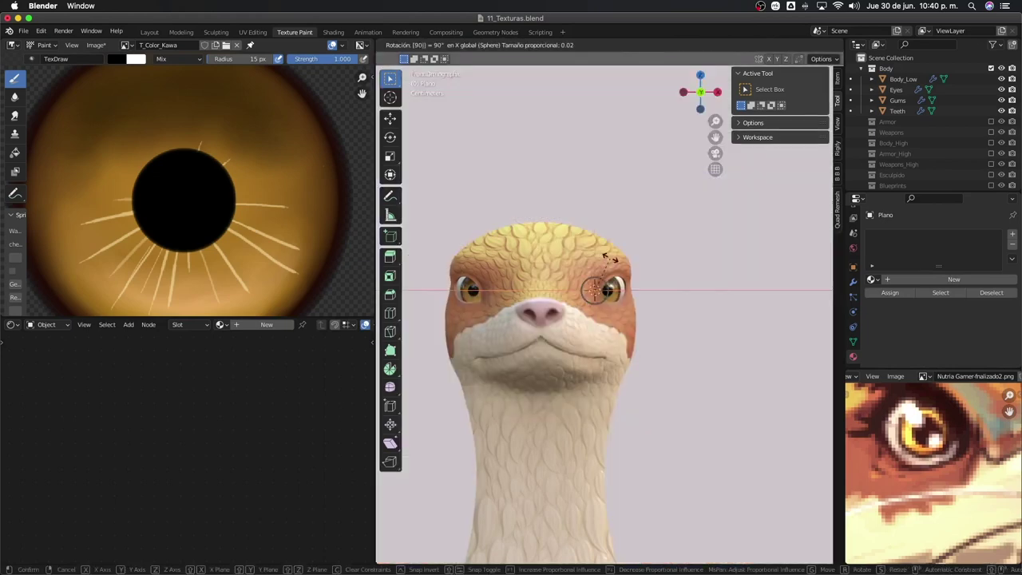
Shrink the plane onto the eye, changing the transform pivot point along the way.
key(ctrl+z)
key(s)
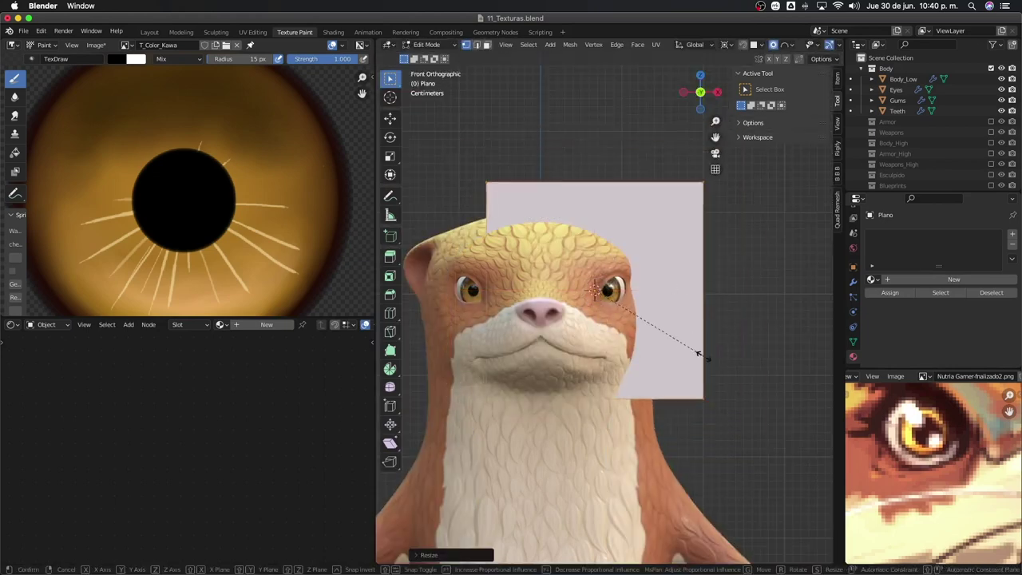
key(Escape)
middle_drag(643, 316, 599, 183)
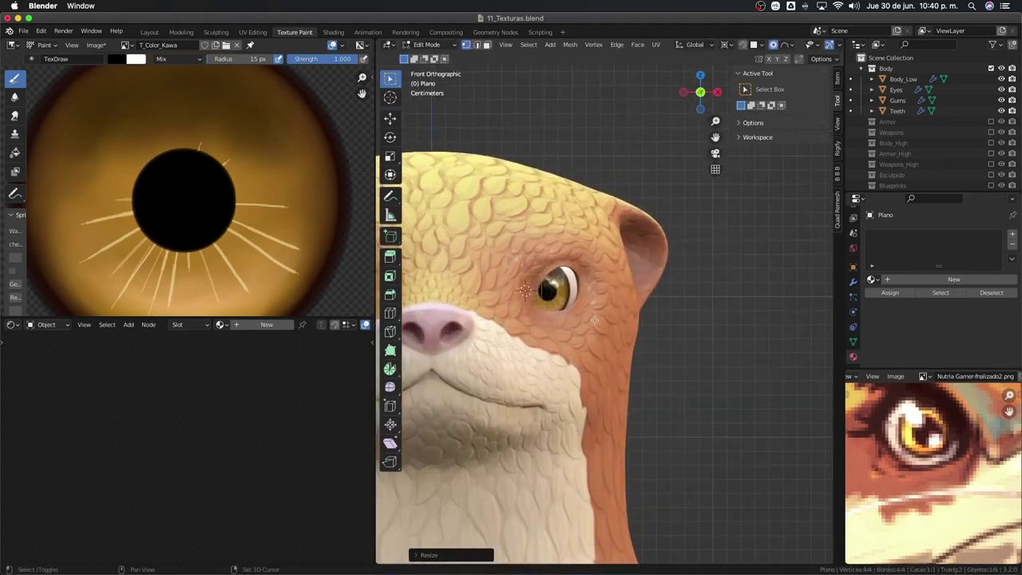
key(g)
click(608, 287)
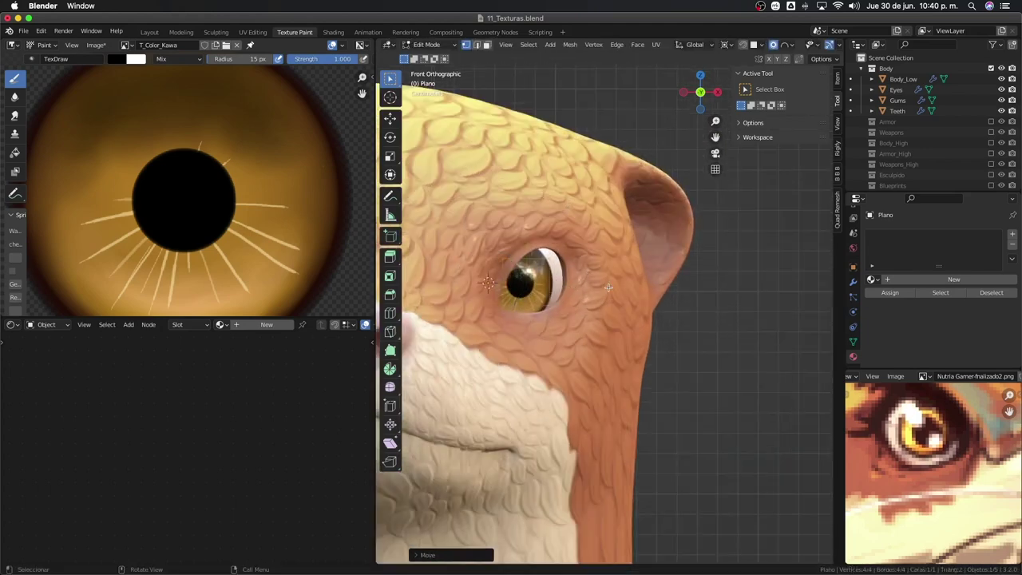
click(732, 48)
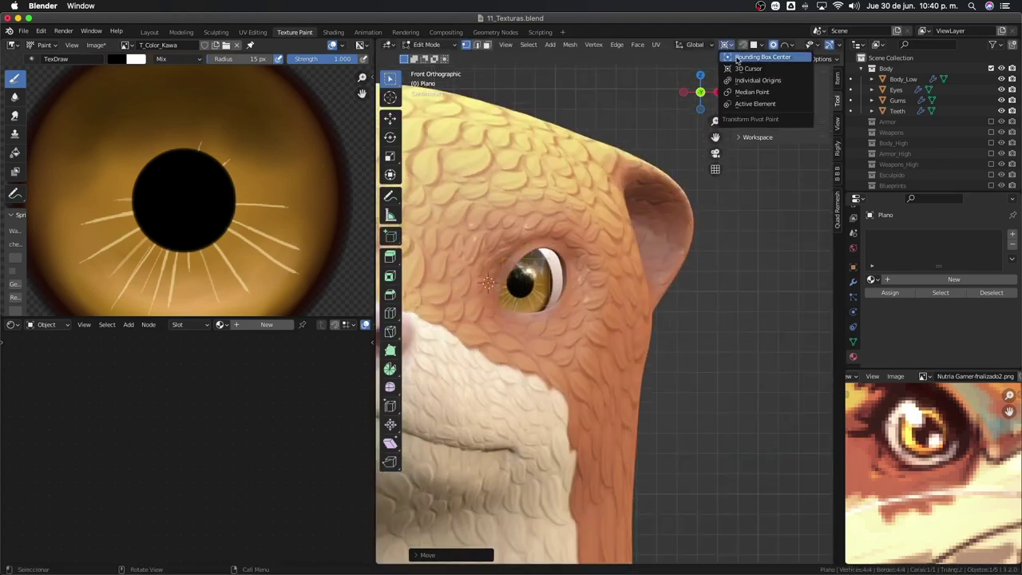
click(738, 58)
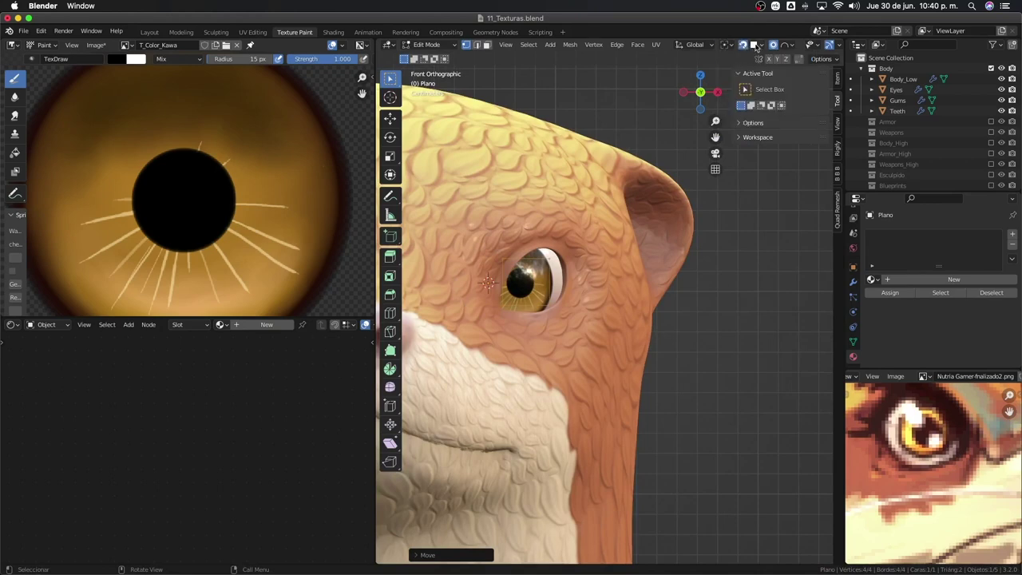
scroll(609, 234, up, 3)
key(s)
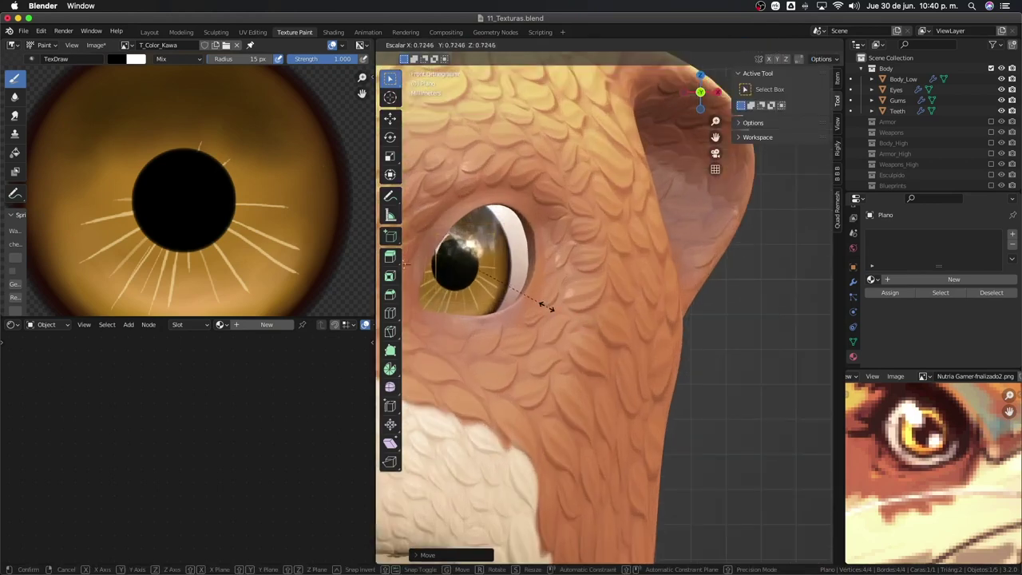
click(516, 284)
Move the small plane over the upper iris.
shift+middle_drag(517, 281, 579, 254)
key(g)
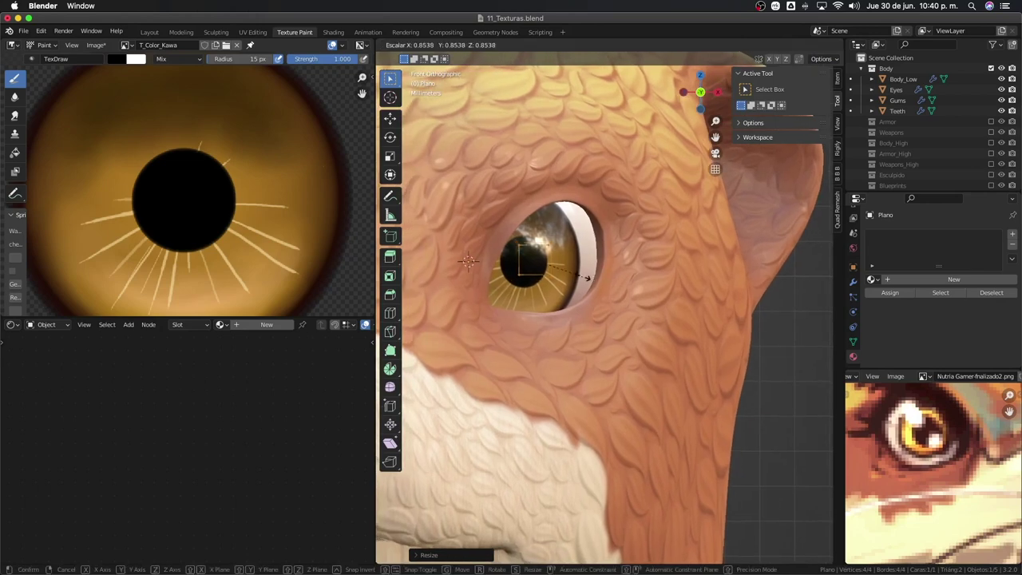
click(586, 248)
scroll(558, 253, up, 2)
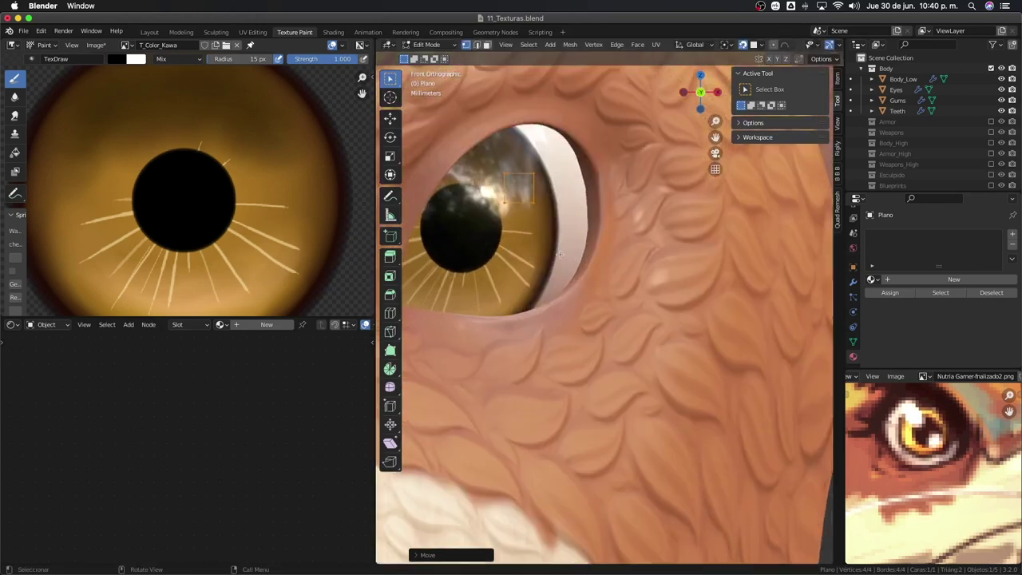
scroll(520, 225, left, 2)
Drag one corner of the plane into place to start shaping the catchlight.
click(518, 216)
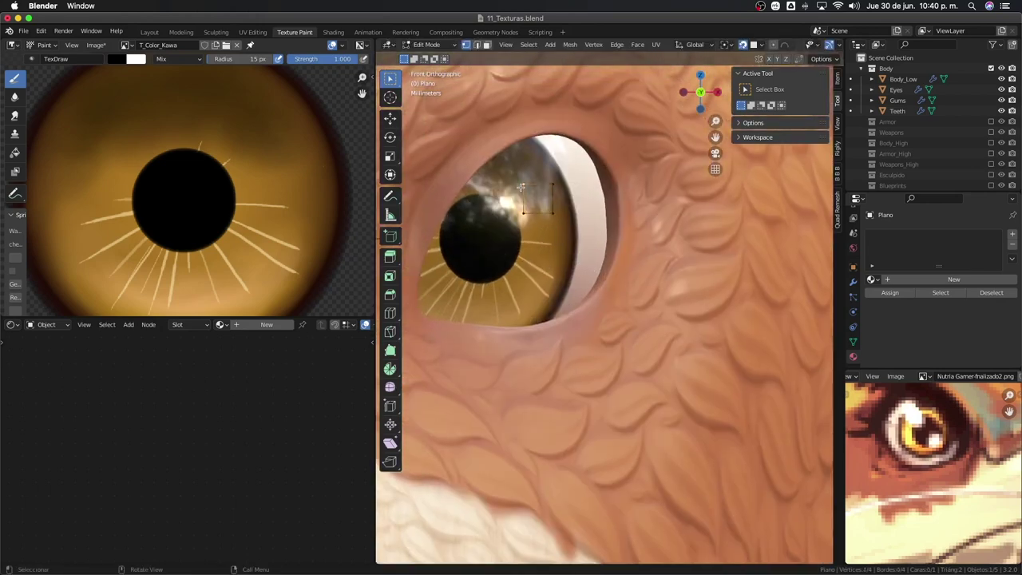
key(g)
click(514, 239)
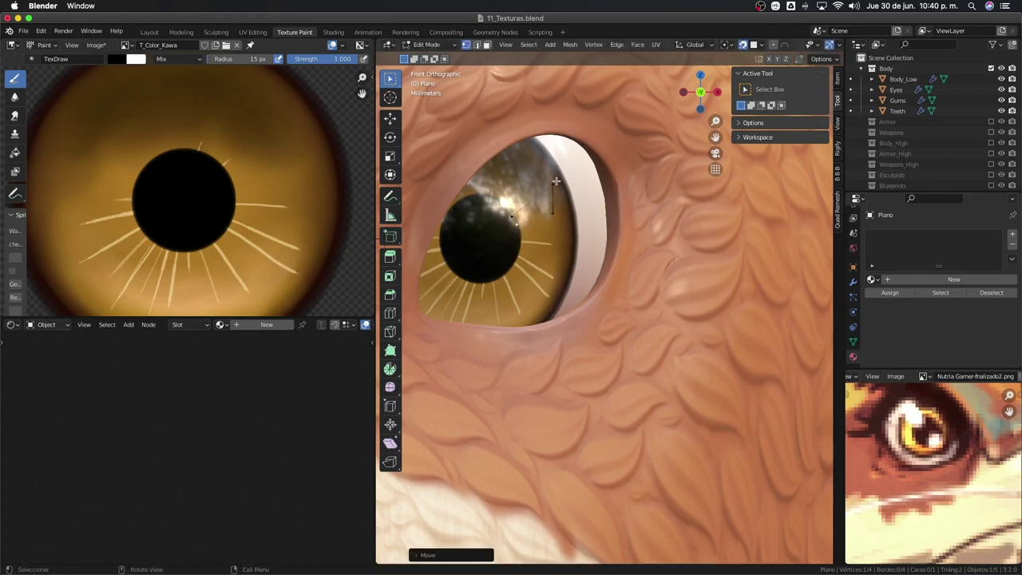
key(g)
click(557, 184)
key(g)
click(546, 177)
key(g)
click(566, 209)
key(g)
click(567, 209)
Move two other corners together to finish the catchlight shape above the pupil.
click(509, 225)
shift+click(511, 216)
key(g)
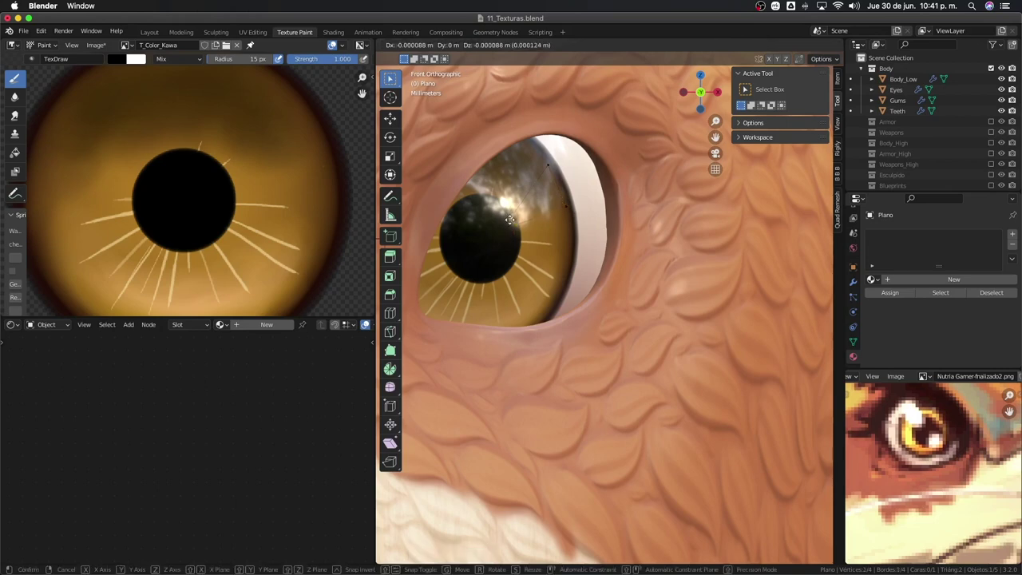
click(510, 229)
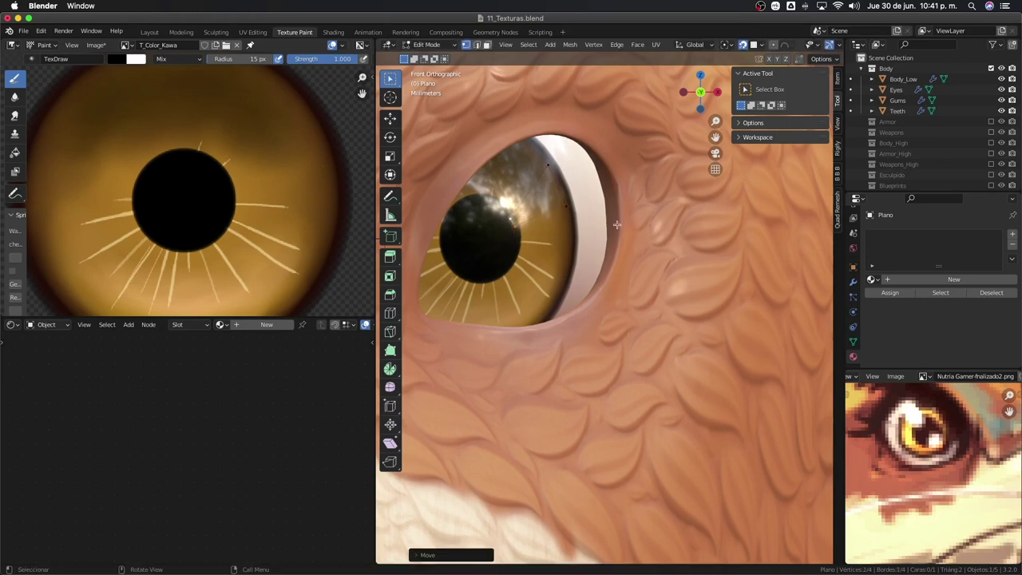
click(559, 230)
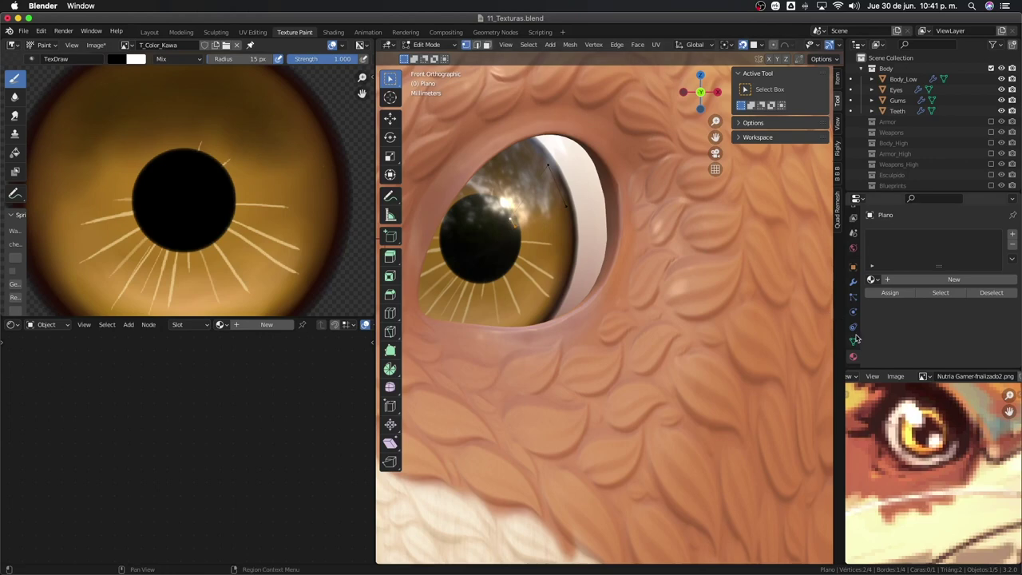
Add a Solidify modifier with Offset 1 and Thickness 0.0008 m.
click(852, 282)
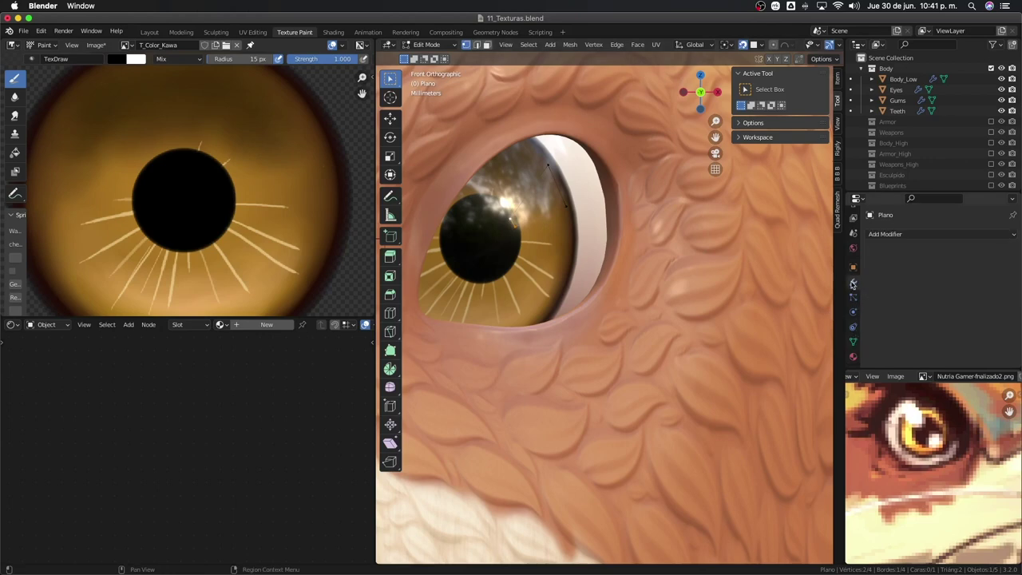
click(891, 234)
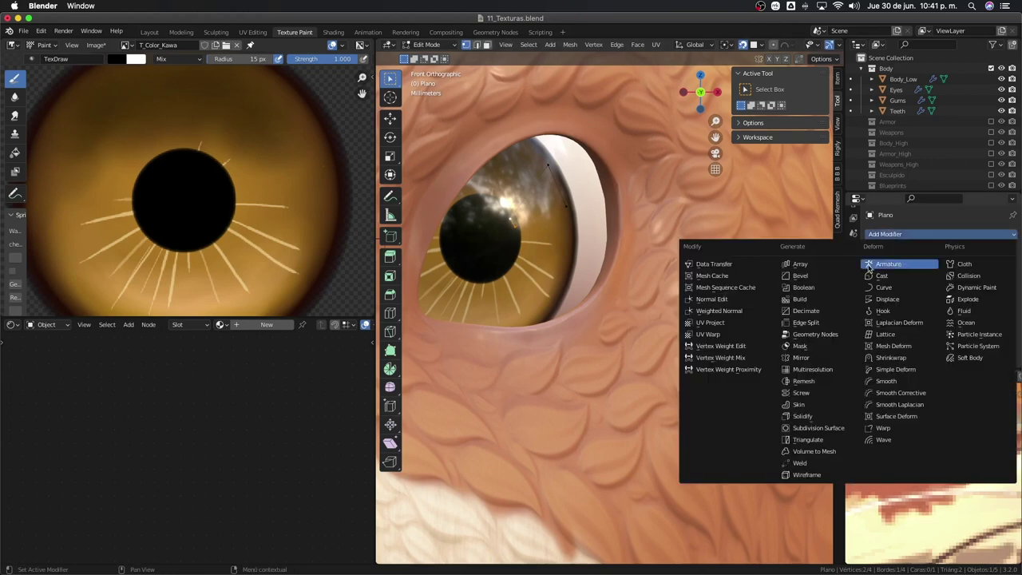
click(803, 417)
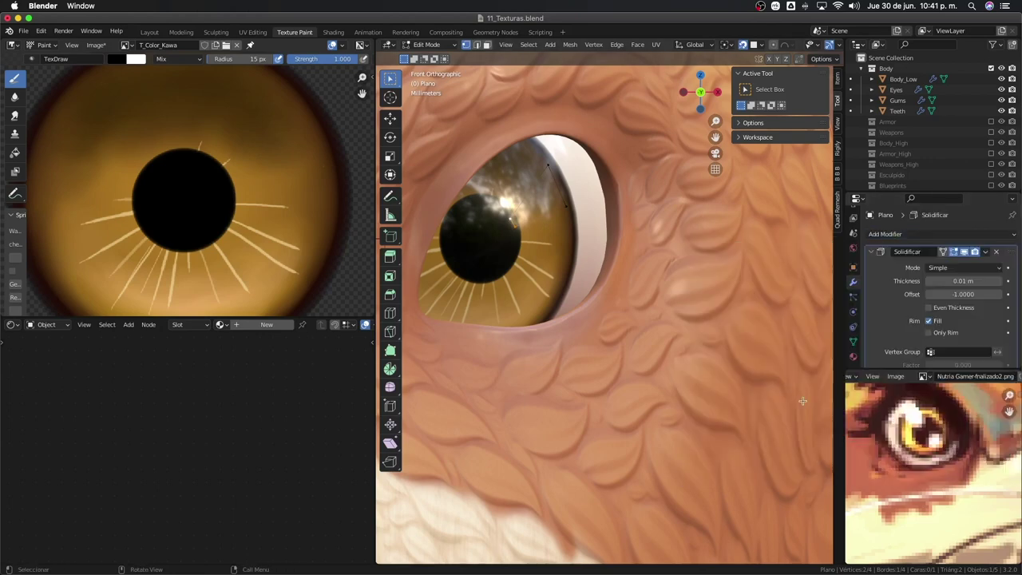
mouse_move(950, 294)
mouse_down()
mouse_move(998, 294)
mouse_move(942, 281)
mouse_move(959, 281)
mouse_up()
click(960, 281)
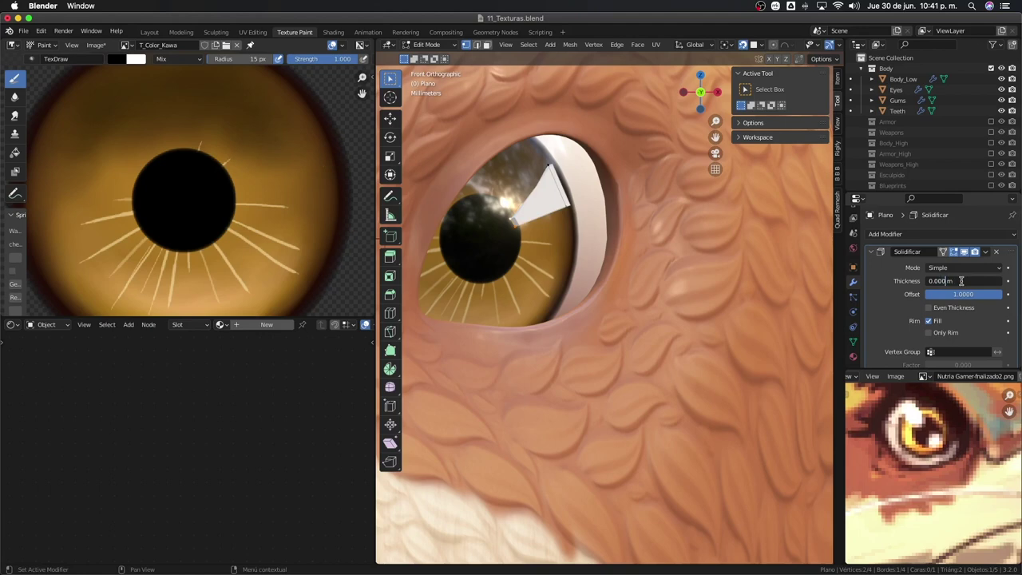
key(Return)
mouse_move(575, 240)
middle_down()
mouse_move(551, 229)
mouse_move(558, 204)
middle_up()
Cut and slide an edge loop across the plane, then return to Object Mode.
key(ctrl+r)
click(551, 215)
key(g)
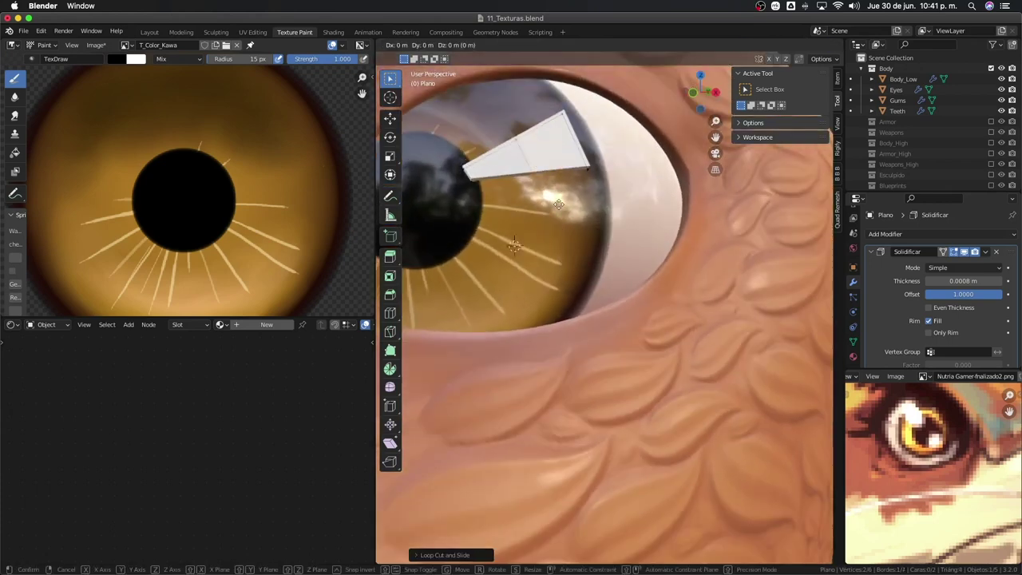
click(555, 206)
key(Tab)
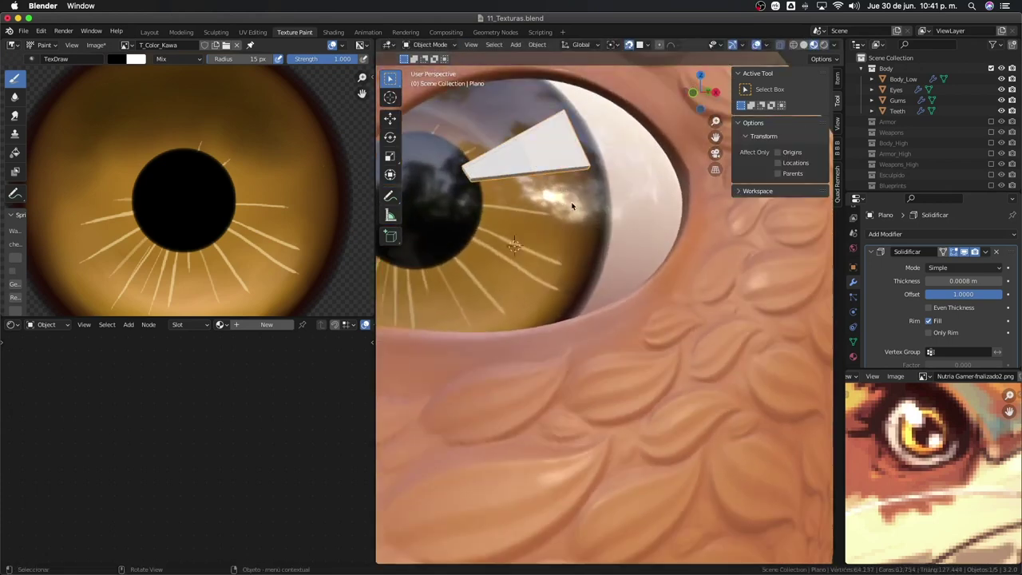
Add a Subdivision Surface modifier with Levels Viewport set to 2.
click(919, 233)
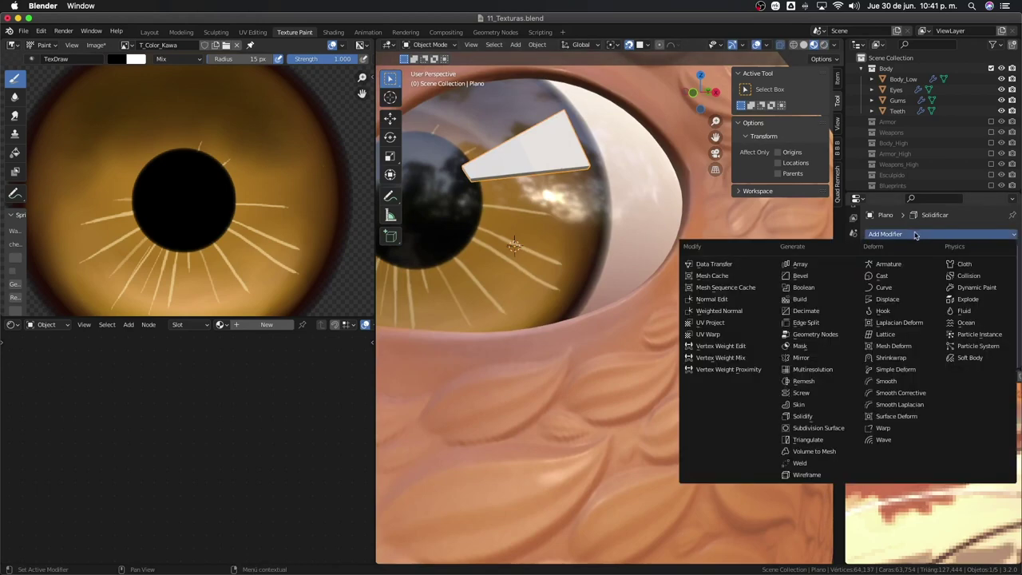
click(811, 416)
key(ctrl+1)
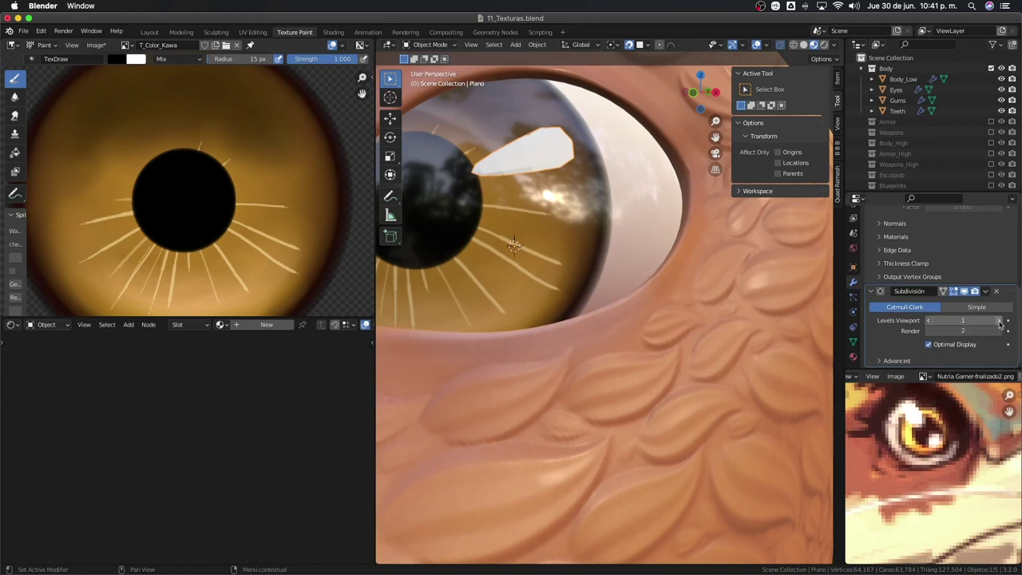
click(999, 320)
In Edit Mode, add an edge loop and slide it toward the highlight tip.
key(Tab)
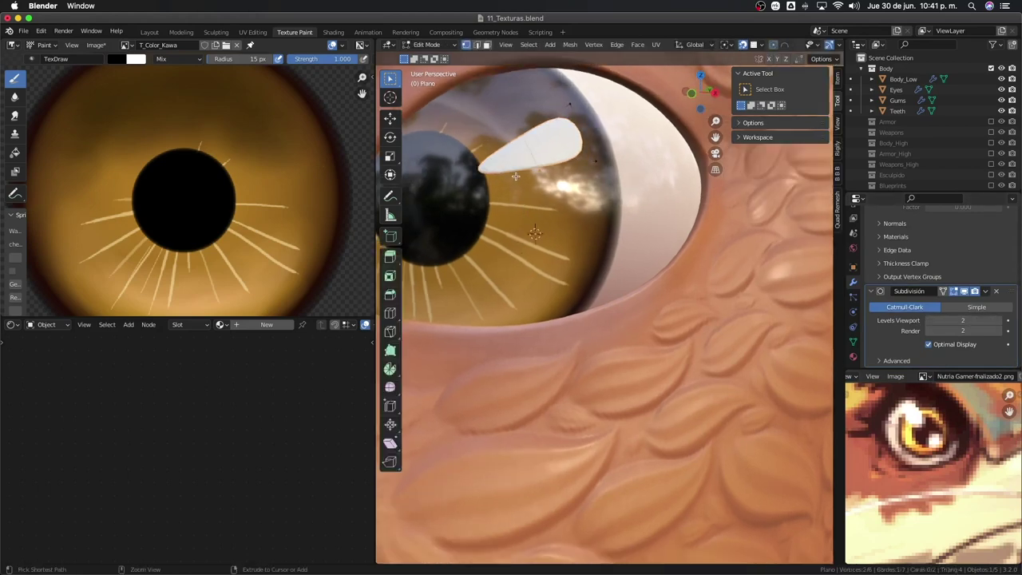
key(g)
key(g)
click(492, 194)
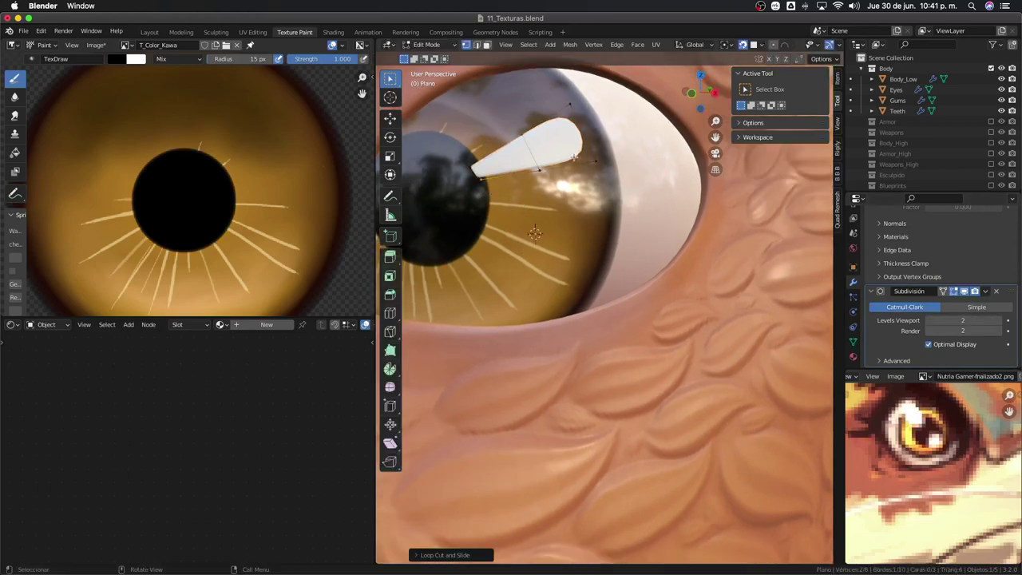
key(g)
key(g)
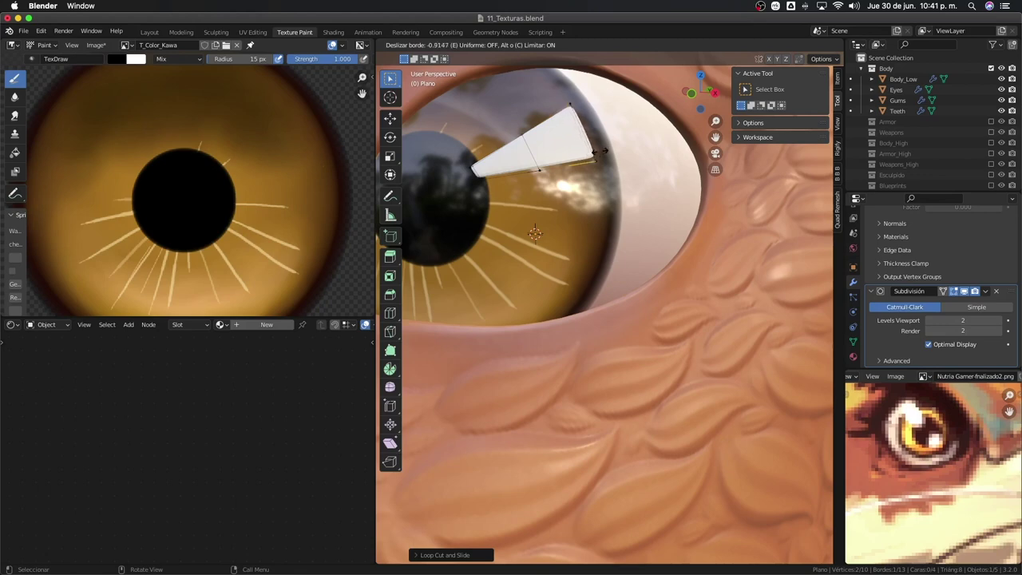
click(599, 152)
scroll(599, 239, down, 5)
key(Tab)
Orbit to a side view of the otter head and select the eye object.
scroll(570, 204, down, 4)
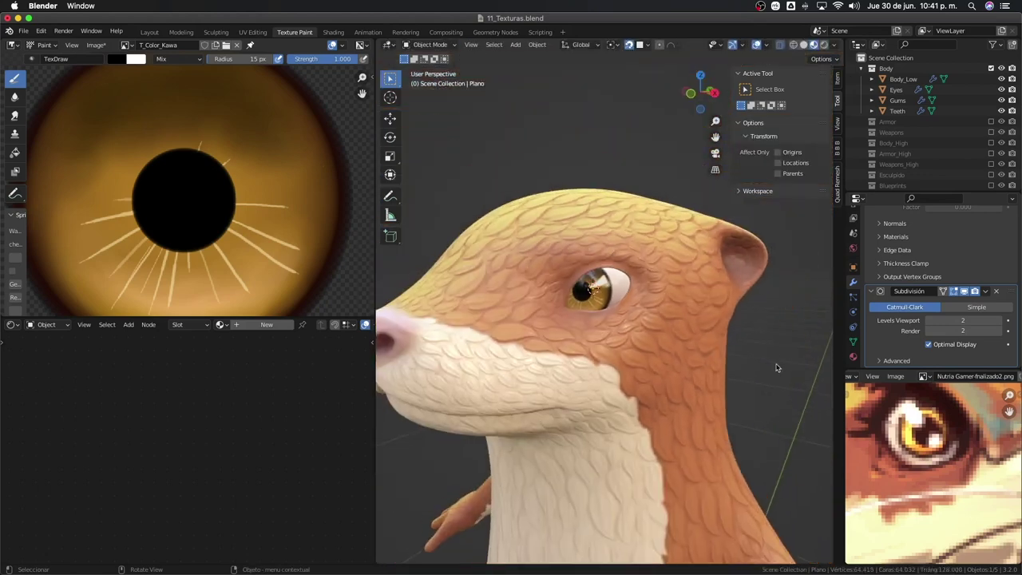
mouse_move(776, 367)
middle_down()
mouse_move(518, 363)
mouse_move(679, 360)
mouse_move(595, 324)
mouse_move(527, 335)
mouse_move(621, 322)
mouse_move(536, 359)
mouse_move(563, 299)
mouse_move(639, 299)
mouse_move(615, 288)
middle_up()
scroll(527, 335, up, 3)
scroll(590, 275, up, 3)
scroll(582, 266, up, 3)
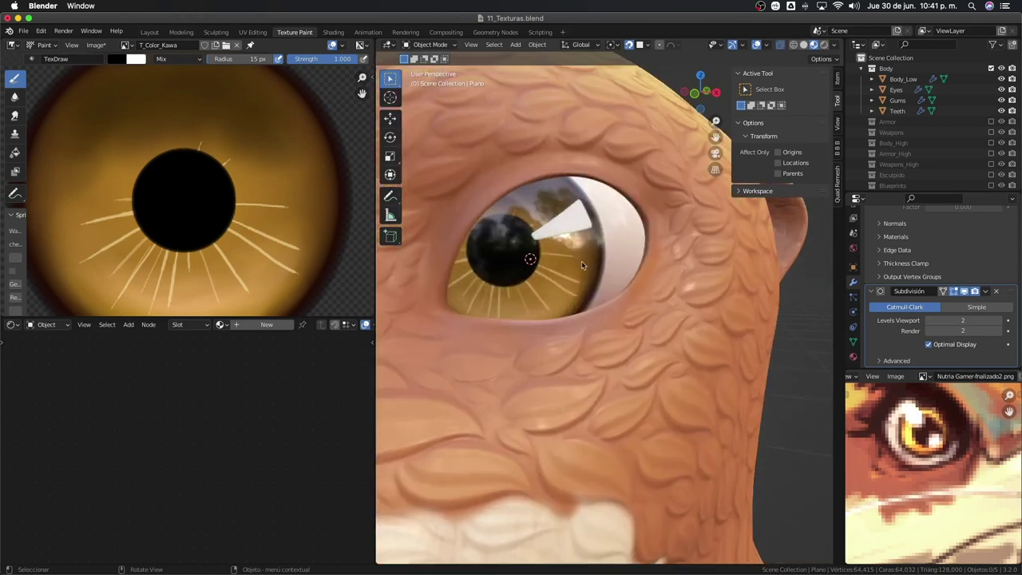
click(549, 229)
Duplicate a face to the pupil's lower left, then extrude and scale it small.
click(549, 229)
scroll(549, 229, up, 1)
key(Tab)
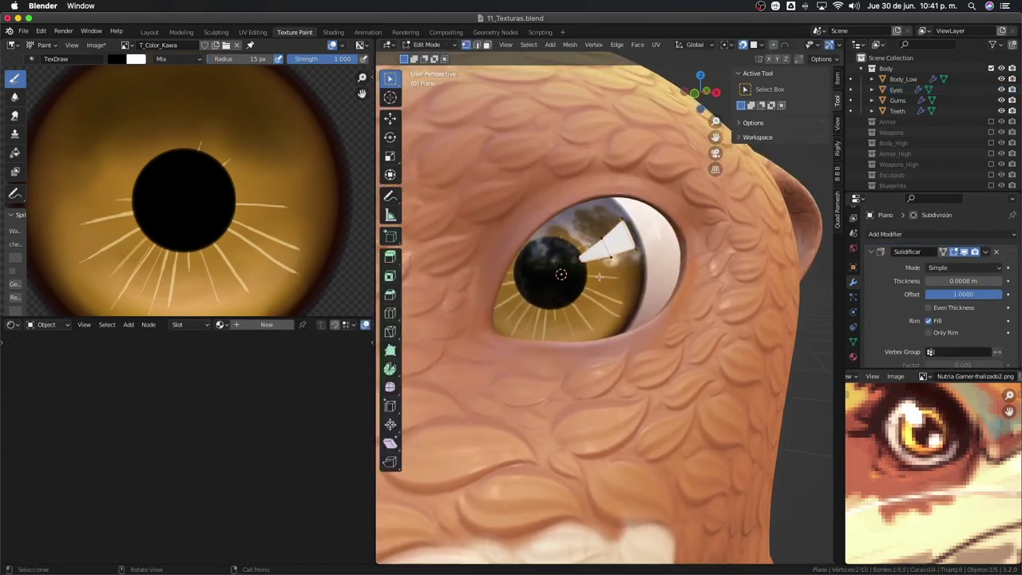
scroll(550, 230, up, 2)
scroll(553, 231, up, 1)
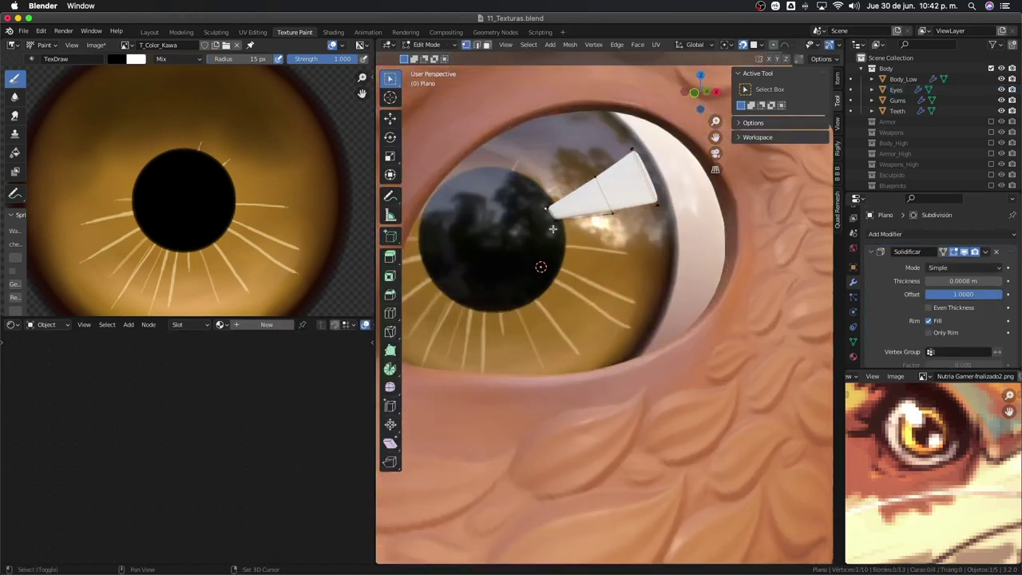
key(s)
click(431, 303)
key(s)
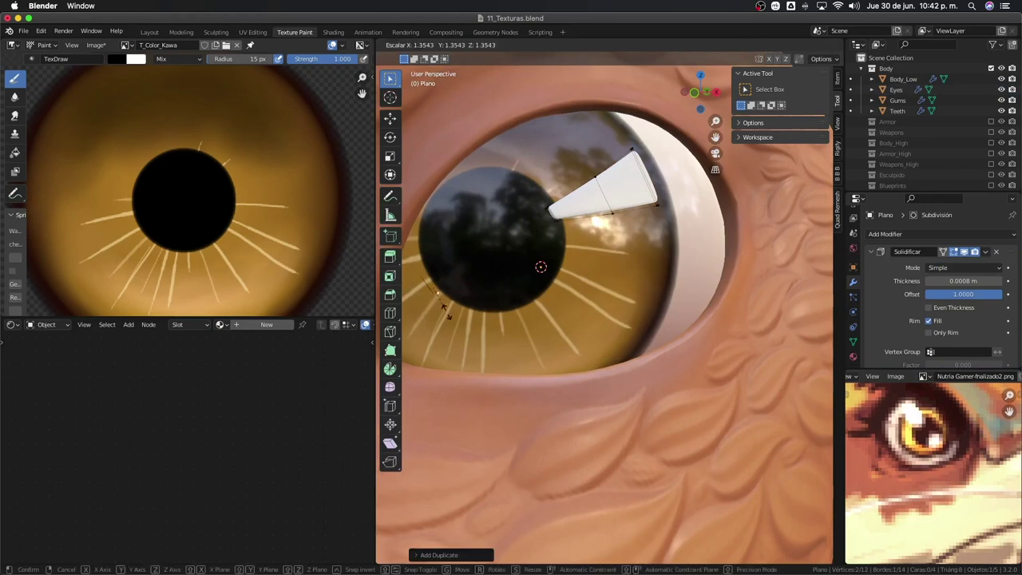
click(469, 327)
key(e)
click(491, 299)
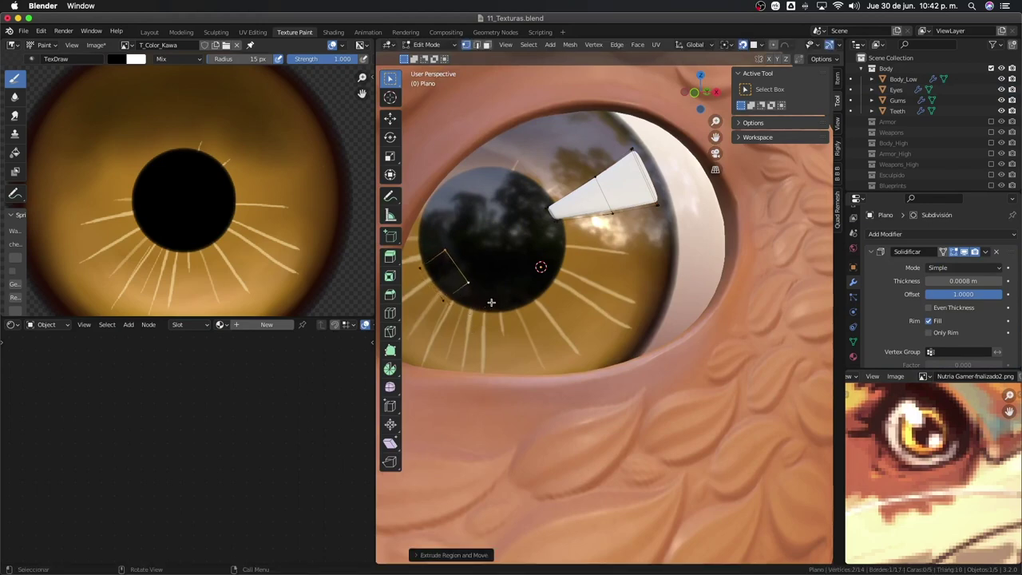
key(s)
click(459, 287)
key(s)
click(479, 293)
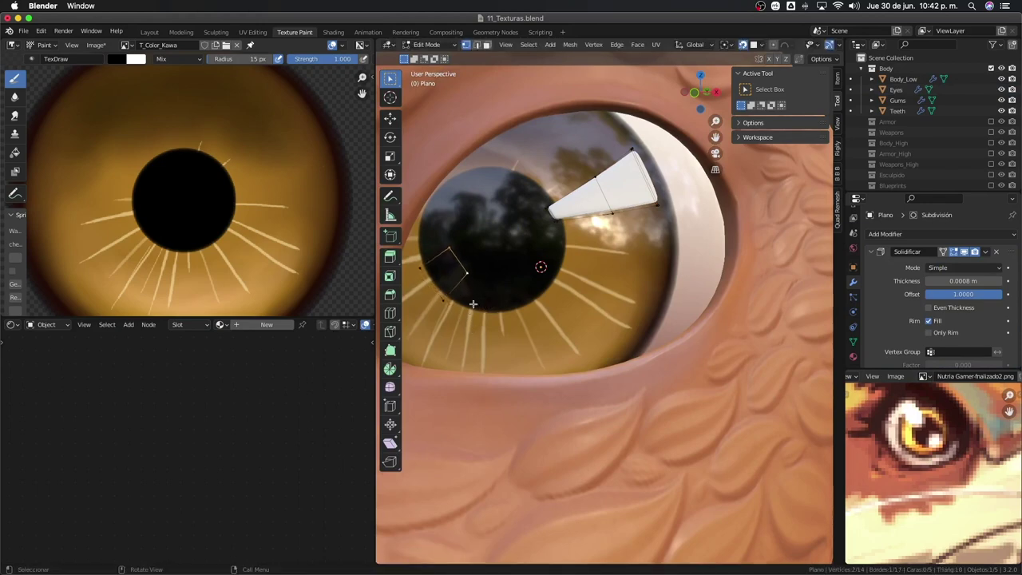
Recalculate the highlight's normals, reposition the small disc, and return to Object Mode.
mouse_move(445, 295)
middle_down()
mouse_move(623, 269)
mouse_move(680, 269)
mouse_move(688, 285)
mouse_move(541, 281)
middle_up()
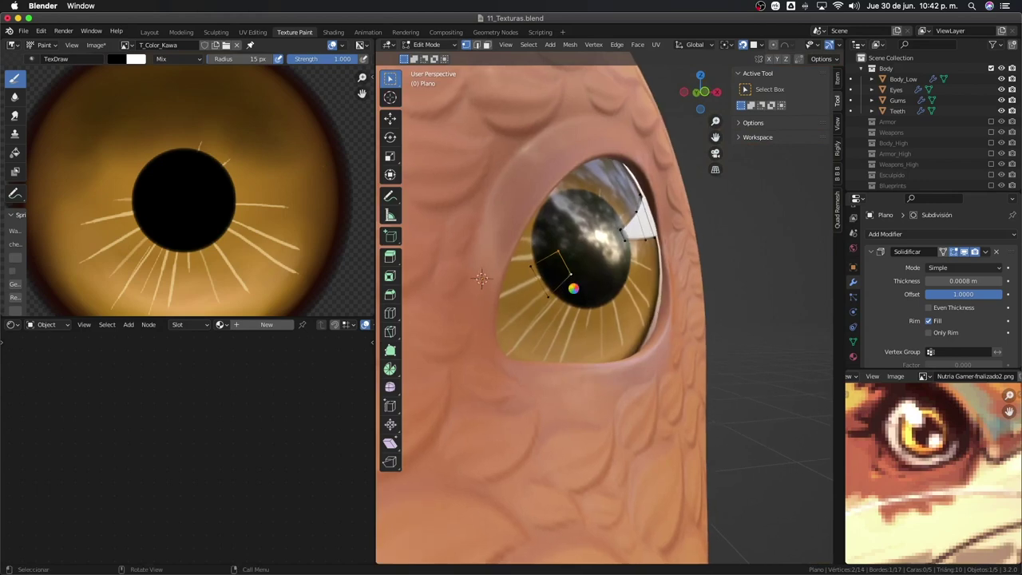
key(a)
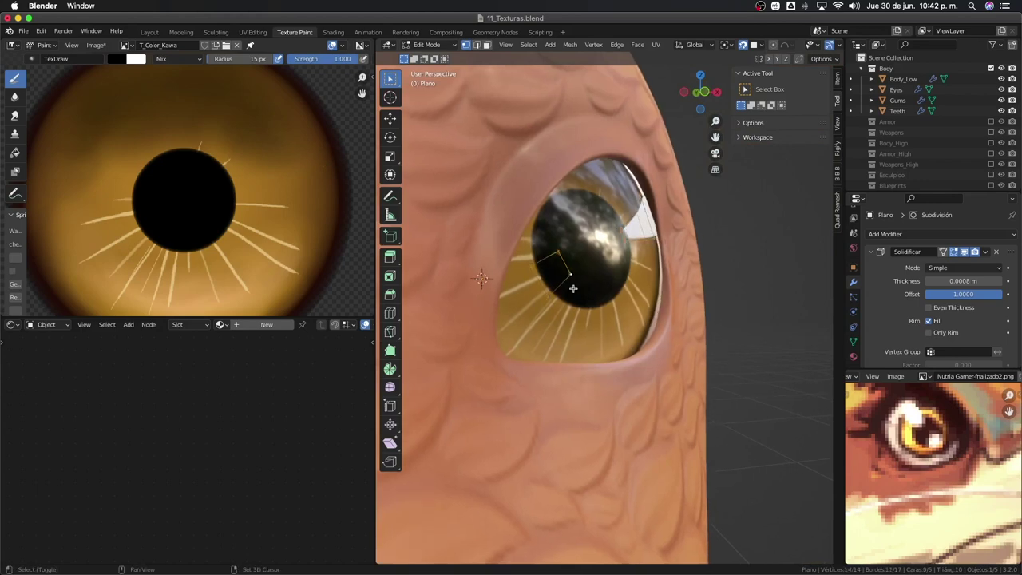
key(shift+n)
scroll(559, 292, up, 2)
scroll(543, 296, up, 2)
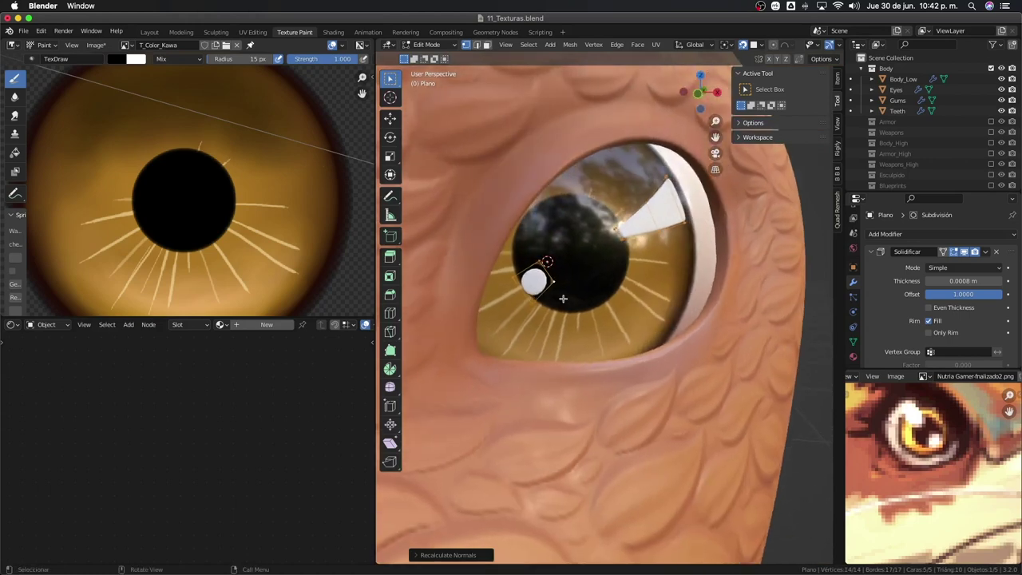
key(g)
key(Escape)
key(g)
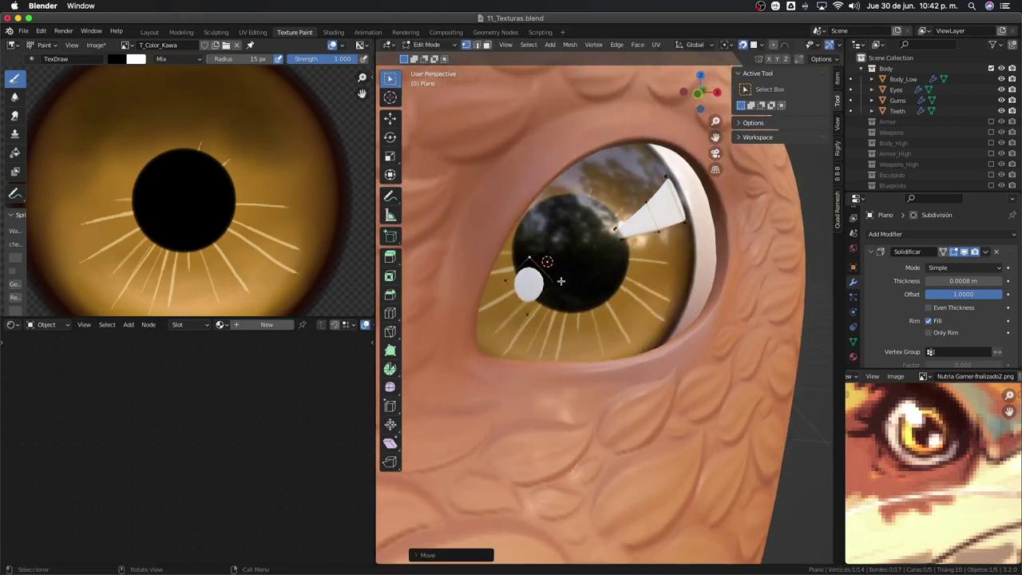
click(562, 287)
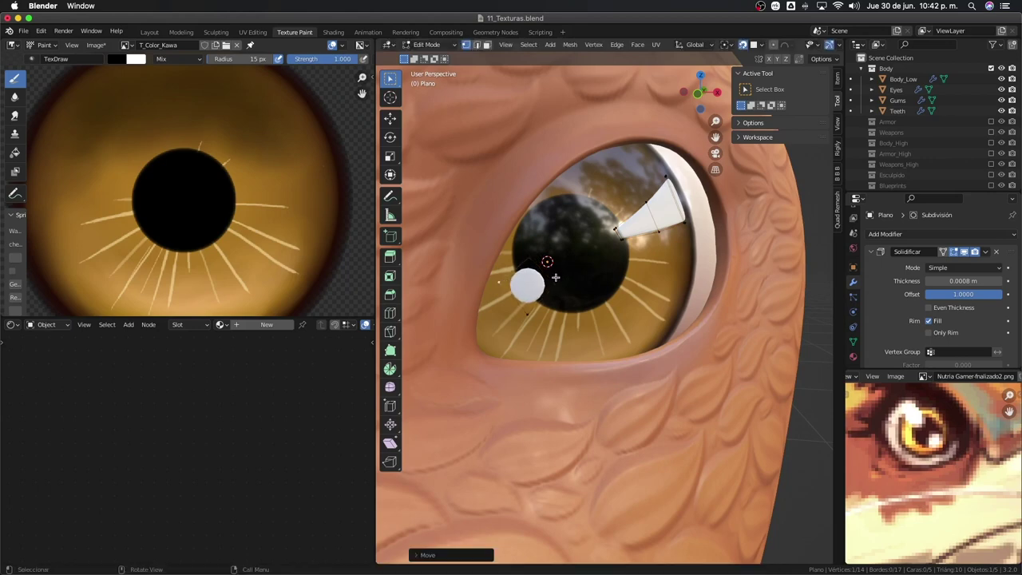
key(Tab)
Apply Shade Smooth to the highlight object and view the eye from the front.
middle_drag(561, 287, 581, 285)
right_click(583, 285)
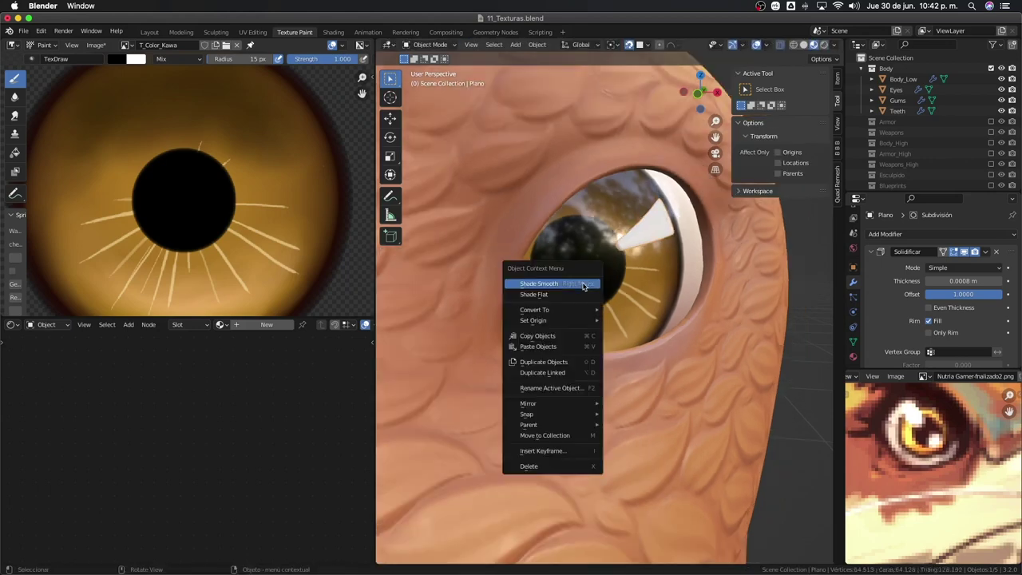
click(583, 285)
scroll(617, 306, down, 8)
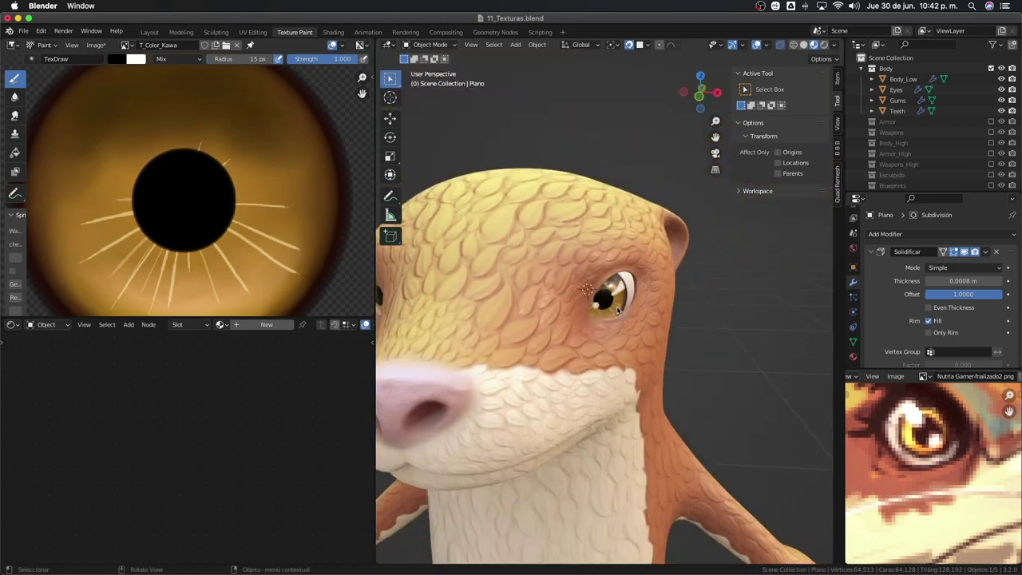
mouse_move(617, 305)
middle_down()
mouse_move(684, 315)
mouse_move(679, 297)
mouse_move(692, 308)
mouse_move(622, 297)
mouse_move(684, 295)
mouse_move(703, 239)
mouse_move(600, 316)
mouse_move(636, 353)
mouse_move(696, 346)
mouse_move(561, 304)
mouse_move(652, 312)
mouse_move(649, 320)
middle_up()
scroll(622, 297, up, 4)
scroll(608, 309, up, 3)
scroll(611, 295, down, 5)
scroll(607, 334, up, 4)
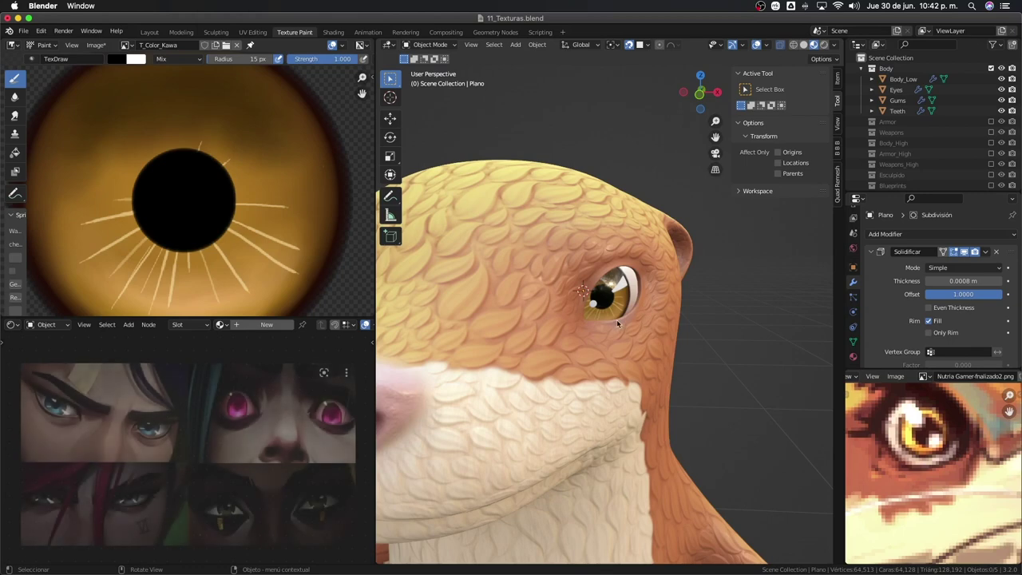
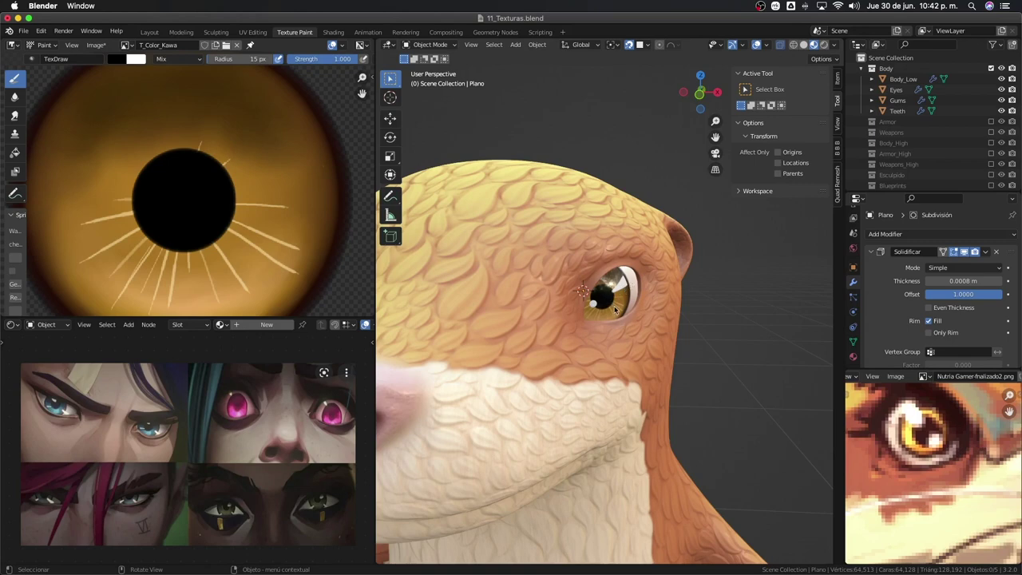
Orbit and zoom around the otter's head to inspect the painted eye from several angles.
scroll(615, 309, down, 3)
scroll(611, 312, down, 3)
mouse_move(604, 314)
middle_down()
mouse_move(575, 295)
mouse_move(629, 310)
middle_up()
scroll(605, 302, up, 6)
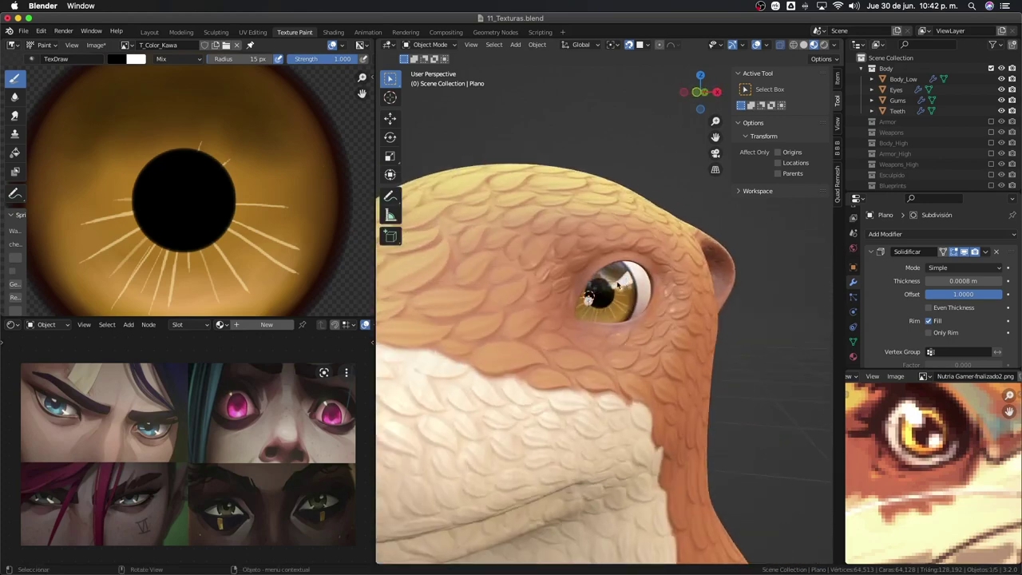
middle_drag(671, 323, 645, 303)
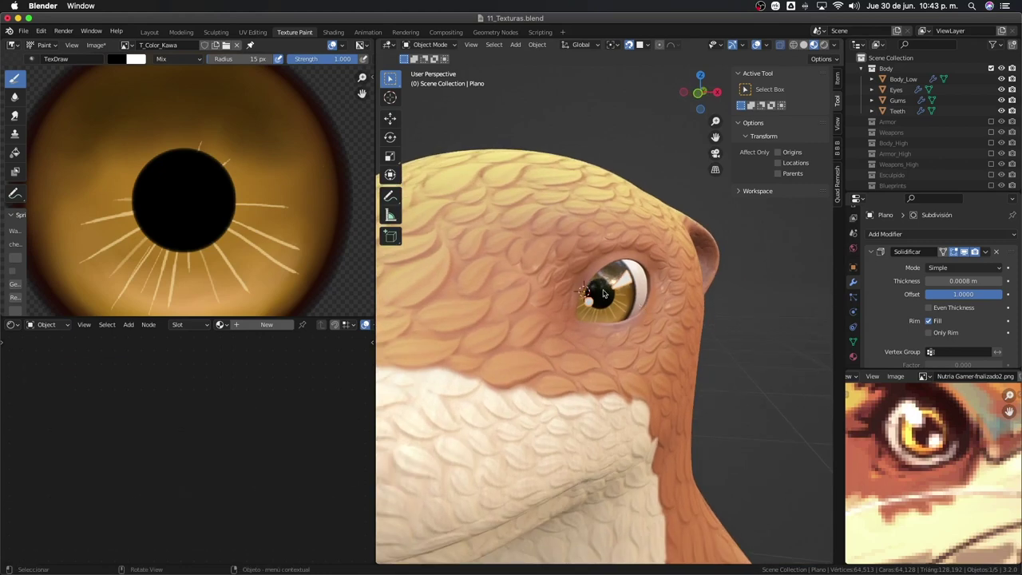
middle_drag(620, 290, 428, 306)
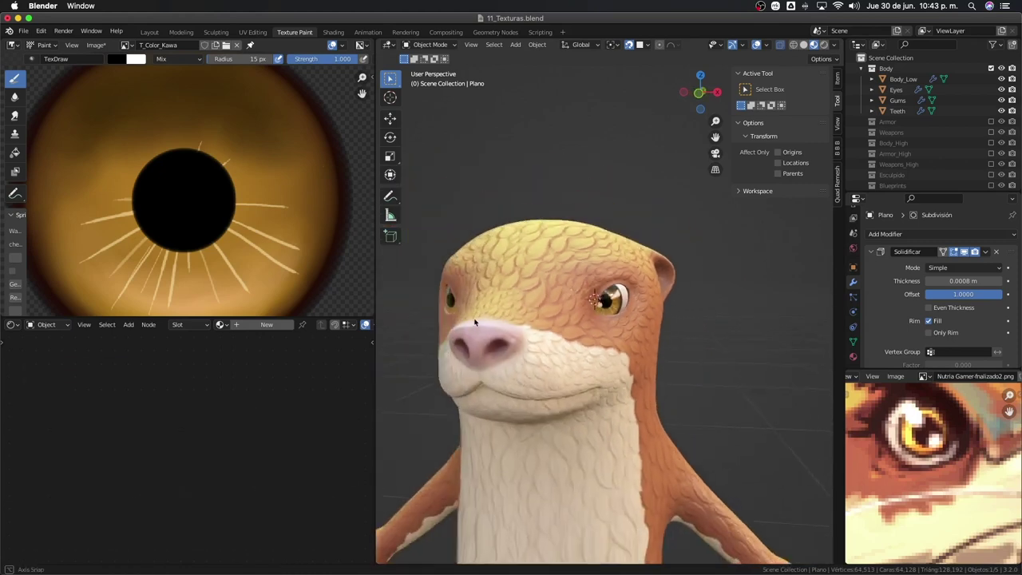
mouse_move(540, 330)
middle_down()
mouse_move(615, 306)
mouse_move(612, 328)
middle_up()
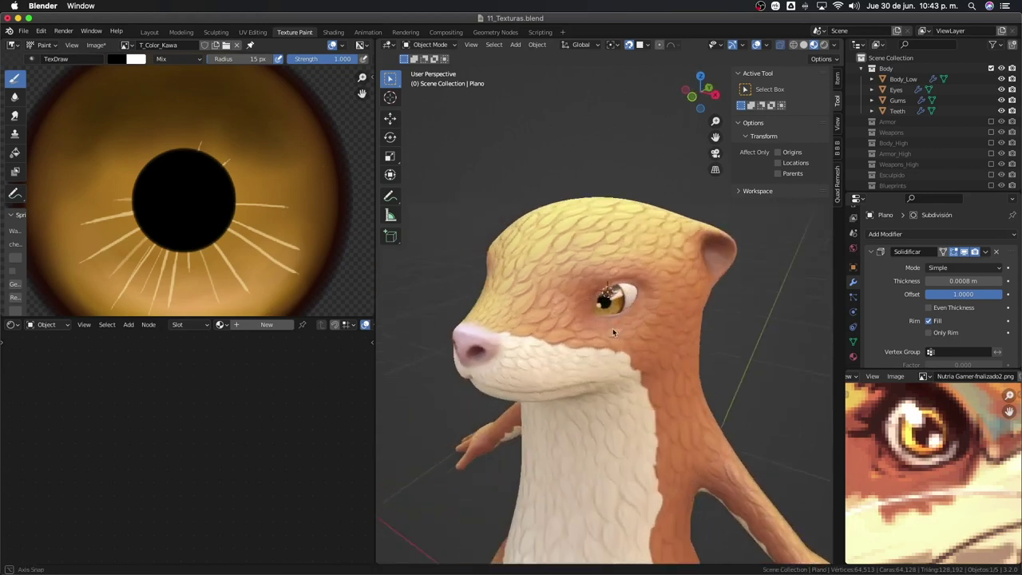
scroll(615, 323, up, 1)
scroll(620, 319, up, 2)
scroll(620, 318, up, 2)
Select the Eyes object, then Body_Low, so its Kawa_Body nodes show in the Shader Editor.
click(629, 312)
scroll(630, 311, down, 3)
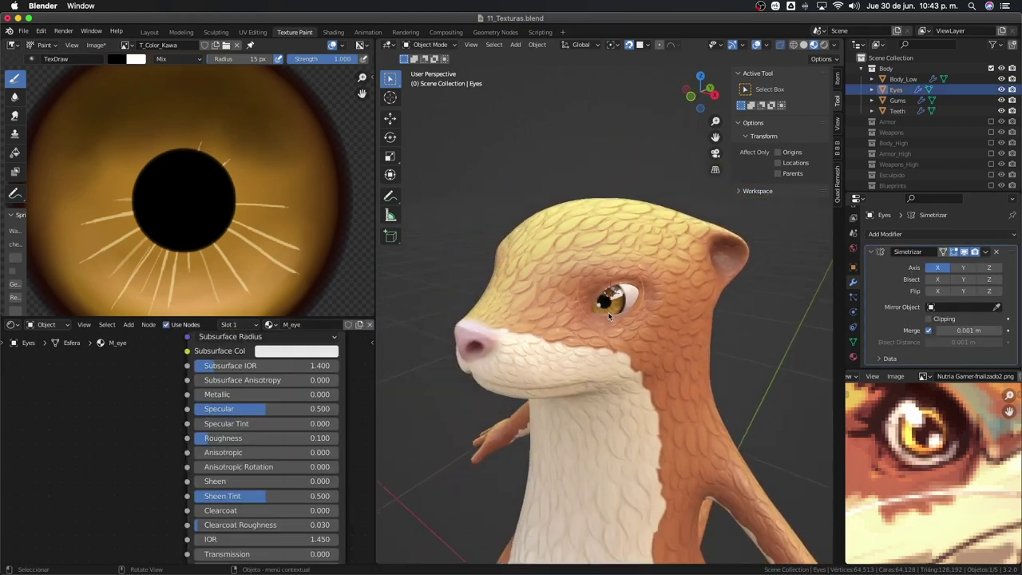
scroll(191, 192, down, 5)
scroll(191, 192, down, 1)
scroll(203, 220, down, 1)
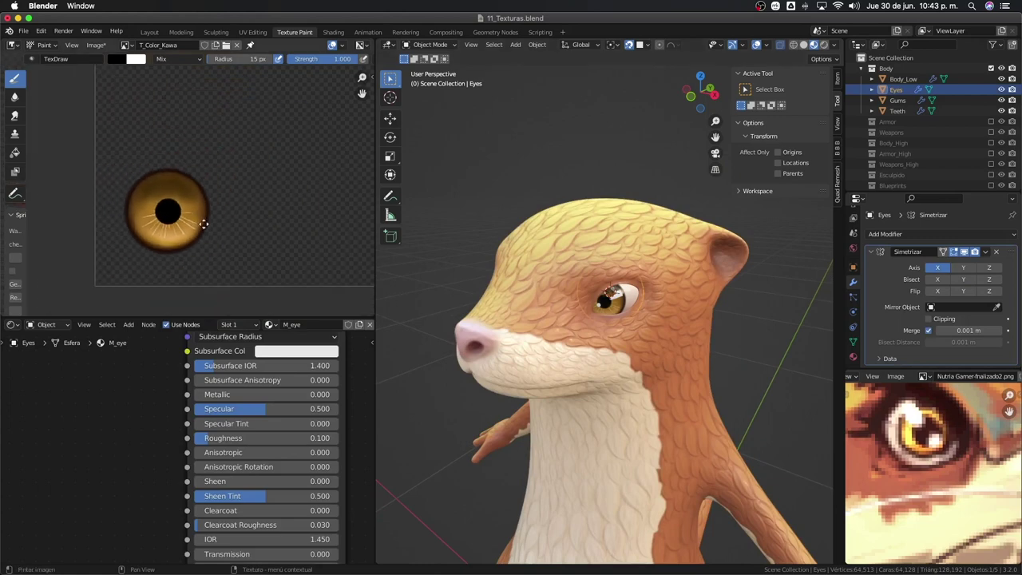
scroll(192, 232, down, 1)
scroll(534, 270, up, 1)
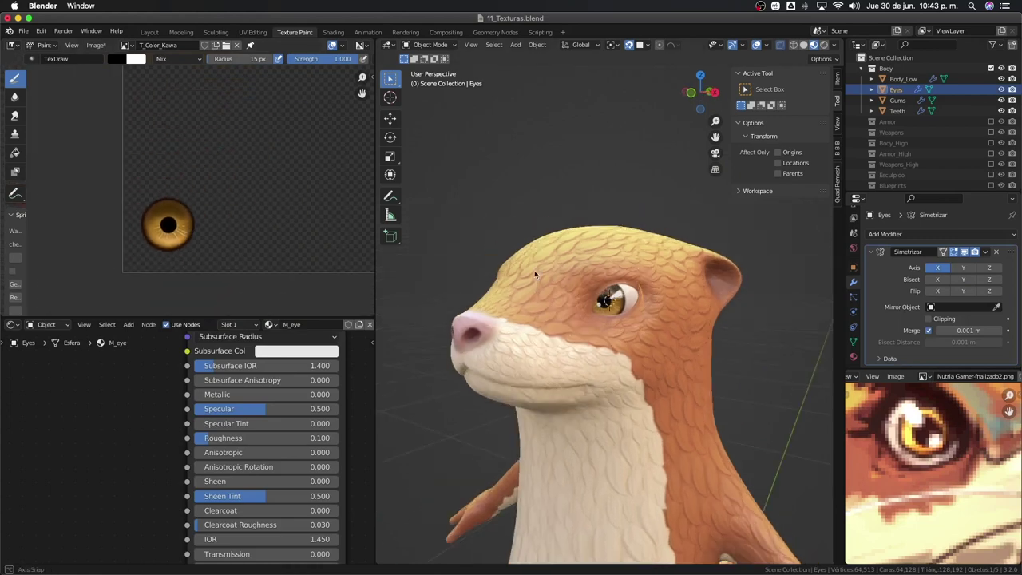
scroll(598, 303, up, 2)
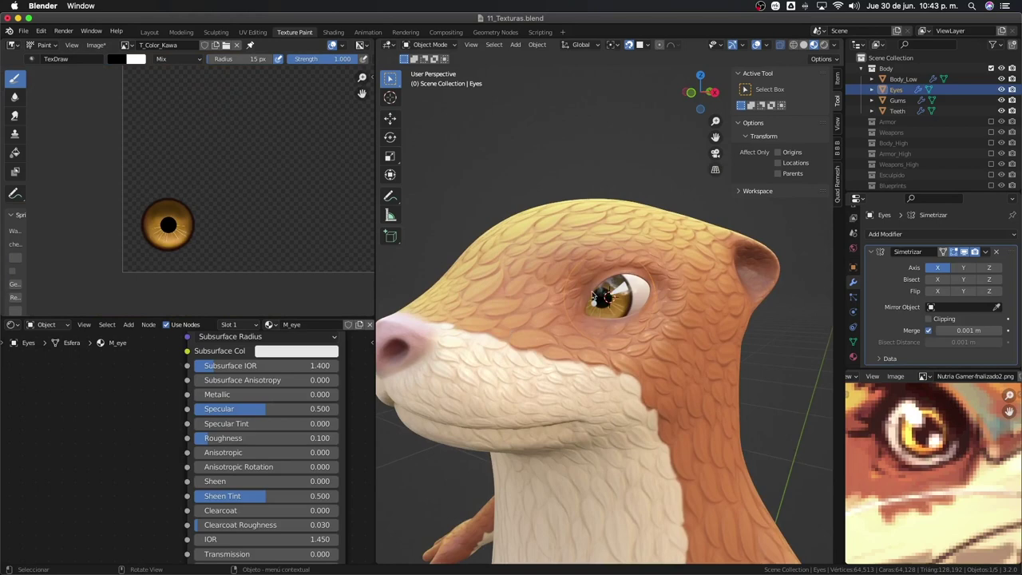
scroll(611, 301, up, 1)
scroll(611, 301, down, 2)
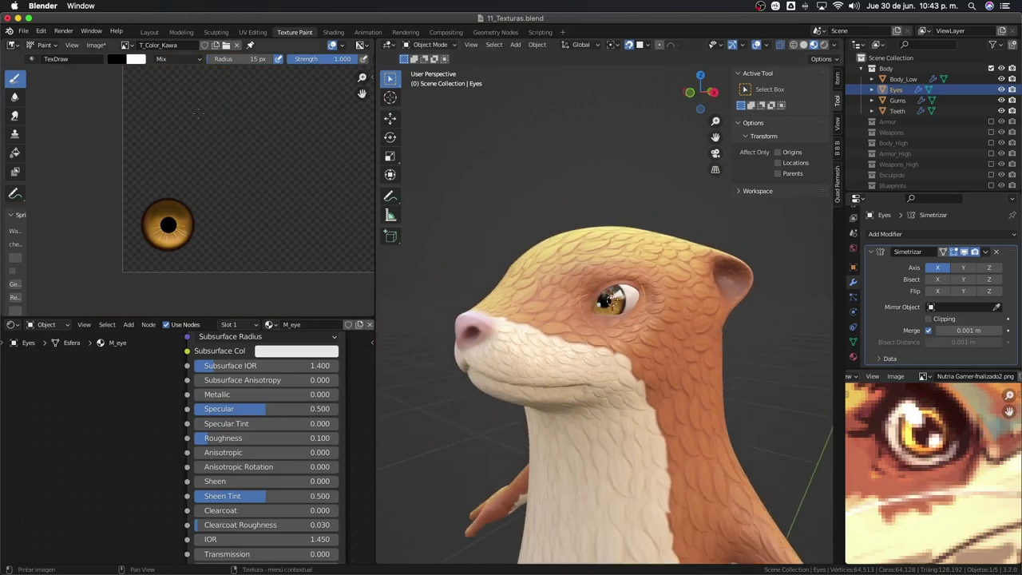
click(662, 363)
Select the Eyes object and box-select the texture and Mix nodes of its M_eye material.
scroll(597, 384, down, 5)
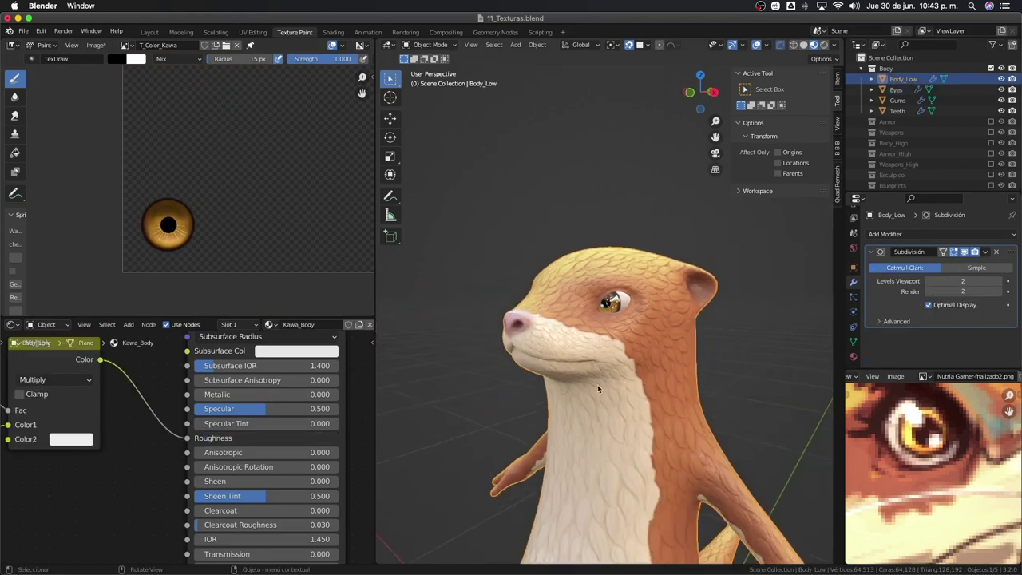
scroll(321, 411, down, 3)
scroll(327, 447, down, 2)
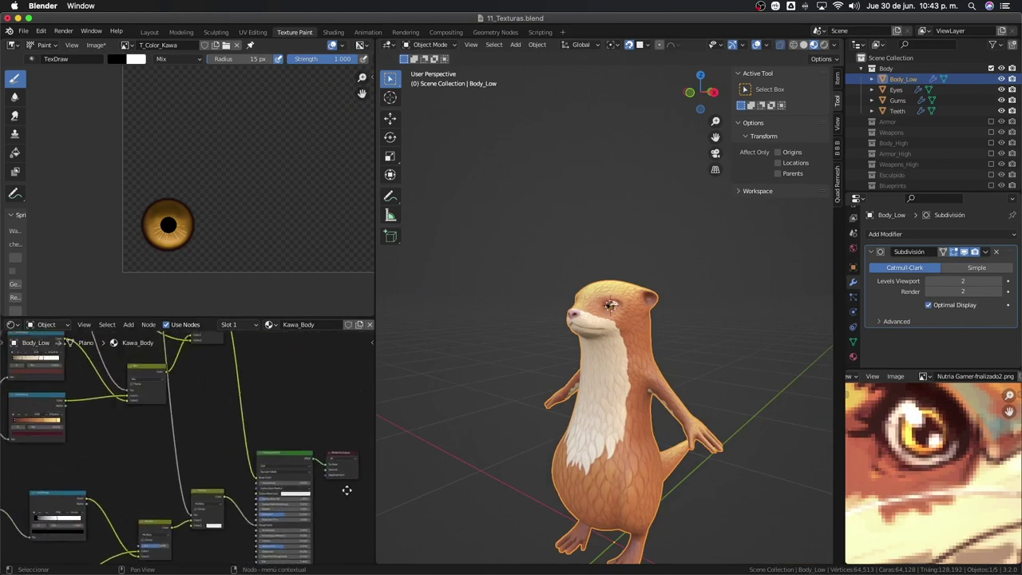
click(611, 308)
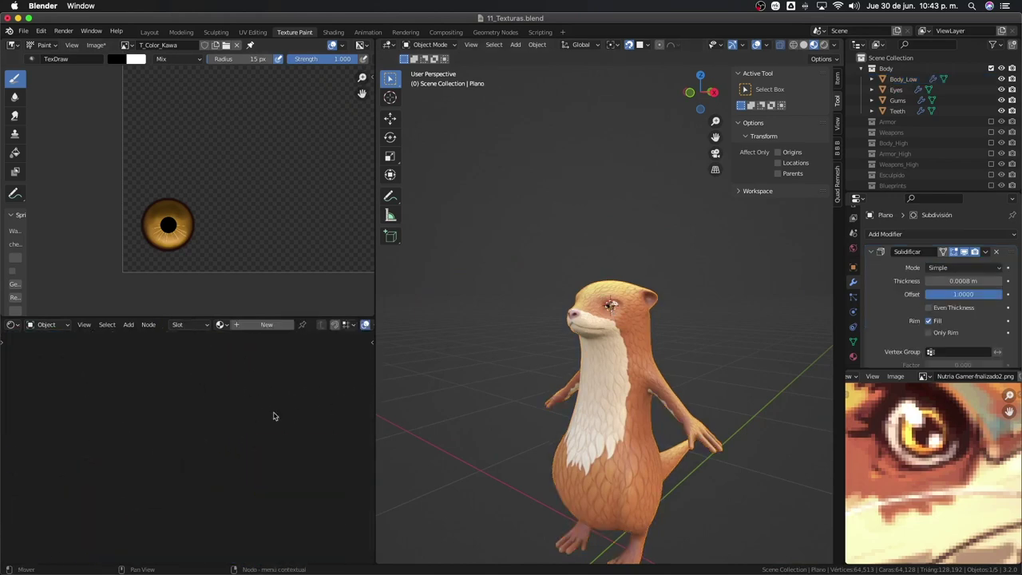
click(612, 305)
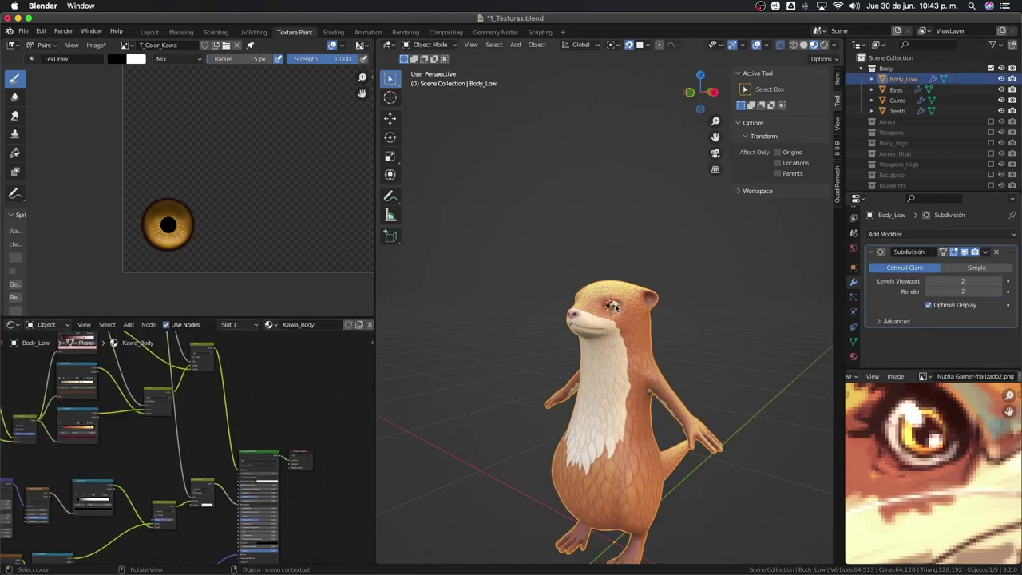
click(611, 306)
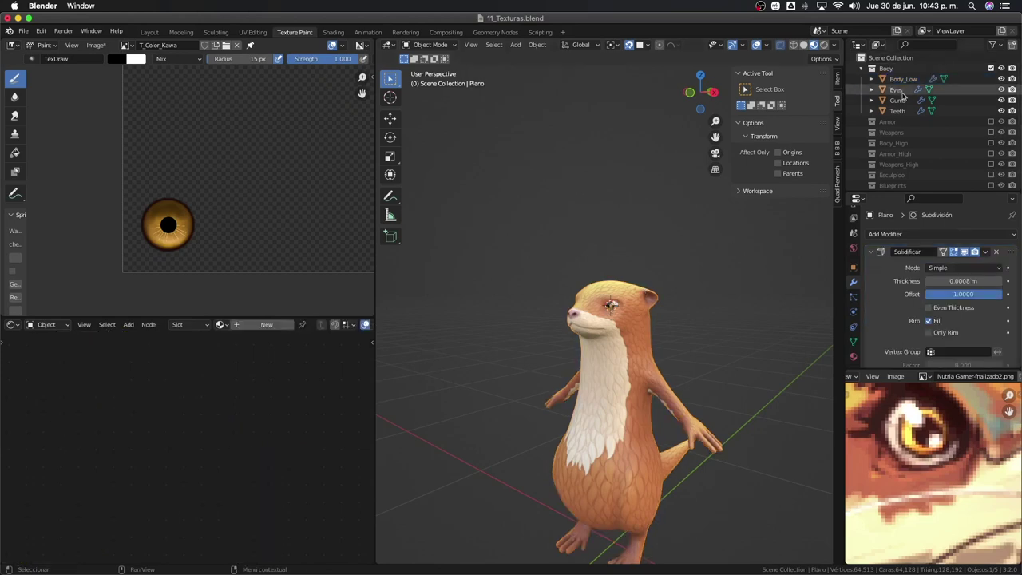
scroll(167, 403, up, 1)
scroll(168, 404, up, 1)
drag(49, 361, 197, 450)
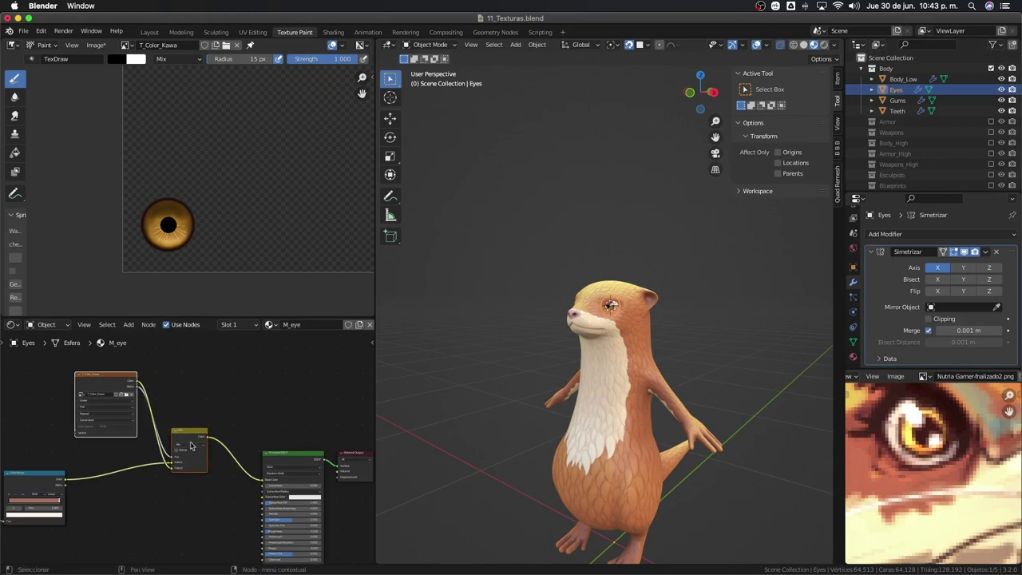
In Body_Low's Kawa_Body material, shift the Principled BSDF and Material Output nodes right.
click(580, 380)
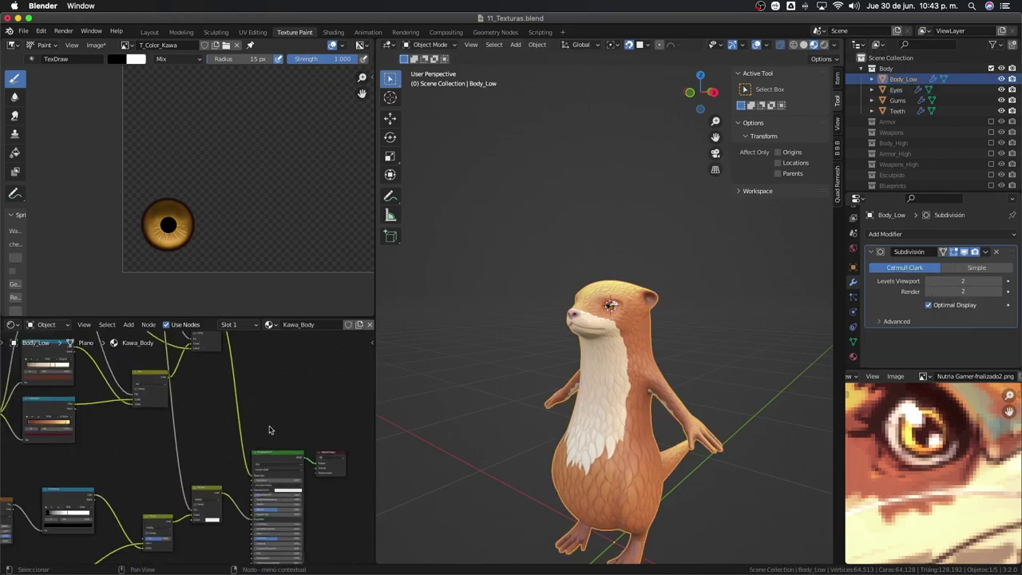
middle_drag(272, 431, 235, 433)
drag(235, 432, 269, 491)
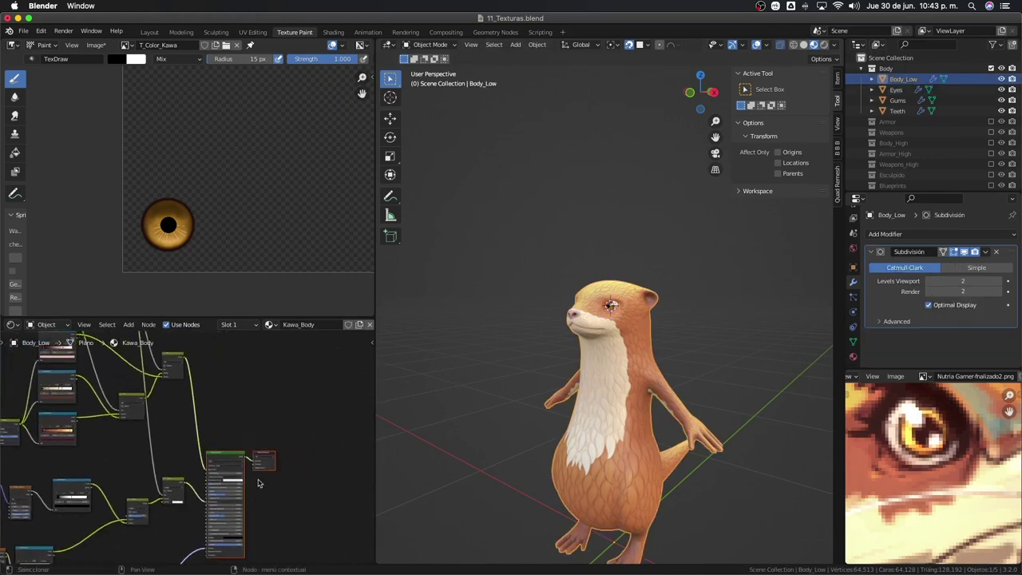
key(g)
click(350, 483)
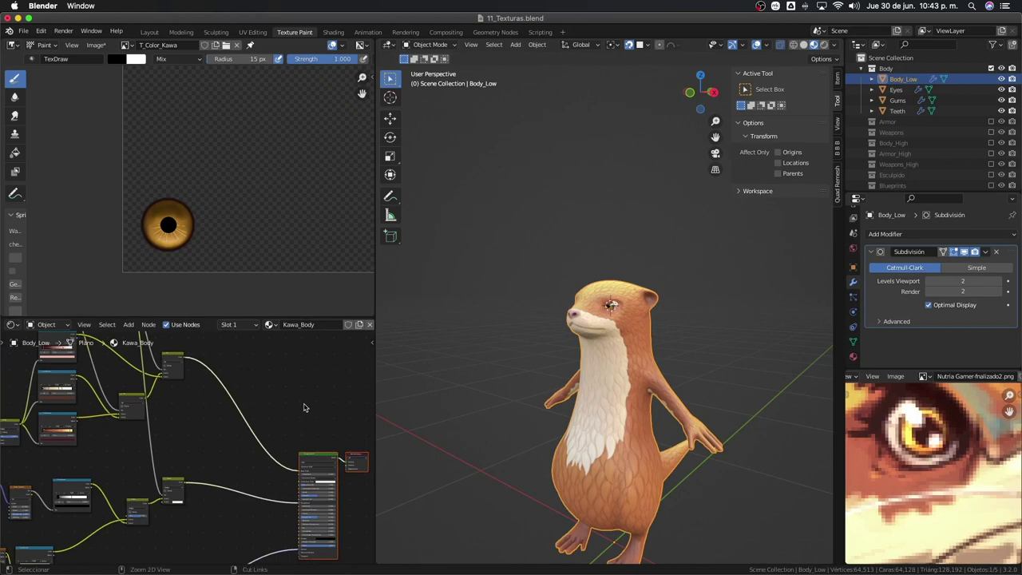
key(ctrl+v)
key(ctrl+v)
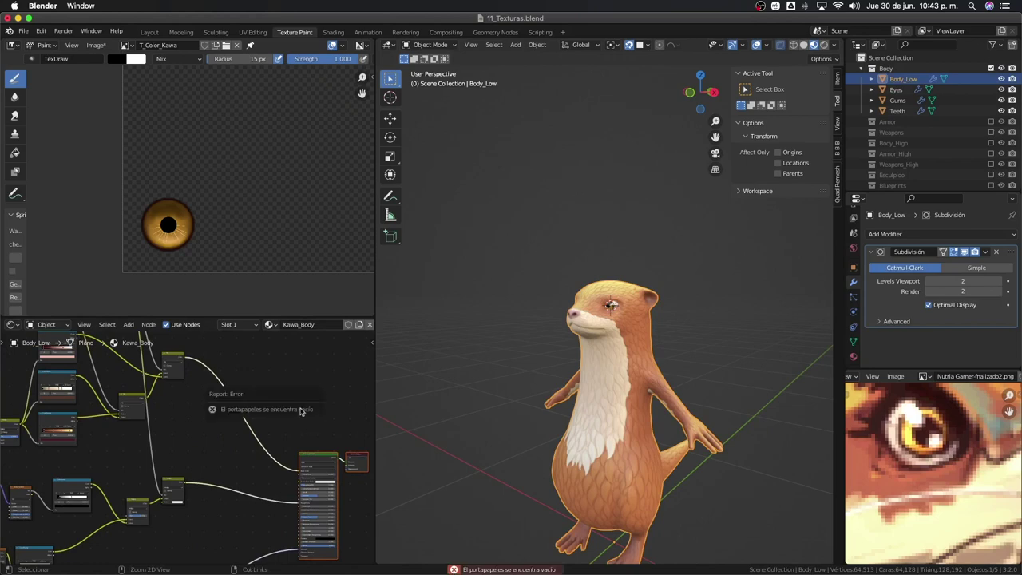
Copy the eye texture node pair from M_eye, then return to Body_Low's material.
click(612, 306)
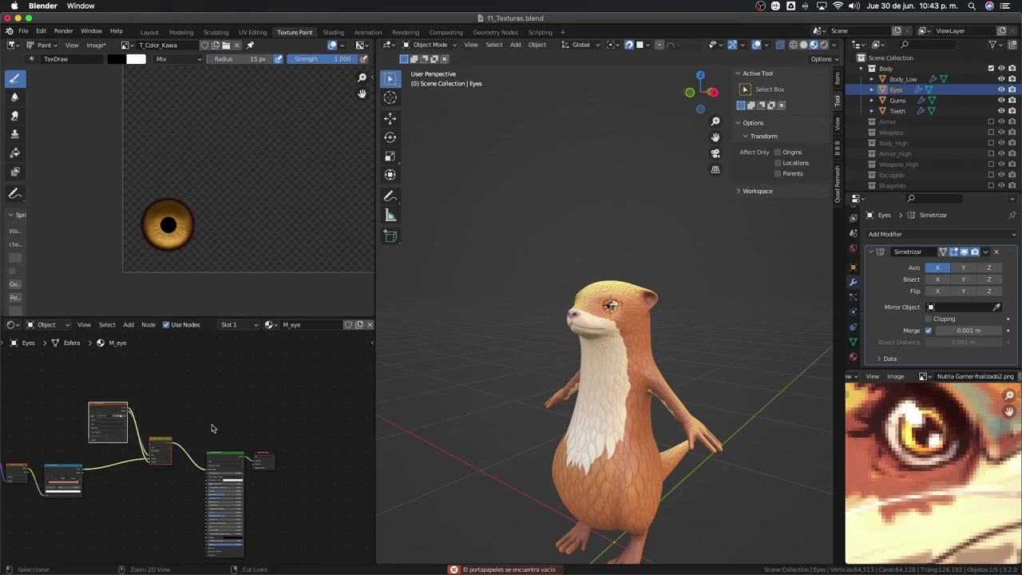
key(ctrl+z)
key(g)
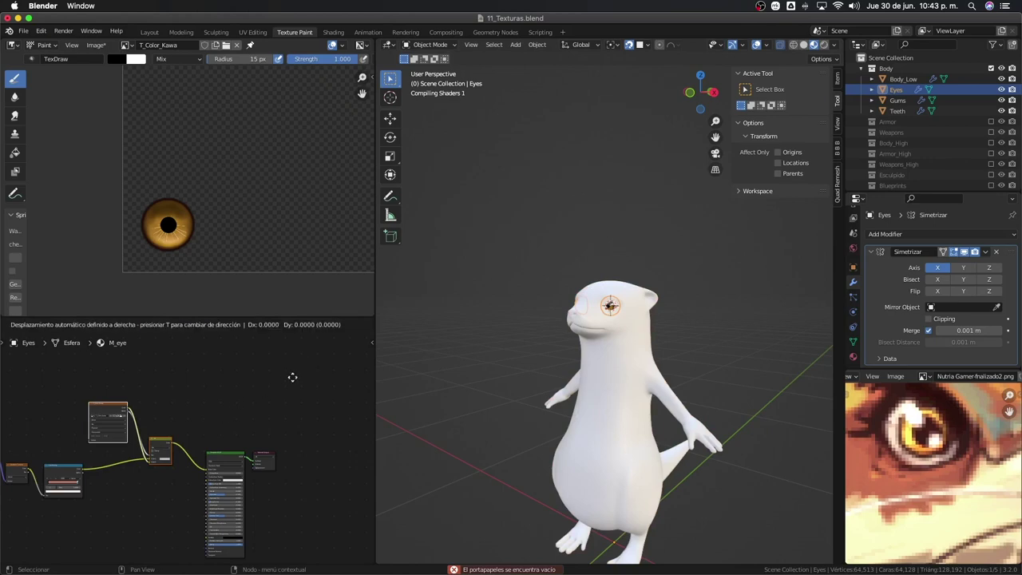
click(231, 403)
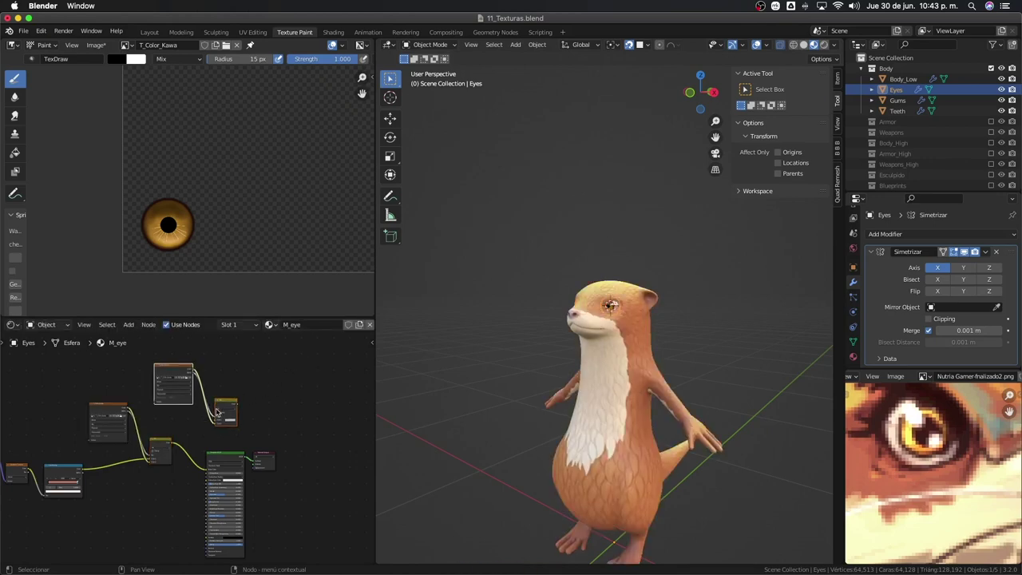
drag(268, 419, 206, 375)
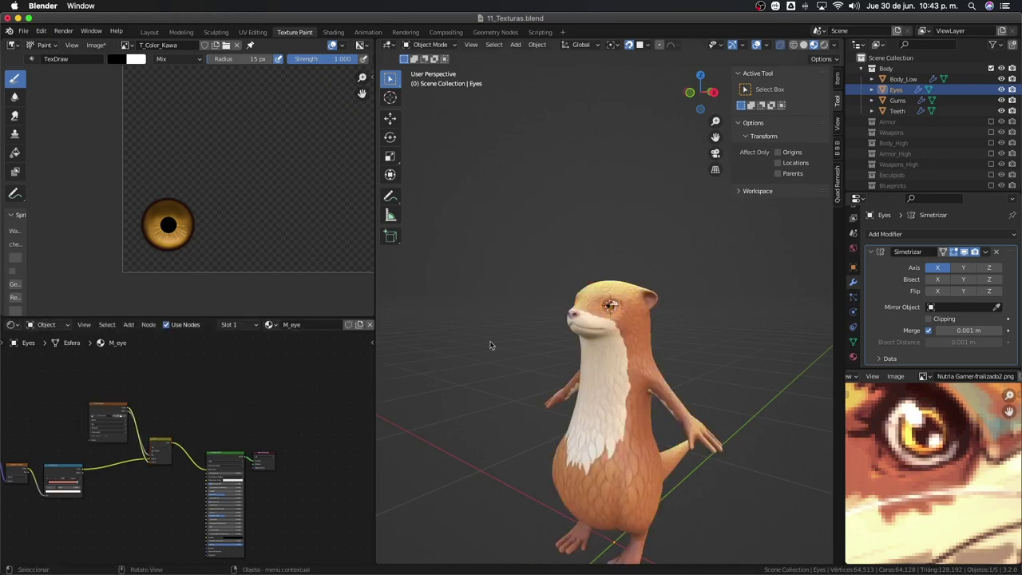
click(565, 311)
scroll(564, 311, up, 2)
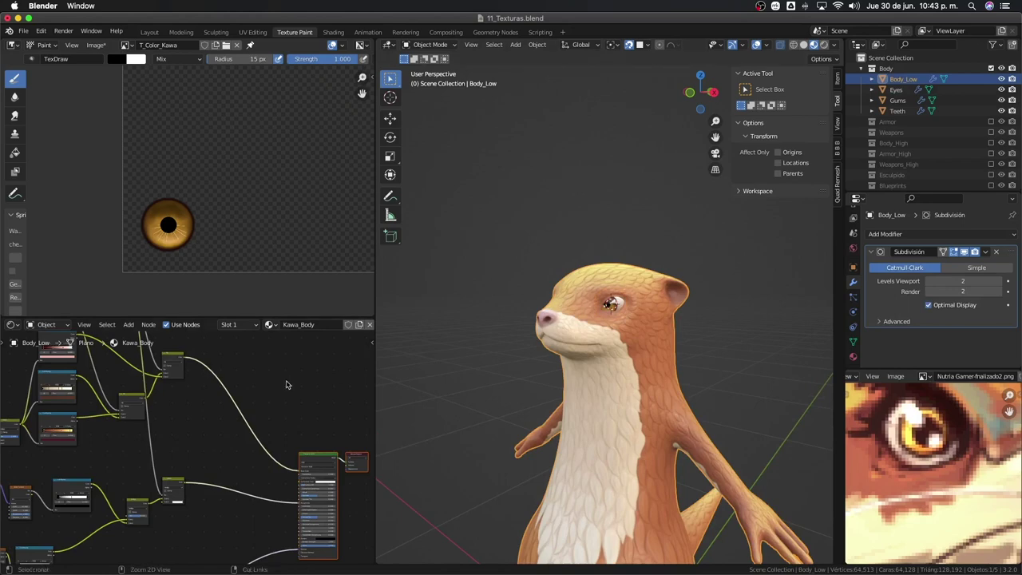
Paste the eye nodes into Kawa_Body and link the left Mix node's Color into the new Mix node.
key(ctrl+v)
key(g)
mouse_move(374, 350)
mouse_down()
mouse_move(272, 467)
mouse_move(258, 443)
mouse_up()
scroll(271, 467, up, 3)
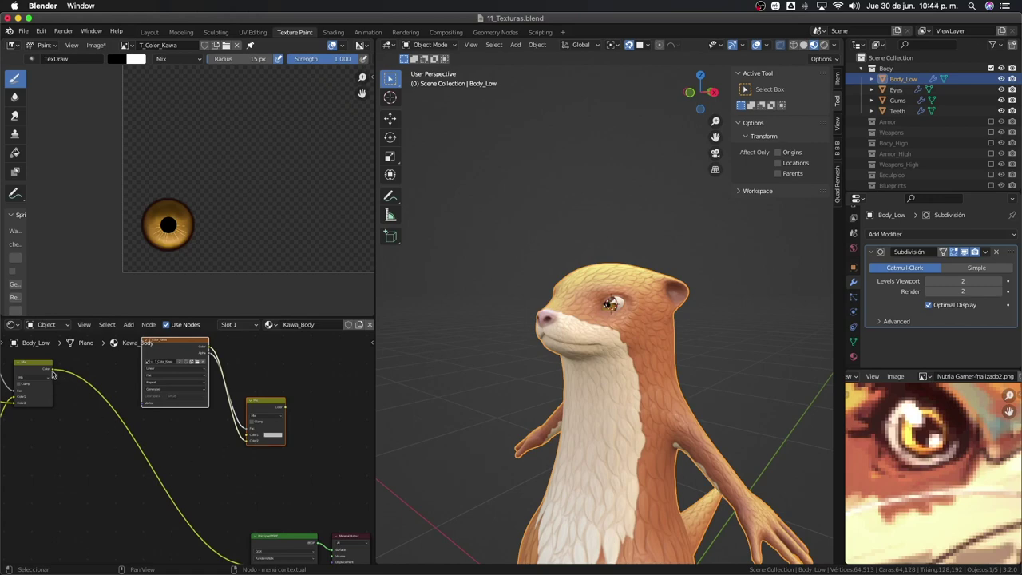
mouse_move(53, 374)
mouse_down()
mouse_move(249, 431)
mouse_move(209, 453)
mouse_move(251, 443)
mouse_up()
key(Escape)
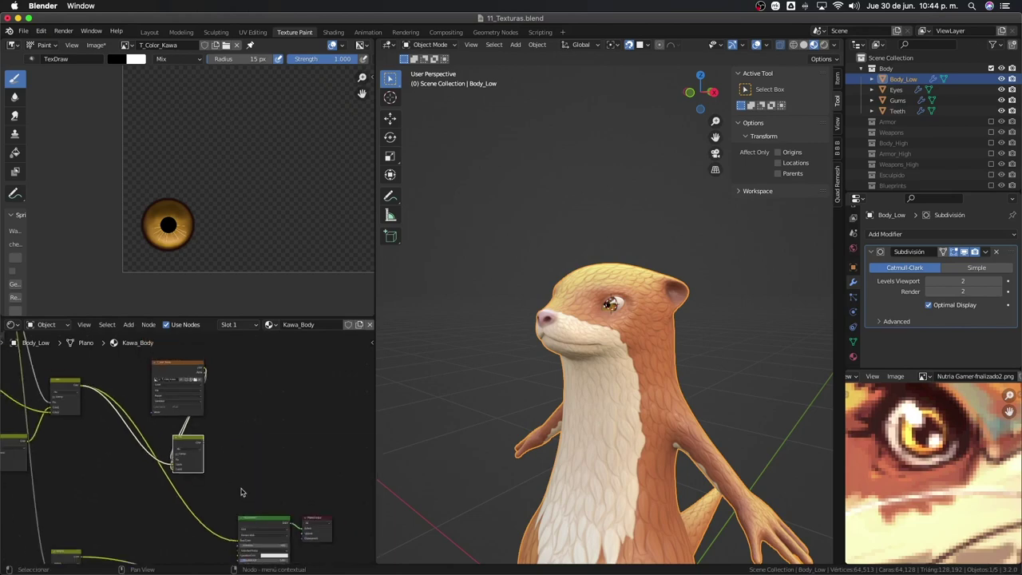
Connect the small node to the Principled BSDF and move it further left.
middle_drag(240, 490, 247, 439)
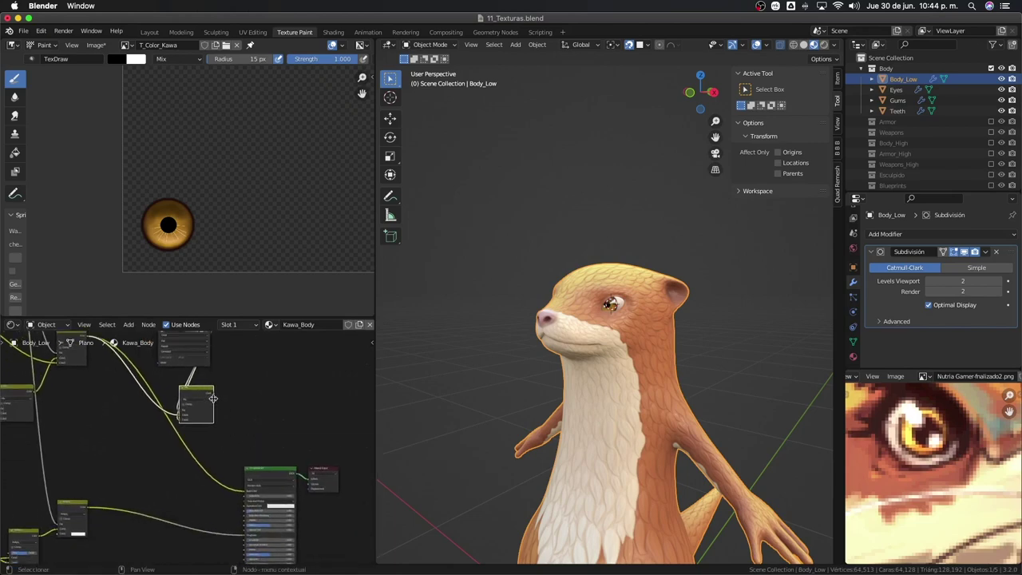
drag(214, 393, 245, 488)
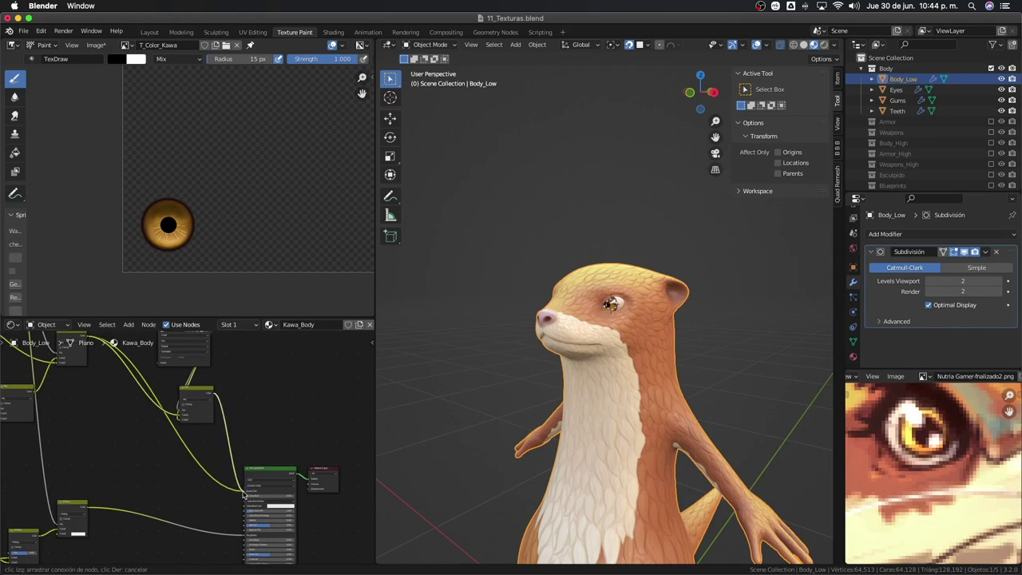
scroll(280, 423, up, 3)
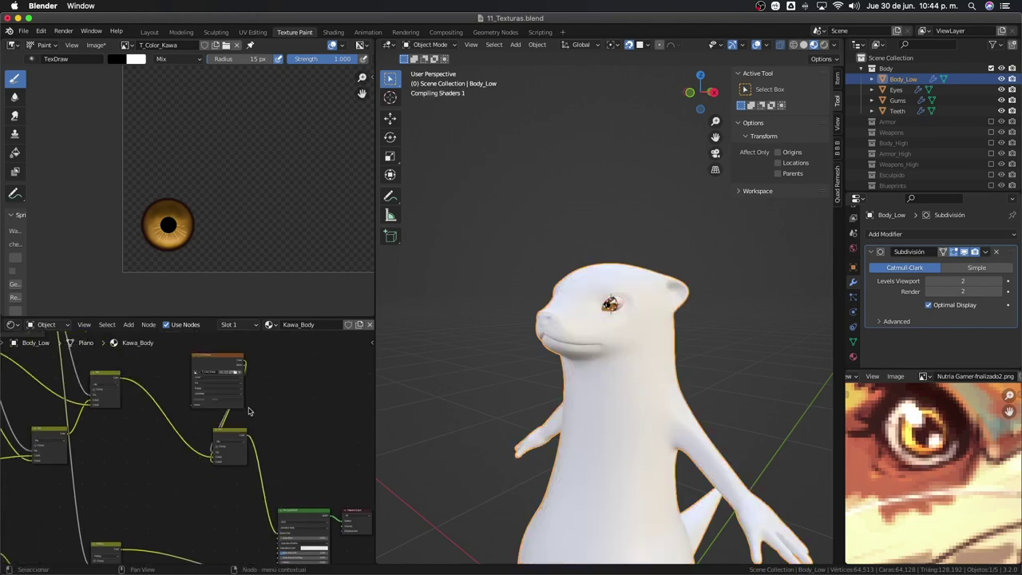
scroll(219, 369, down, 2)
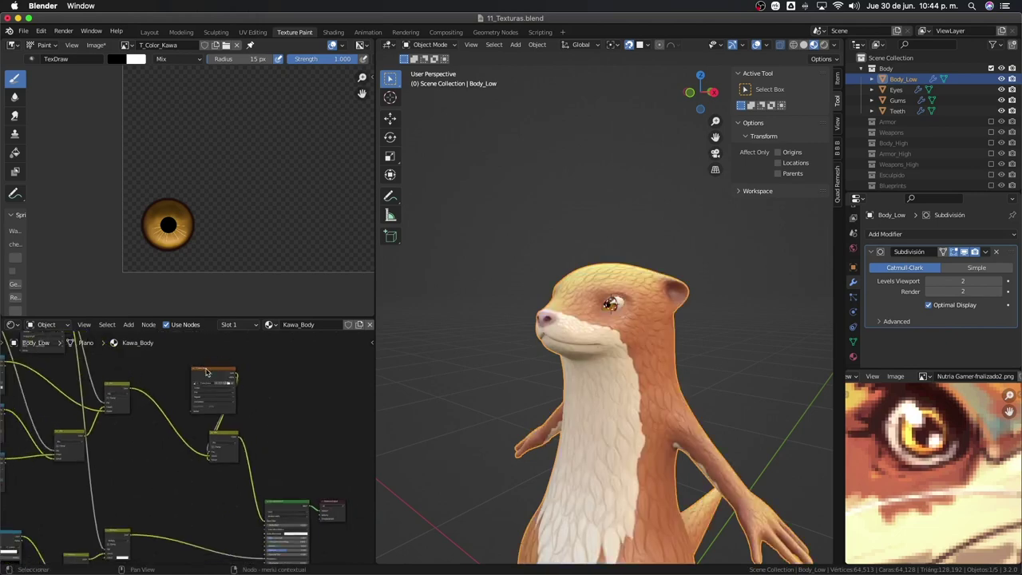
click(206, 372)
drag(194, 369, 152, 365)
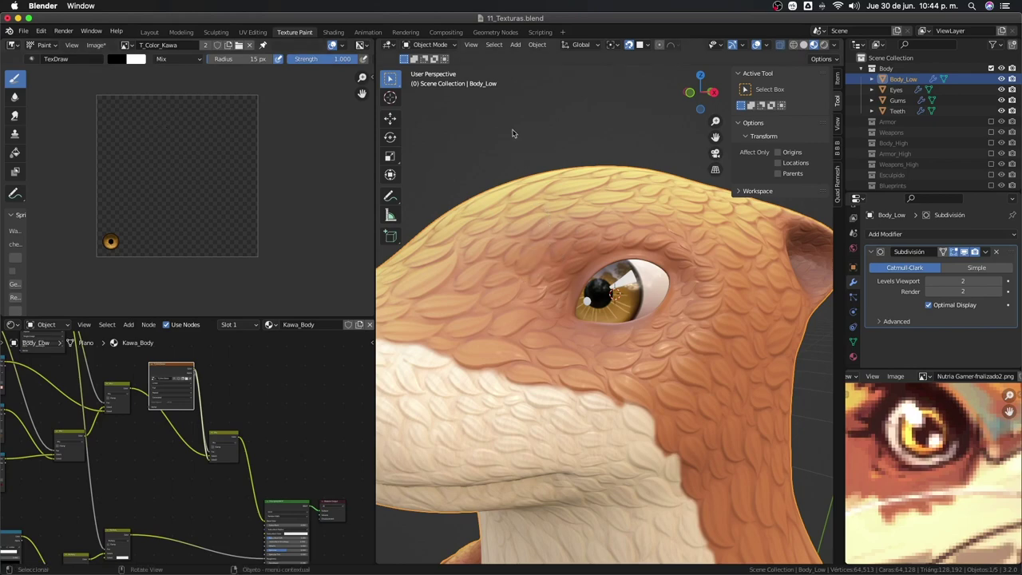
Switch Body_Low to Texture Paint mode and test a dab on the cheek.
click(429, 45)
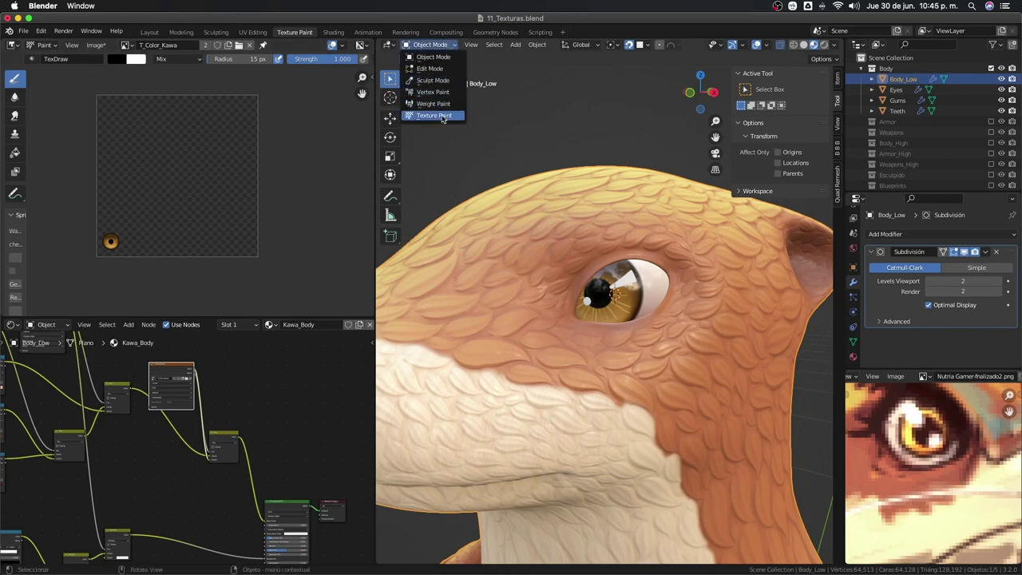
key(Return)
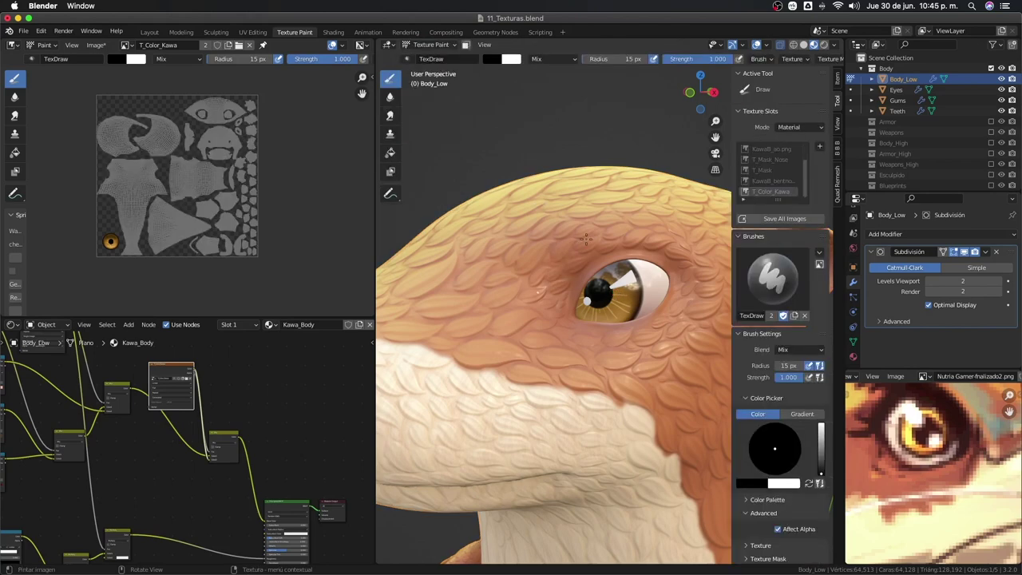
click(536, 293)
mouse_move(532, 354)
middle_down()
mouse_move(523, 371)
mouse_move(533, 357)
middle_up()
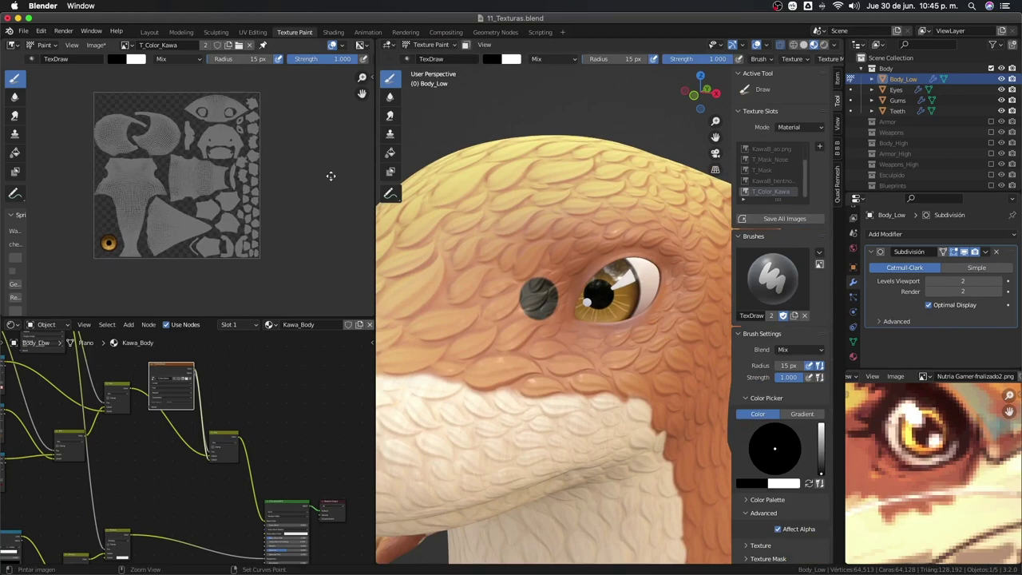
Zoom the UV image onto the face island's eye-hole area and undo the stray dark paint.
scroll(331, 174, up, 5)
scroll(343, 223, right, 3)
scroll(319, 256, up, 2)
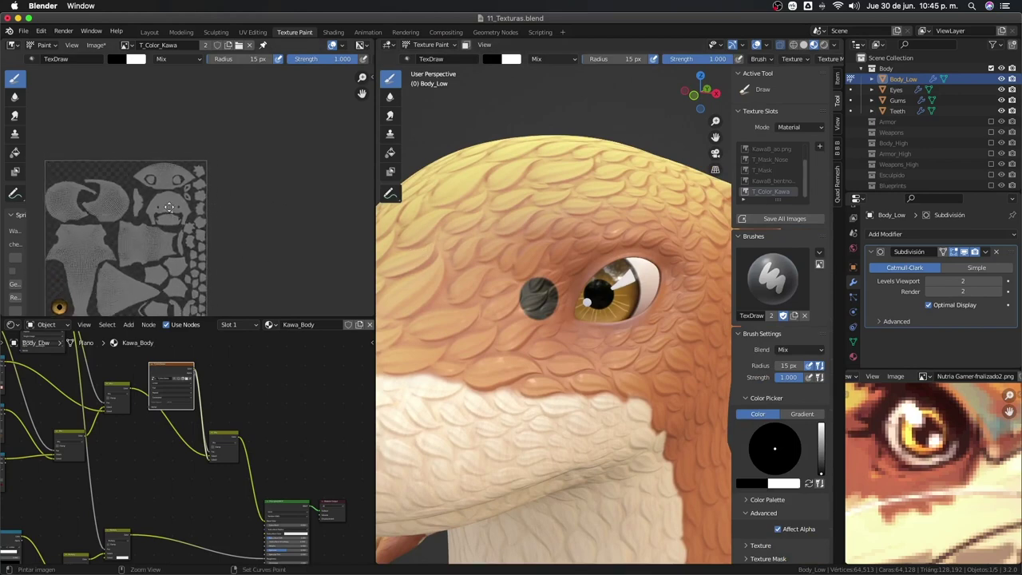
scroll(287, 243, up, 2)
scroll(255, 236, up, 2)
scroll(229, 227, up, 2)
mouse_move(229, 227)
ctrl+middle_down()
mouse_move(201, 75)
mouse_move(200, 118)
ctrl+middle_up()
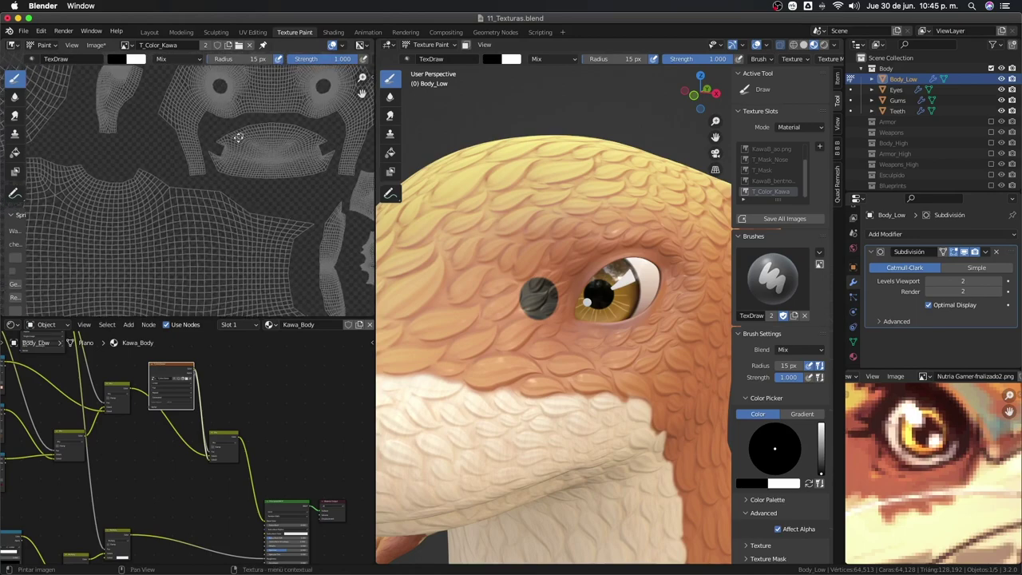
mouse_move(250, 283)
middle_down()
mouse_move(215, 220)
mouse_move(55, 255)
mouse_move(80, 249)
middle_up()
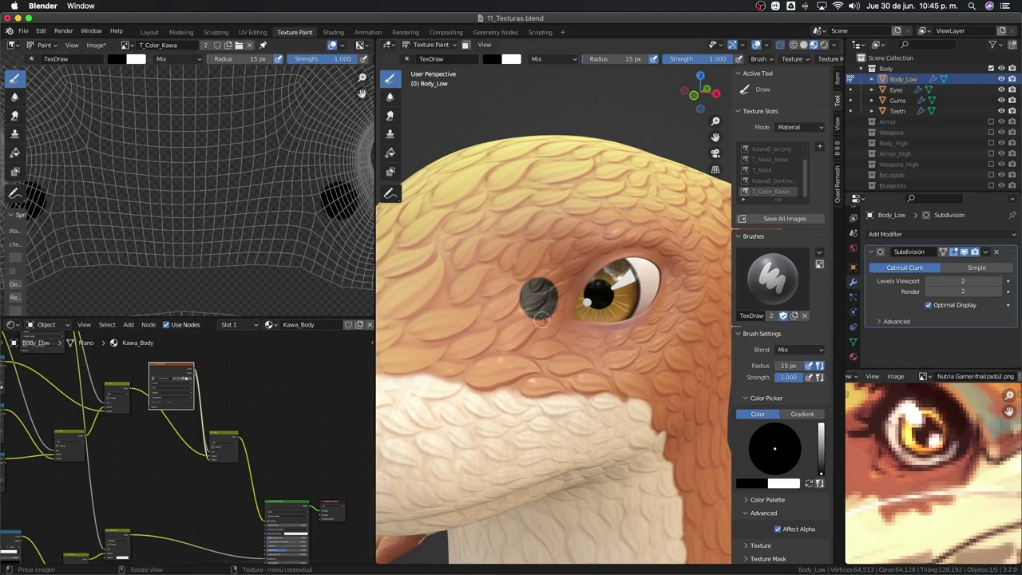
key(ctrl+z)
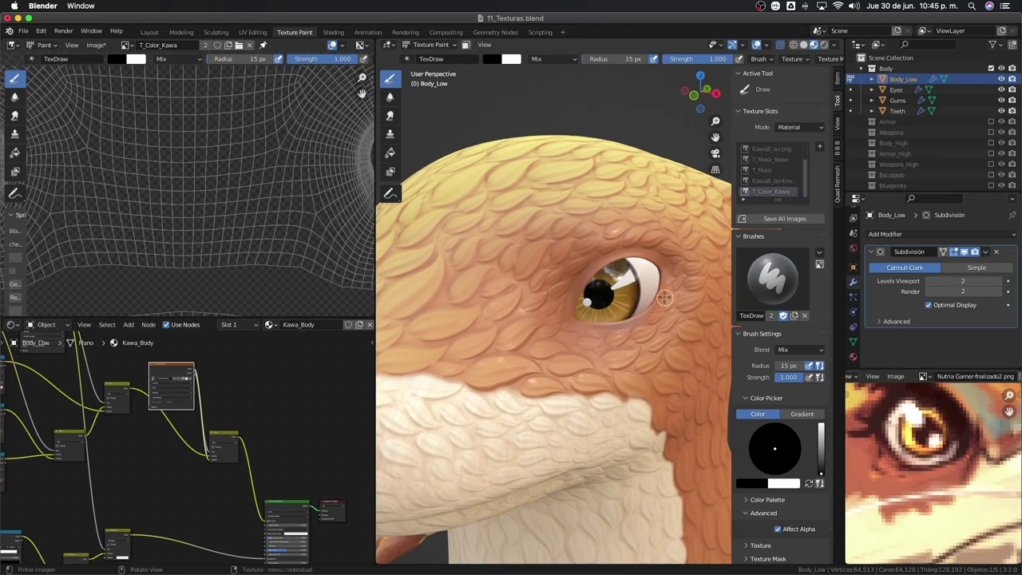
Enable face selection masking, then try and undo a dark shadow ring around the eye.
middle_drag(653, 232, 571, 206)
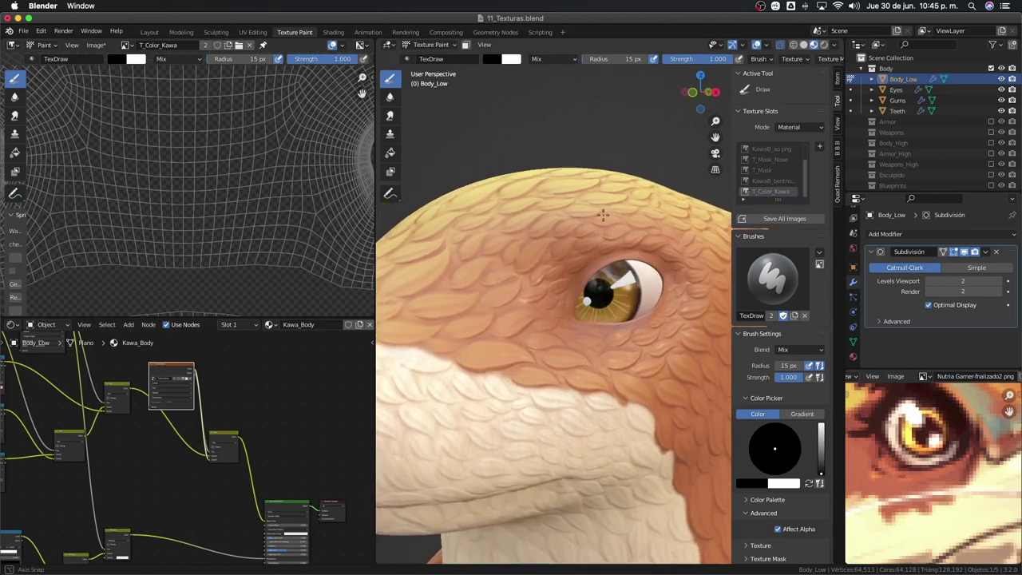
key(Tab)
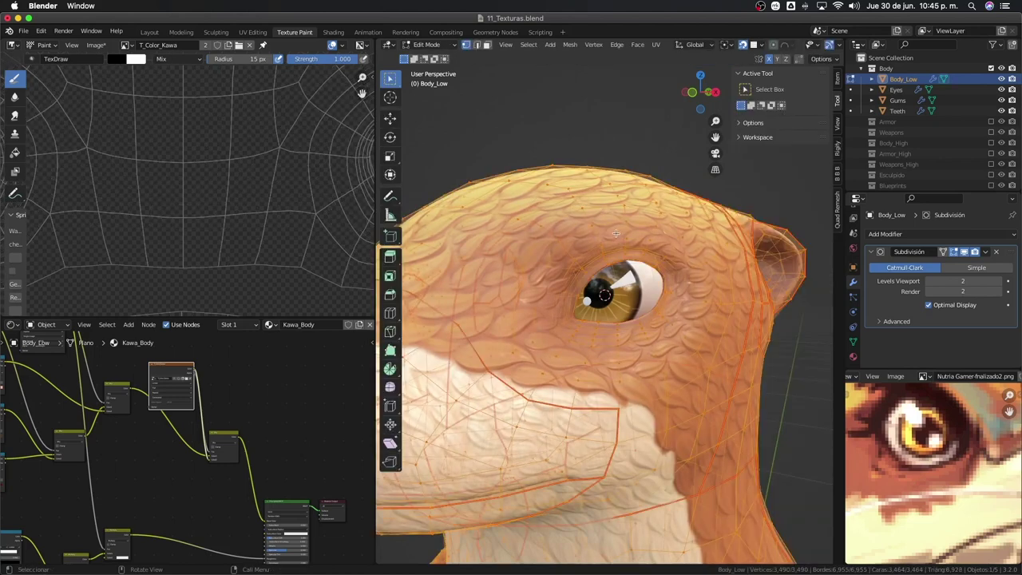
key(Tab)
click(465, 45)
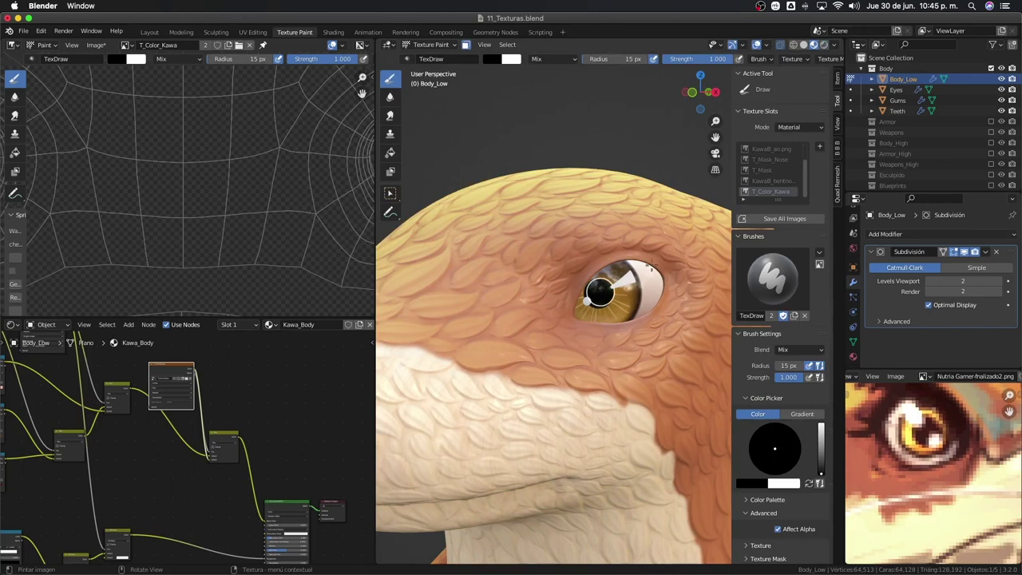
drag(650, 265, 628, 365)
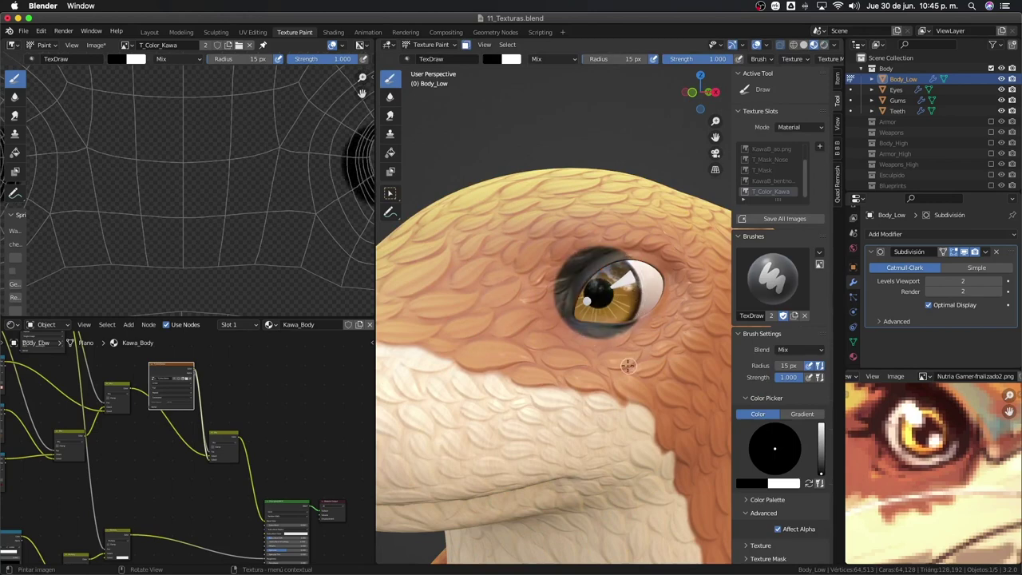
key(ctrl+z)
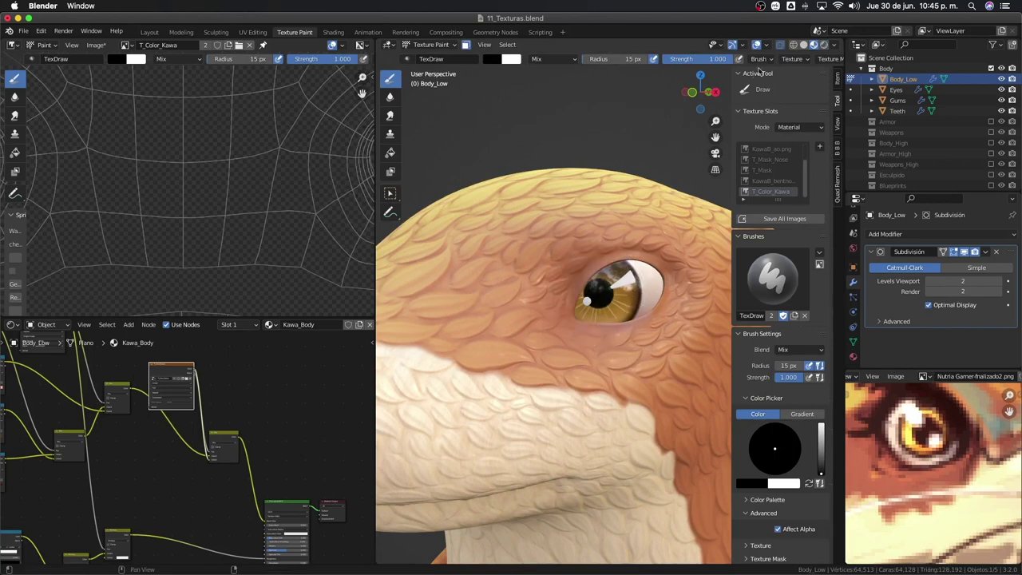
Set brush Strength to 0.393 and Stroke Method to Space, and start sampling a colour.
middle_drag(756, 61, 638, 63)
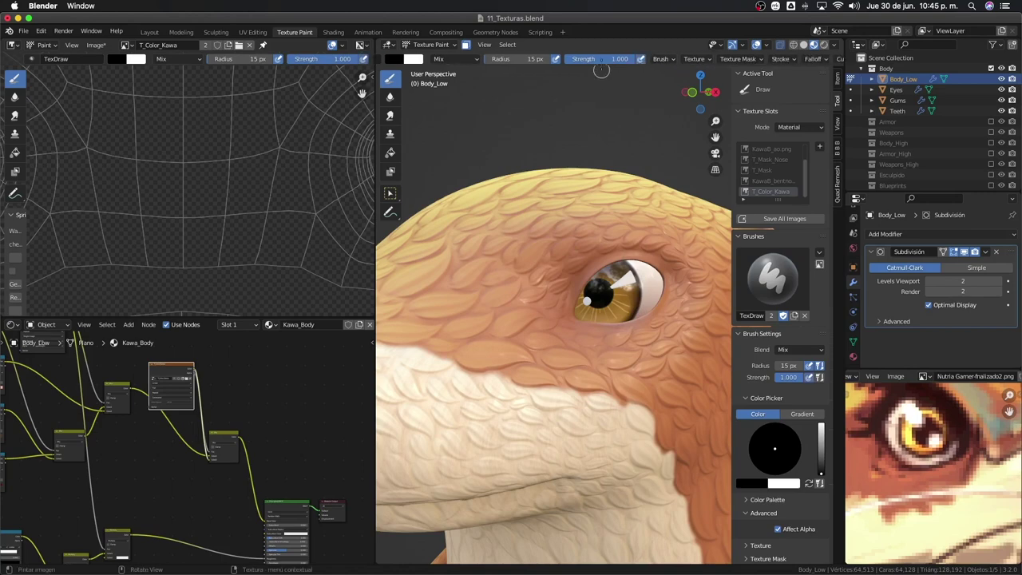
drag(589, 63, 558, 62)
click(783, 60)
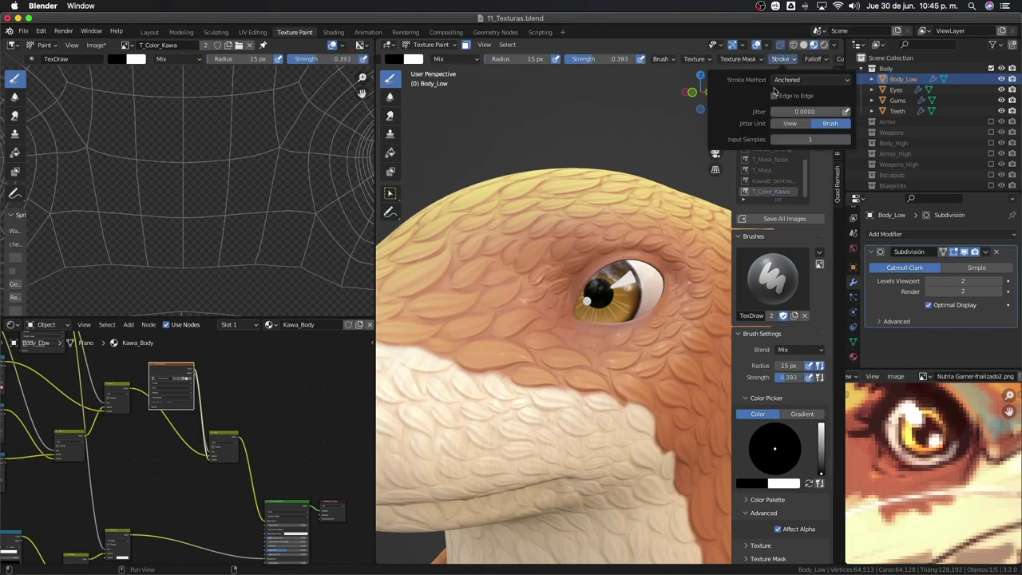
click(799, 80)
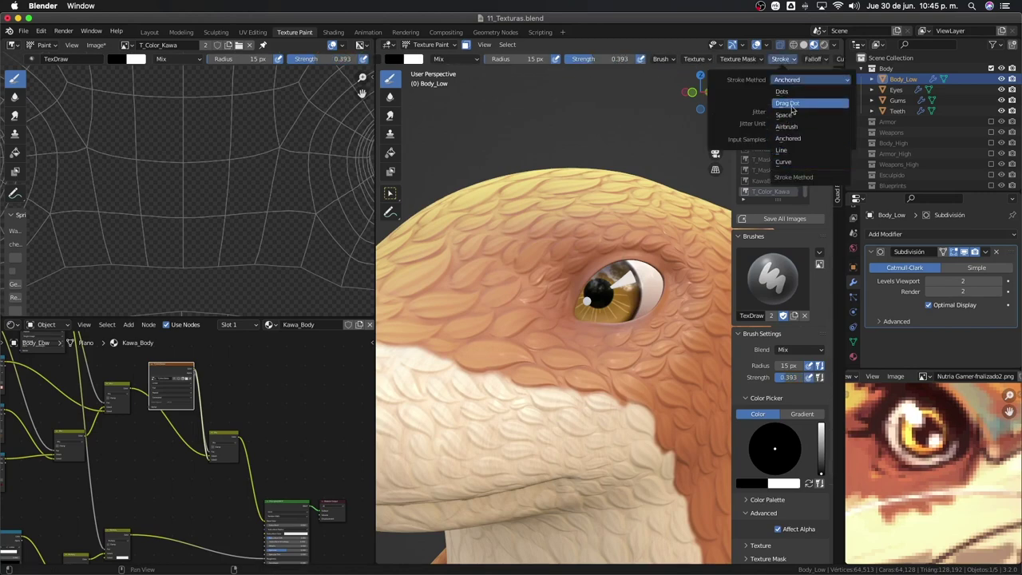
click(784, 114)
click(399, 61)
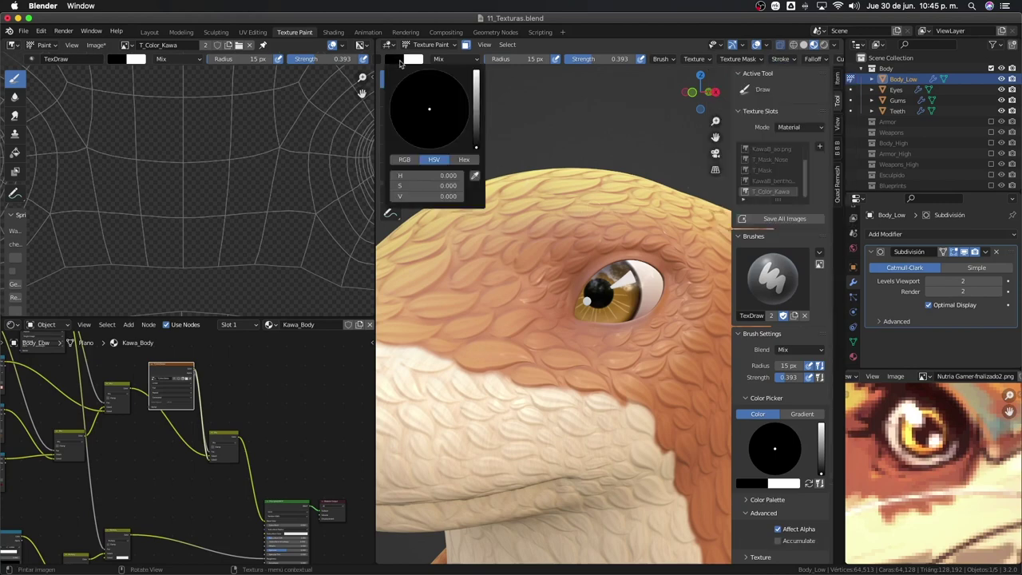
click(475, 174)
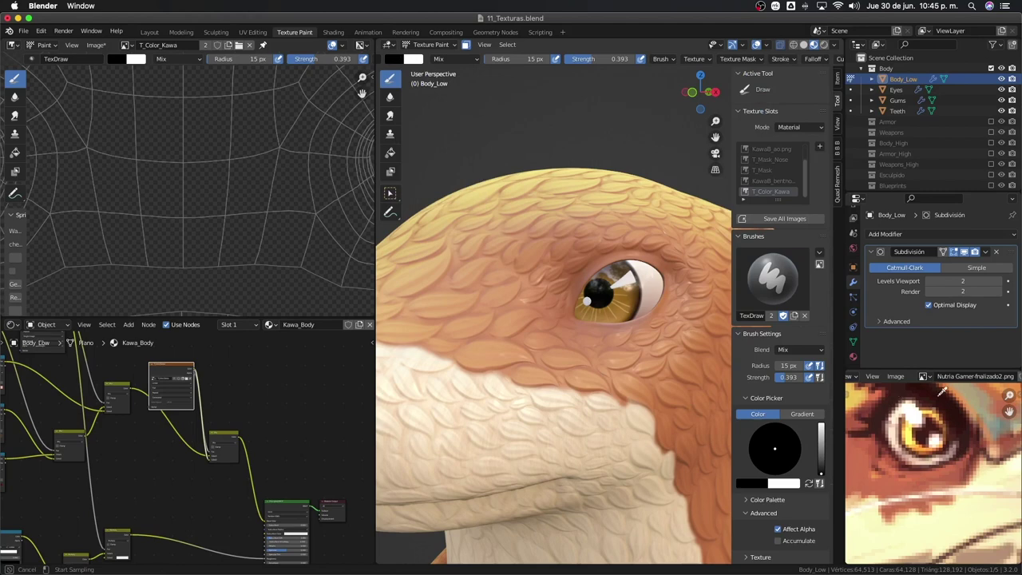
Pick a dark brown from the reference image and set the brush radius to 52 px.
click(940, 393)
scroll(574, 295, up, 3)
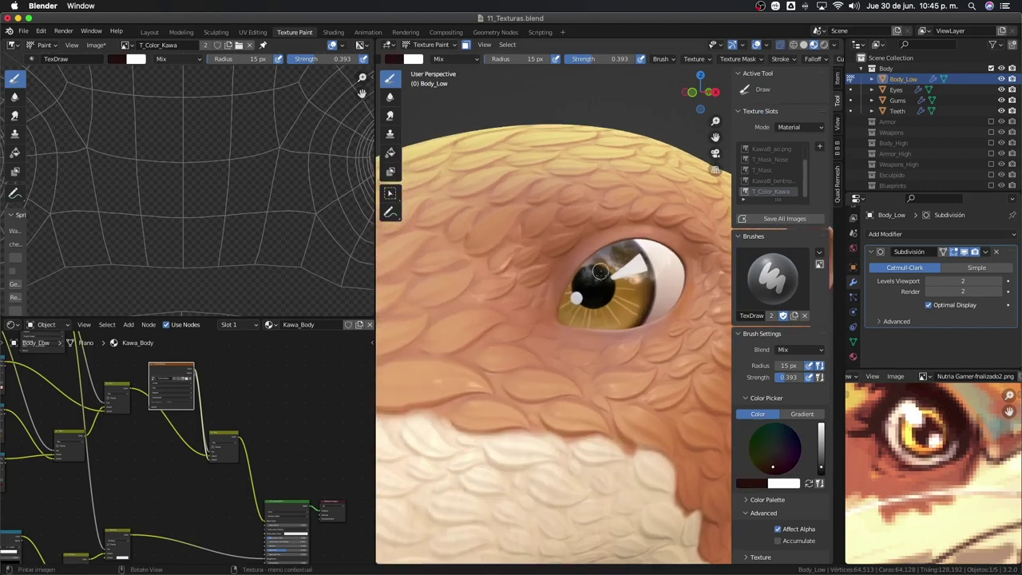
scroll(575, 296, up, 2)
scroll(576, 296, up, 1)
key(f)
click(556, 296)
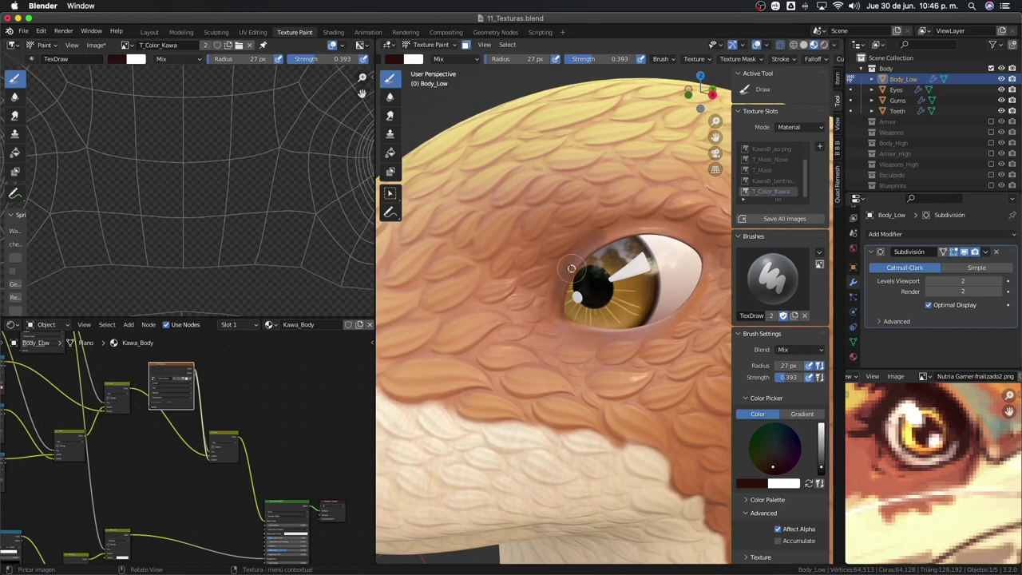
key(f)
click(613, 297)
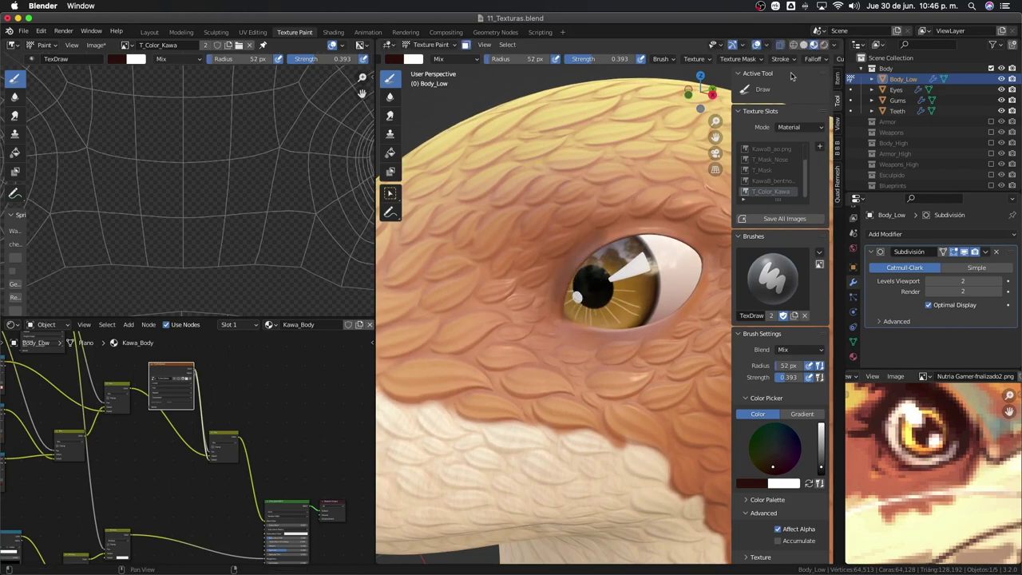
click(811, 60)
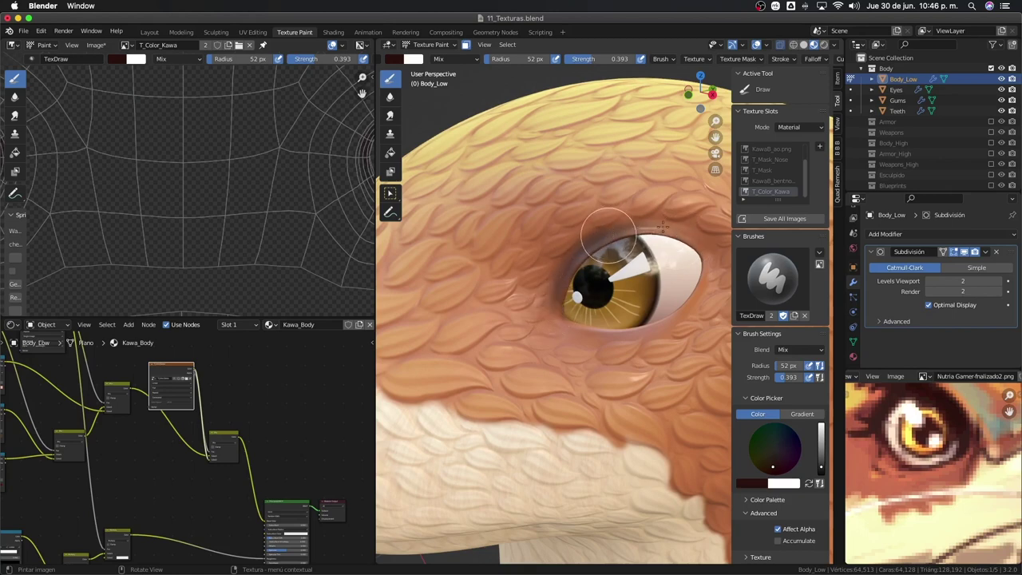
Shade the upper iris, pupil and eye-white top, then paint a dark line along the lower eyelid.
drag(691, 234, 593, 258)
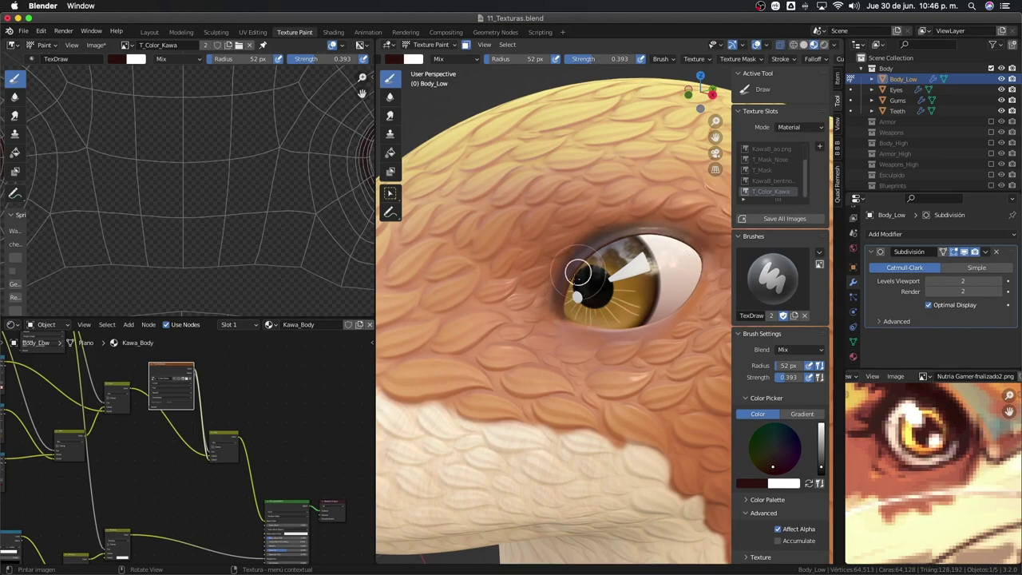
drag(581, 274, 571, 302)
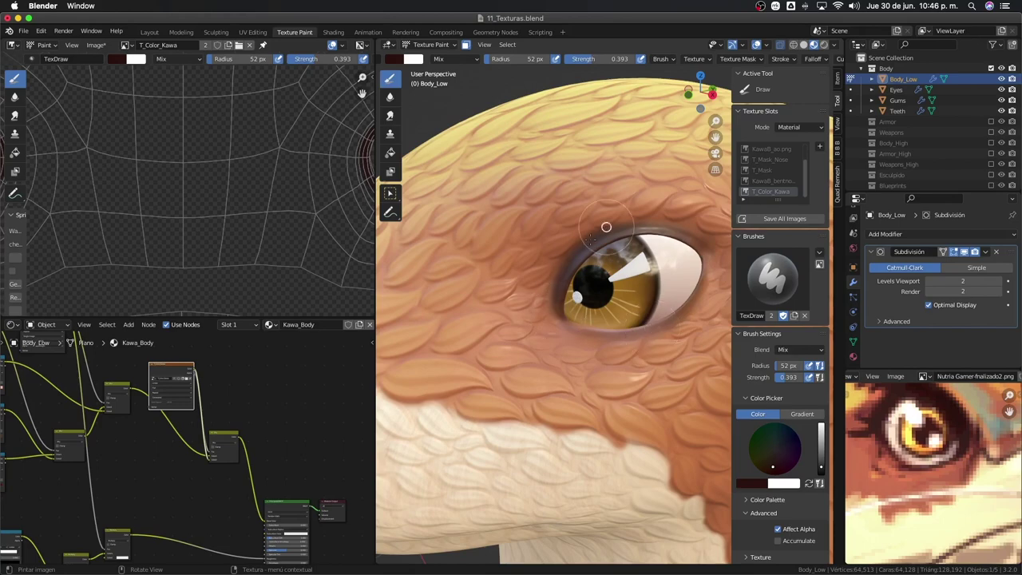
drag(588, 248, 708, 256)
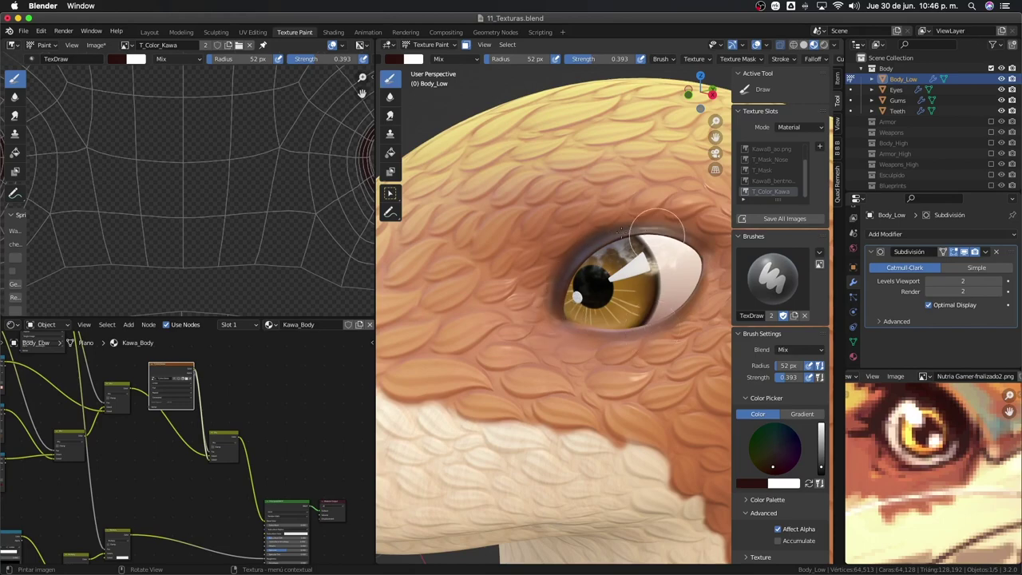
scroll(707, 255, up, 2)
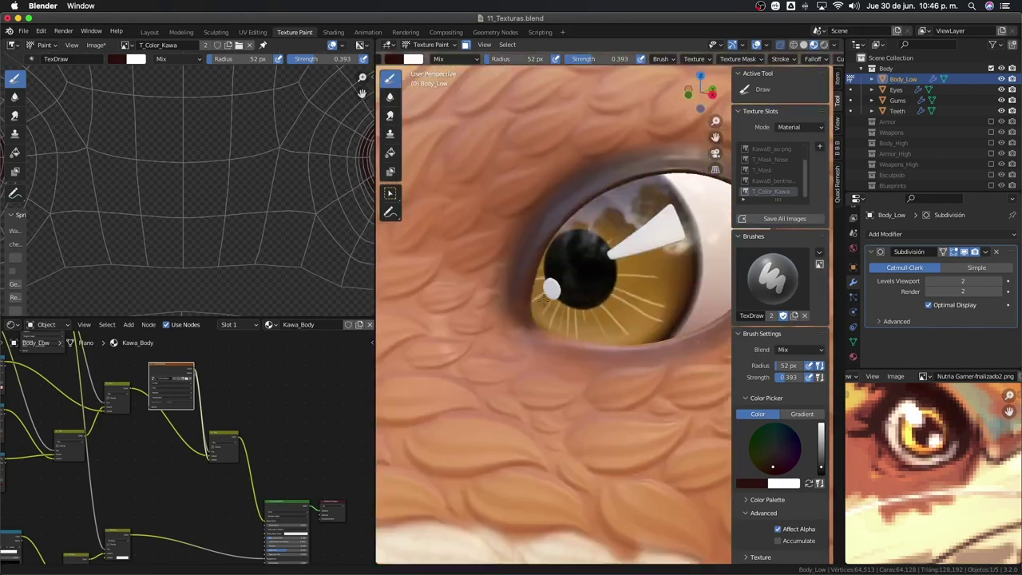
scroll(546, 369, down, 5)
middle_drag(547, 370, 575, 317)
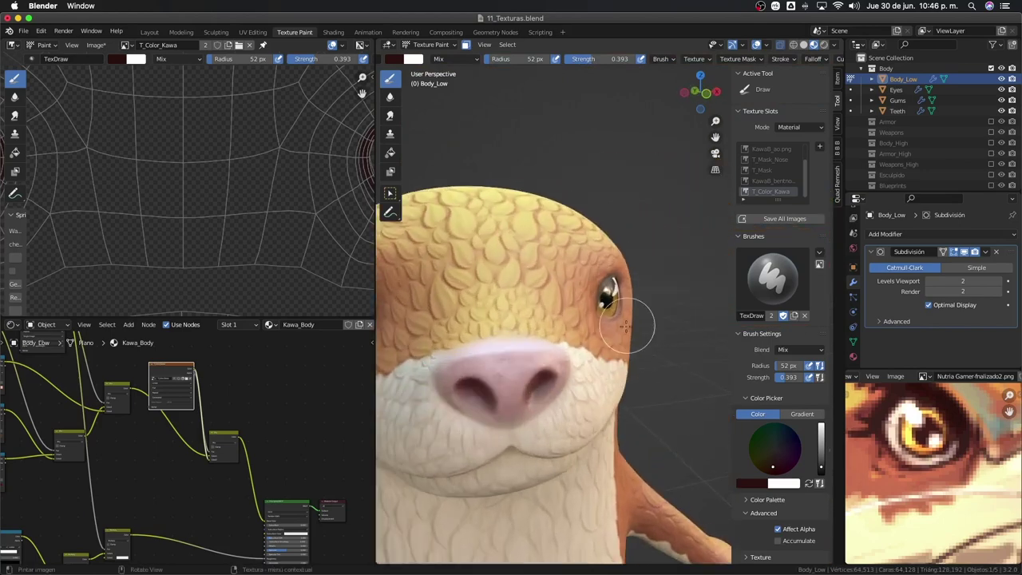
scroll(574, 317, up, 3)
scroll(575, 317, up, 2)
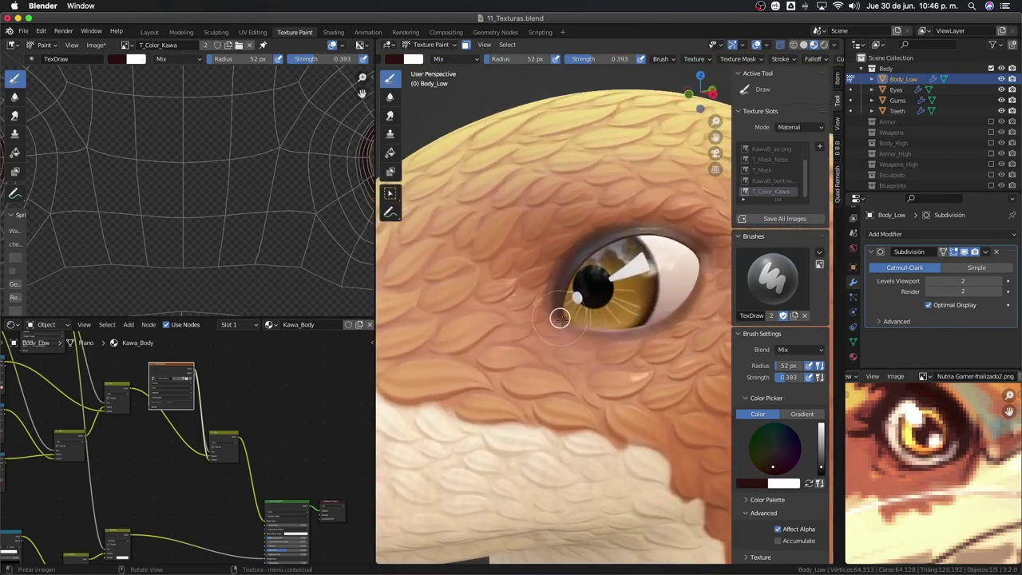
drag(577, 326, 653, 321)
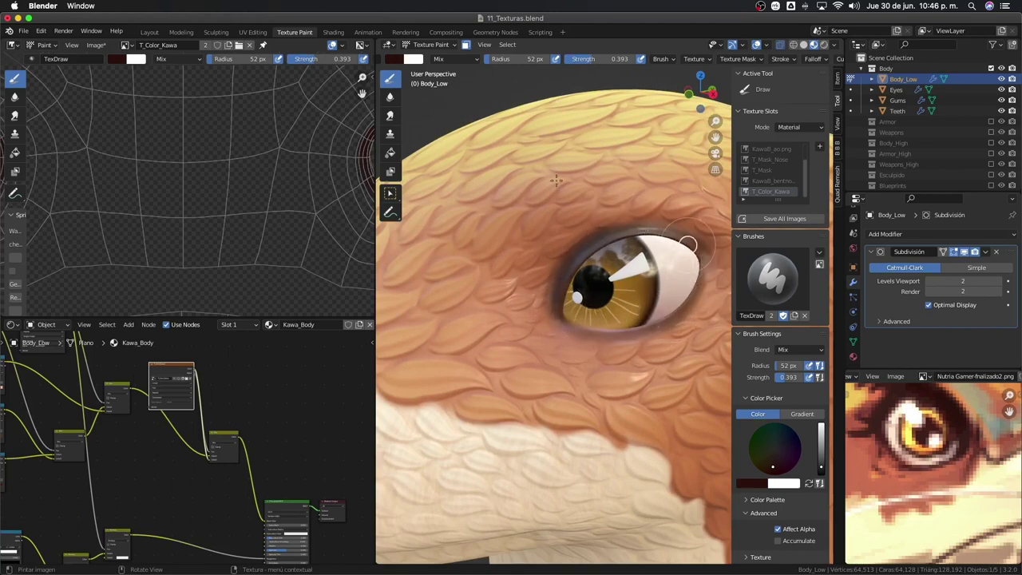
Set the brush Blend to Erase Alpha at 0.422 strength and erase the upper-eyelid shading.
click(459, 60)
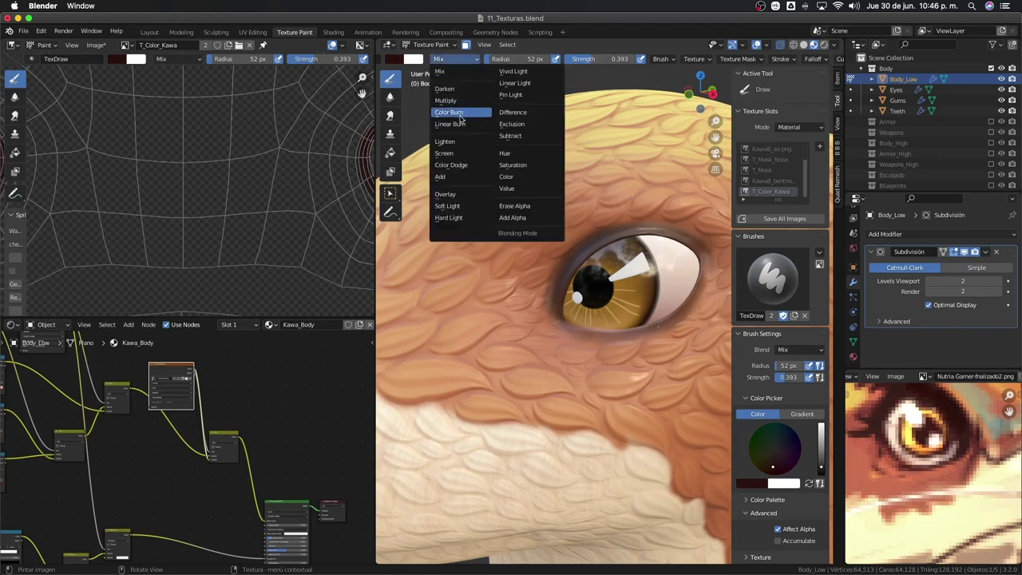
click(532, 206)
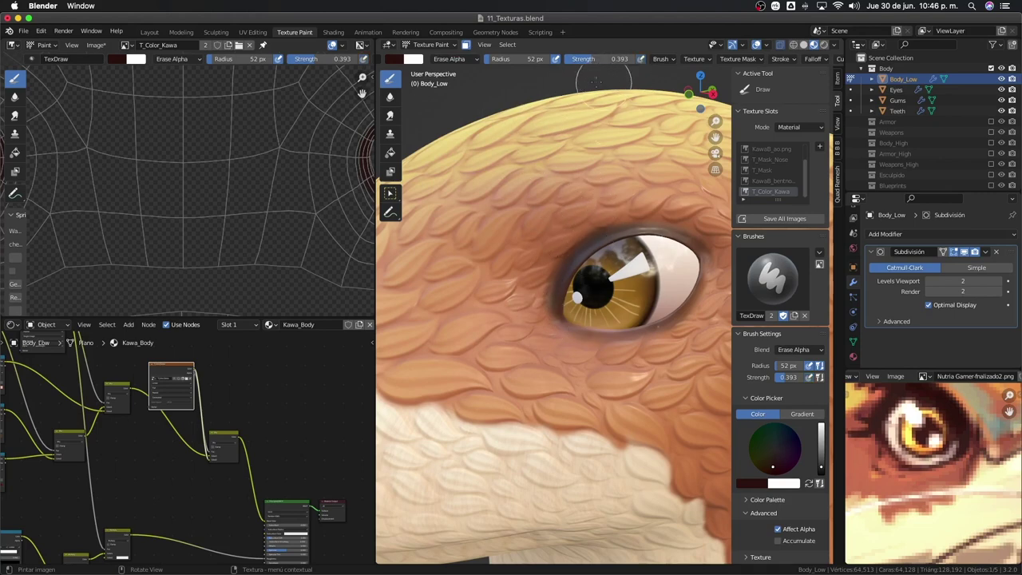
drag(597, 59, 606, 58)
mouse_move(591, 240)
mouse_down()
mouse_move(617, 228)
mouse_move(554, 296)
mouse_move(612, 275)
mouse_move(675, 300)
mouse_move(707, 263)
mouse_up()
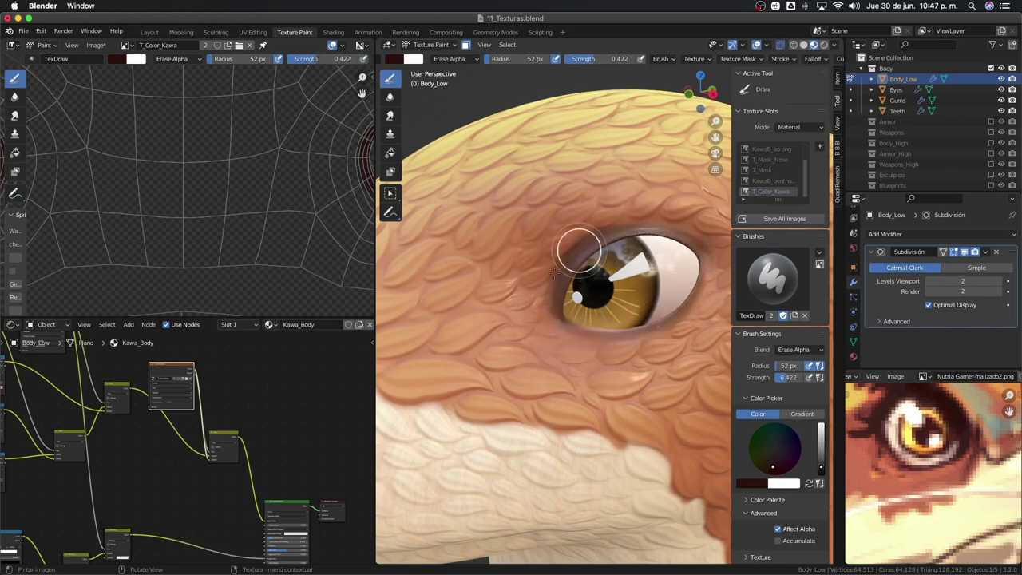
drag(549, 271, 645, 222)
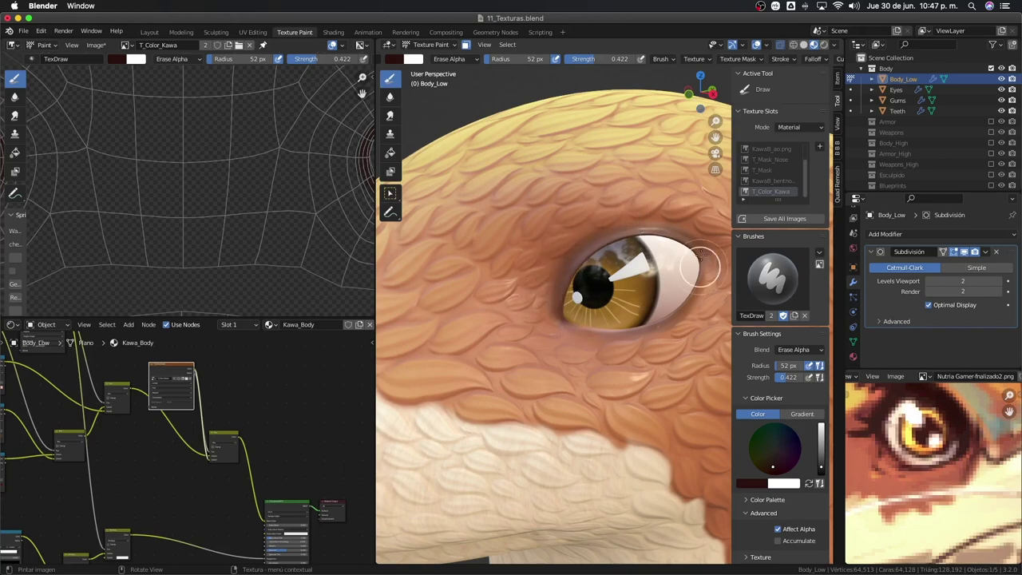
Orbit and zoom to a centred front close-up of the otter's eye.
scroll(556, 219, up, 5)
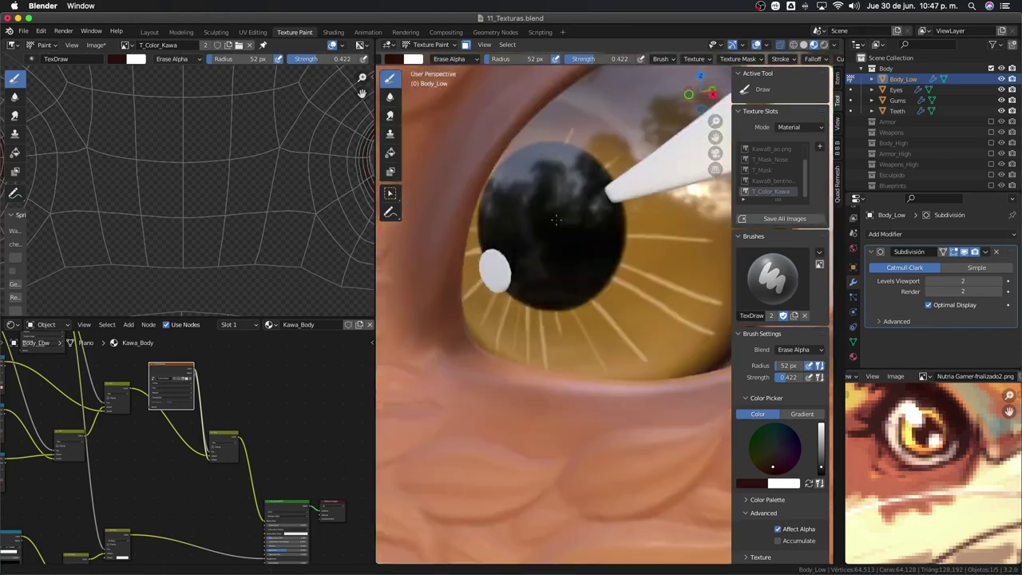
scroll(556, 219, down, 5)
mouse_move(506, 411)
middle_down()
mouse_move(572, 411)
mouse_move(601, 354)
mouse_move(484, 351)
mouse_move(540, 382)
mouse_move(588, 365)
middle_up()
scroll(601, 353, down, 3)
scroll(541, 323, up, 4)
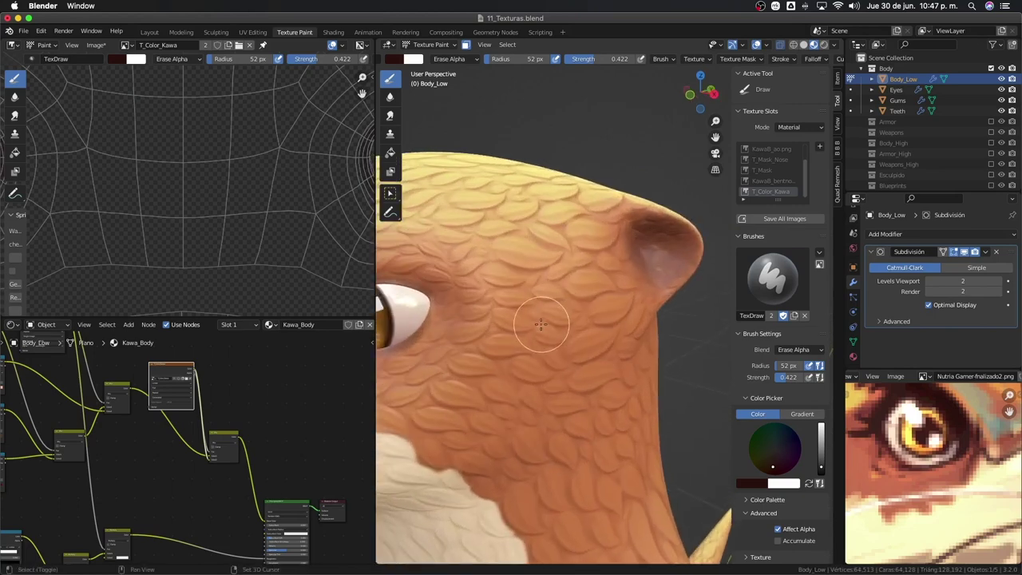
mouse_move(541, 323)
middle_down()
mouse_move(559, 346)
mouse_move(450, 192)
mouse_move(597, 286)
mouse_move(481, 202)
middle_up()
middle_drag(463, 154, 511, 136)
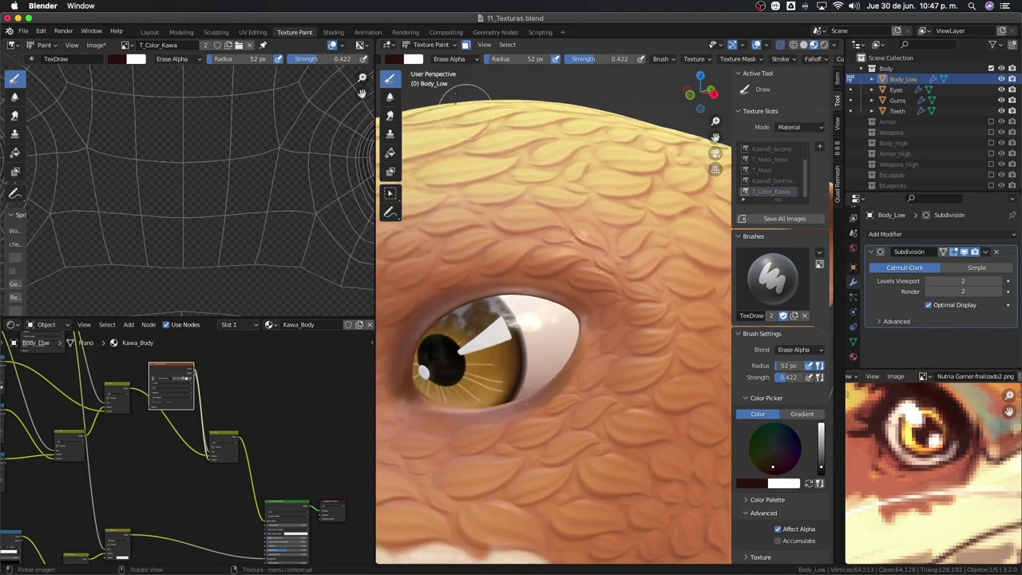
Switch the brush Blend mode from Erase Alpha back to Mix.
click(455, 59)
click(467, 70)
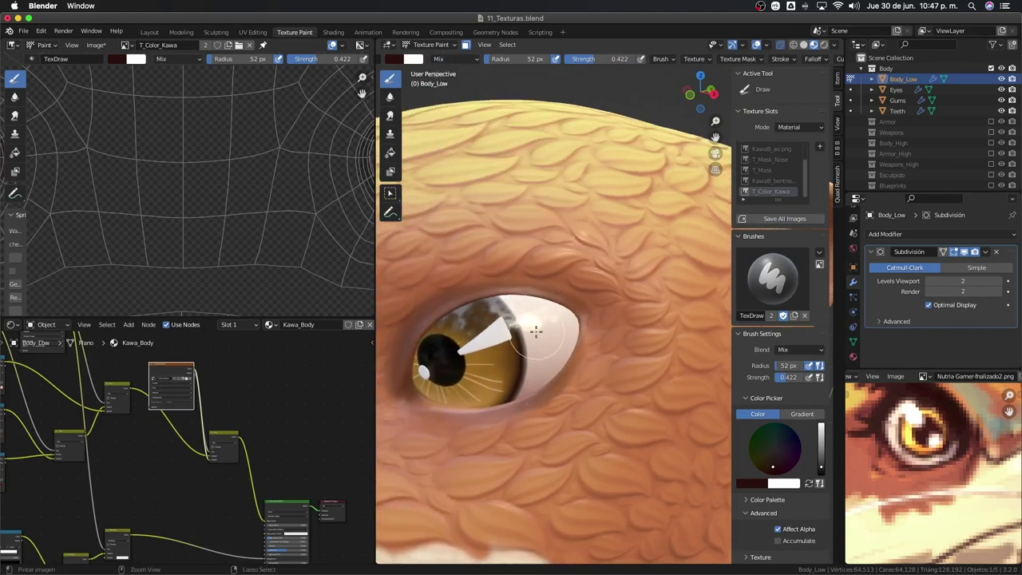
middle_drag(536, 332, 551, 337)
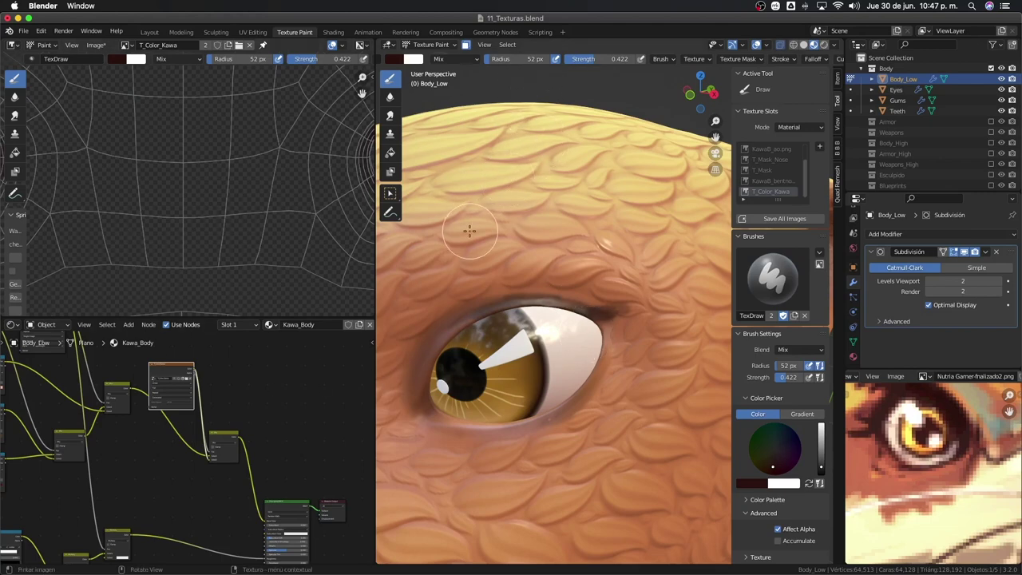
Open 11_Texturas_2.blend from File > Open Recent.
click(24, 32)
mouse_move(49, 64)
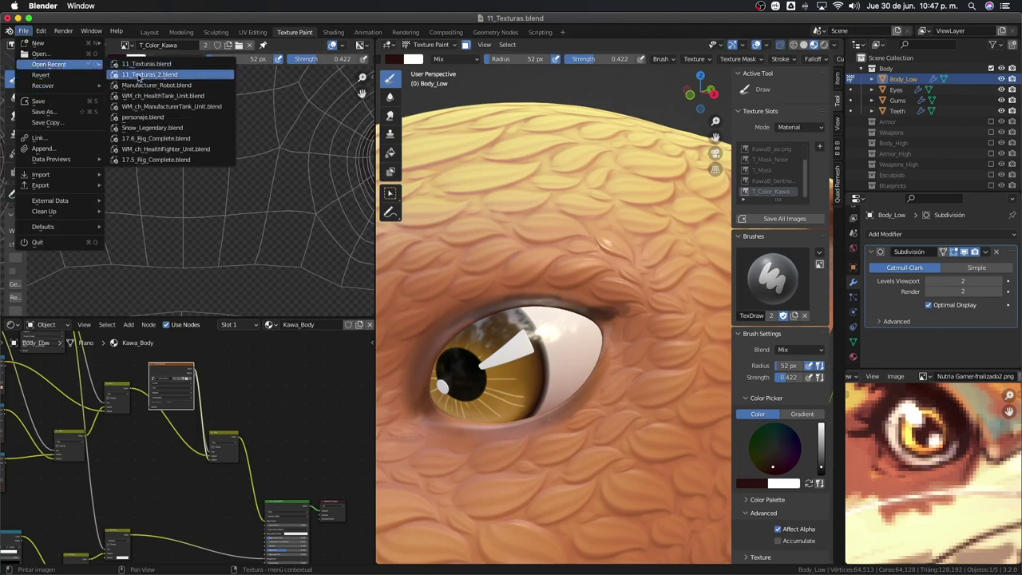
click(139, 75)
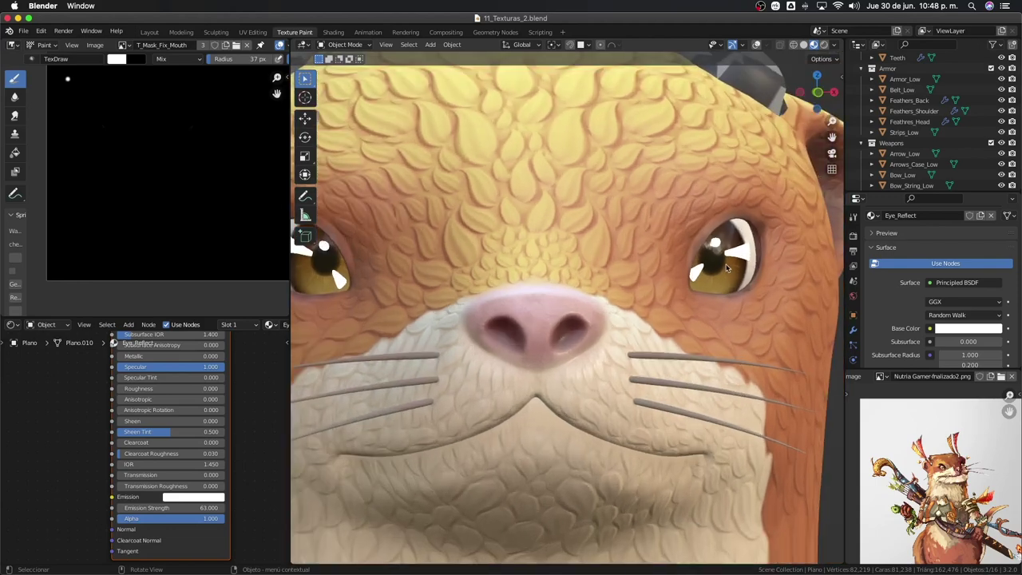
scroll(726, 268, up, 5)
middle_drag(679, 261, 669, 230)
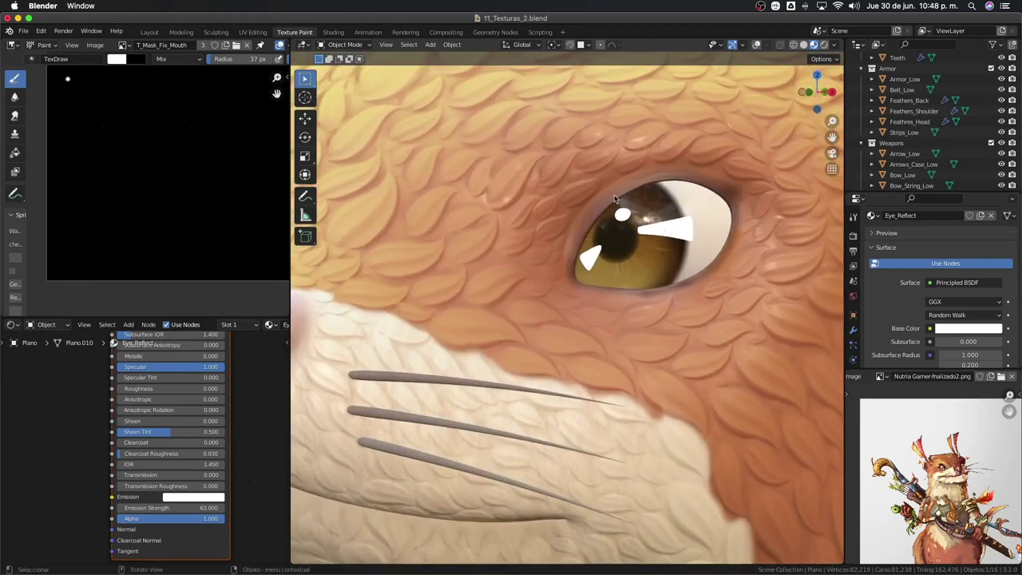
scroll(576, 260, down, 8)
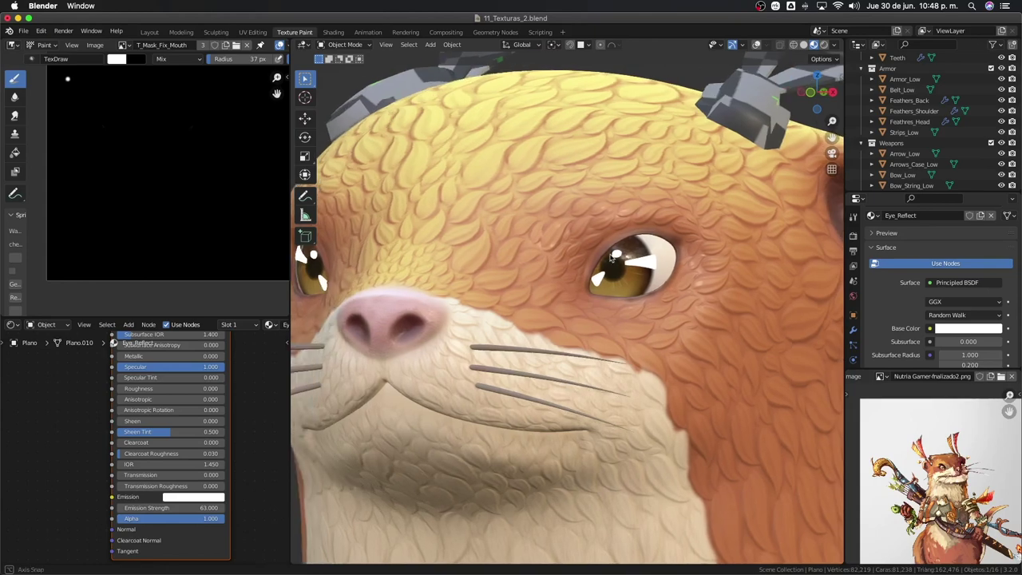
mouse_move(576, 260)
middle_down()
mouse_move(641, 274)
mouse_move(614, 199)
middle_up()
scroll(611, 195, up, 4)
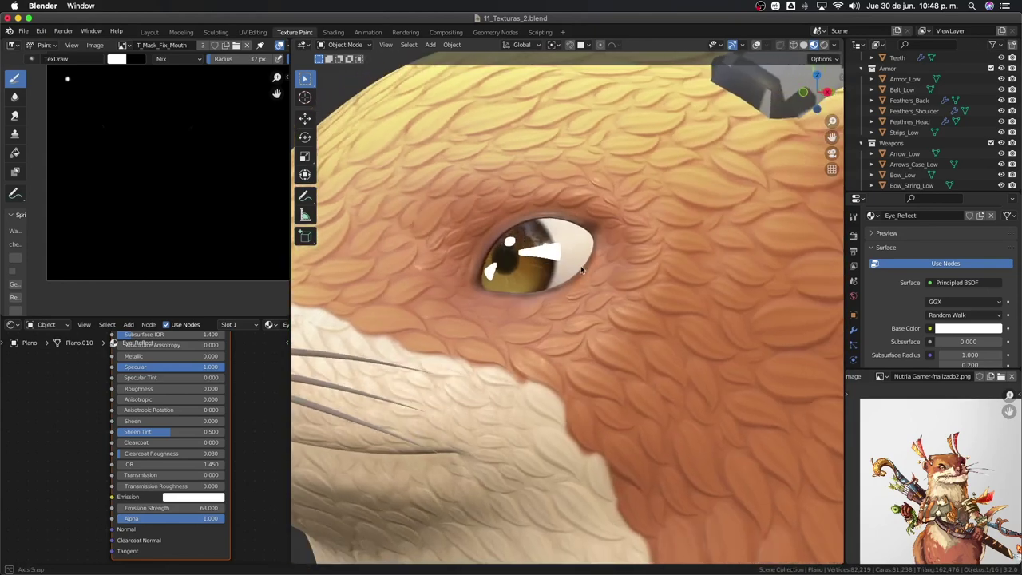
scroll(608, 193, up, 3)
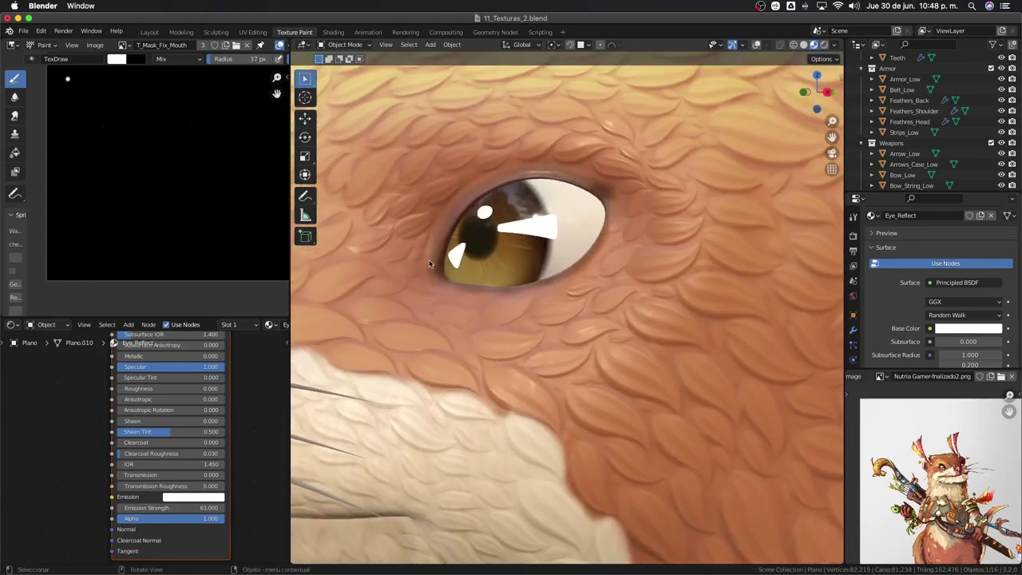
mouse_move(556, 281)
middle_down()
mouse_move(535, 287)
mouse_move(544, 280)
mouse_move(547, 291)
mouse_move(525, 278)
middle_up()
scroll(557, 288, down, 5)
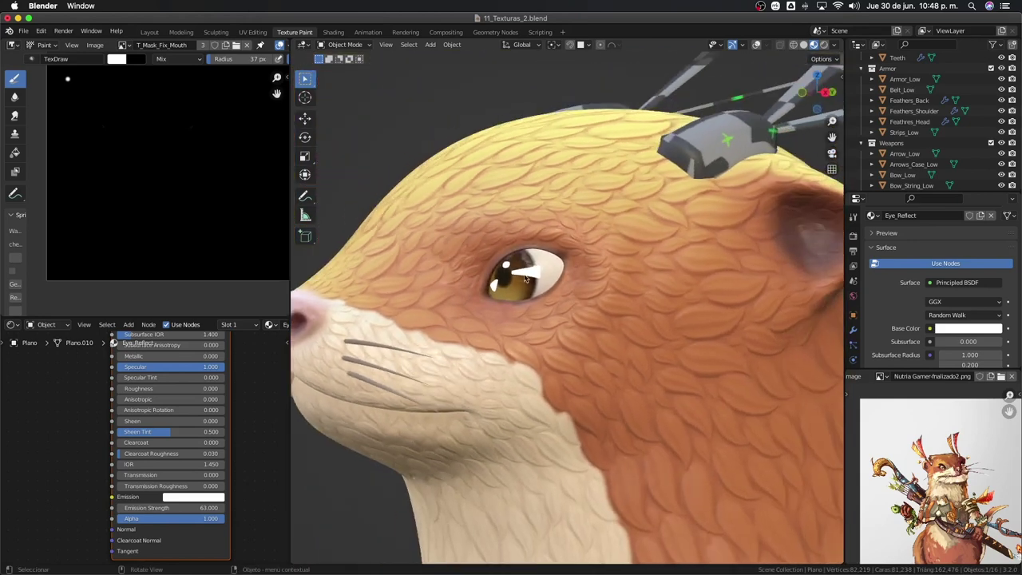
scroll(804, 230, down, 3)
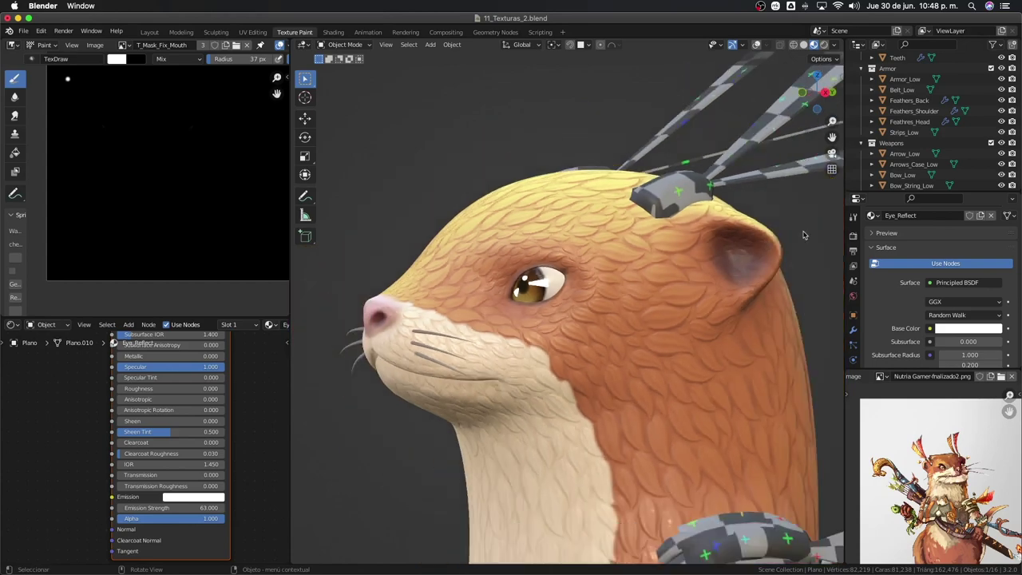
mouse_move(804, 232)
middle_down()
mouse_move(810, 276)
mouse_move(669, 266)
mouse_move(667, 302)
mouse_move(707, 303)
middle_up()
scroll(649, 294, up, 1)
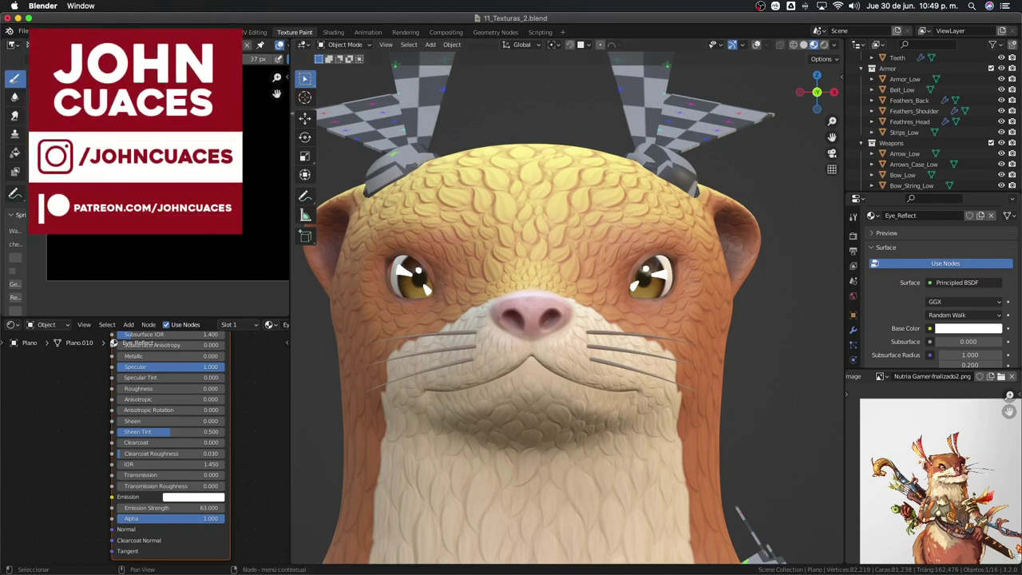
key(super+Tab)
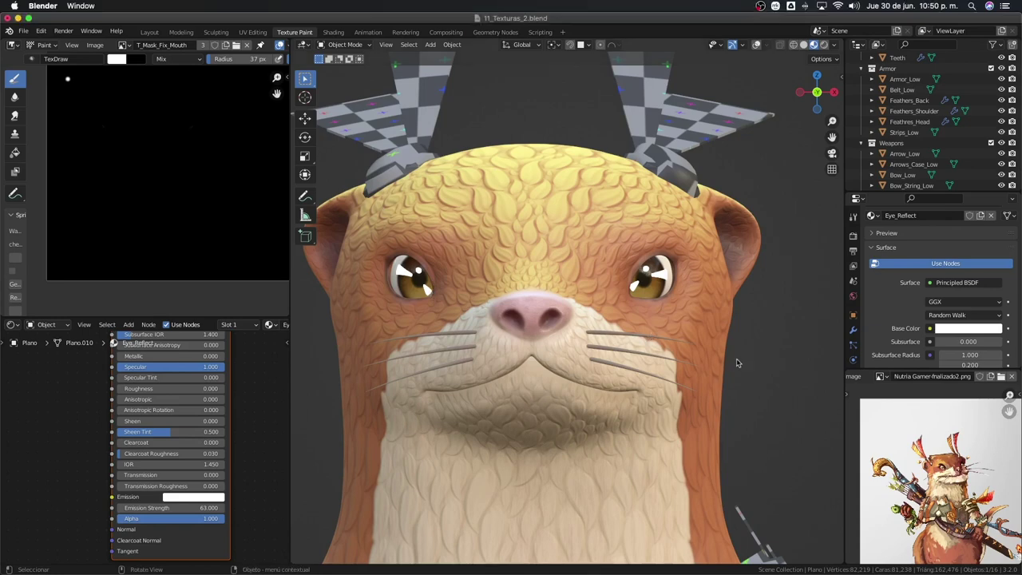
scroll(736, 363, down, 3)
scroll(736, 362, down, 2)
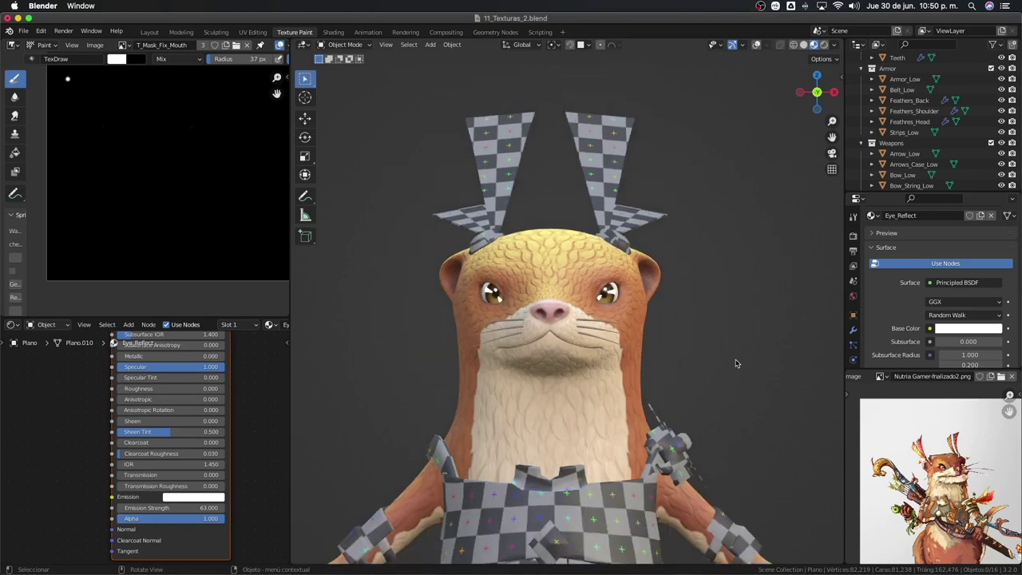
scroll(736, 363, up, 2)
scroll(736, 362, down, 1)
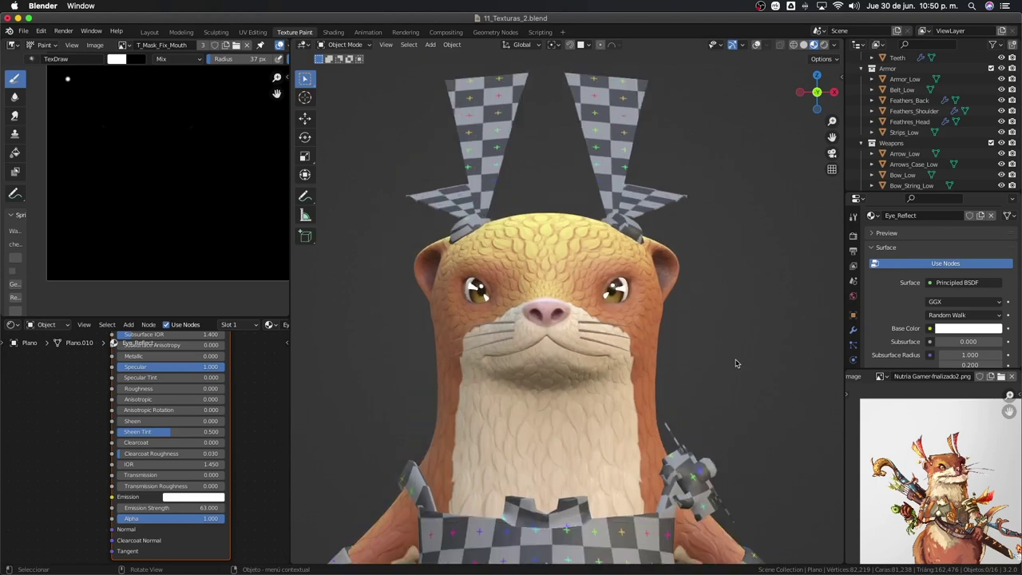
scroll(736, 363, down, 1)
scroll(736, 362, up, 1)
scroll(736, 362, up, 1)
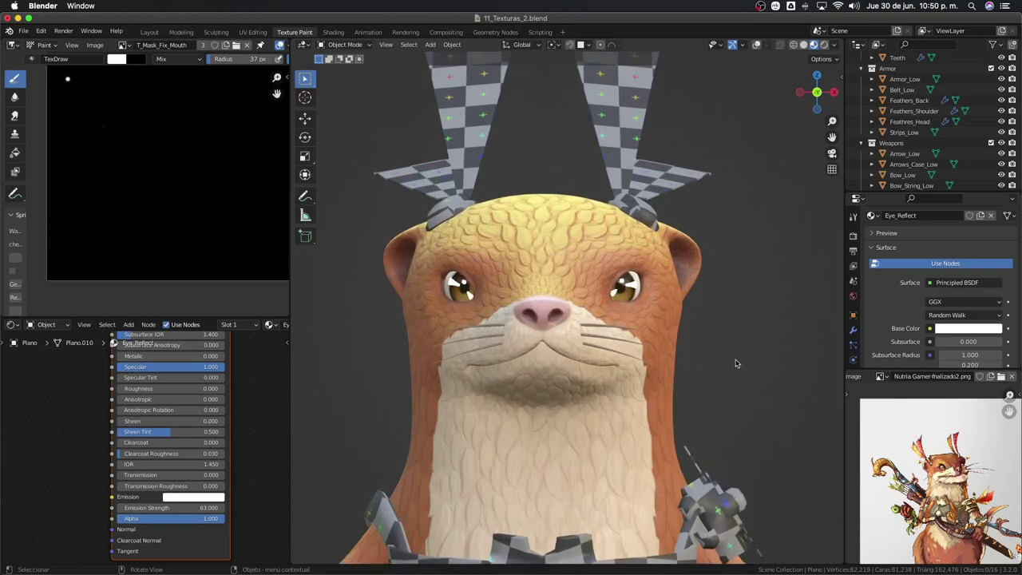